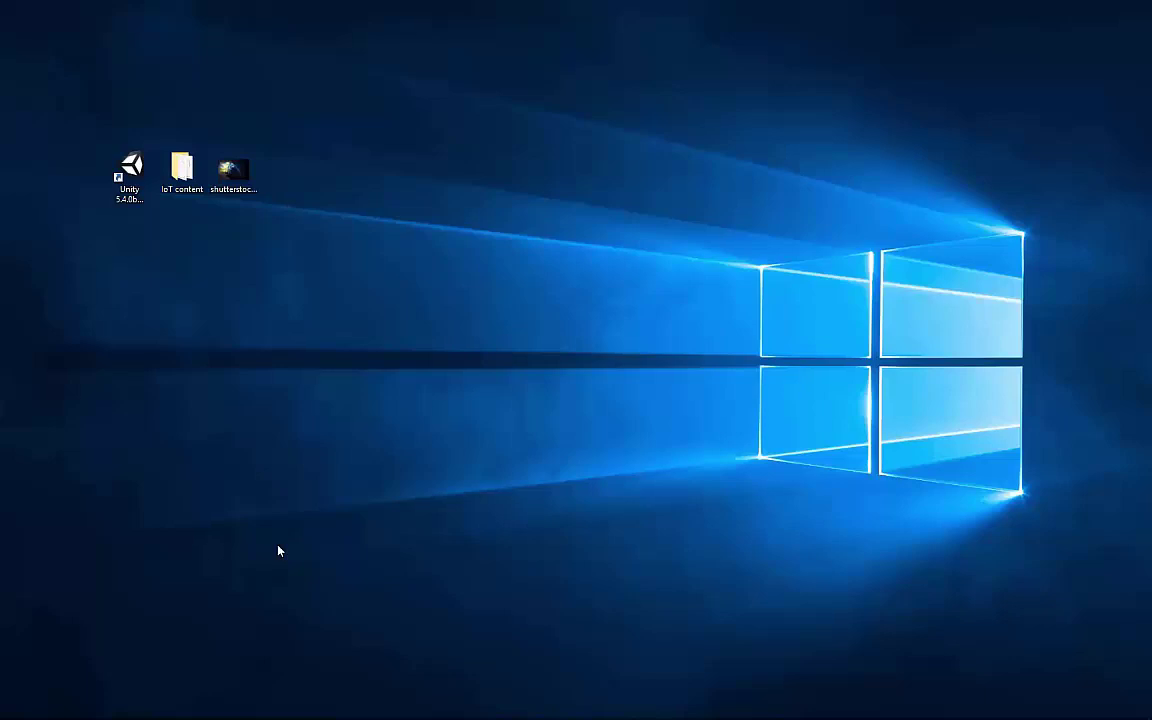
# Switch to the Google Chrome window, search for vuforia and open the Vuforia Developer Portal
pyautogui.moveTo(160, 711)
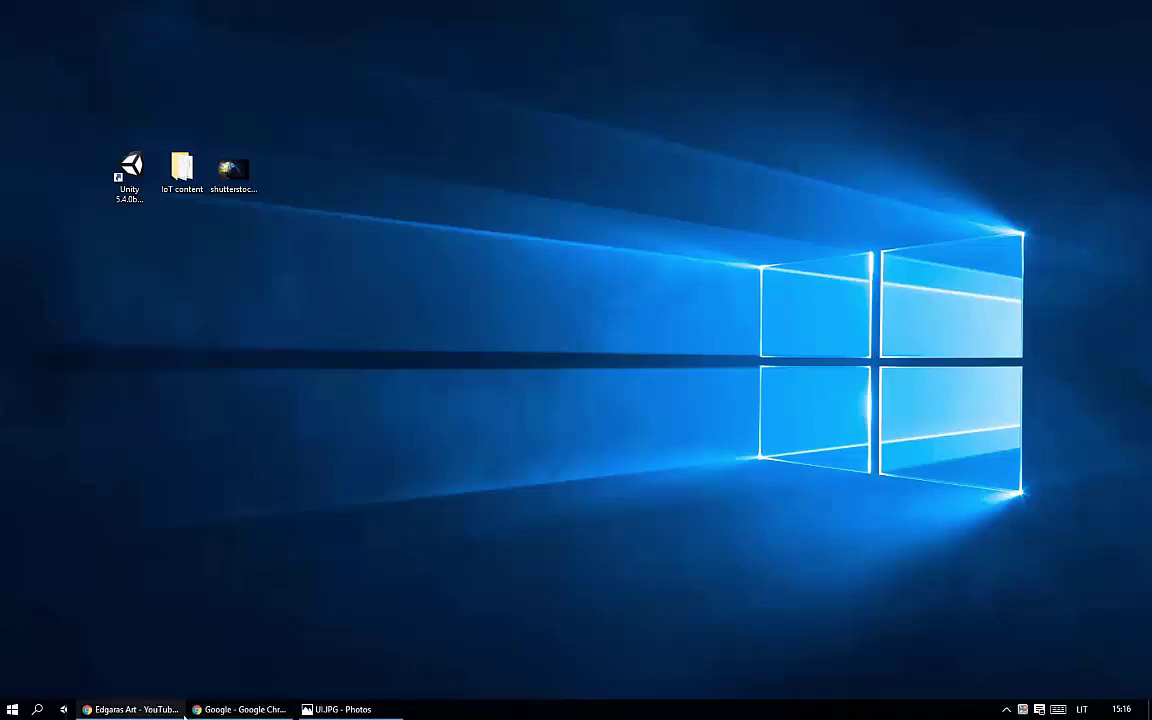
pyautogui.moveTo(195, 709)
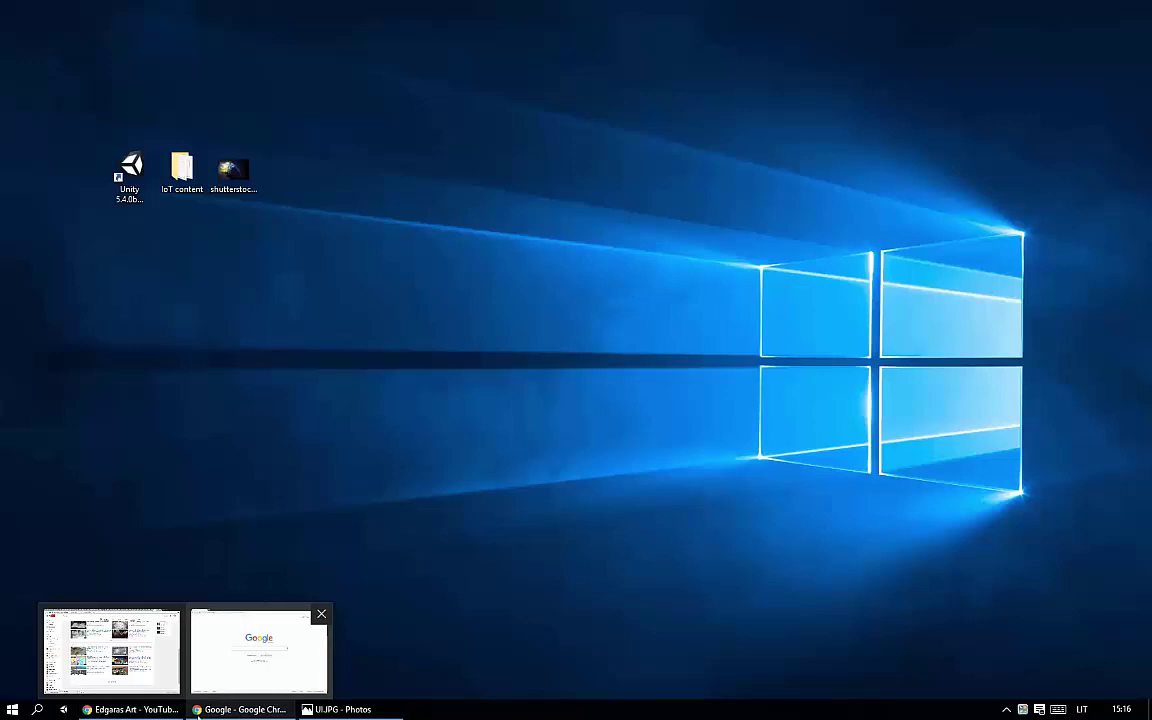
pyautogui.click(255, 655)
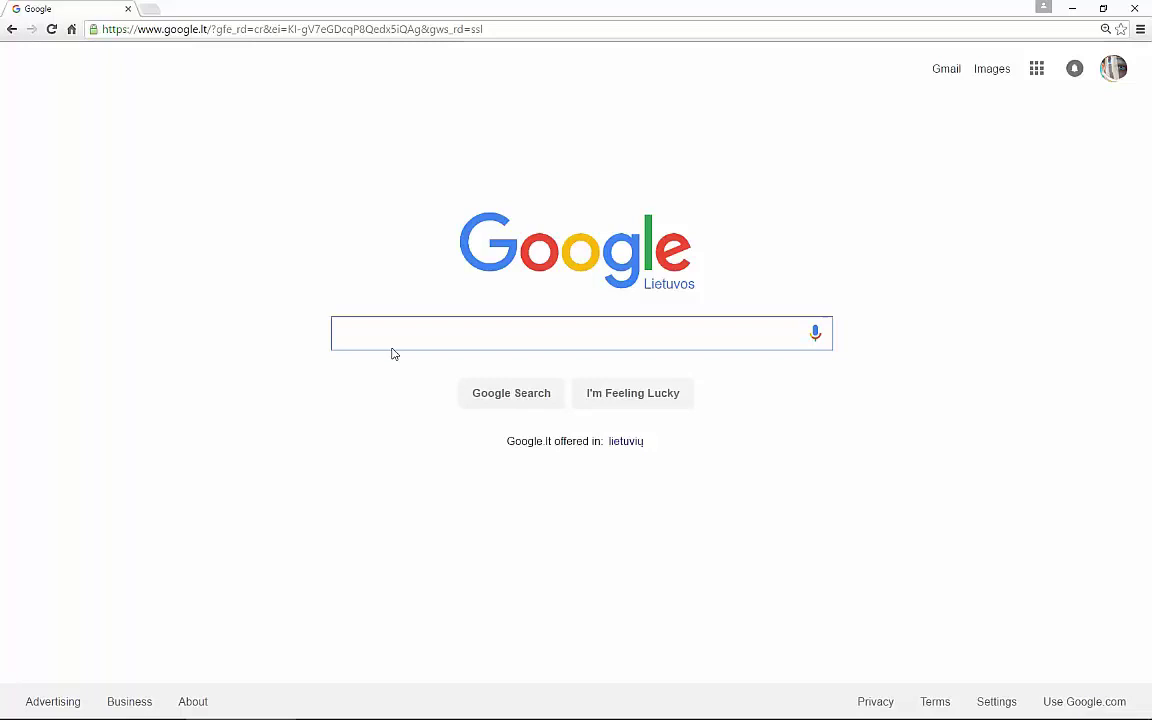
pyautogui.write('vuforia')
pyautogui.press('Return')
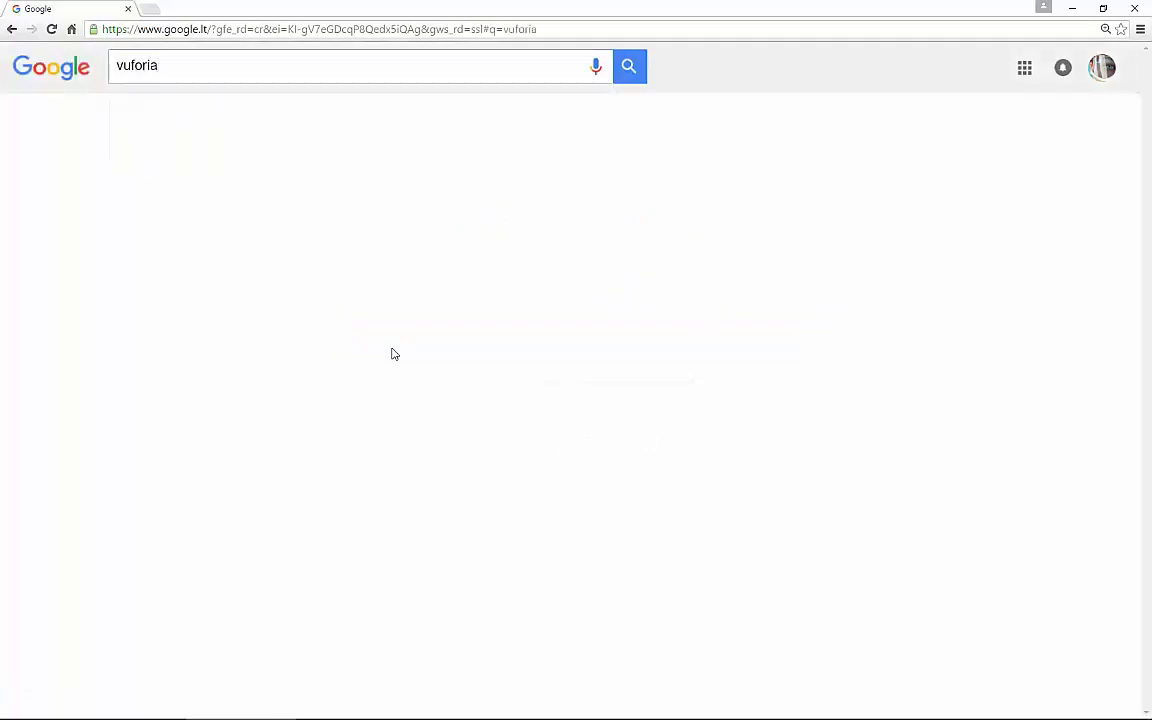
pyautogui.click(204, 198)
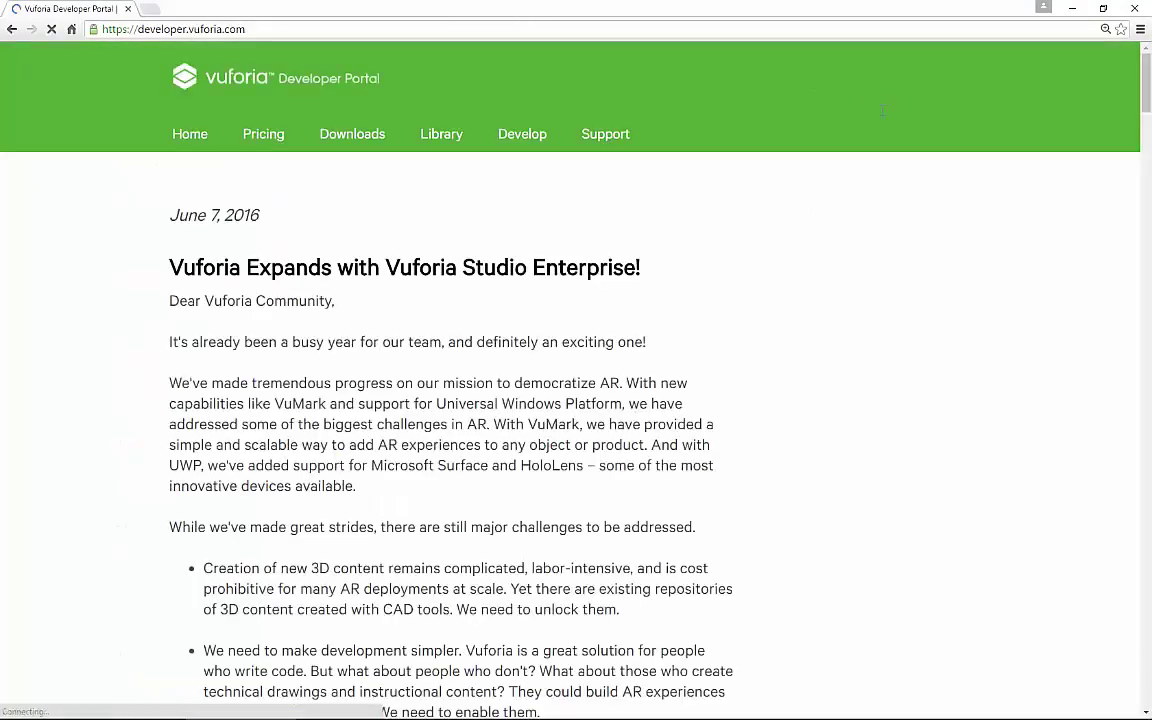
# Create a Device database named IoTAR in the Target Manager
pyautogui.click(512, 136)
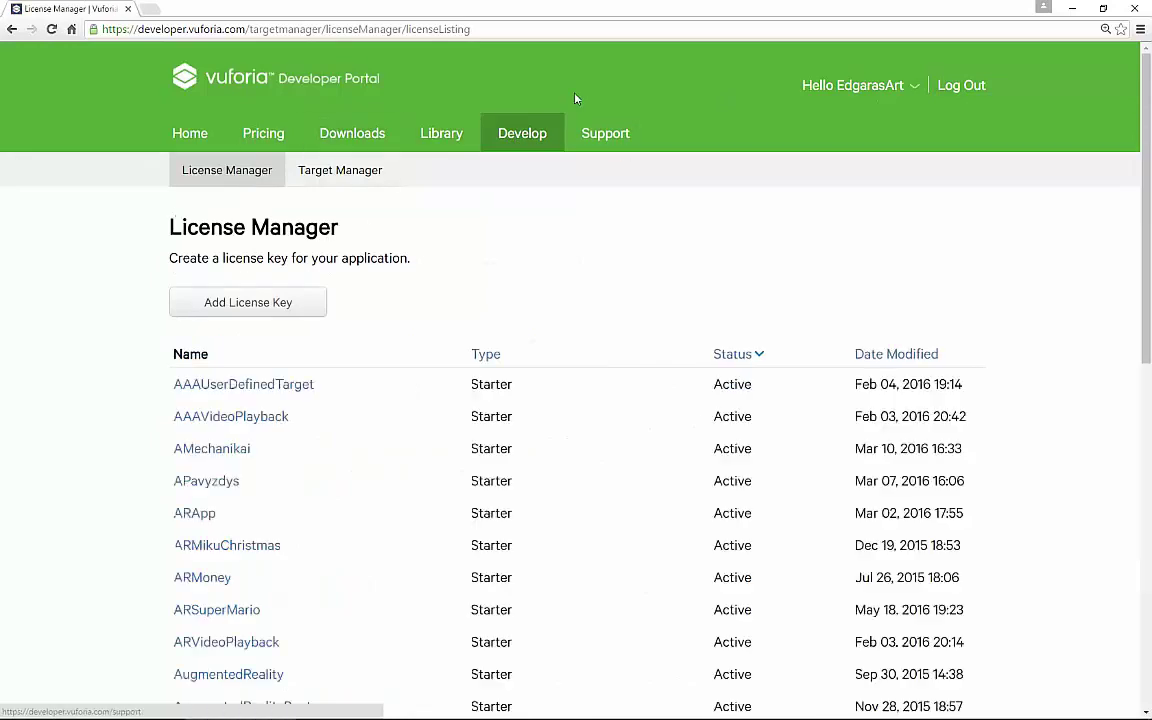
pyautogui.click(320, 178)
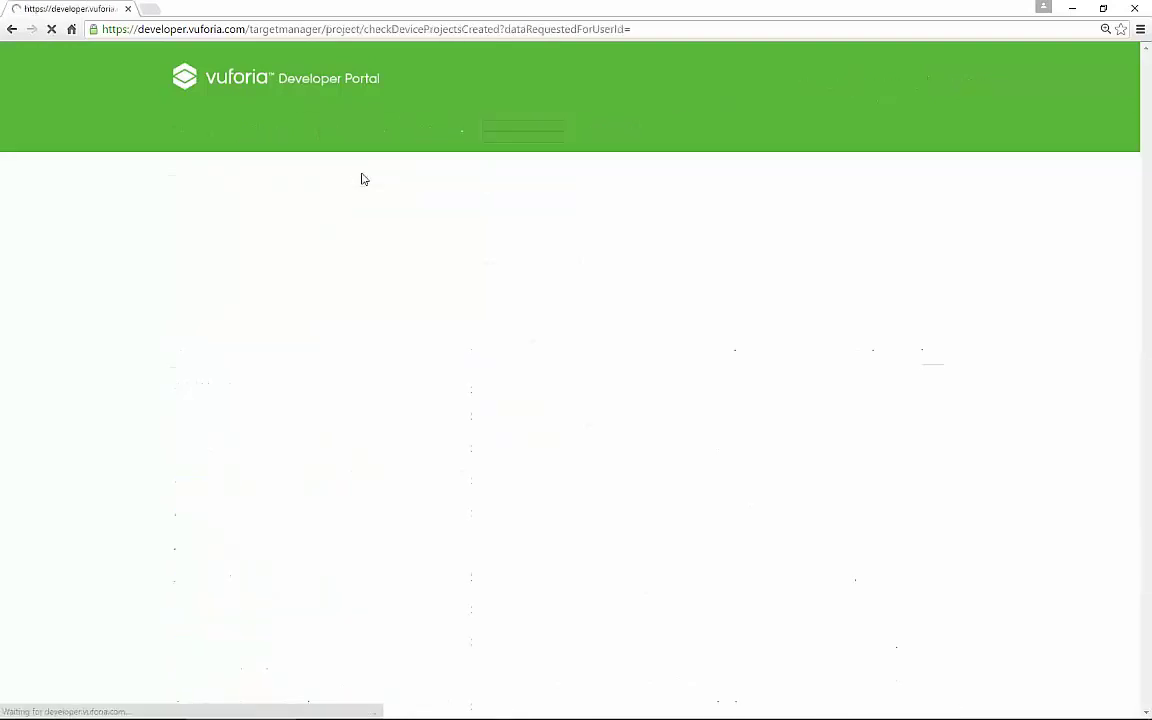
pyautogui.click(245, 302)
pyautogui.click(398, 336)
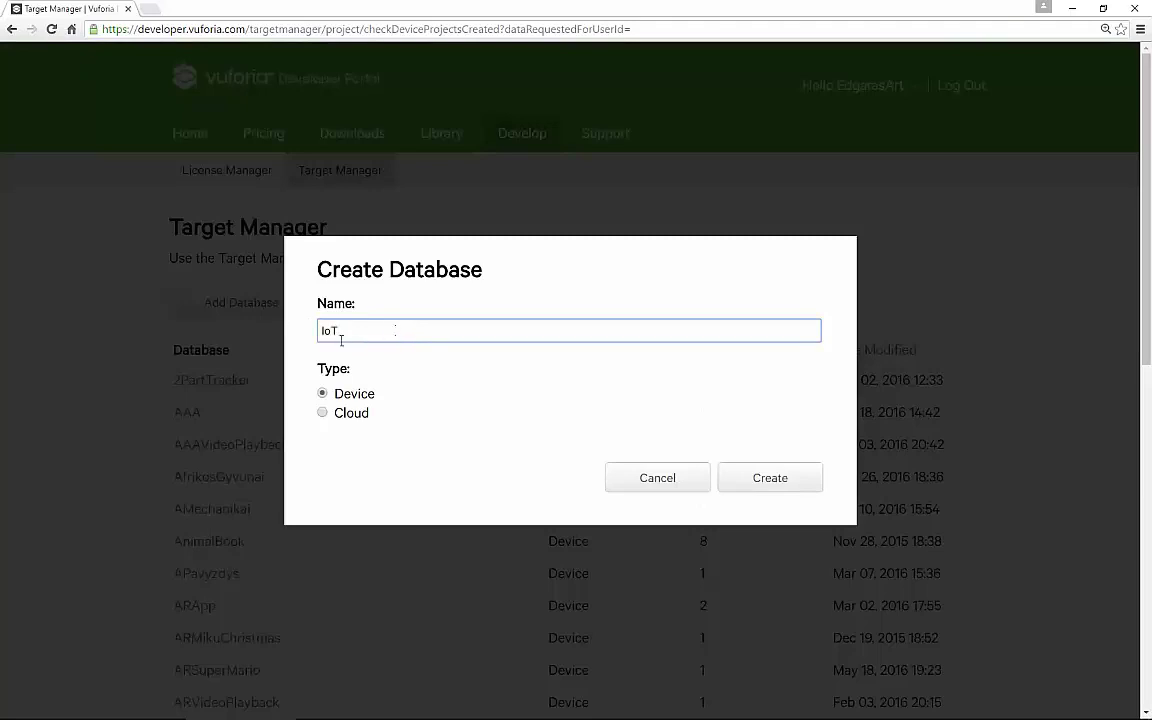
pyautogui.moveTo(340, 336); pyautogui.dragTo(310, 336)
pyautogui.click(779, 477)
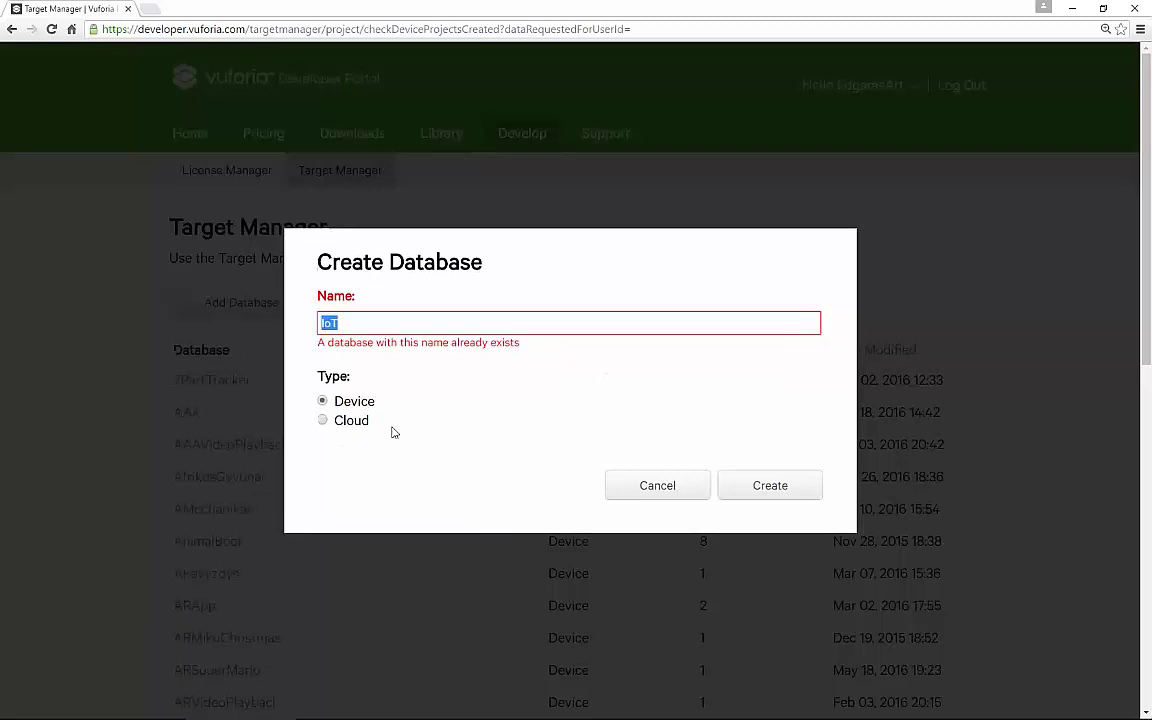
pyautogui.click(380, 328)
pyautogui.click(764, 494)
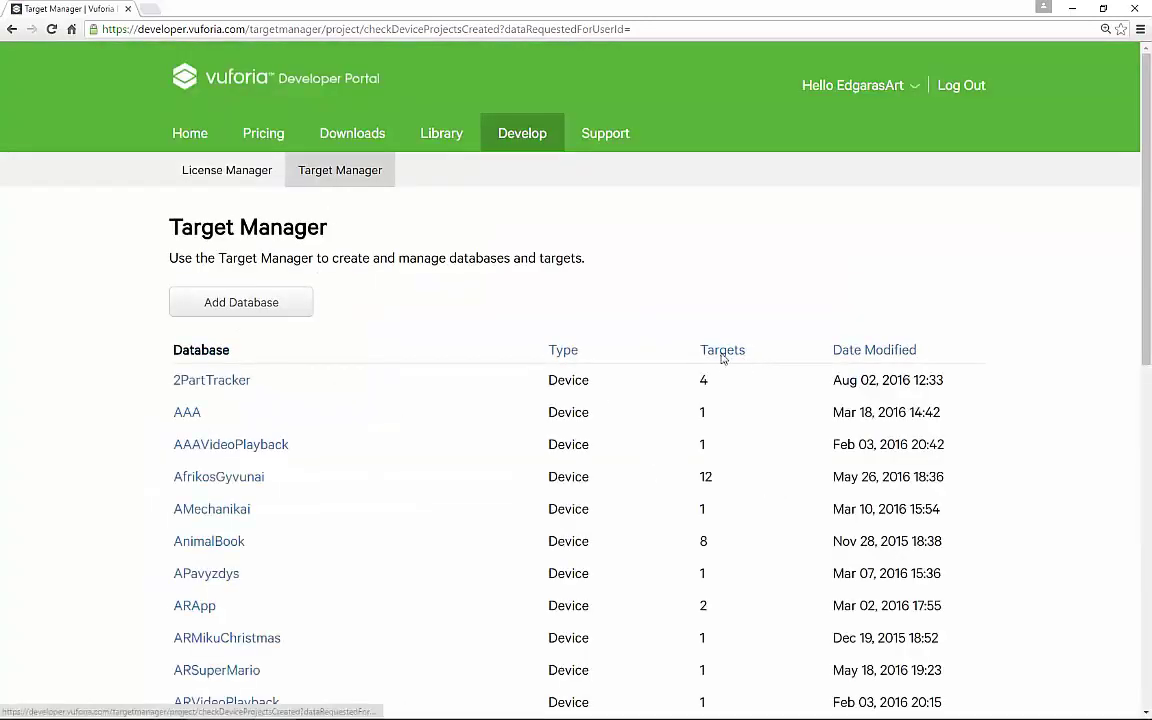
# Sort the databases by date modified and open the IoTAR database
pyautogui.click(723, 352)
pyautogui.click(880, 352)
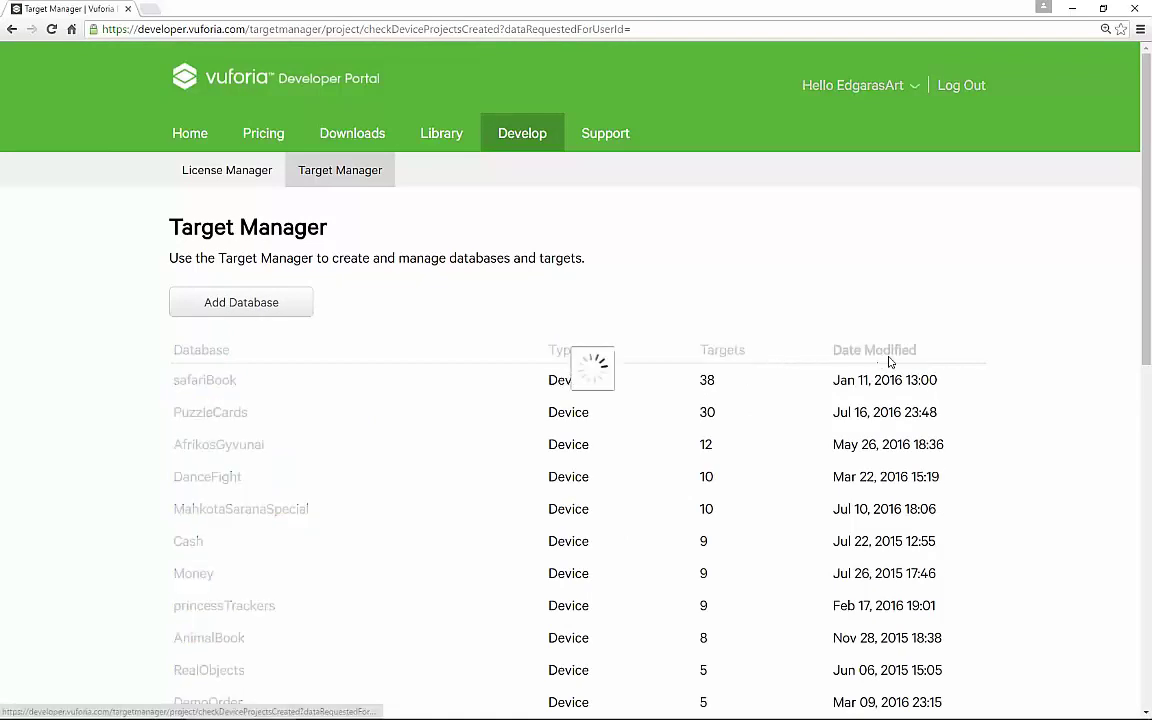
pyautogui.click(189, 381)
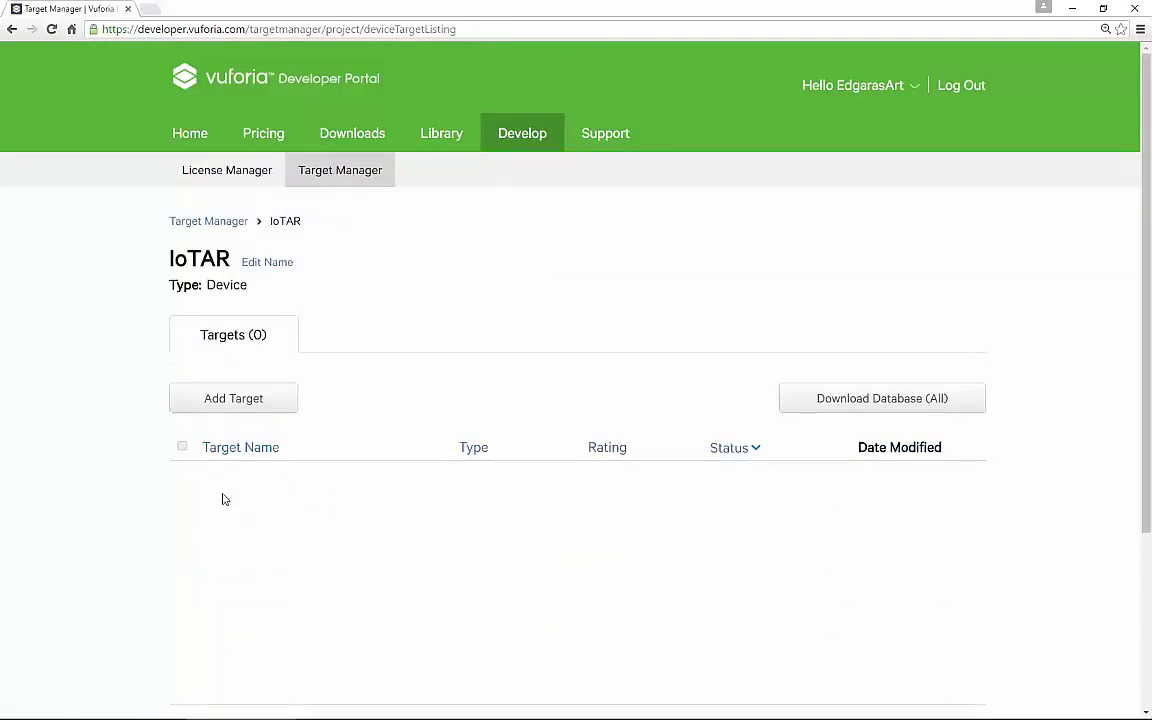
# Add a single-image target from shutterstock.jpg on the Desktop, with width 1 and the name shutterstock
pyautogui.click(242, 403)
pyautogui.click(741, 418)
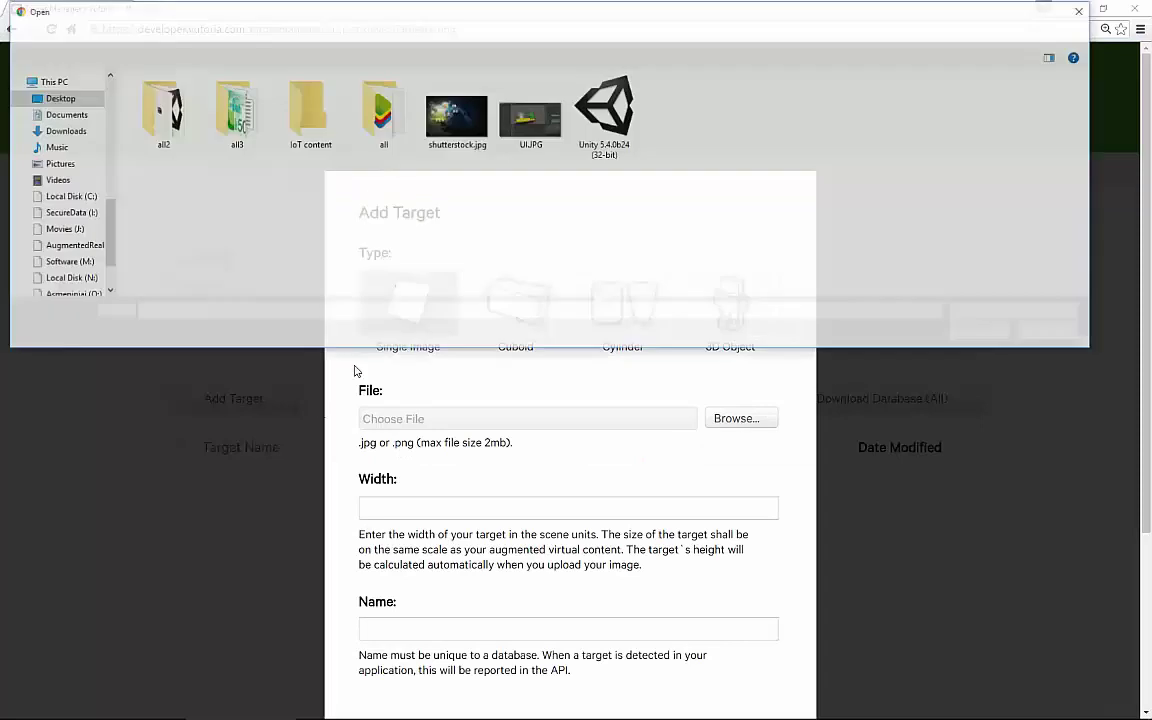
pyautogui.click(453, 130)
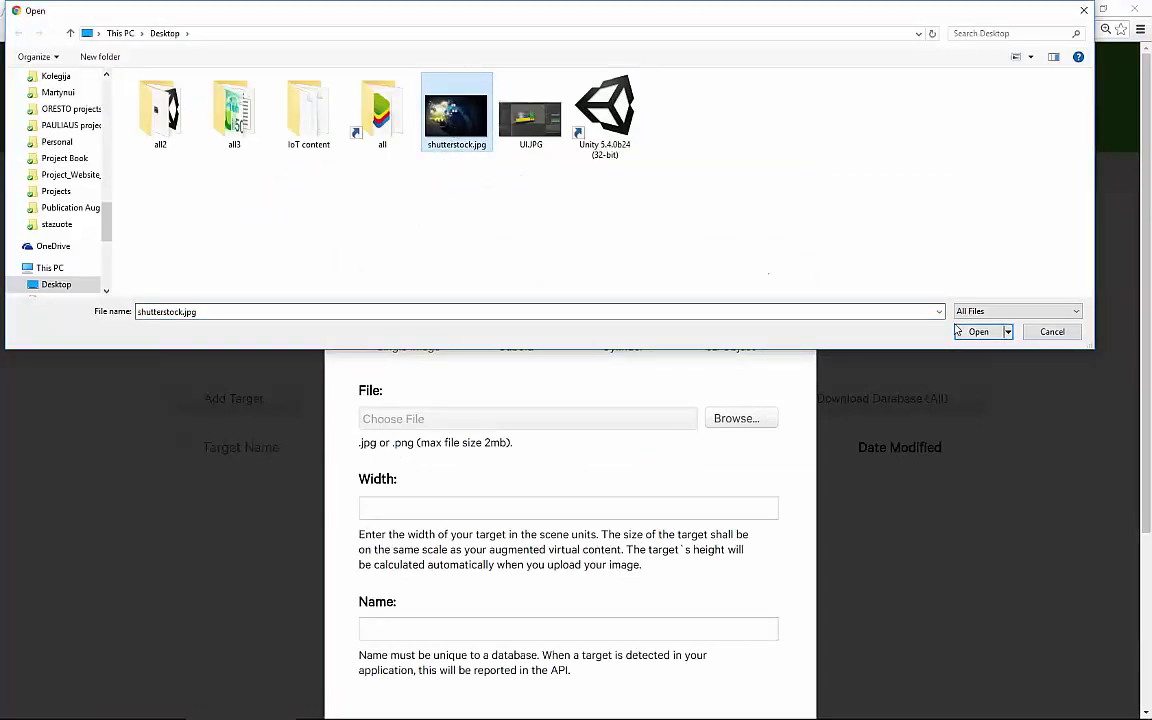
pyautogui.doubleClick(455, 130)
pyautogui.scroll(-3, 441, 300)
pyautogui.click(445, 261)
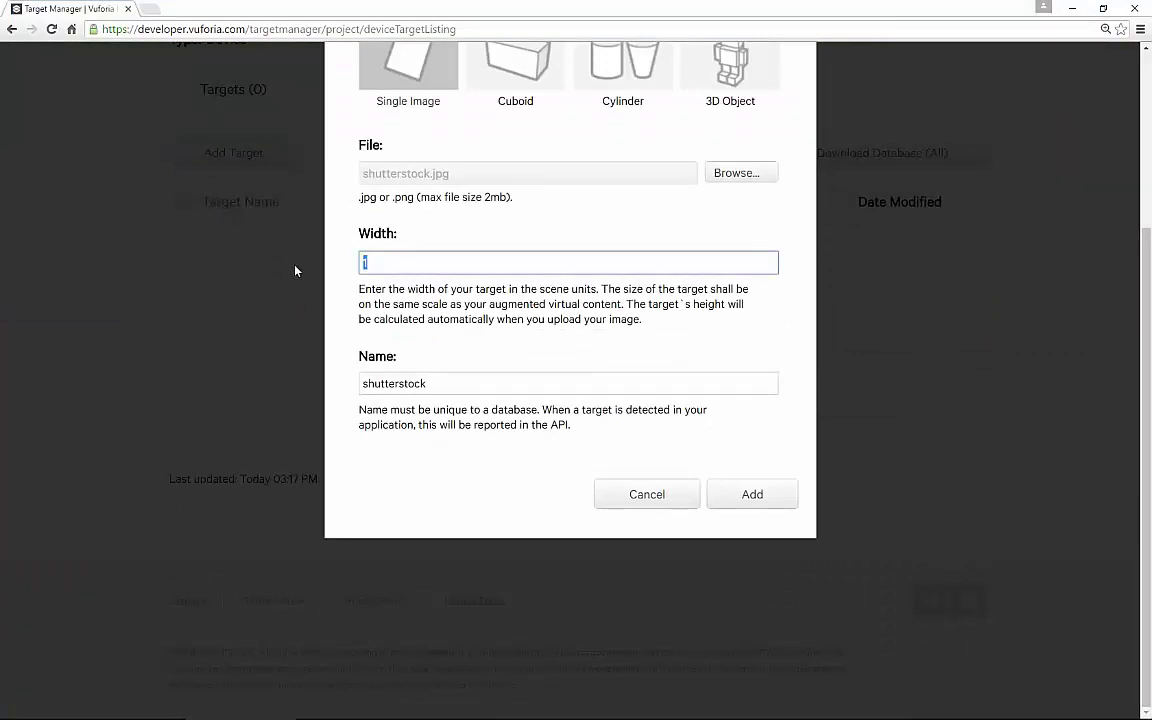
pyautogui.write('1')
pyautogui.click(752, 494)
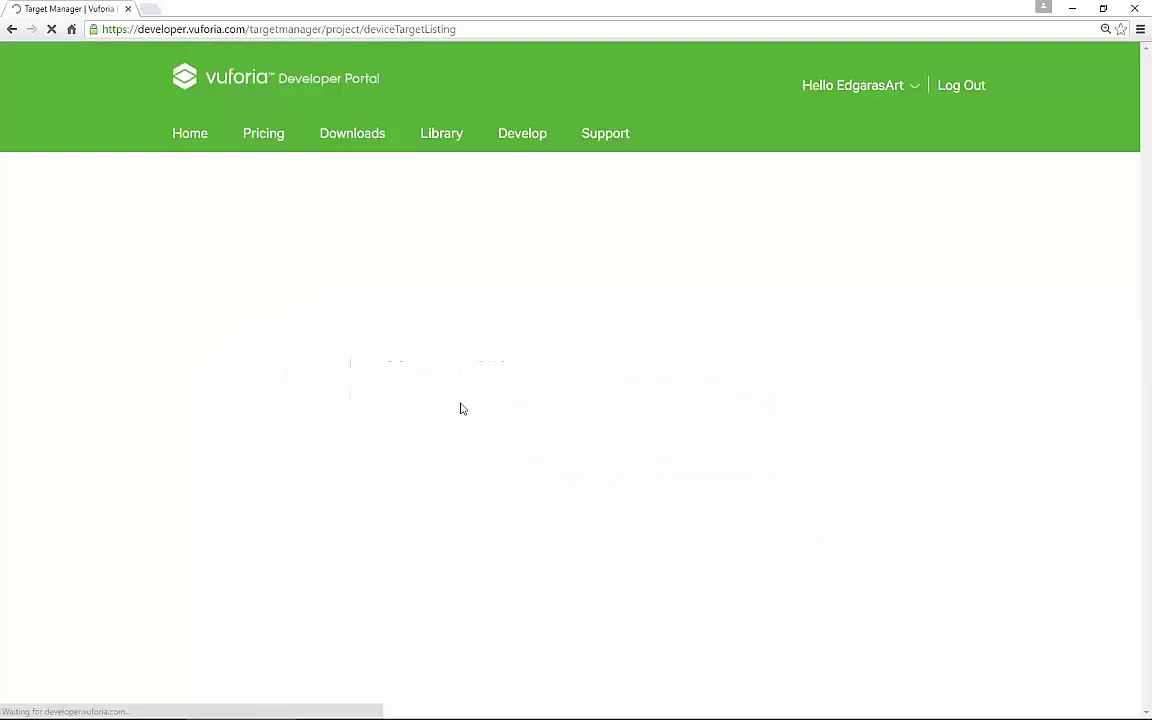
# Download the whole IoTAR target database for the Unity Editor platform
pyautogui.scroll(-1, 365, 487)
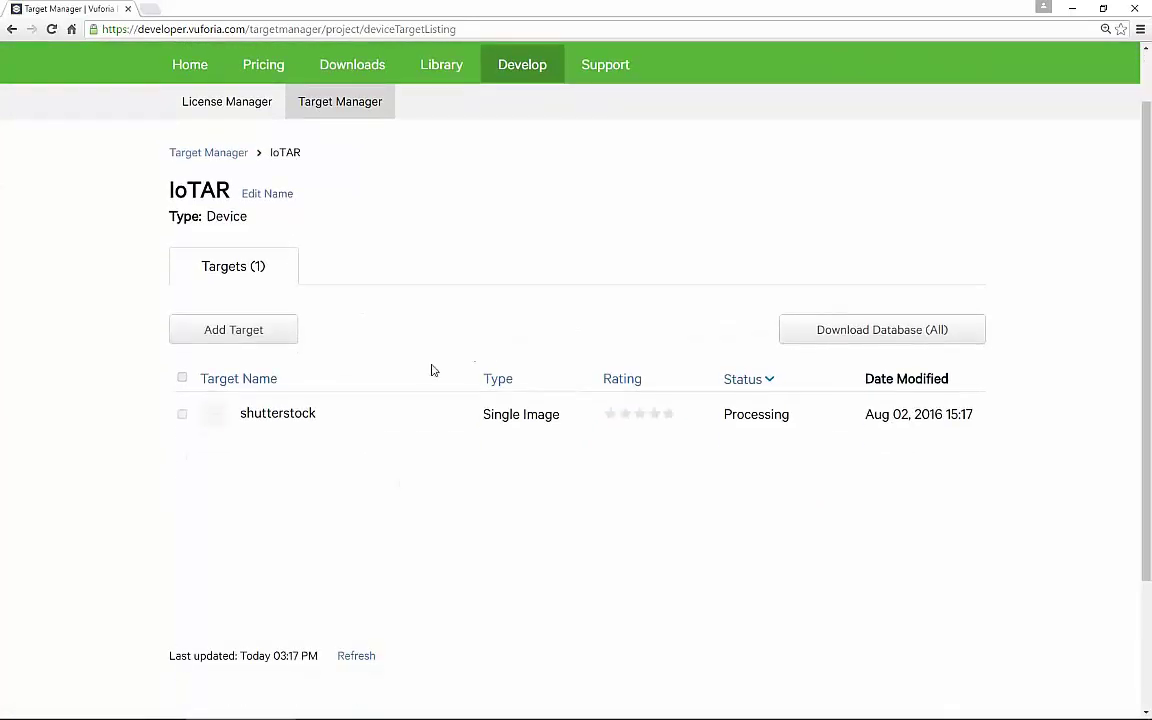
pyautogui.scroll(1, 420, 385)
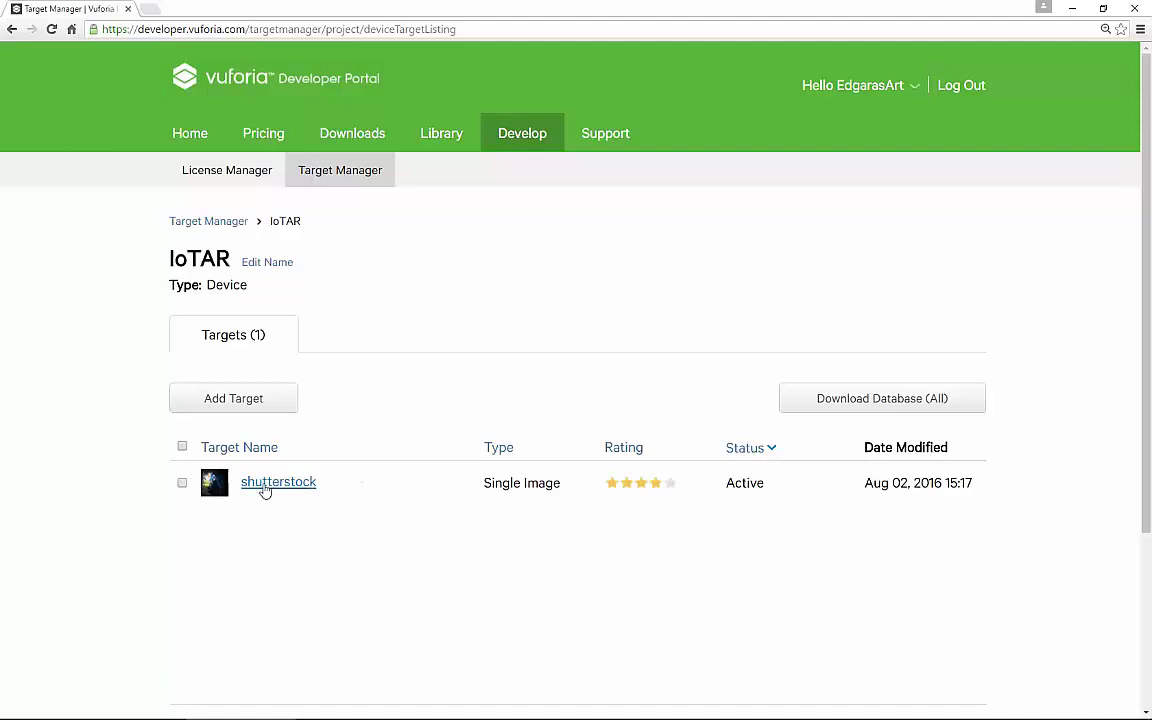
pyautogui.click(933, 406)
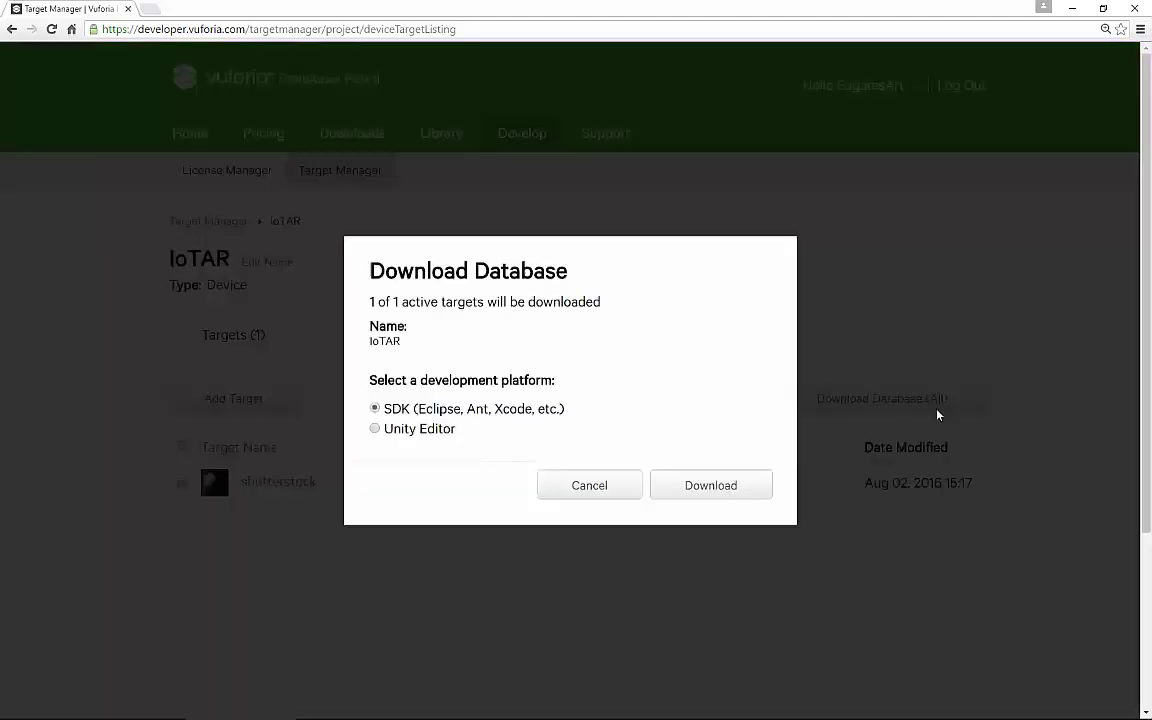
pyautogui.click(408, 430)
pyautogui.click(718, 484)
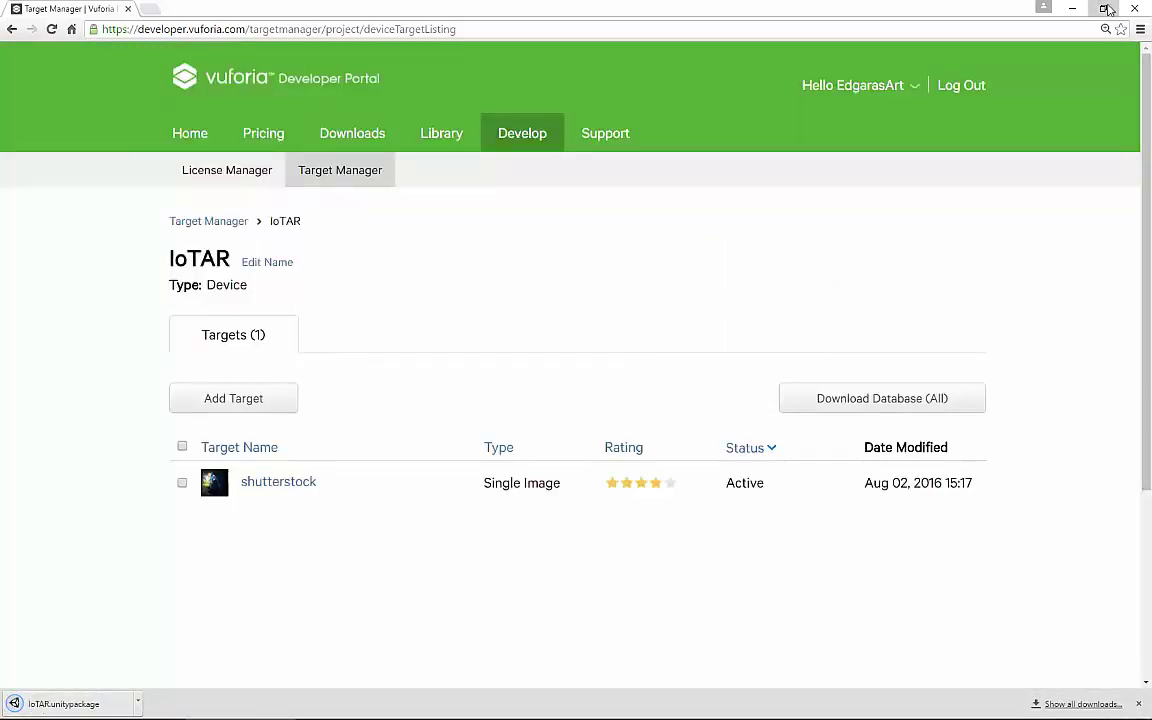
# Show the downloaded IoTAR.unitypackage in its folder and move it to the Desktop
pyautogui.click(1105, 8)
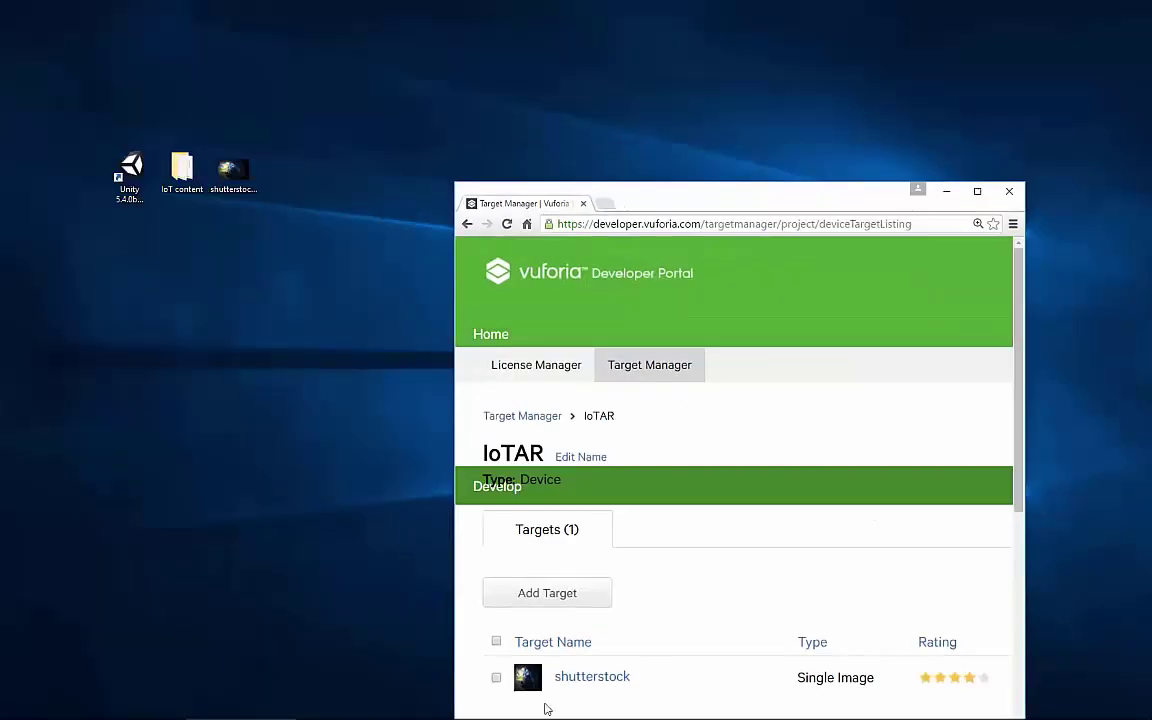
pyautogui.moveTo(758, 183); pyautogui.dragTo(775, 39)
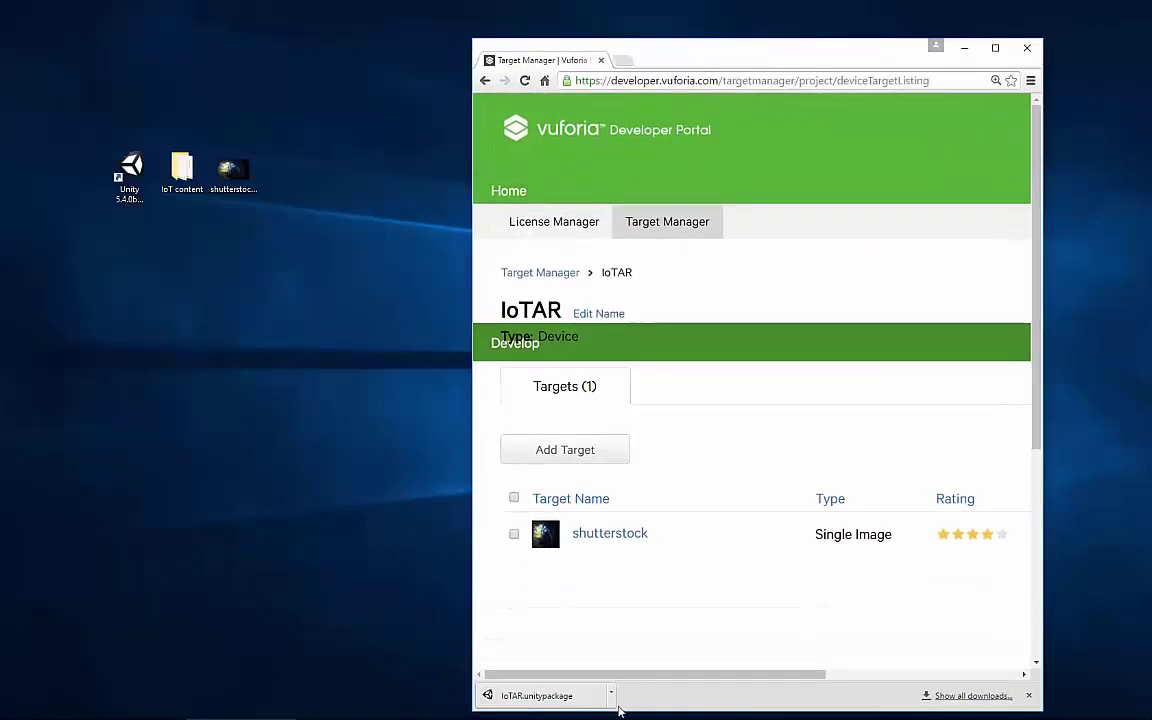
pyautogui.click(612, 696)
pyautogui.click(650, 648)
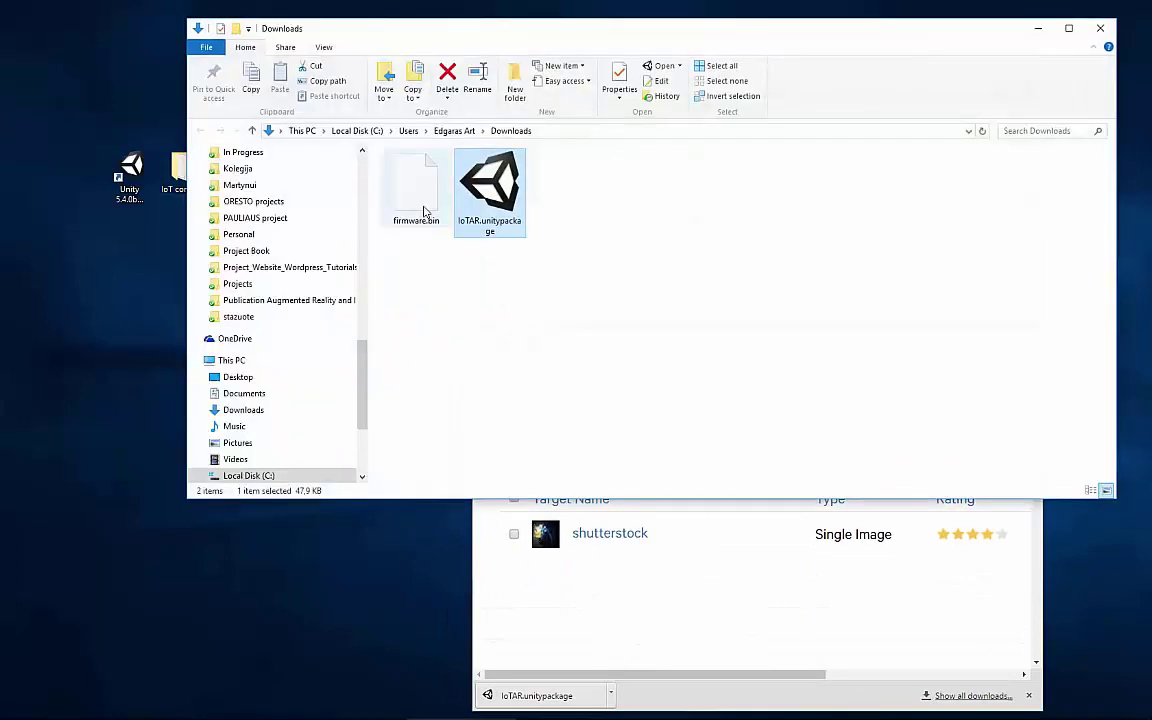
pyautogui.moveTo(489, 190); pyautogui.dragTo(110, 350)
# Delete firmware.bin from the Downloads folder, close the folder and return to the maximized browser
pyautogui.moveTo(416, 190); pyautogui.dragTo(509, 195)
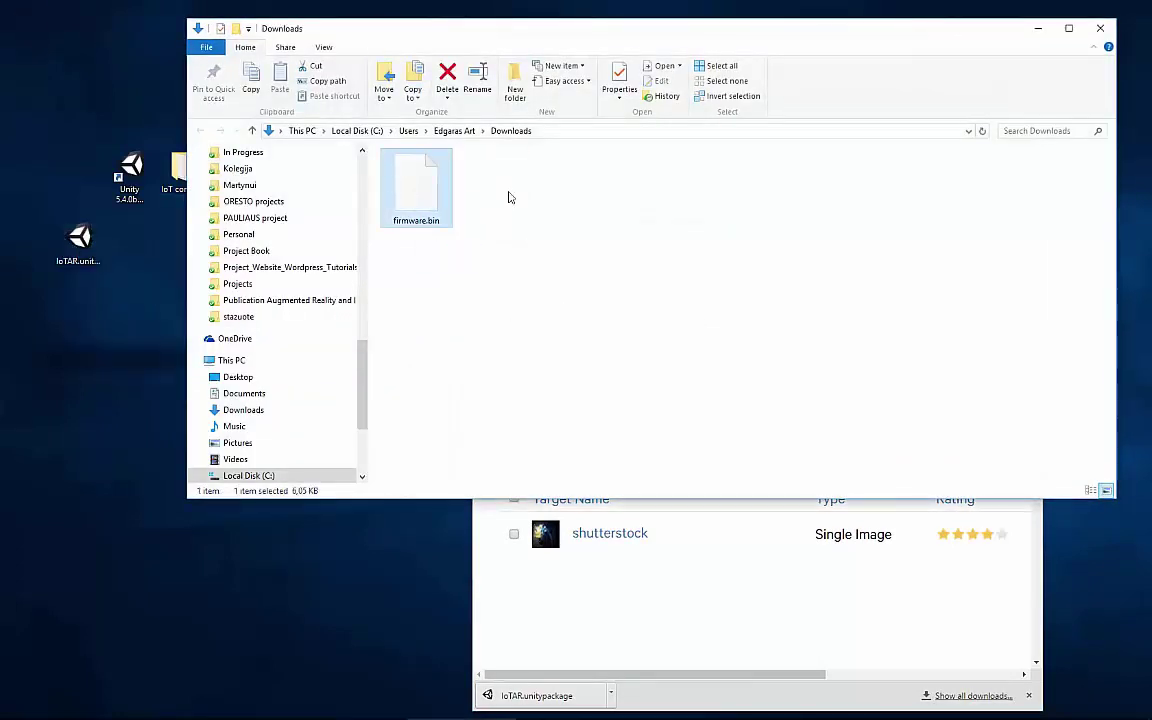
pyautogui.press('Delete')
pyautogui.click(1099, 30)
pyautogui.click(999, 48)
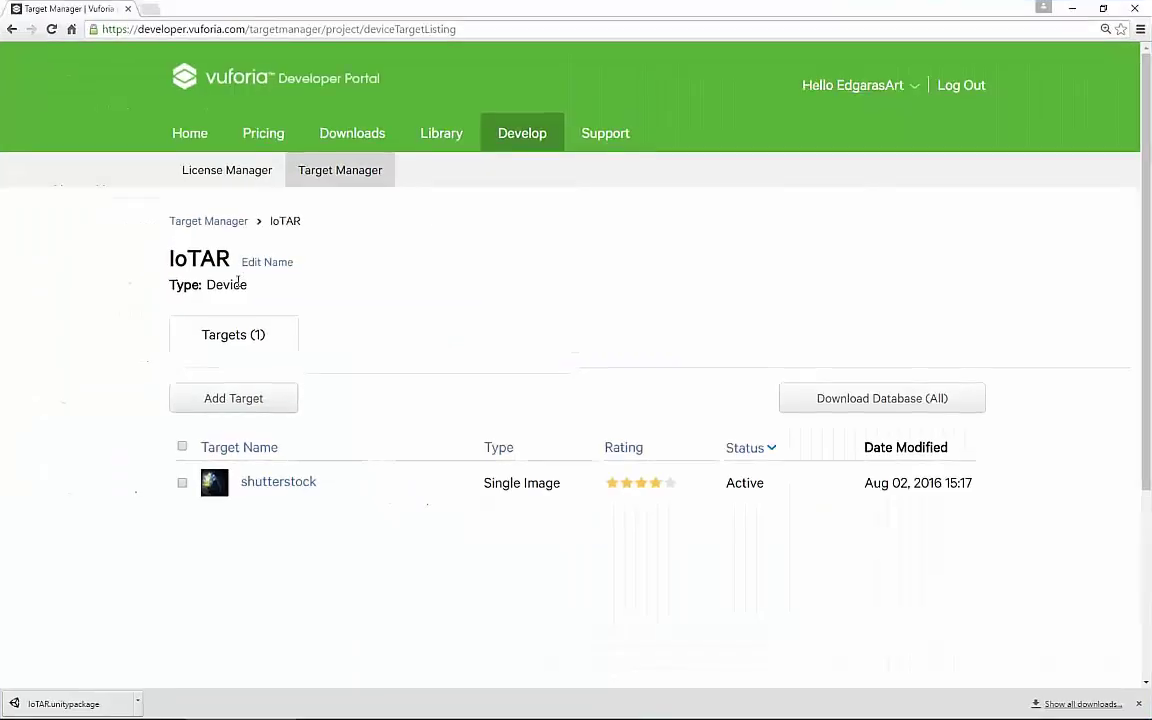
# Download the Vuforia 5.5 SDK for Unity, accepting the license terms
pyautogui.click(352, 134)
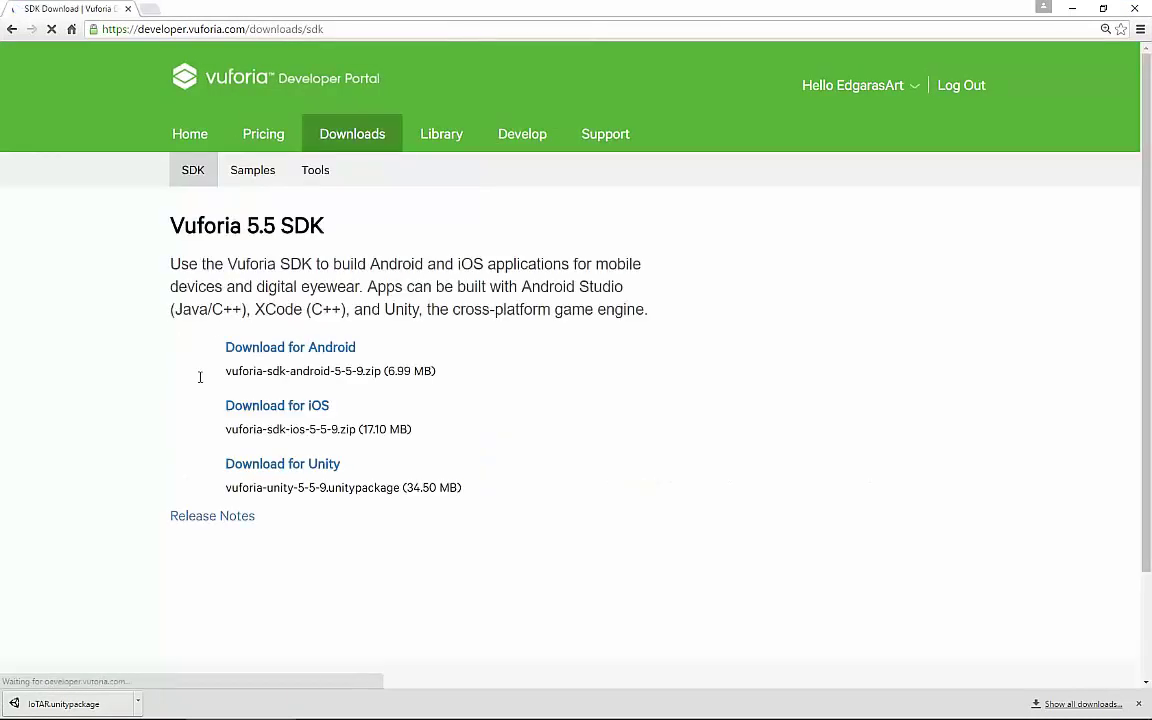
pyautogui.click(265, 466)
pyautogui.click(730, 500)
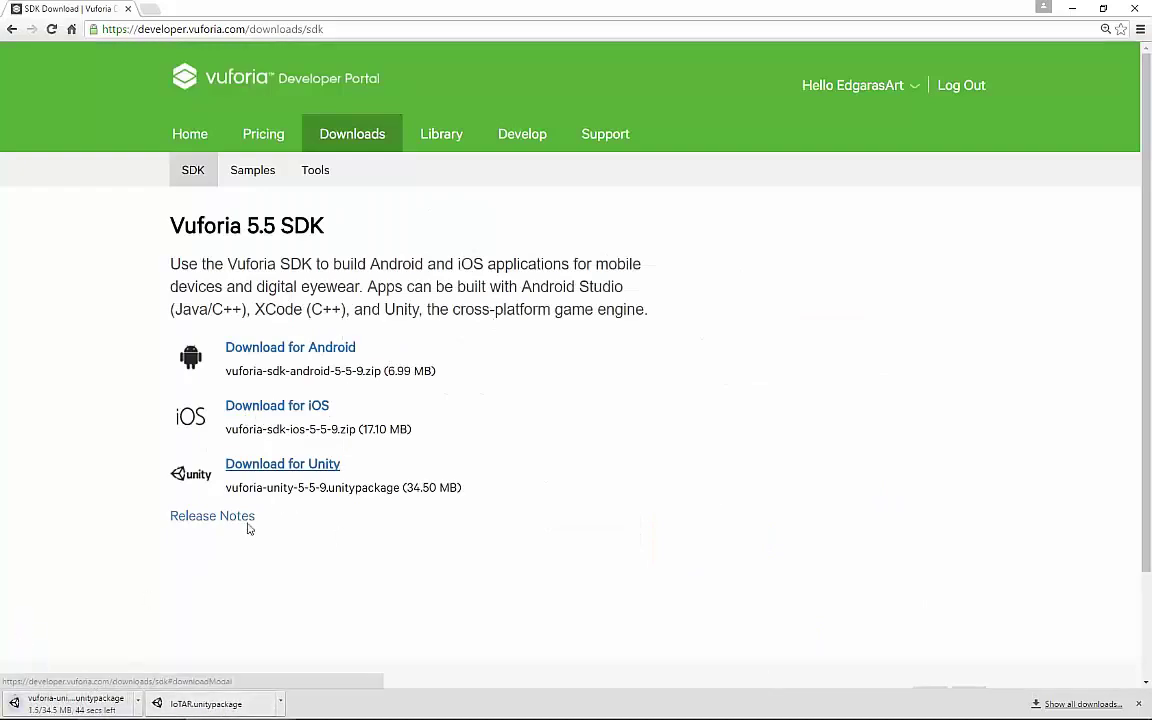
# Create a Starter - No Charge license key for a Mobile application named IoTAR, accepting the developer agreement
pyautogui.click(522, 138)
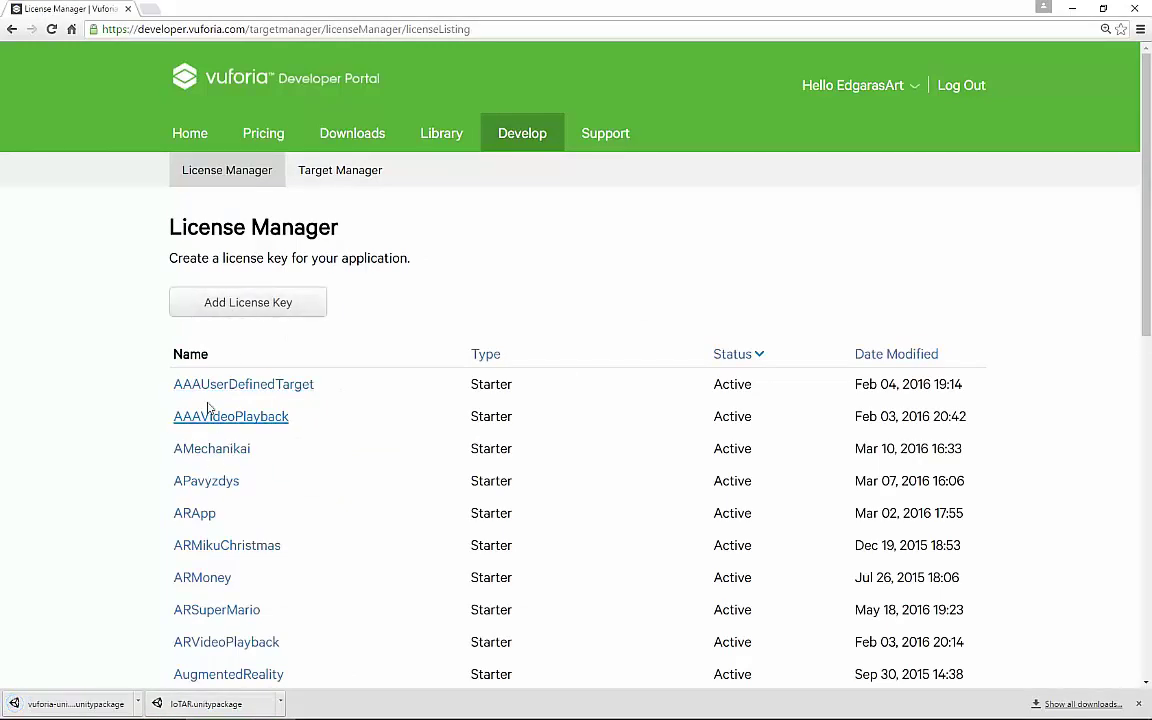
pyautogui.click(224, 295)
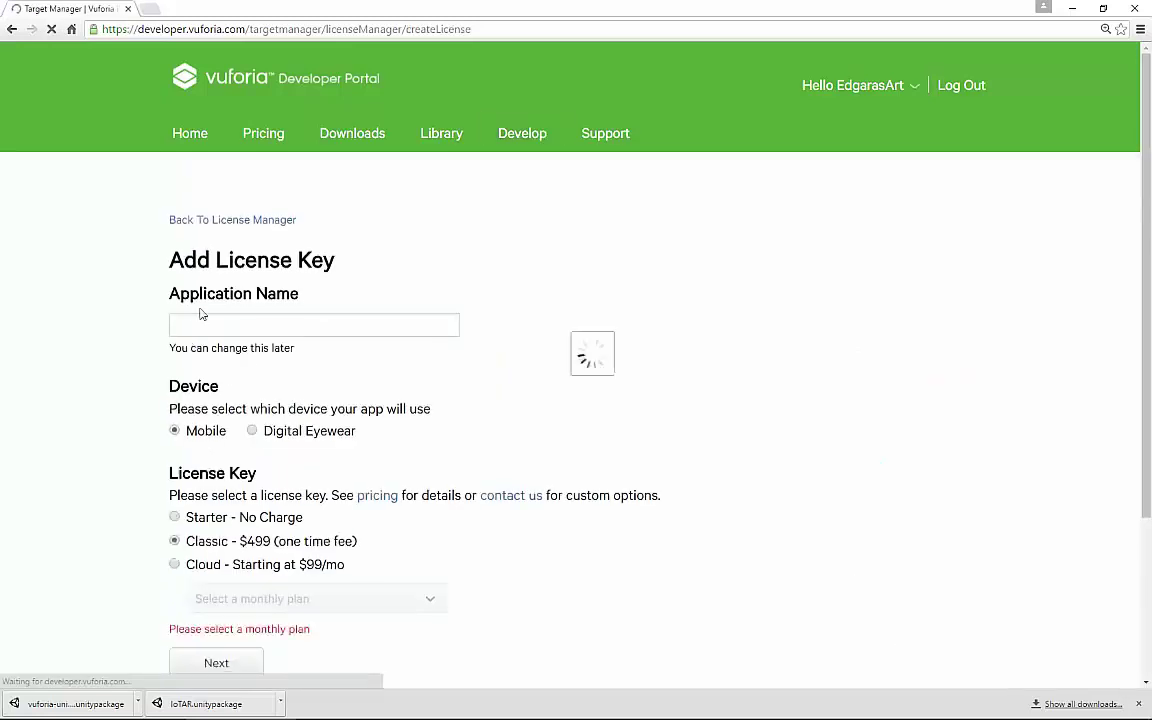
pyautogui.click(251, 325)
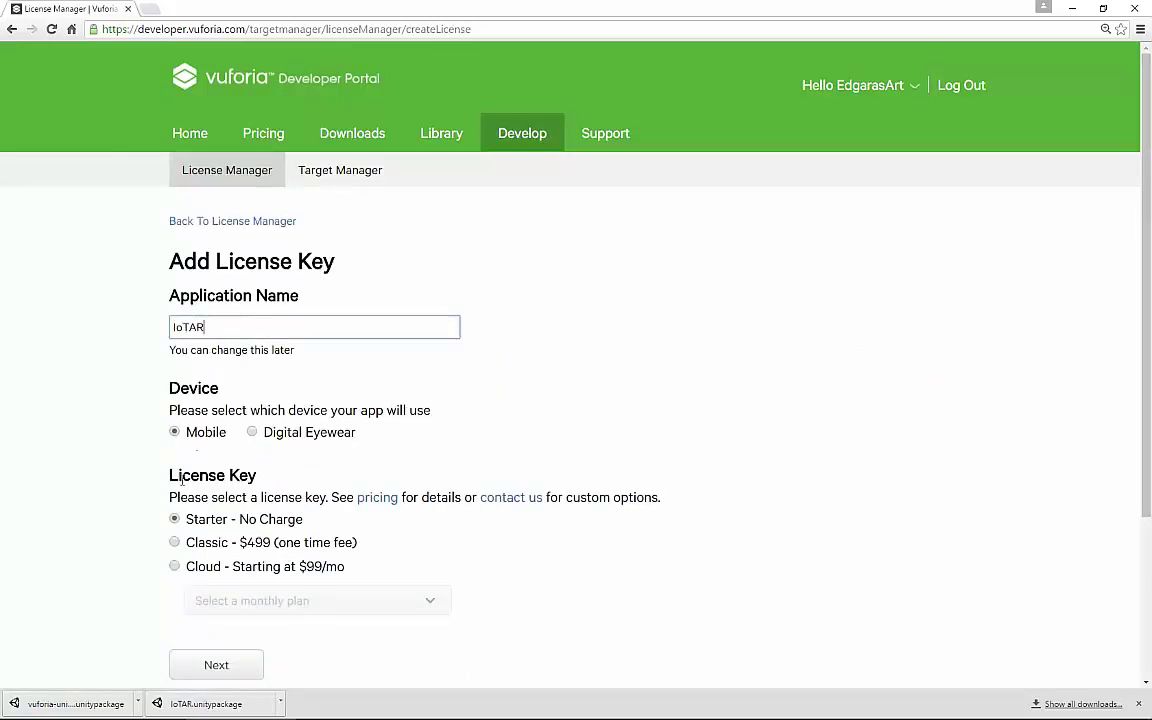
pyautogui.scroll(-1, 244, 609)
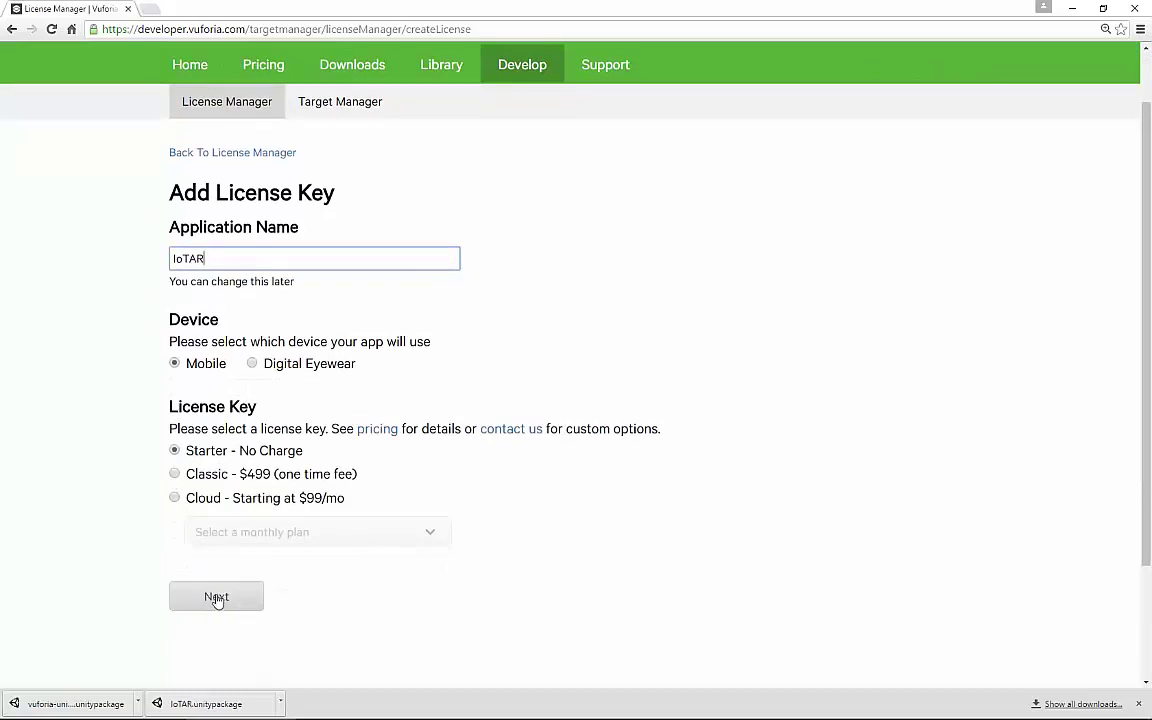
pyautogui.click(216, 596)
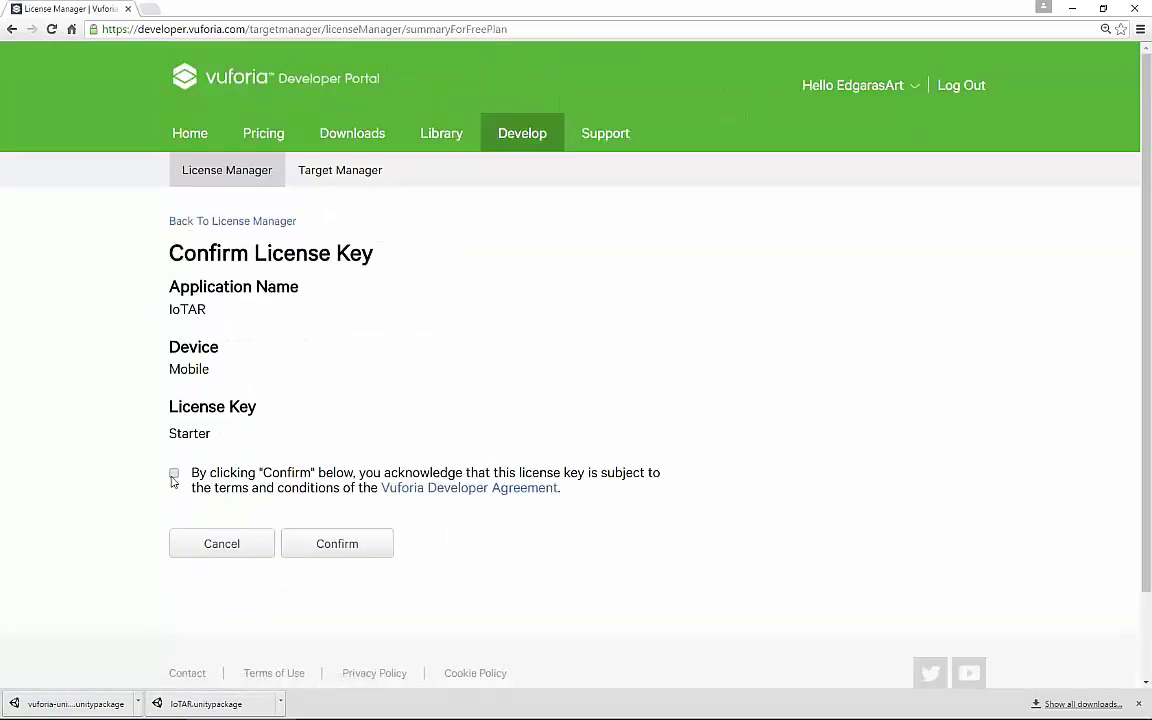
pyautogui.click(174, 473)
pyautogui.click(338, 548)
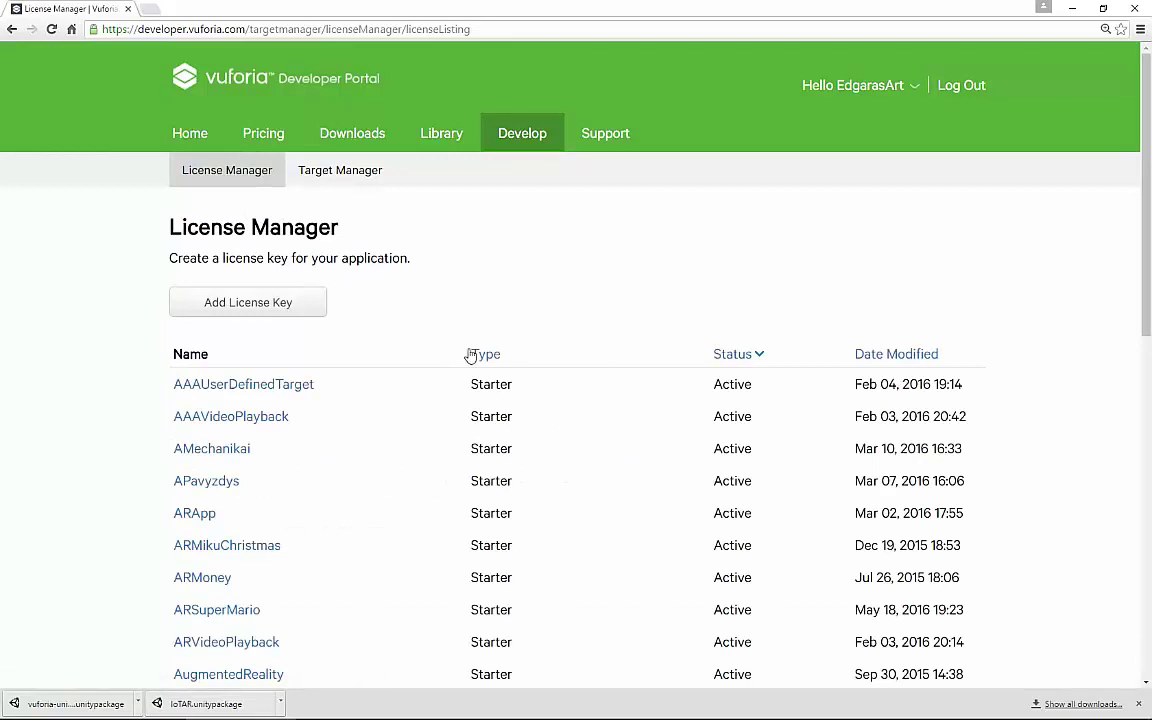
# Sort the license keys by date modified and open the IoTAR license key's details
pyautogui.click(905, 354)
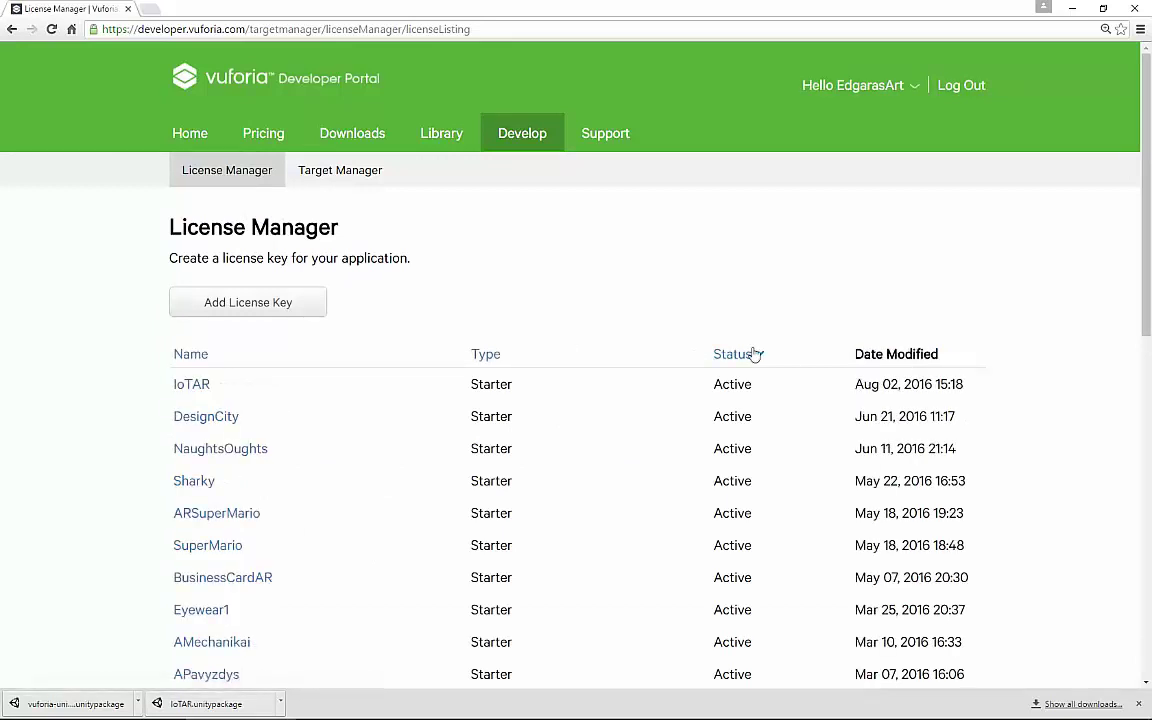
pyautogui.click(208, 386)
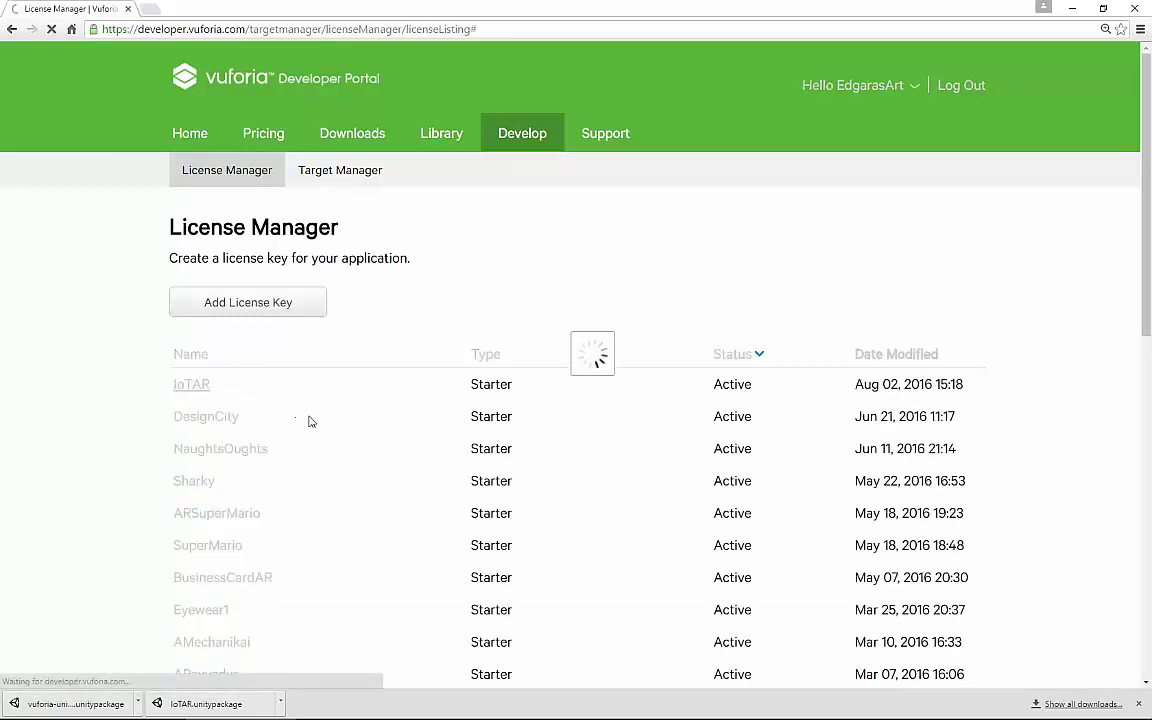
# Show the downloaded Vuforia unitypackage in its folder, move it to the Desktop and close the folder
pyautogui.doubleClick(1077, 13)
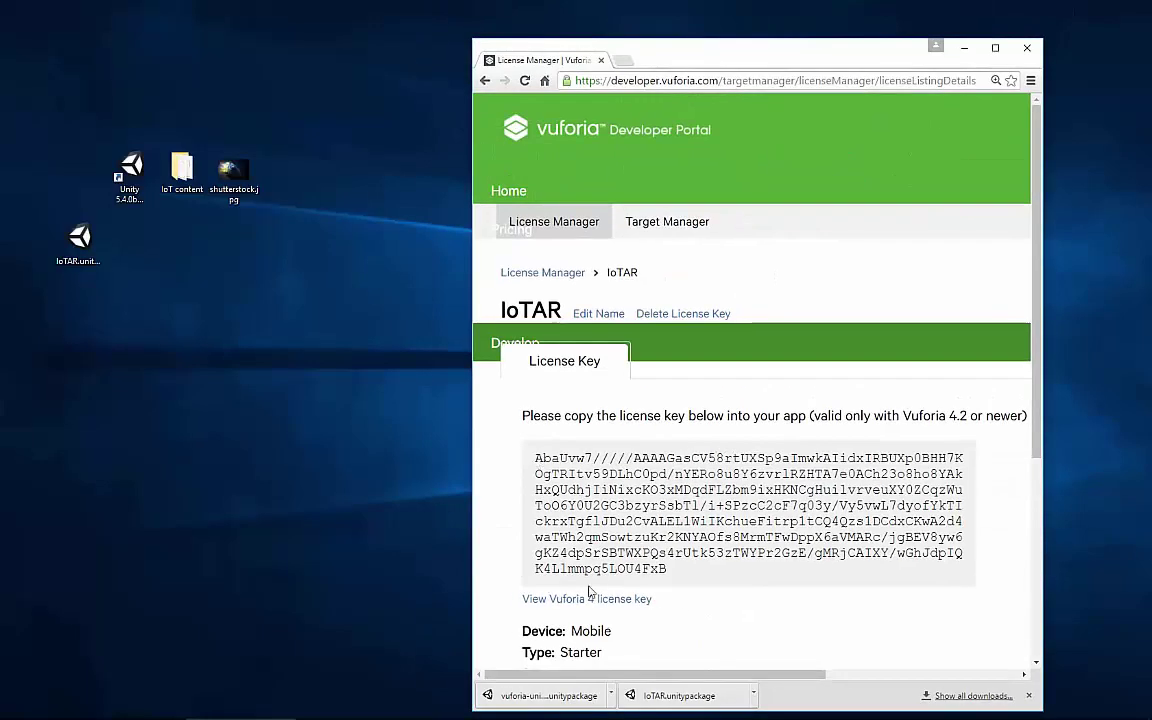
pyautogui.rightClick(625, 695)
pyautogui.click(659, 649)
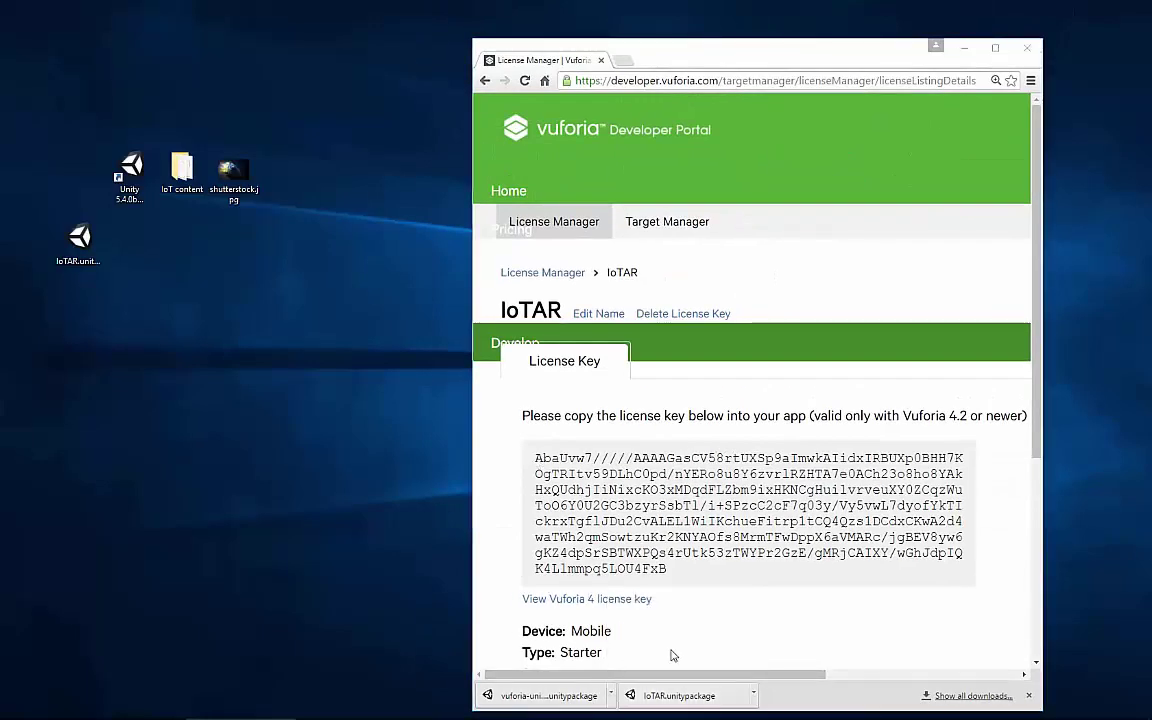
pyautogui.moveTo(434, 208); pyautogui.dragTo(75, 321)
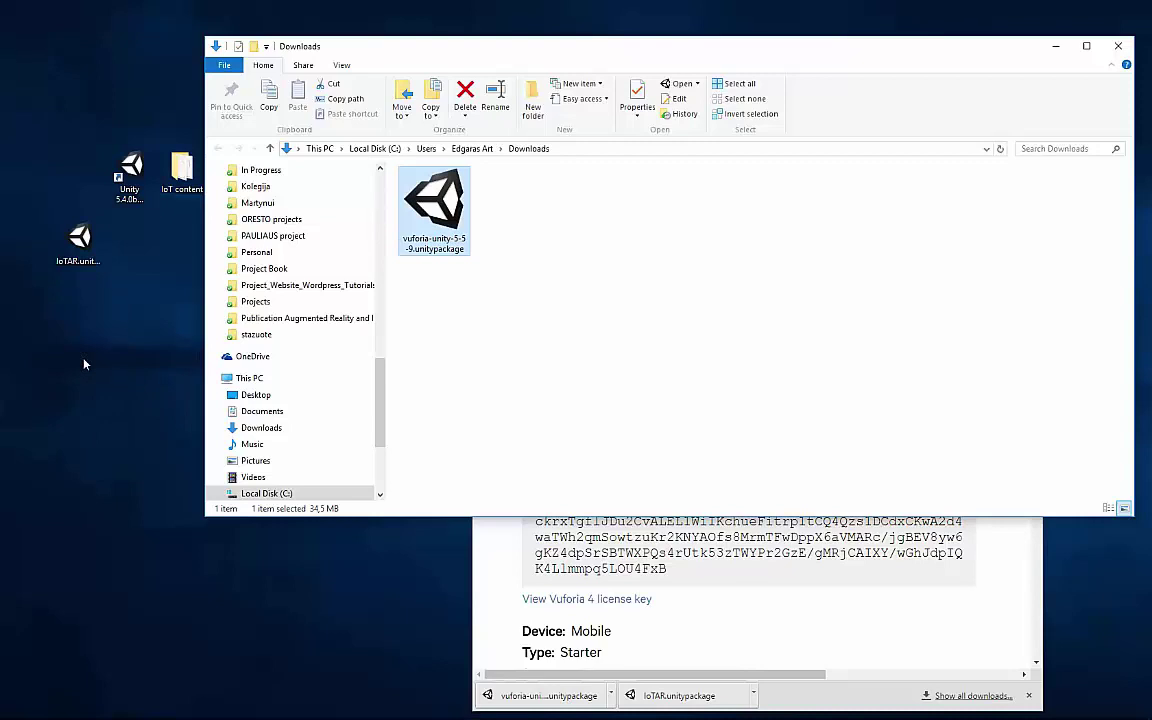
pyautogui.click(1118, 46)
# Arrange the desktop icons in one row: Unity, IoTAR package, Vuforia package, IoT content folder and shutterstock image
pyautogui.moveTo(262, 174); pyautogui.dragTo(150, 110)
pyautogui.moveTo(213, 168); pyautogui.dragTo(370, 172)
pyautogui.moveTo(80, 240); pyautogui.dragTo(182, 173)
pyautogui.moveTo(90, 306); pyautogui.dragTo(262, 172)
pyautogui.moveTo(443, 216); pyautogui.dragTo(339, 168)
pyautogui.moveTo(339, 170); pyautogui.dragTo(288, 172)
pyautogui.click(293, 269)
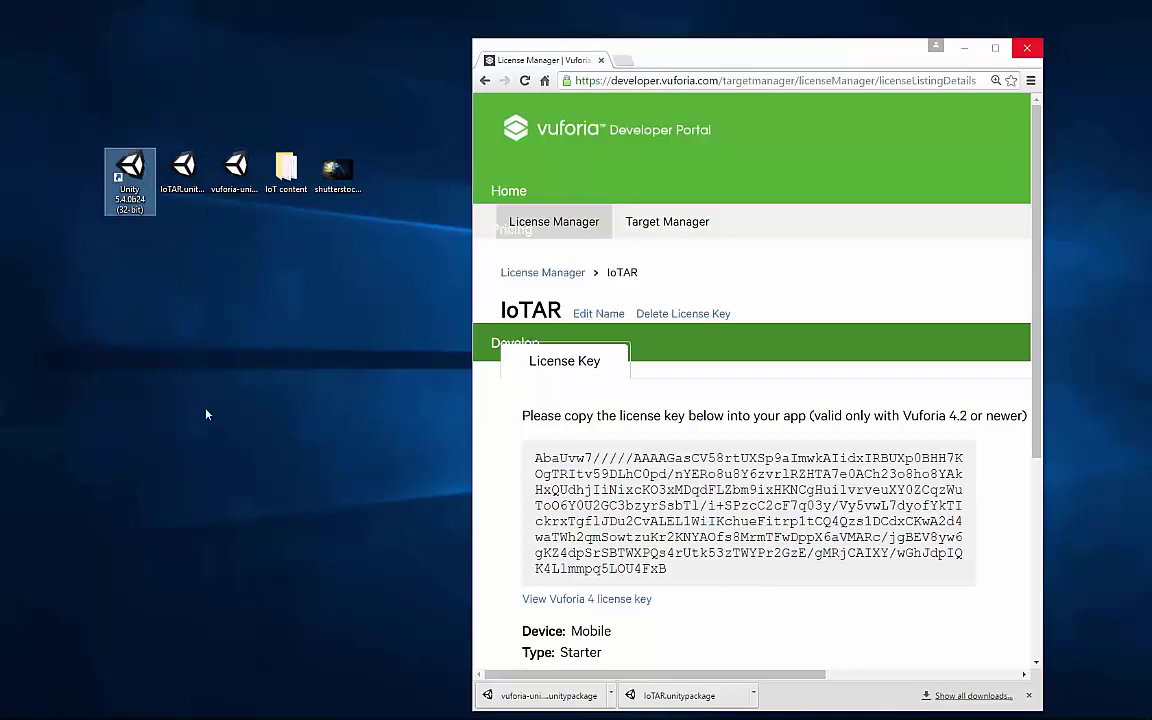
pyautogui.click(128, 208)
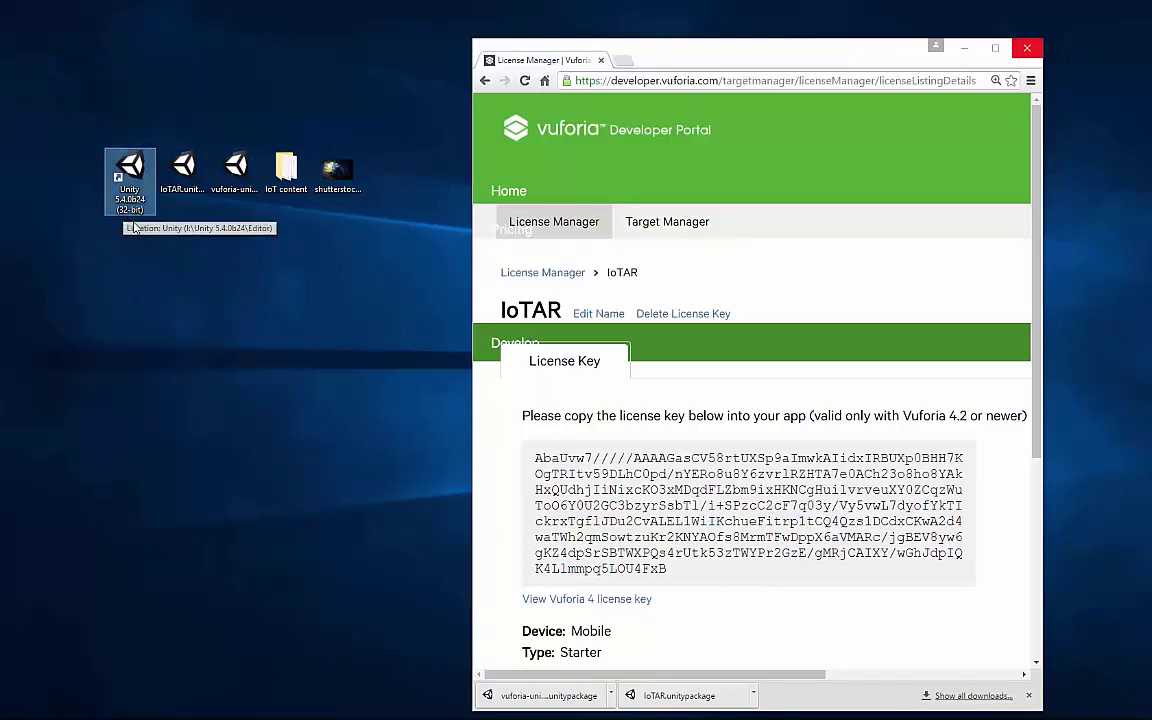
pyautogui.press('F2')
pyautogui.click(134, 204)
pyautogui.click(165, 271)
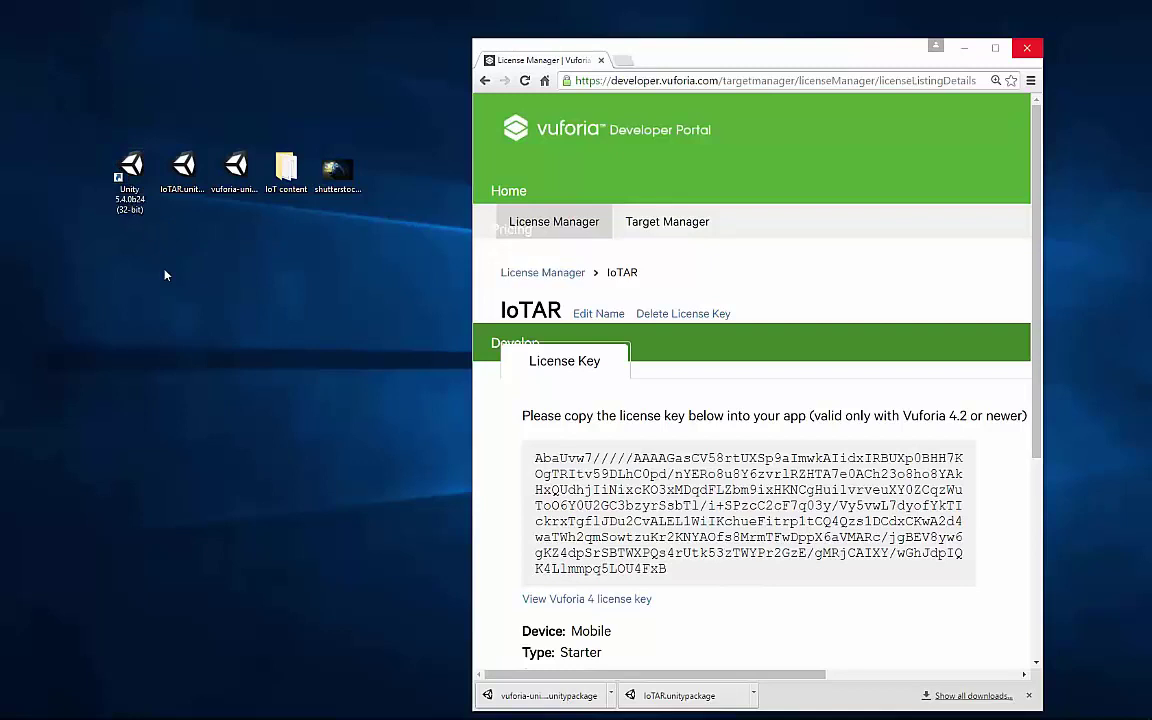
# Launch Unity 5.4.0b24 (32-bit) from the desktop and minimize the browser
pyautogui.click(129, 200)
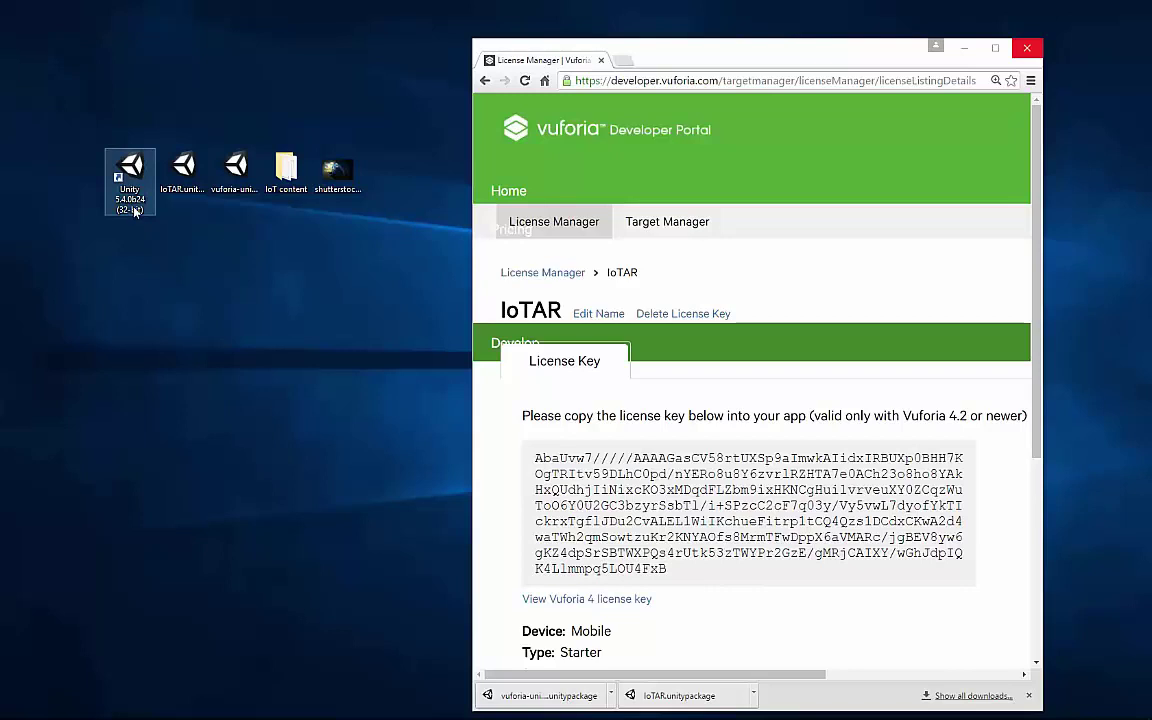
pyautogui.doubleClick(133, 203)
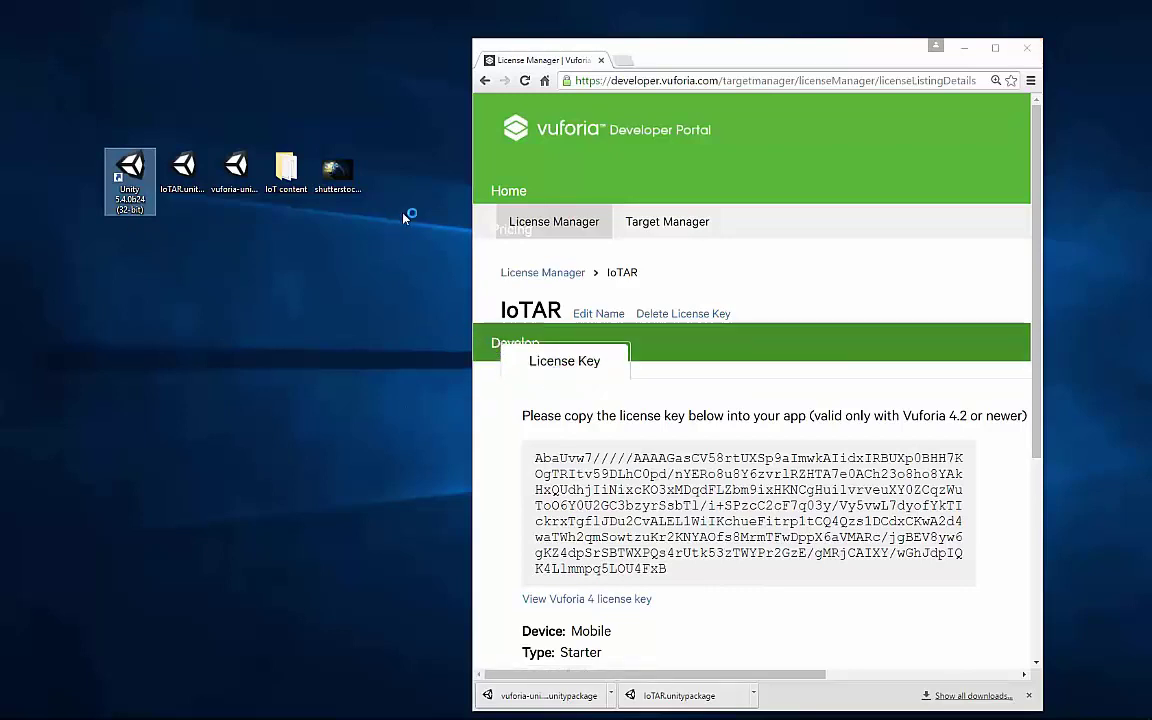
pyautogui.click(966, 47)
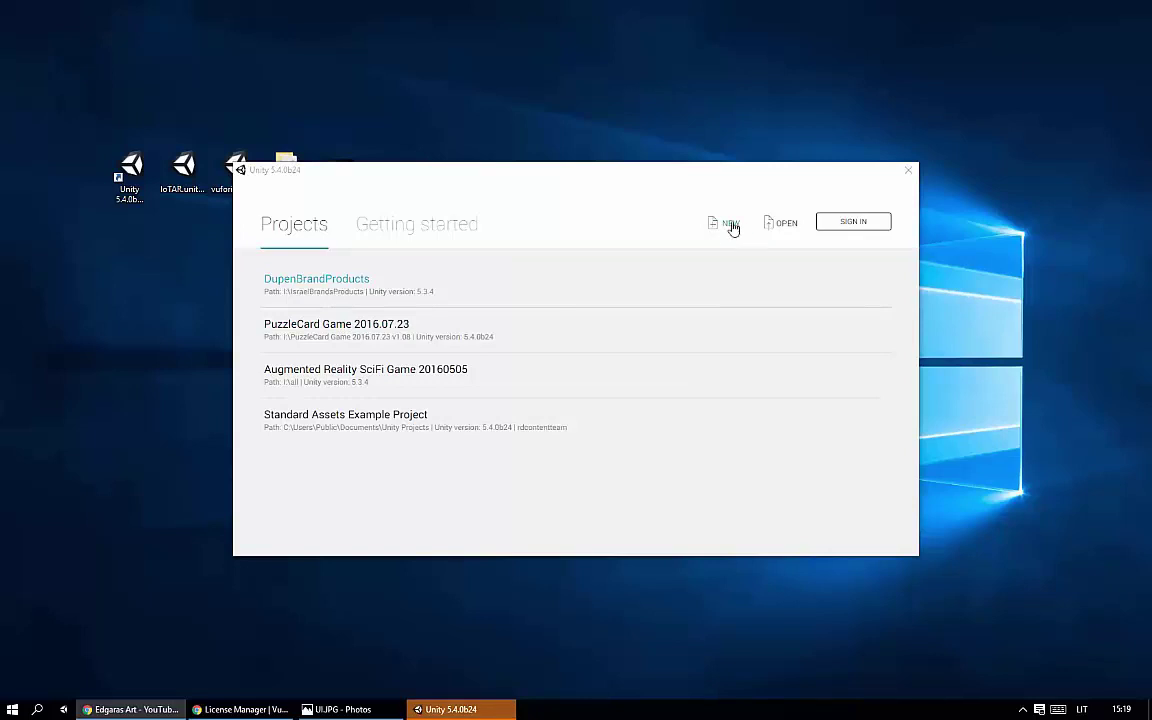
# Create a new 3D Unity project named IoTARTutorial, located on the Desktop
pyautogui.click(731, 230)
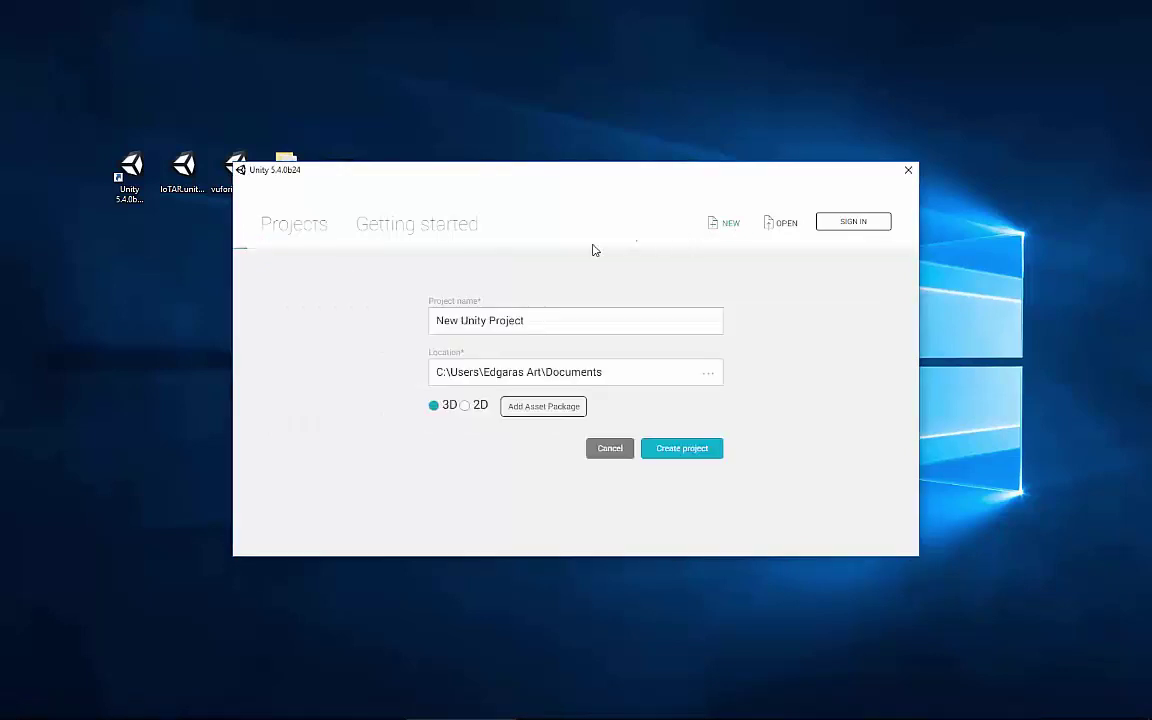
pyautogui.moveTo(543, 325); pyautogui.dragTo(438, 321)
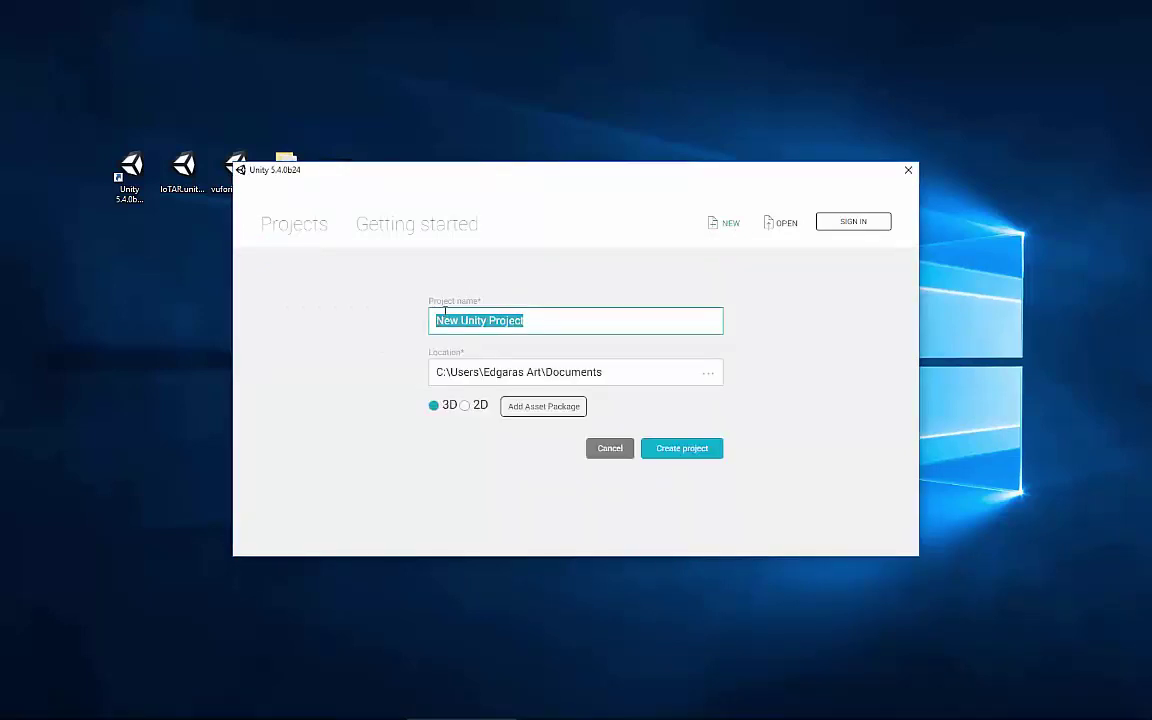
pyautogui.write('IoTARTutorial')
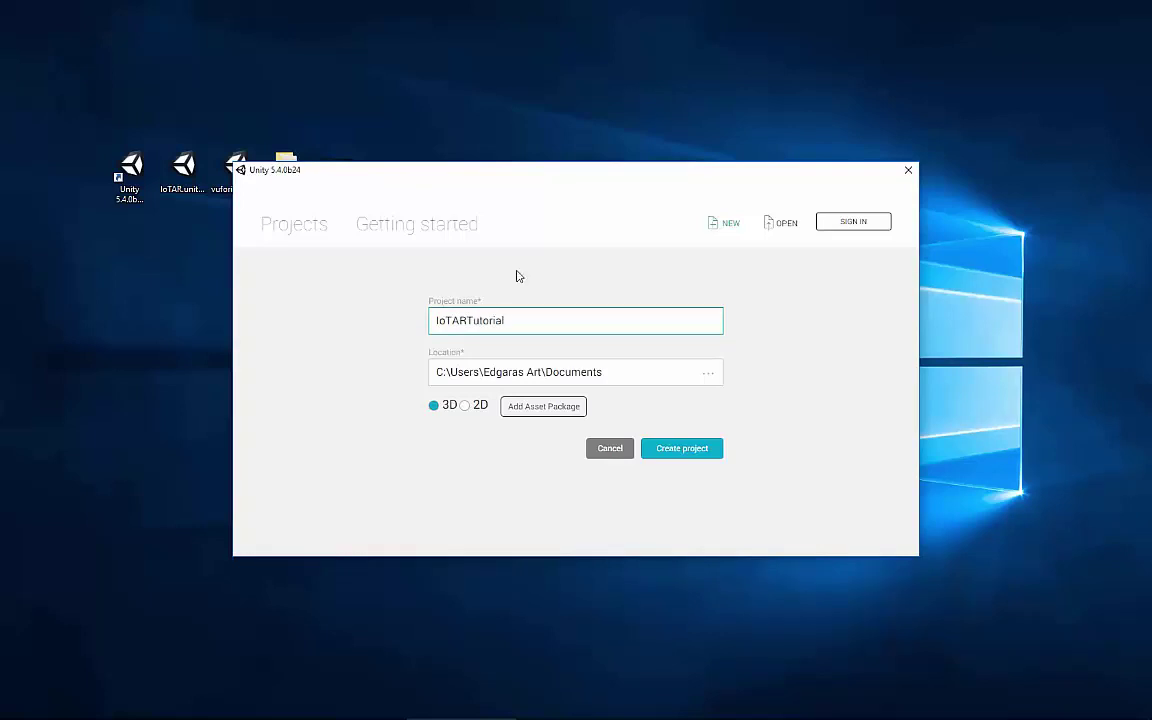
pyautogui.click(708, 373)
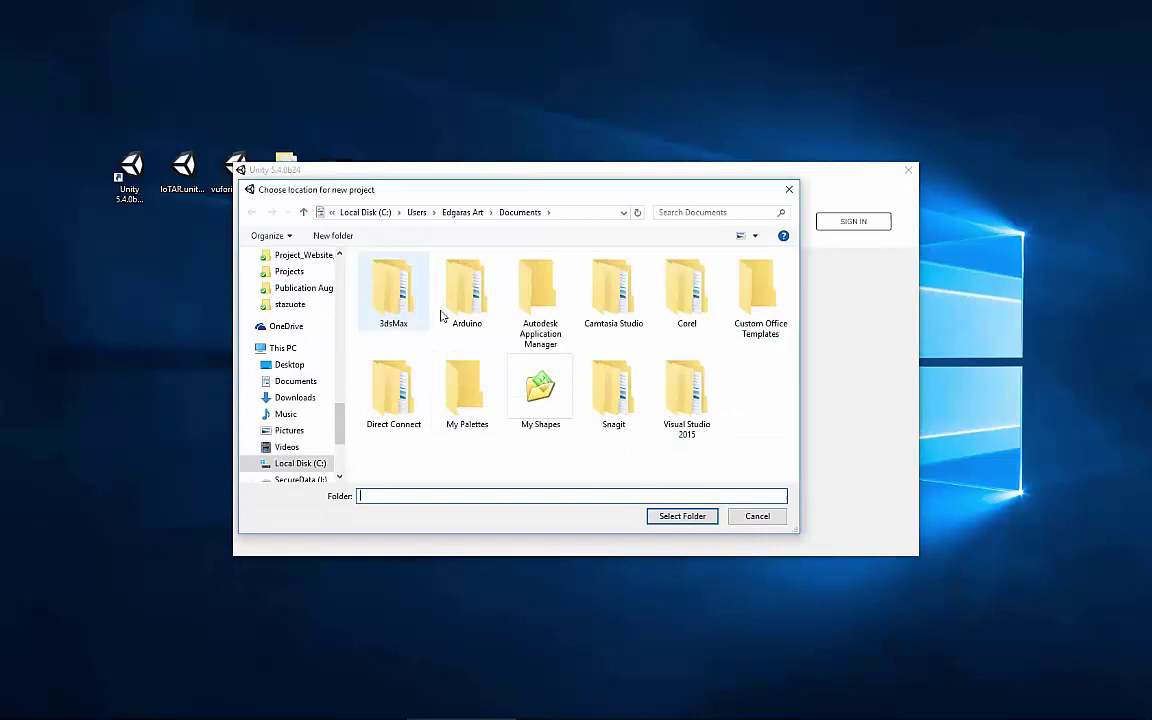
pyautogui.click(700, 518)
pyautogui.click(687, 452)
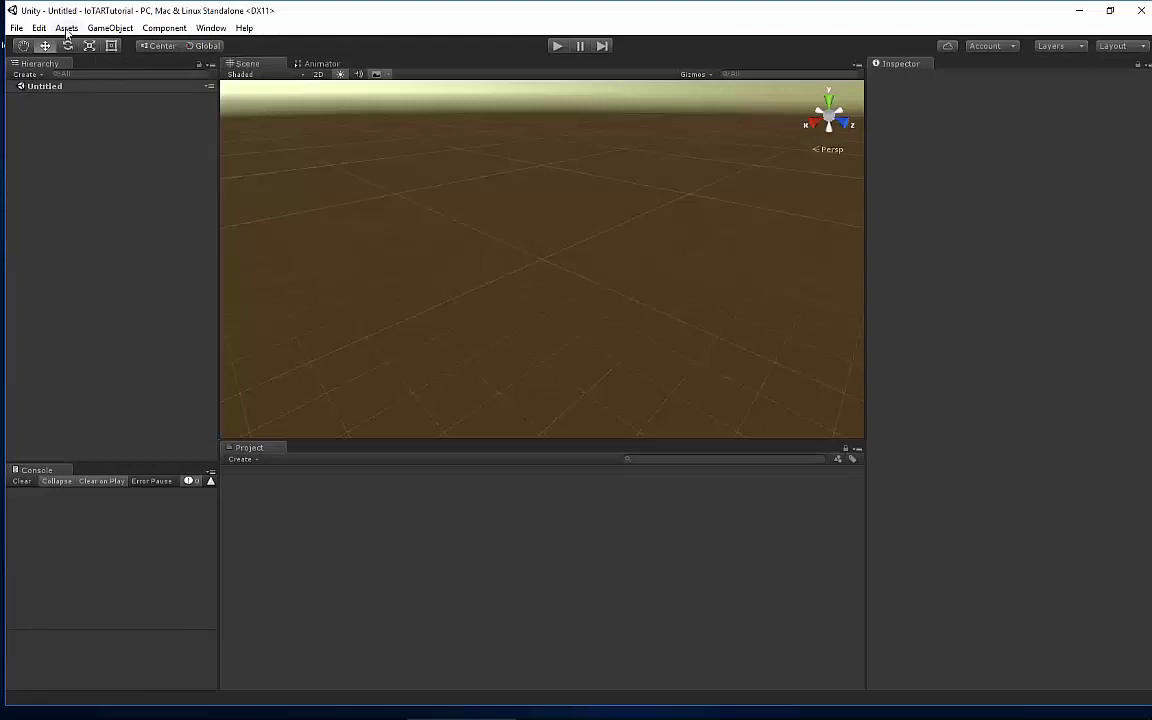
# Import all contents of the custom package vuforia-unity-5-5-9.unitypackage from the Desktop into the project
pyautogui.click(66, 28)
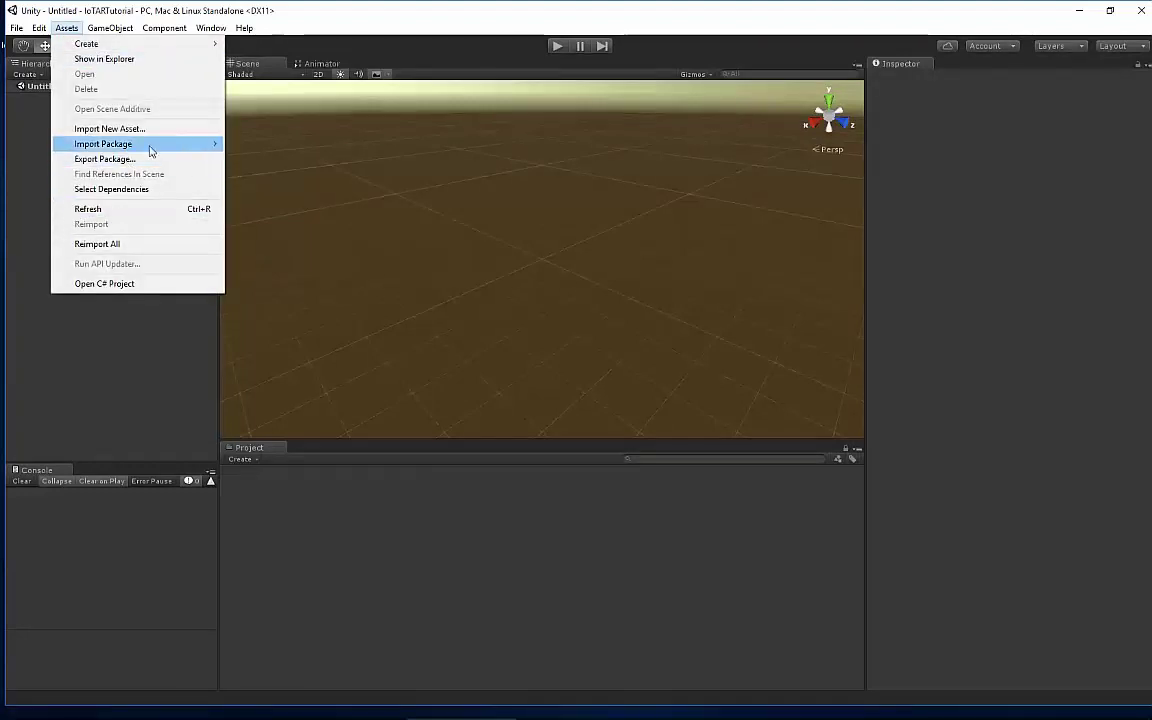
pyautogui.moveTo(150, 150)
pyautogui.click(296, 149)
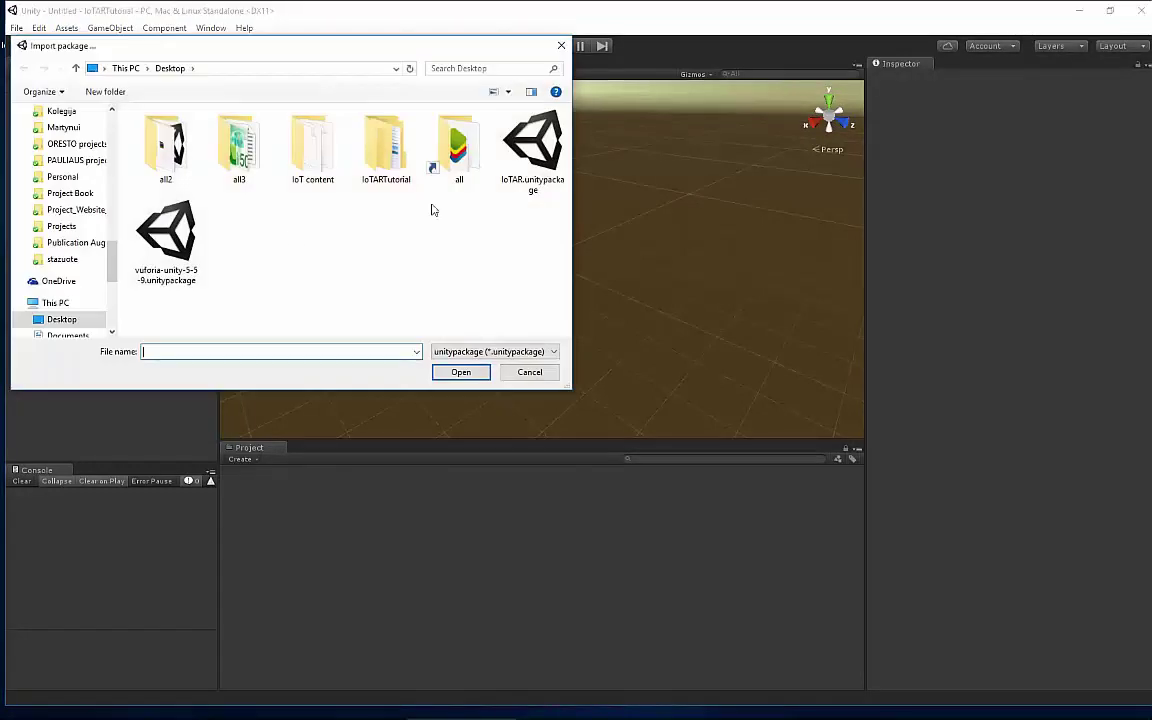
pyautogui.click(158, 245)
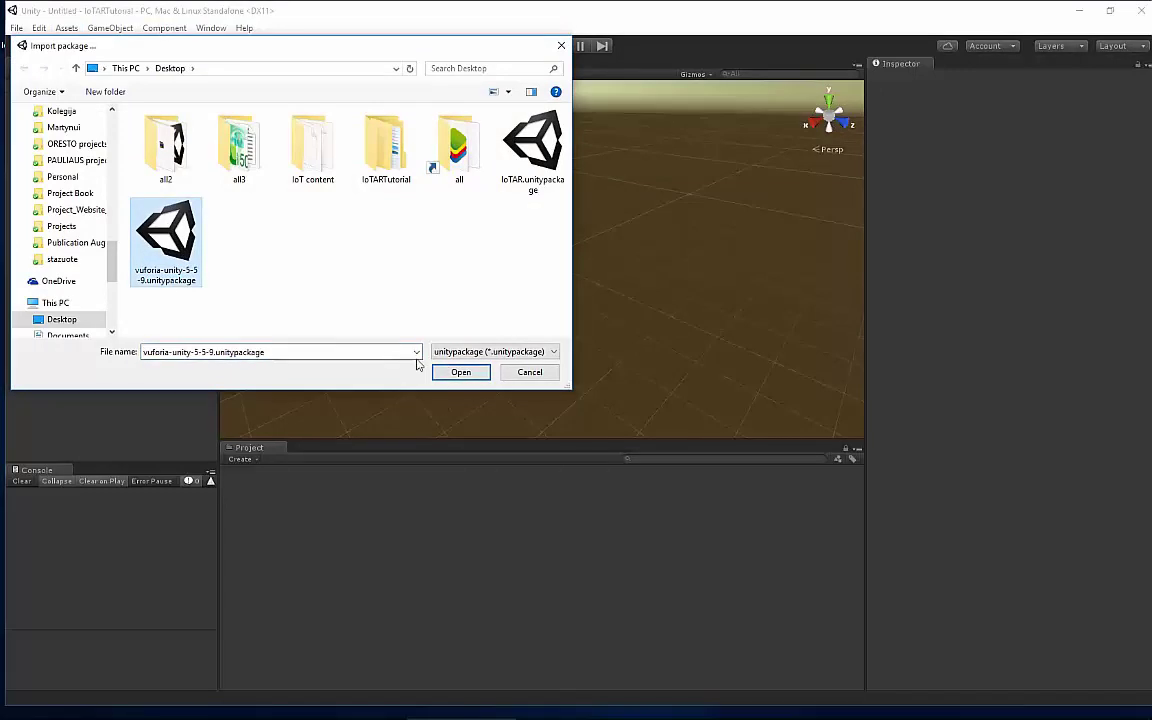
pyautogui.click(460, 372)
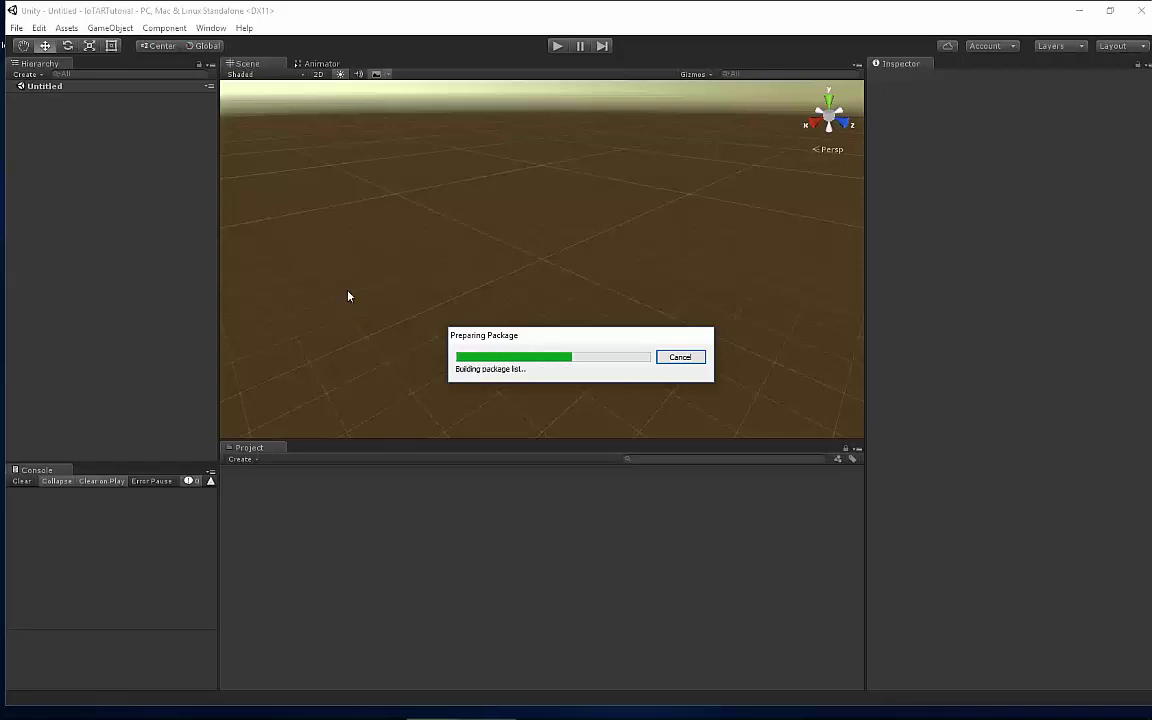
pyautogui.click(1010, 643)
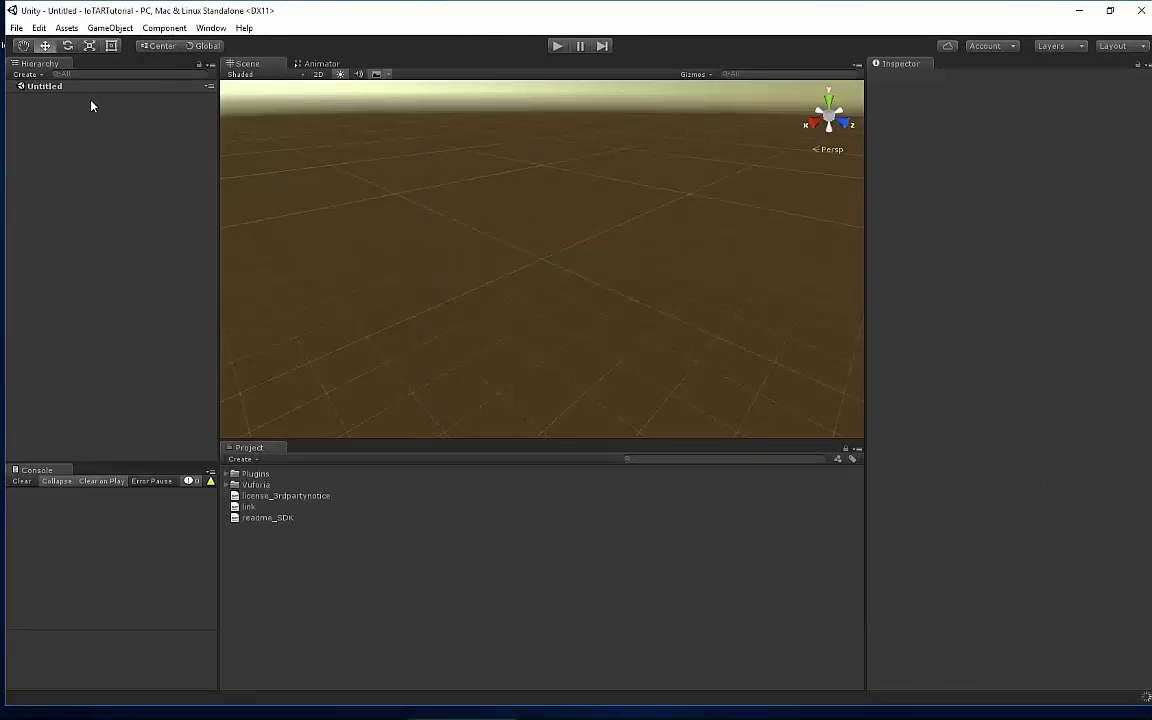
# Import all contents of the custom package IoTAR.unitypackage from the Desktop and clear the console messages
pyautogui.click(67, 28)
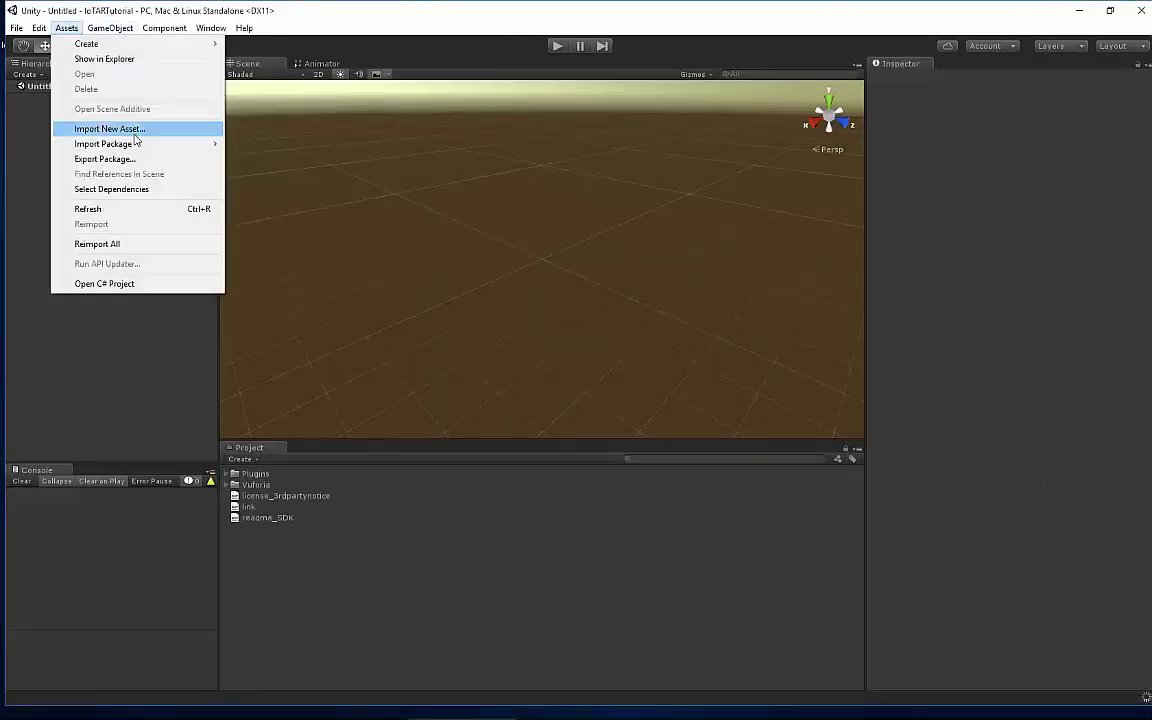
pyautogui.moveTo(148, 146)
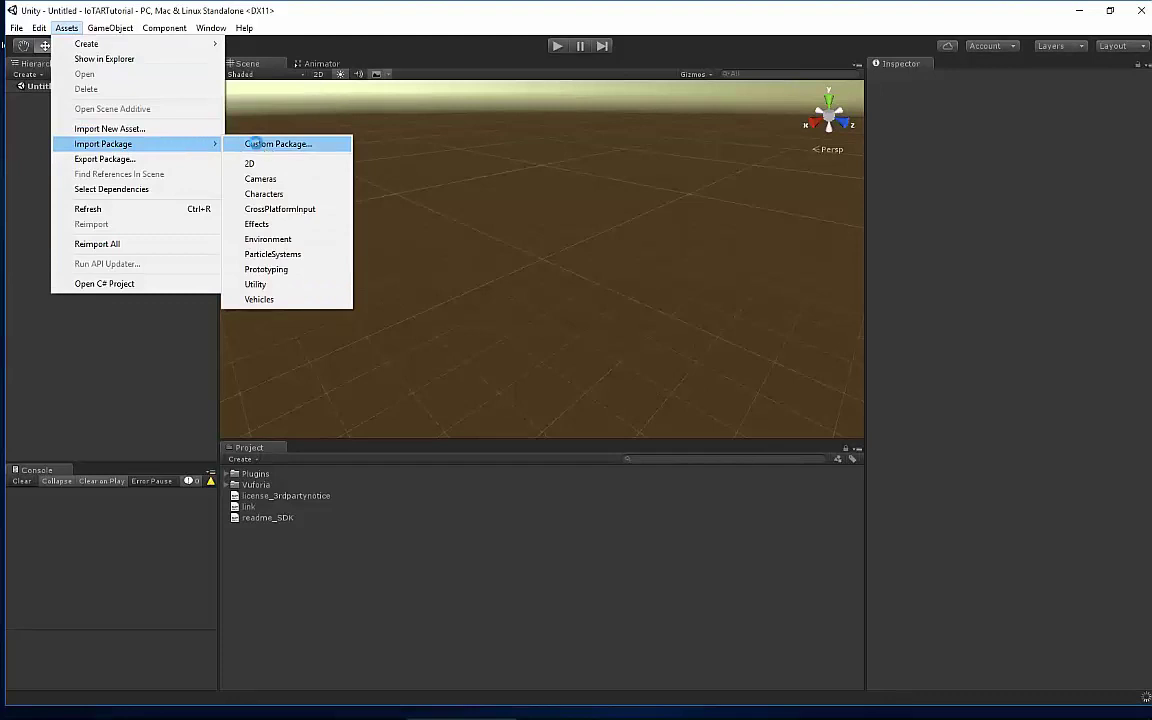
pyautogui.click(268, 149)
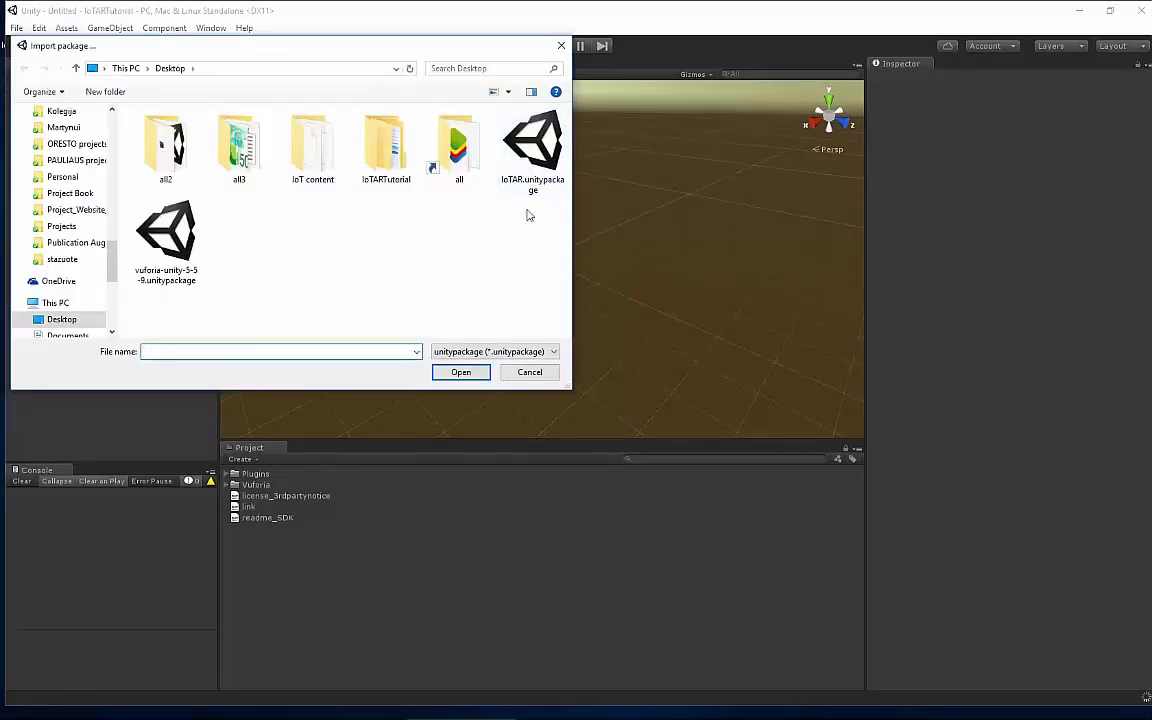
pyautogui.click(532, 148)
pyautogui.click(461, 372)
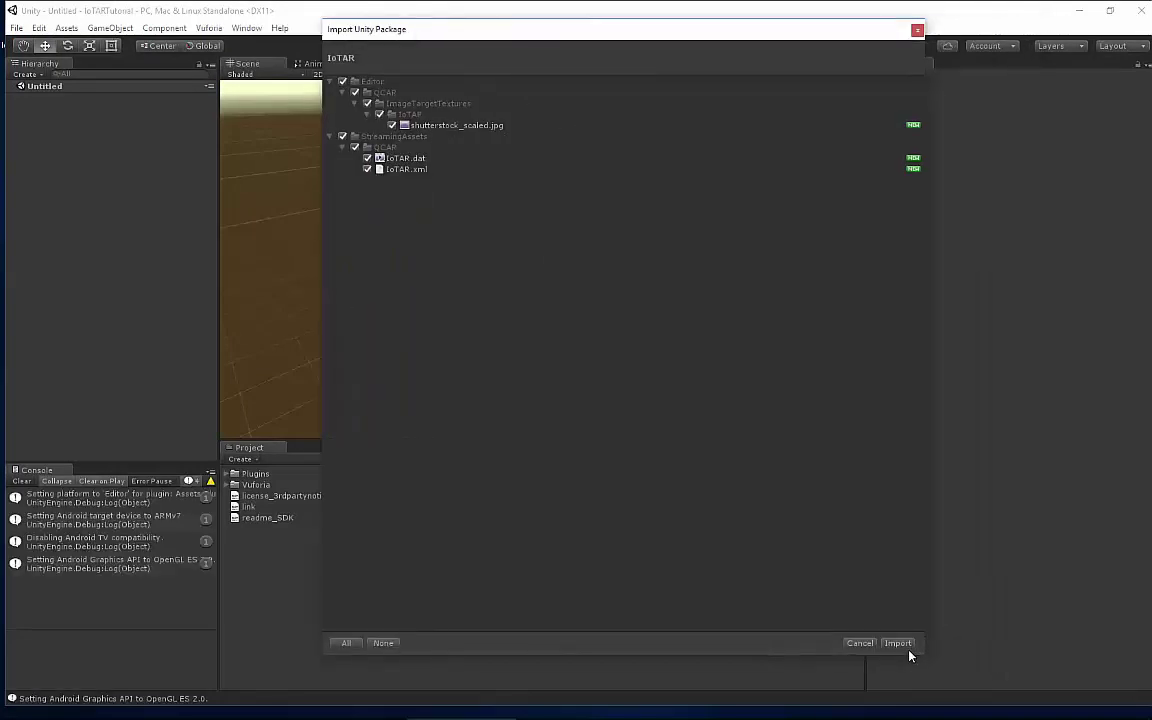
pyautogui.click(898, 643)
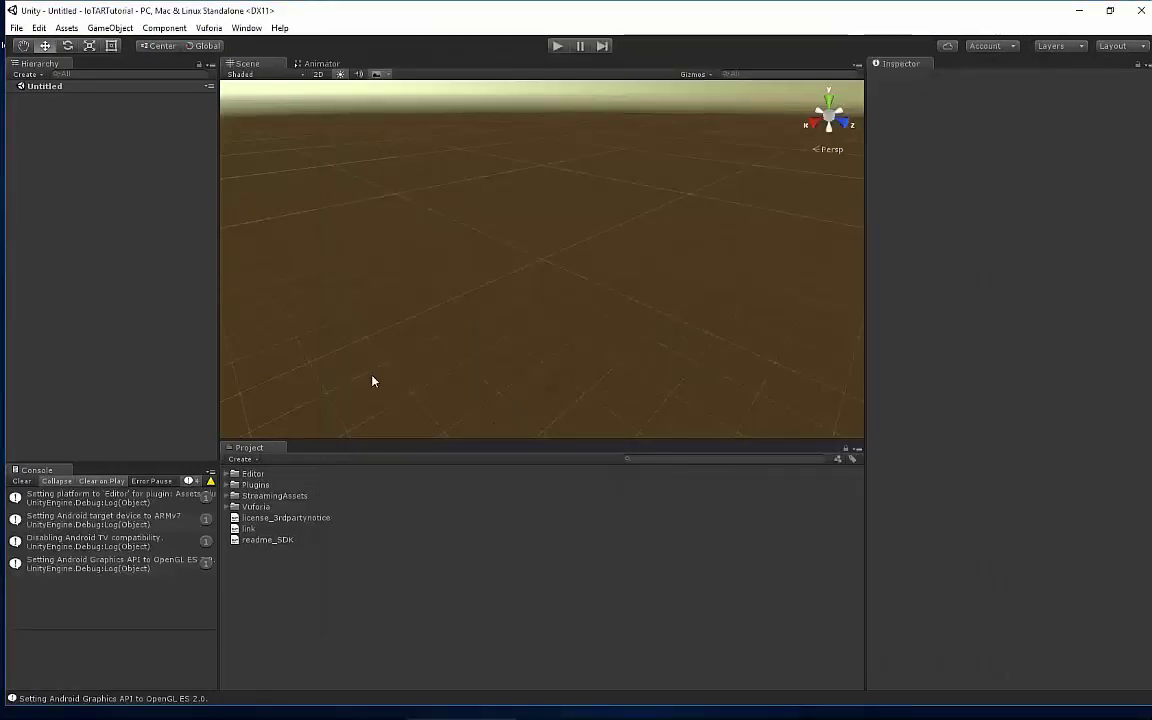
pyautogui.click(22, 481)
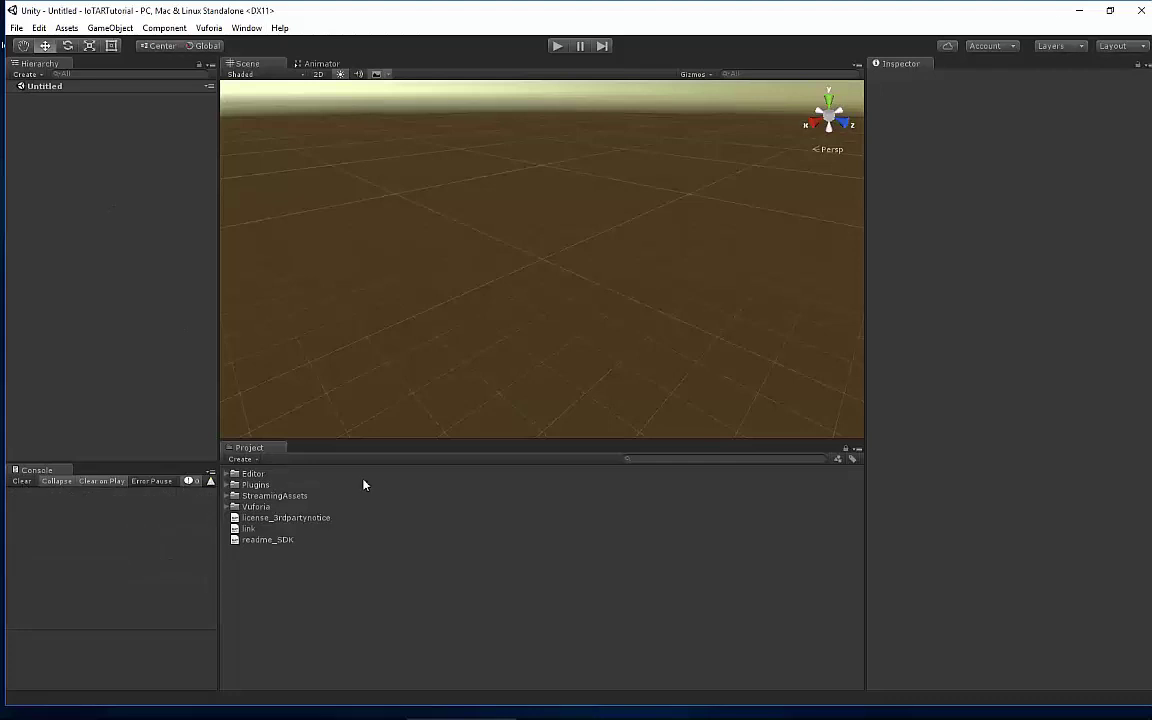
# Restore Unity to a smaller window and open the IoT content folder from the desktop, keeping Unity's project files in view
pyautogui.click(1106, 9)
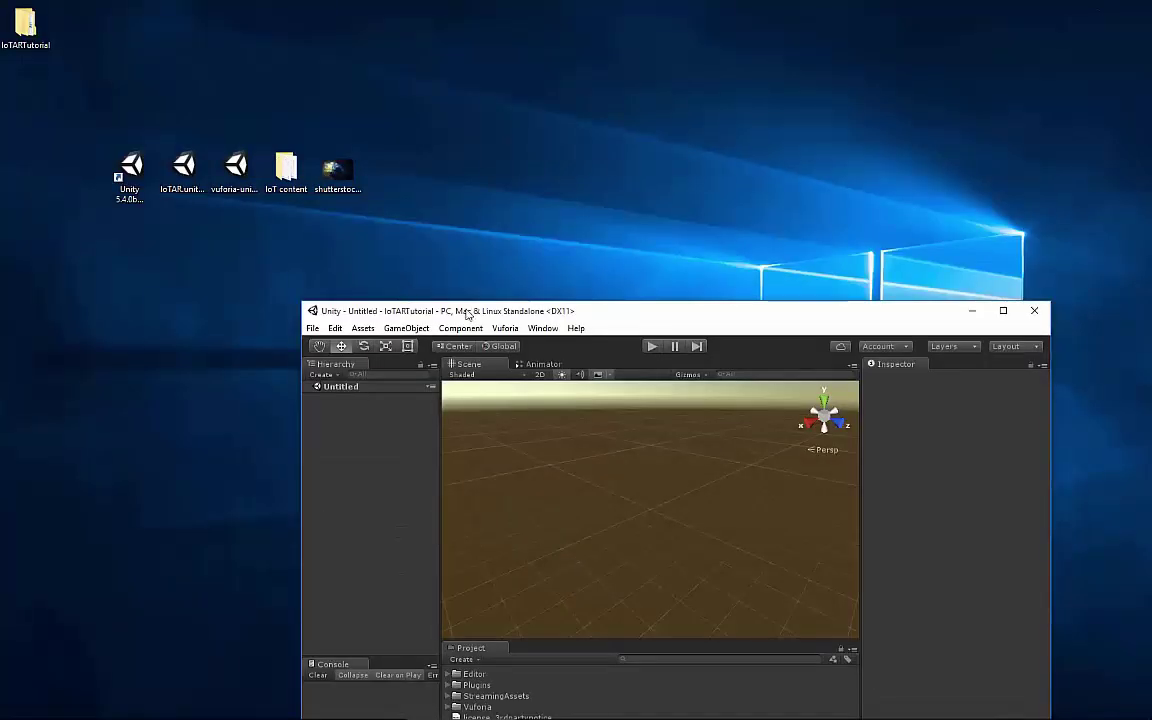
pyautogui.moveTo(467, 313); pyautogui.dragTo(487, 221)
pyautogui.click(264, 178)
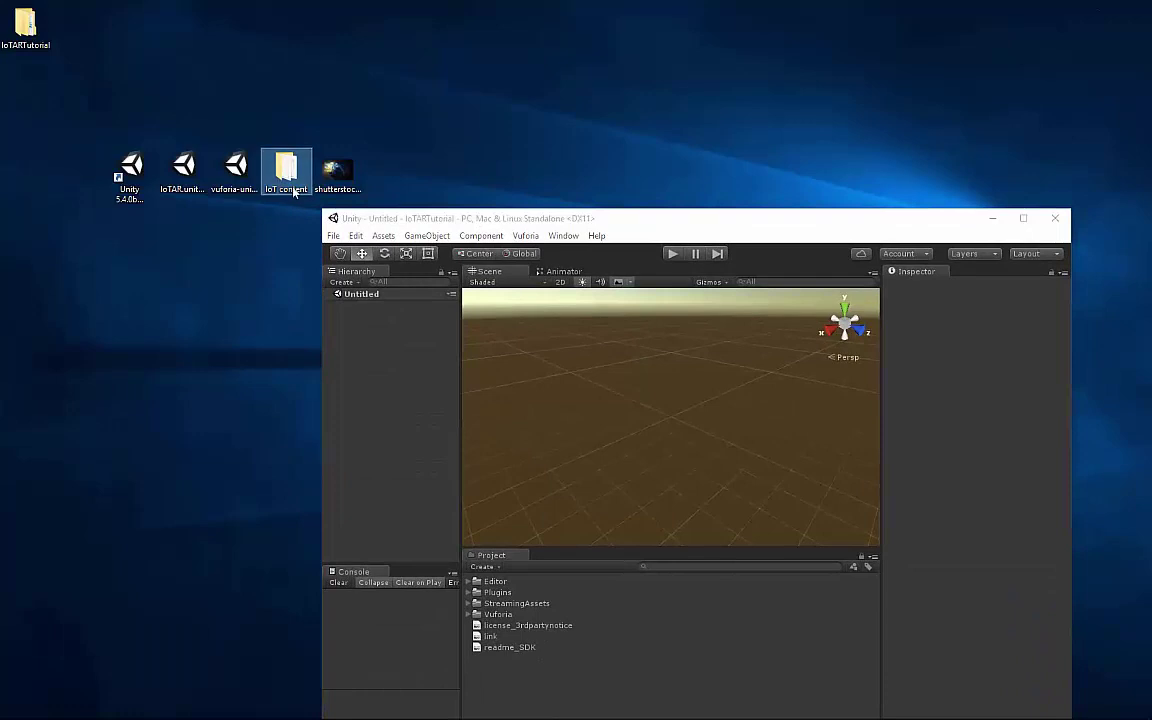
pyautogui.doubleClick(294, 192)
pyautogui.moveTo(483, 62); pyautogui.dragTo(280, 90)
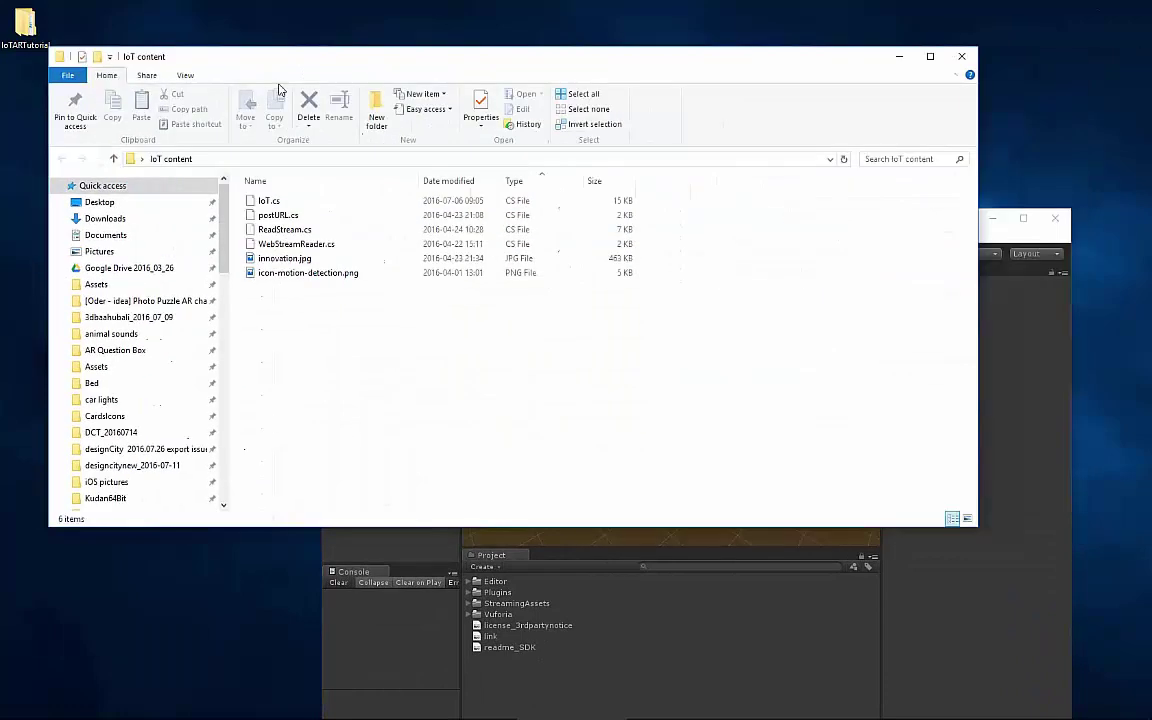
# Look through the script files IoT.cs, postURL.cs, ReadStream.cs and WebStreamReader.cs in the IoT content folder
pyautogui.click(275, 203)
pyautogui.click(276, 218)
pyautogui.click(277, 231)
pyautogui.click(278, 246)
pyautogui.click(278, 233)
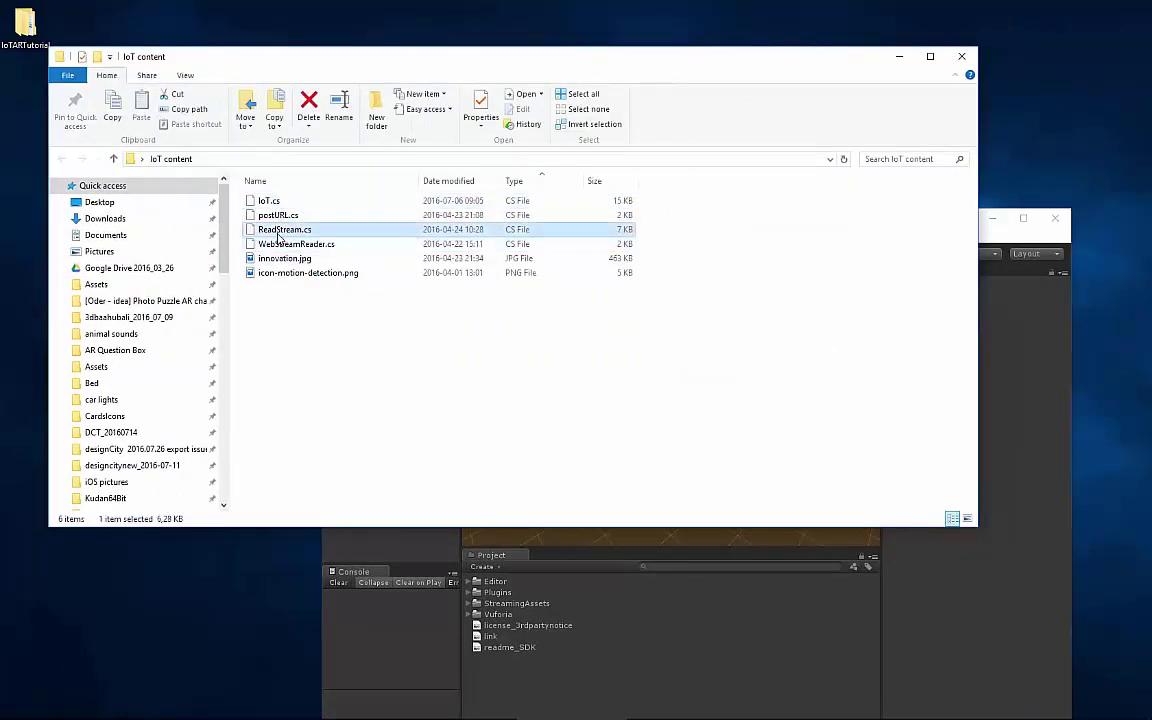
pyautogui.click(276, 200)
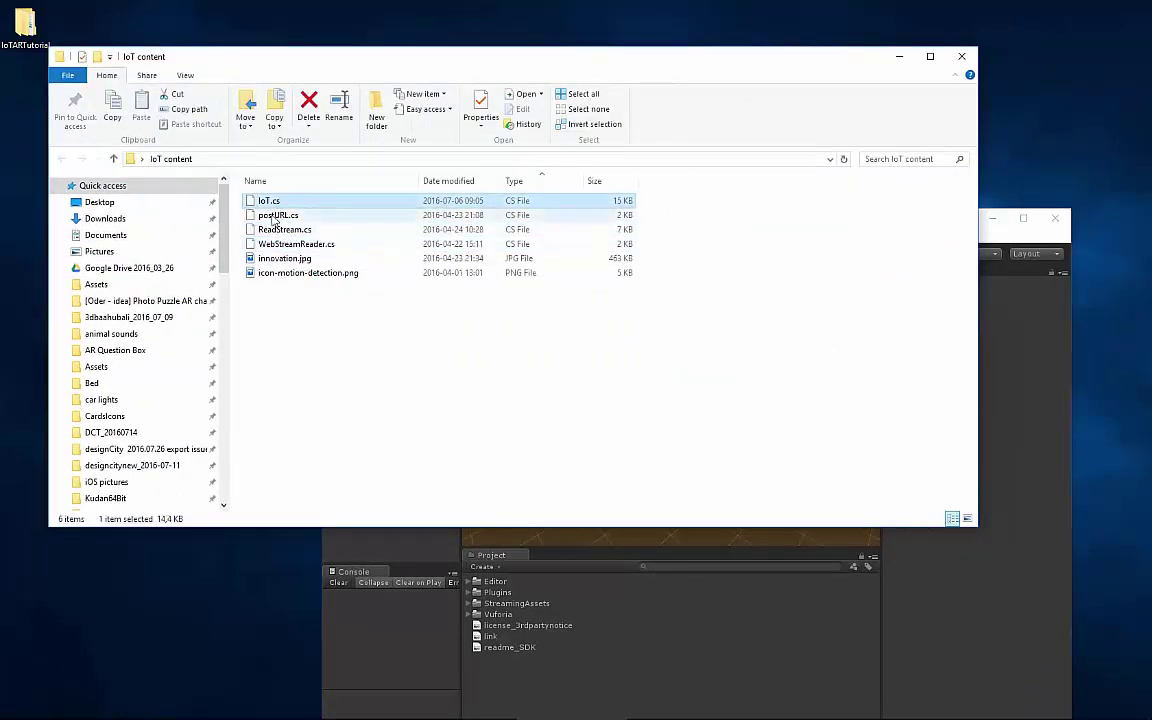
pyautogui.click(613, 236)
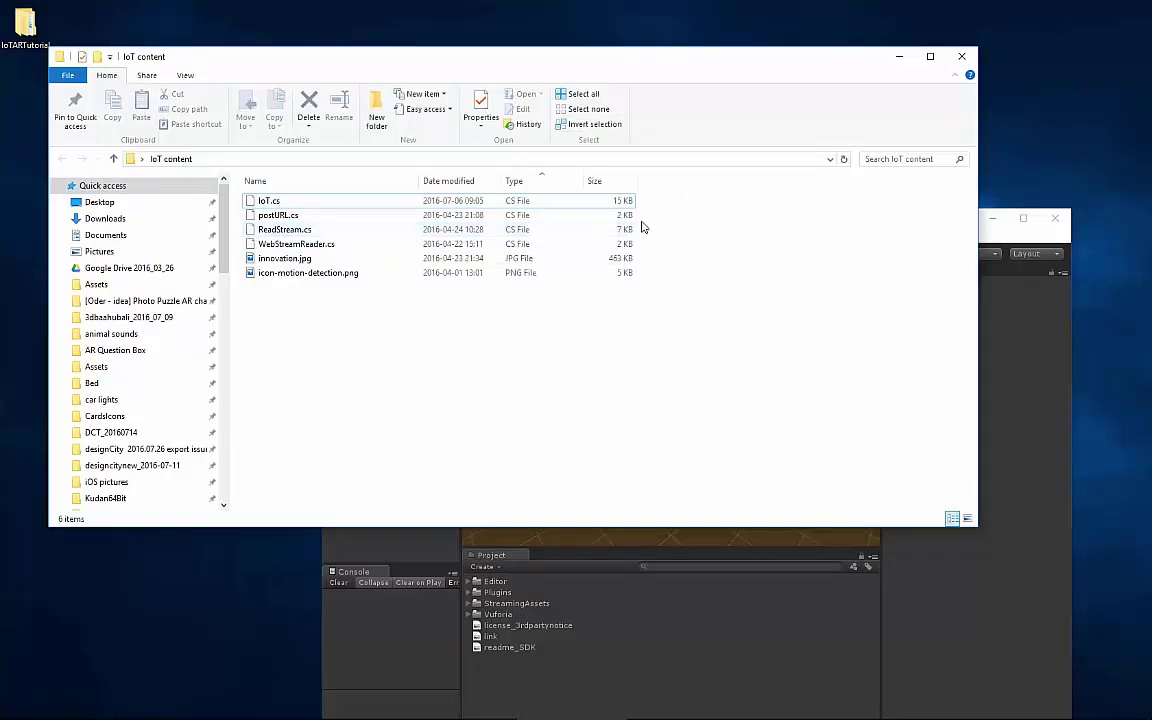
# Open innovation.jpg from the IoT content folder to view the picture
pyautogui.click(282, 260)
pyautogui.doubleClick(282, 260)
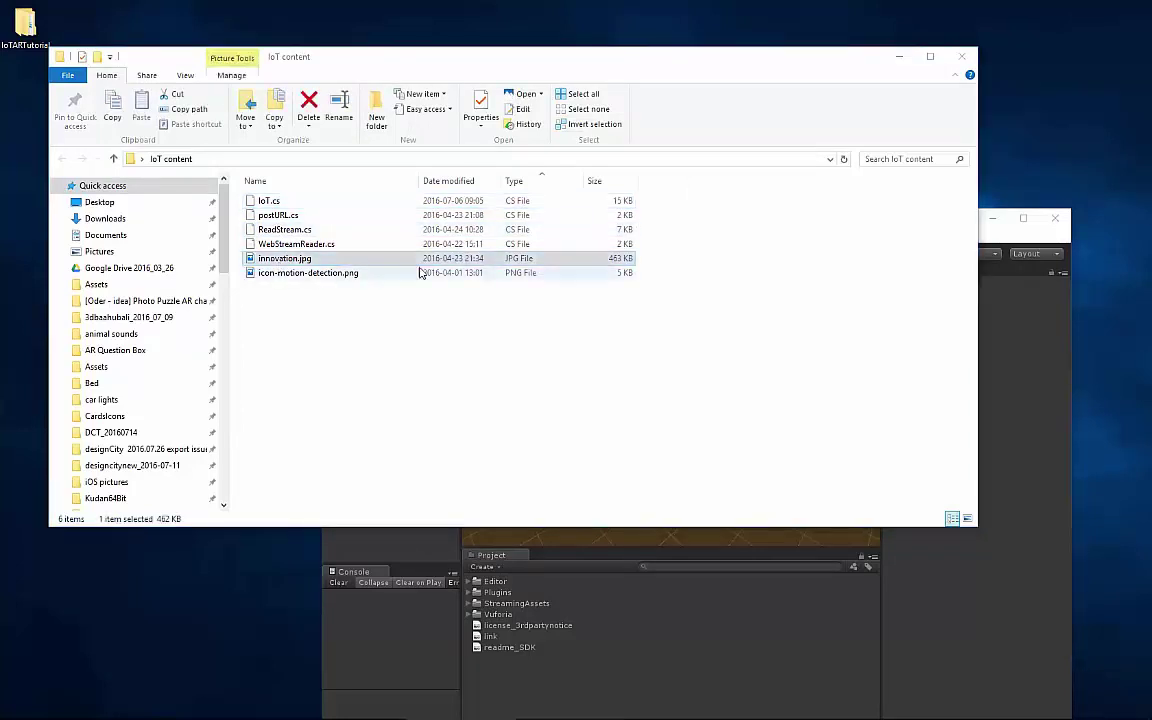
pyautogui.moveTo(500, 115); pyautogui.dragTo(530, 133)
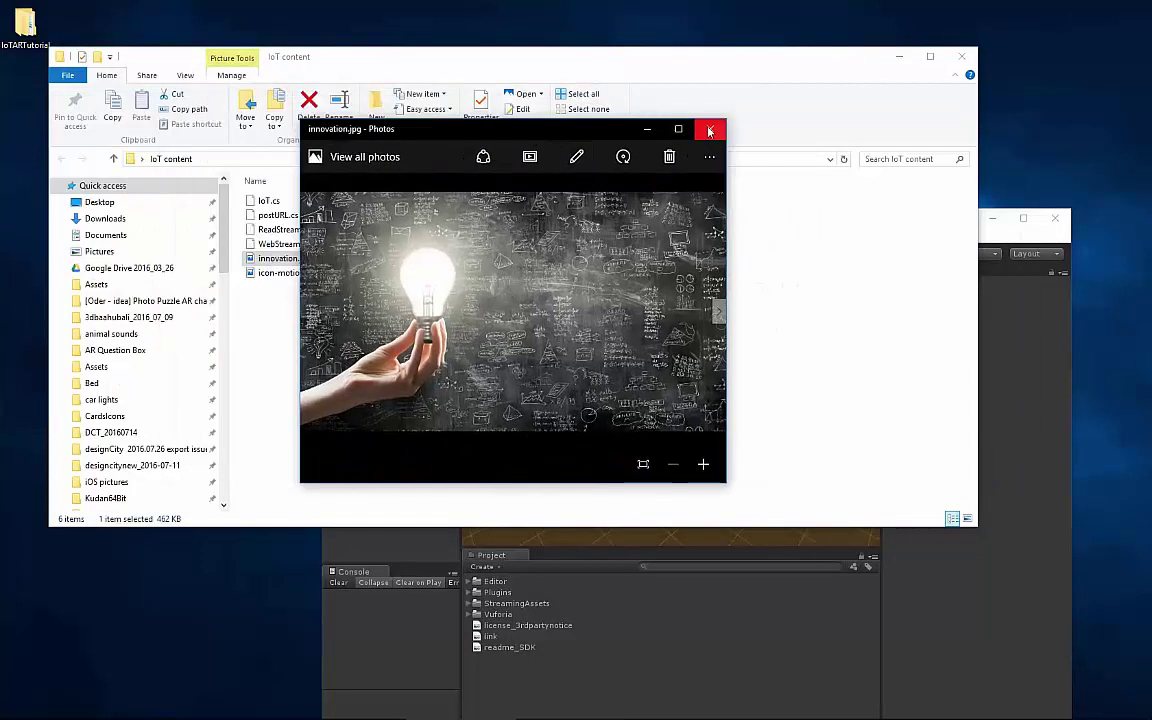
# Close the picture and the IoT content window, and import the IoT content folder from the desktop into Unity's project assets
pyautogui.click(716, 134)
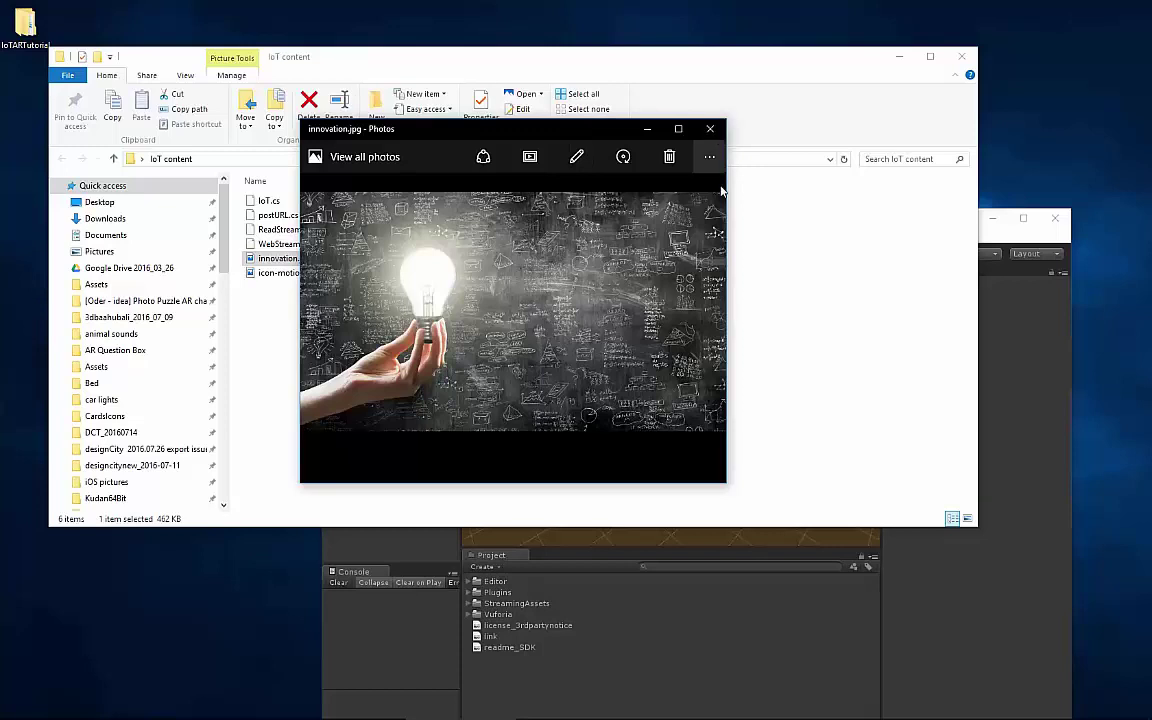
pyautogui.click(711, 130)
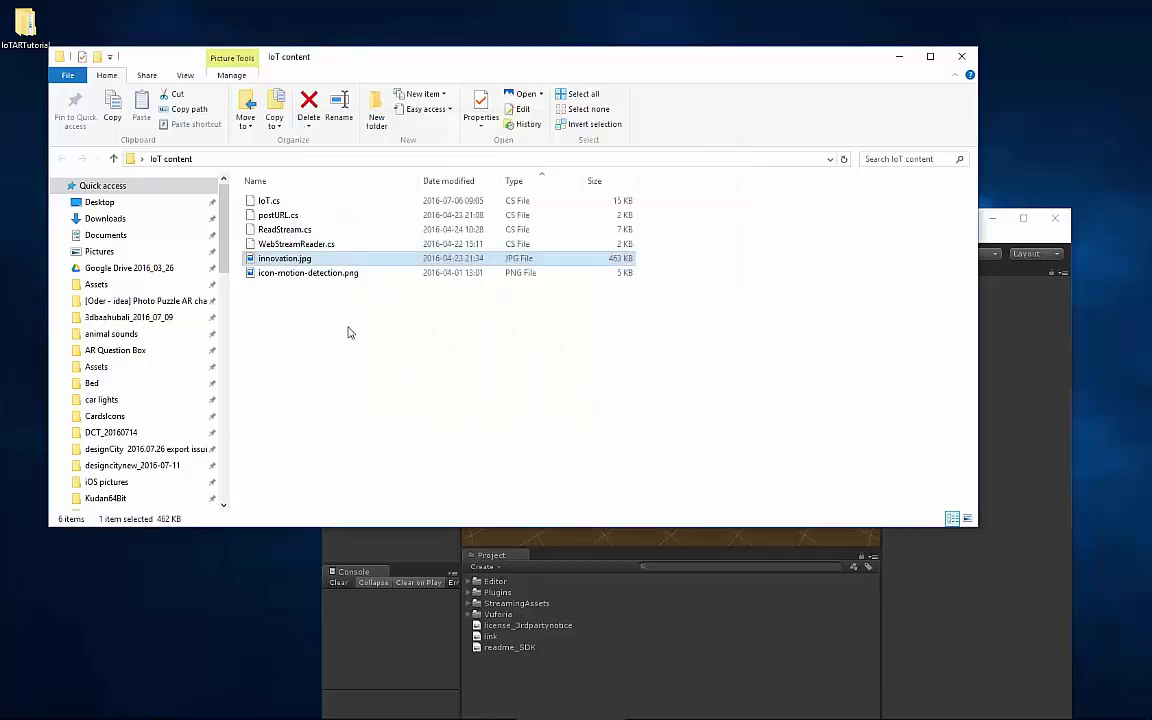
pyautogui.click(965, 58)
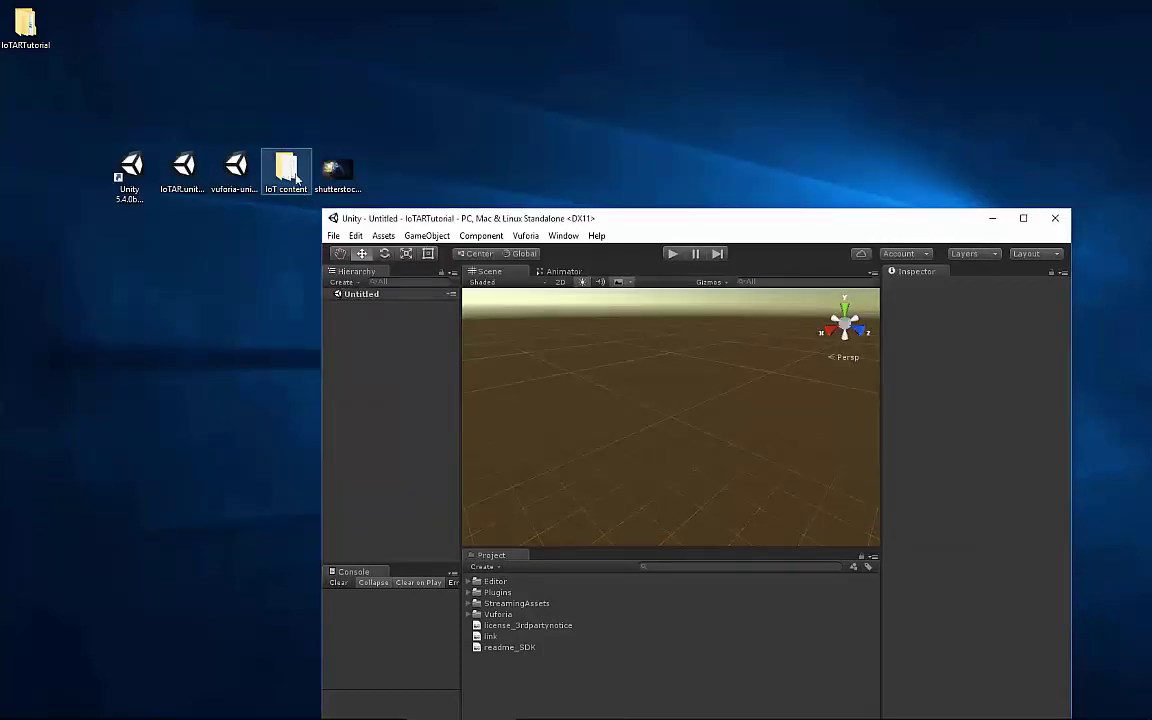
pyautogui.moveTo(438, 565); pyautogui.dragTo(532, 688)
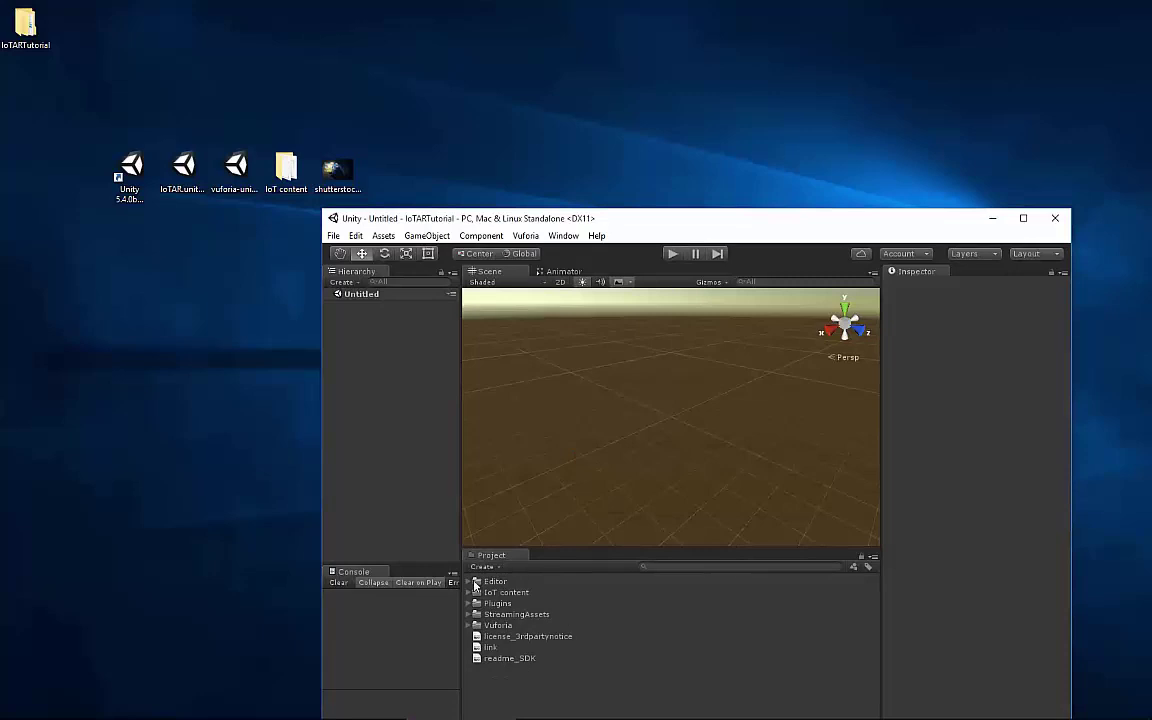
# Check the files inside the imported IoT content folder, maximize the Unity window and collapse the folder again
pyautogui.click(472, 592)
pyautogui.moveTo(564, 103); pyautogui.dragTo(624, 130)
pyautogui.moveTo(560, 218); pyautogui.dragTo(400, 95)
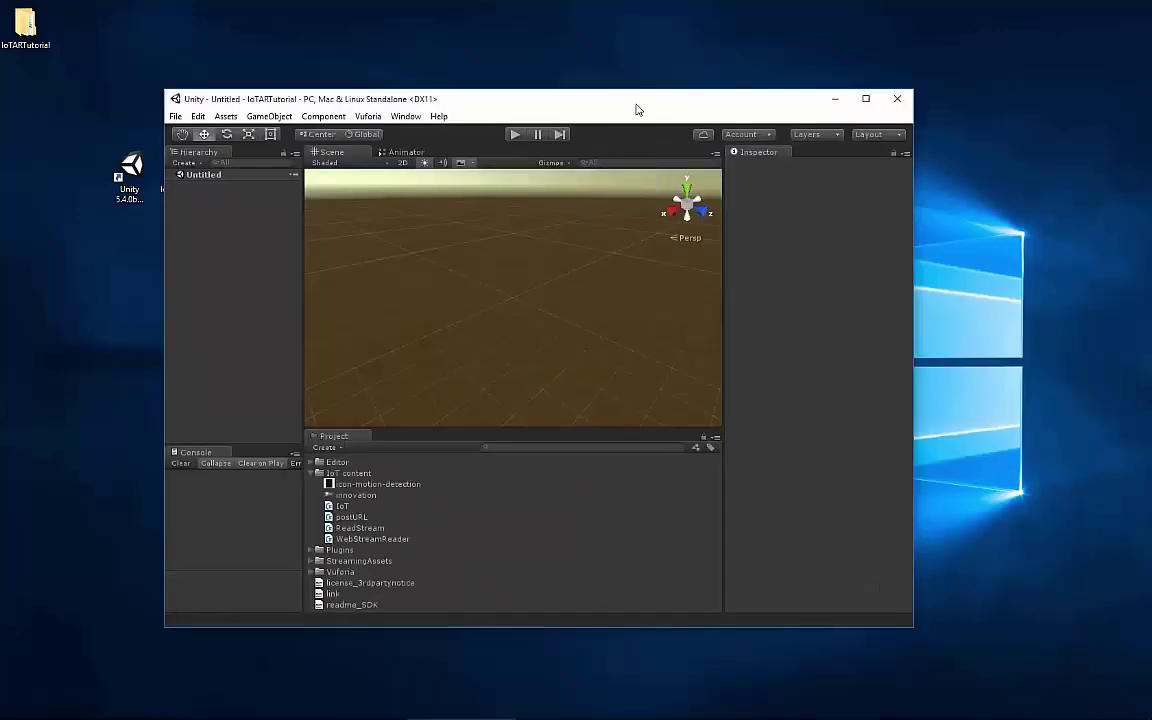
pyautogui.doubleClick(575, 99)
pyautogui.click(226, 494)
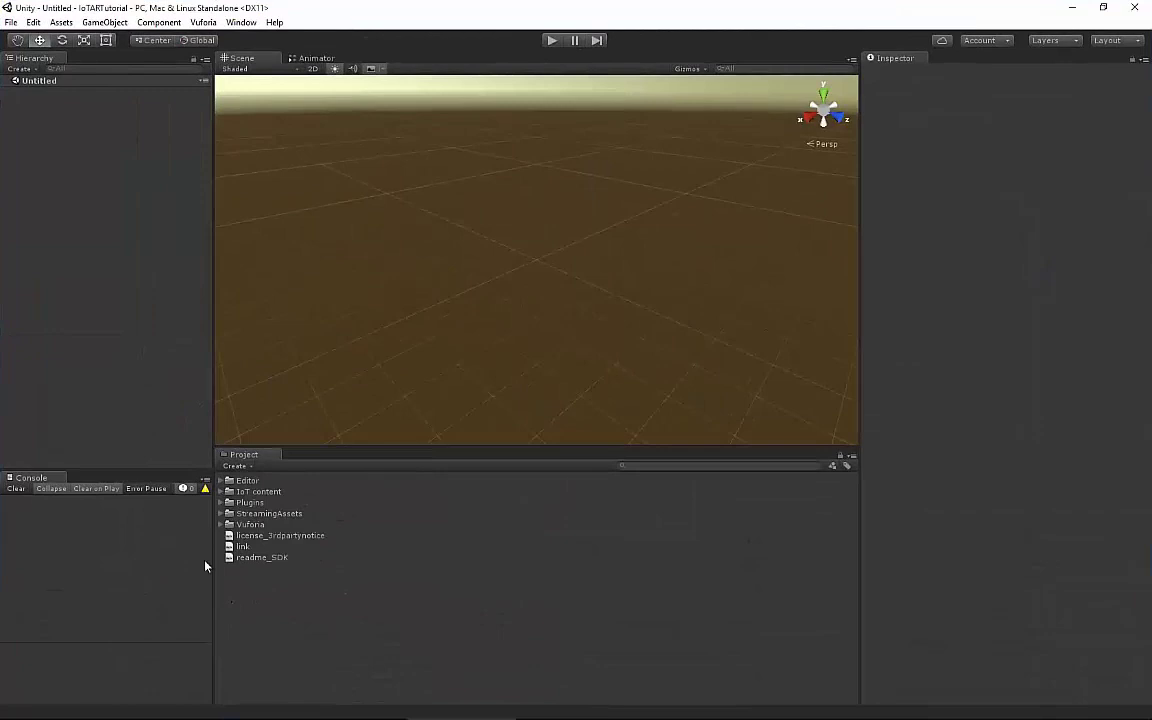
# Add the ARCamera and ImageTarget prefabs from Vuforia's Prefabs folder to the scene hierarchy
pyautogui.click(222, 525)
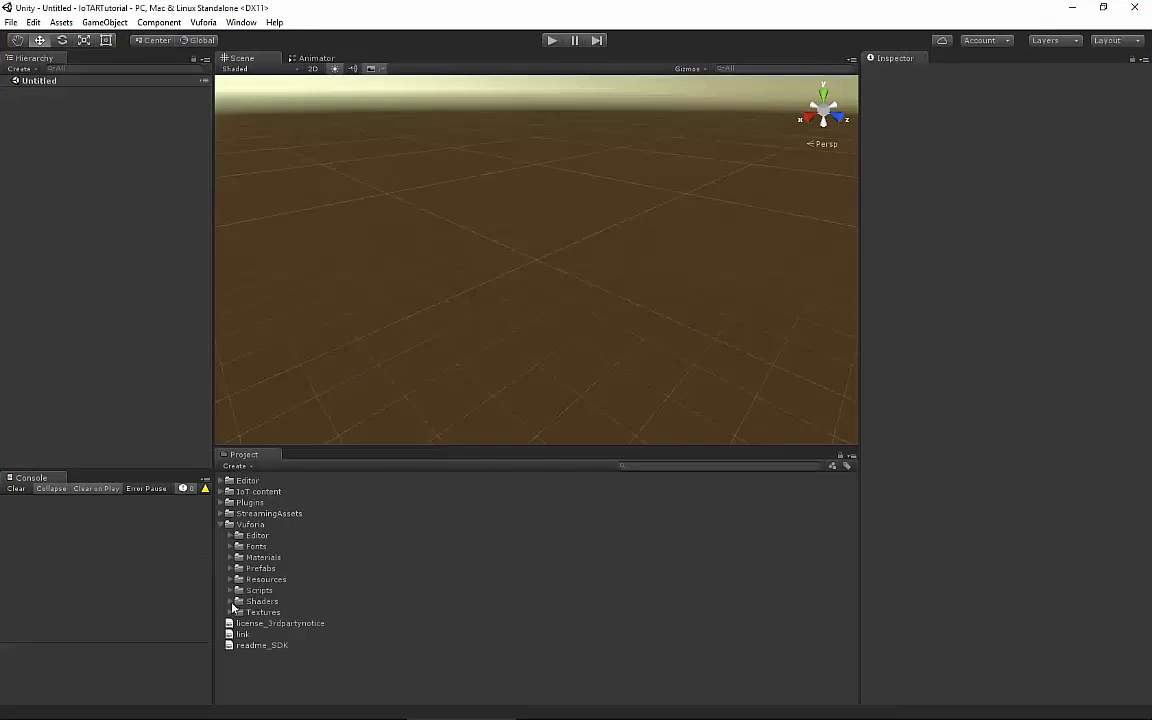
pyautogui.click(232, 568)
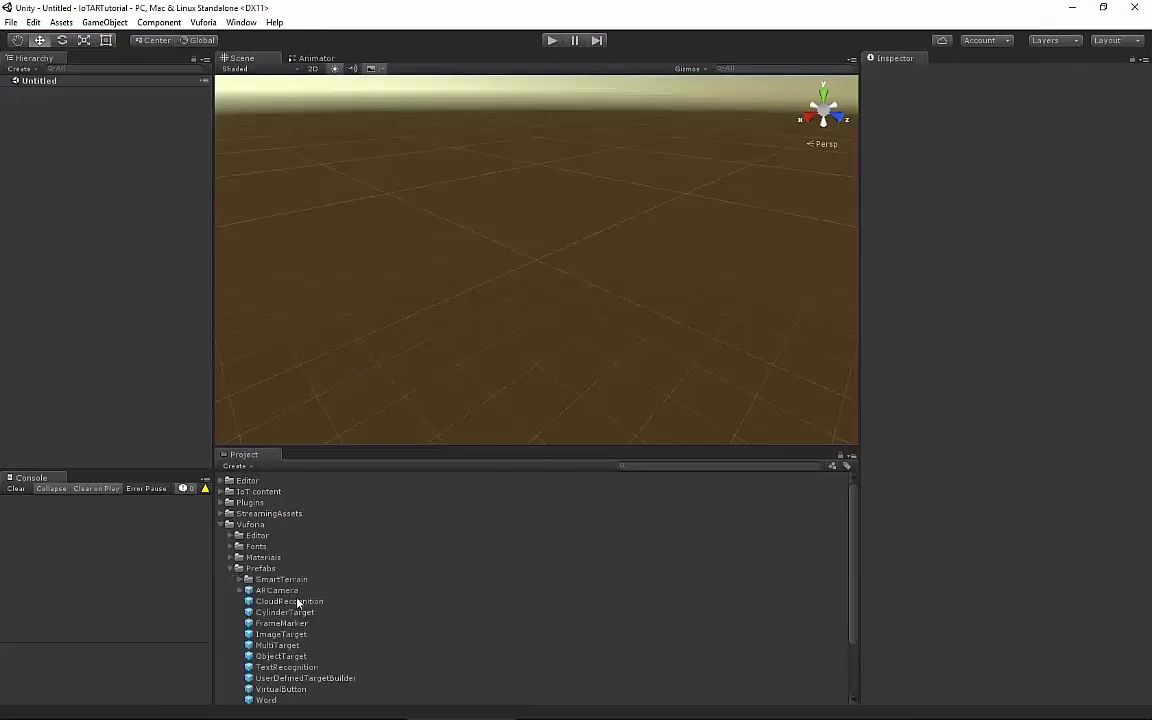
pyautogui.moveTo(282, 596); pyautogui.dragTo(115, 330)
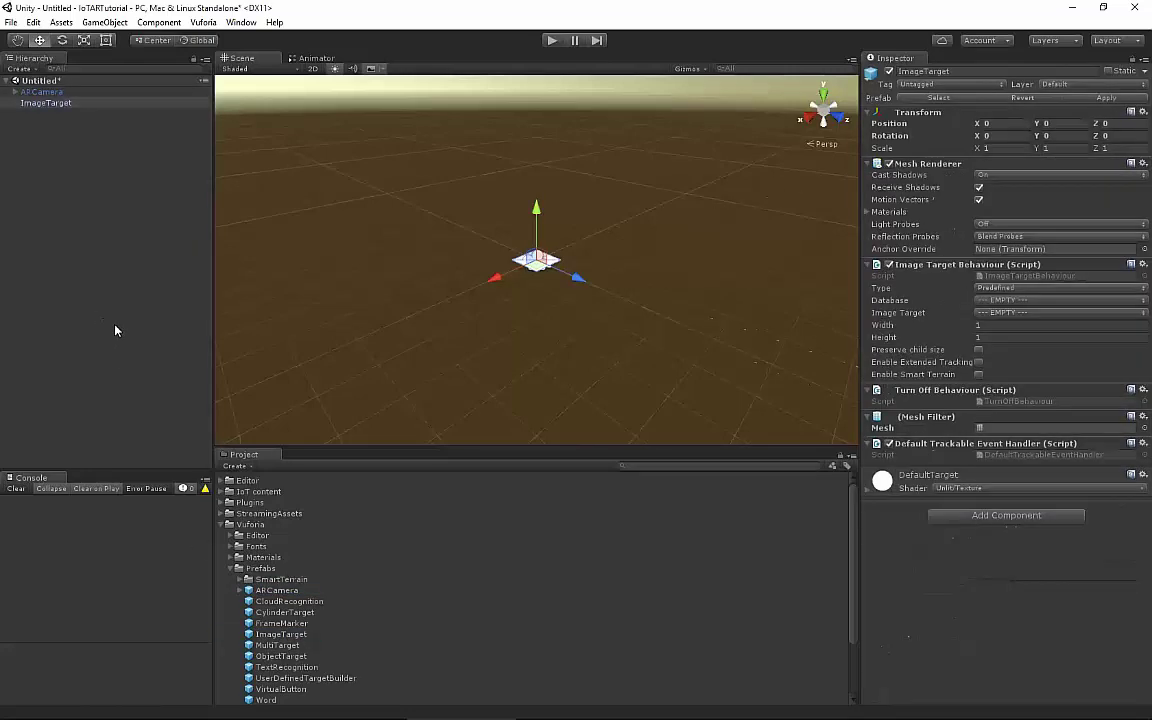
# Select the ARCamera, switch to the Vuforia License Manager in the browser and copy the whole IoTAR license key
pyautogui.click(45, 92)
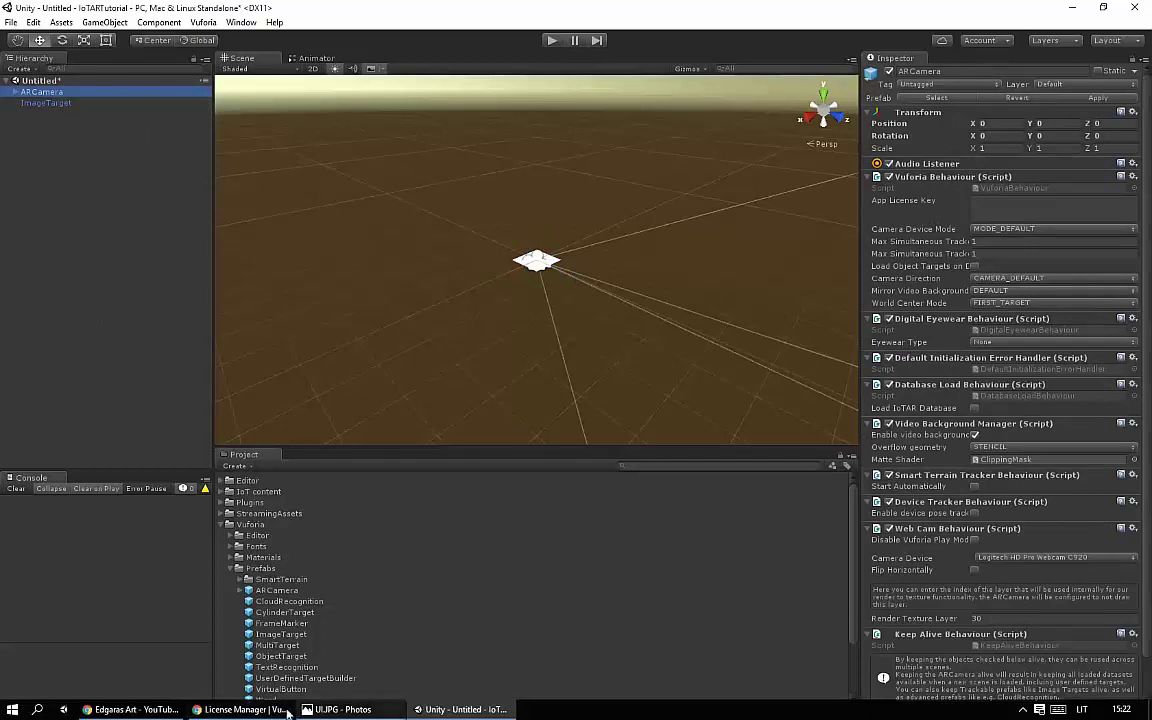
pyautogui.click(287, 712)
pyautogui.moveTo(535, 457); pyautogui.dragTo(667, 568)
pyautogui.rightClick(662, 538)
pyautogui.click(690, 545)
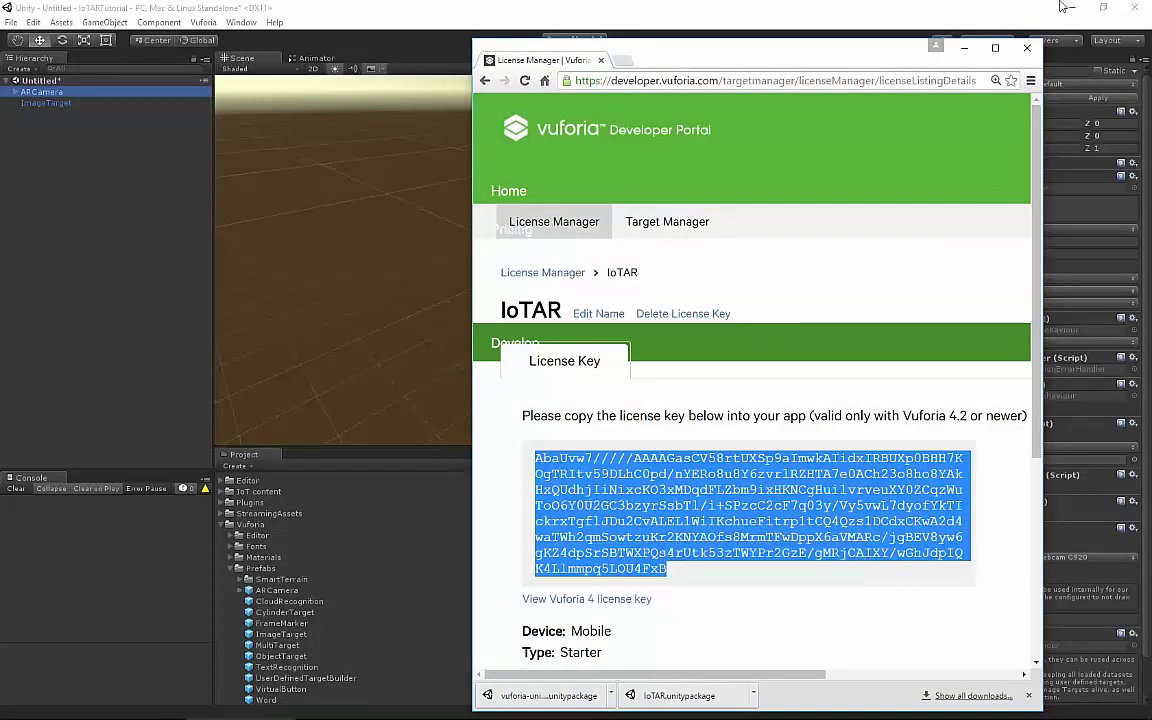
# Paste the license key into the ARCamera's App License Key field, and load and activate the IoTAR database
pyautogui.click(1025, 52)
pyautogui.click(993, 212)
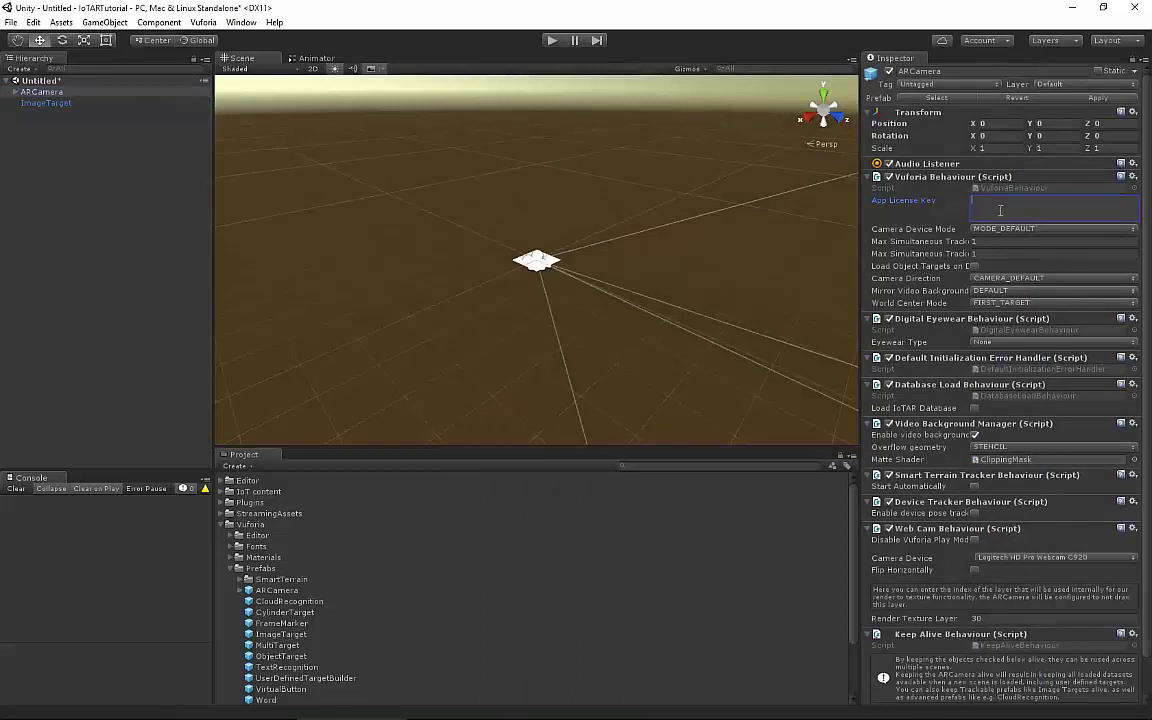
pyautogui.hotkey('ctrl', 'v')
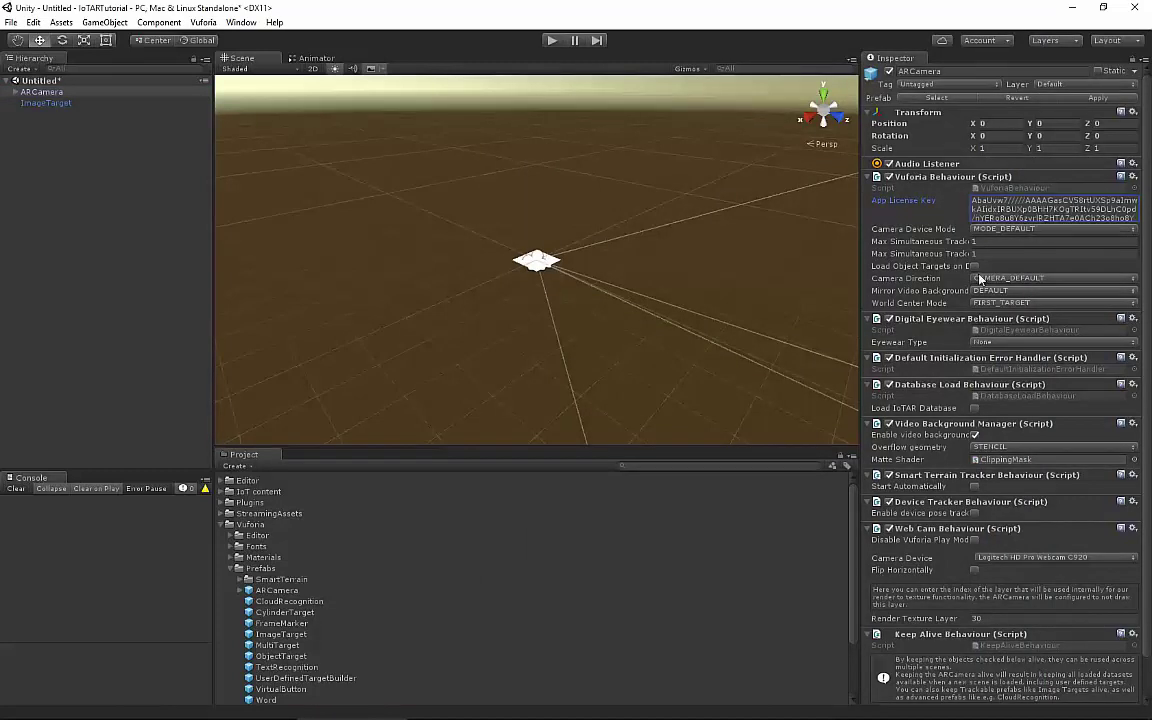
pyautogui.click(975, 409)
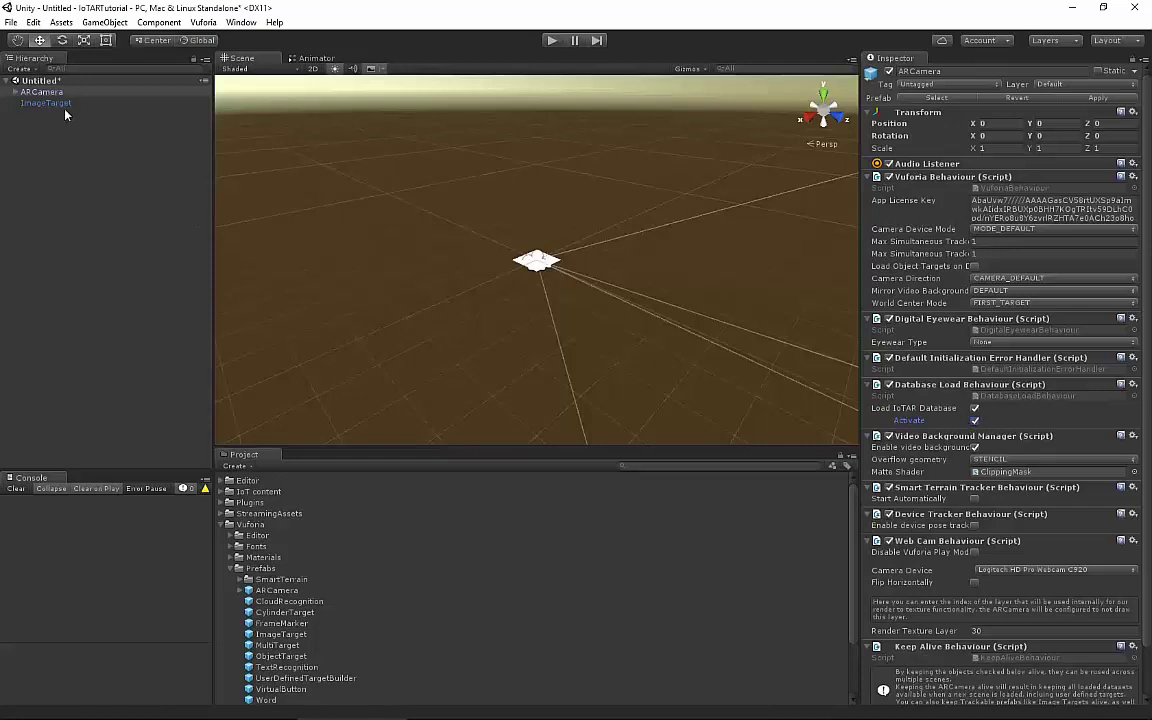
pyautogui.scroll(-2, 1027, 338)
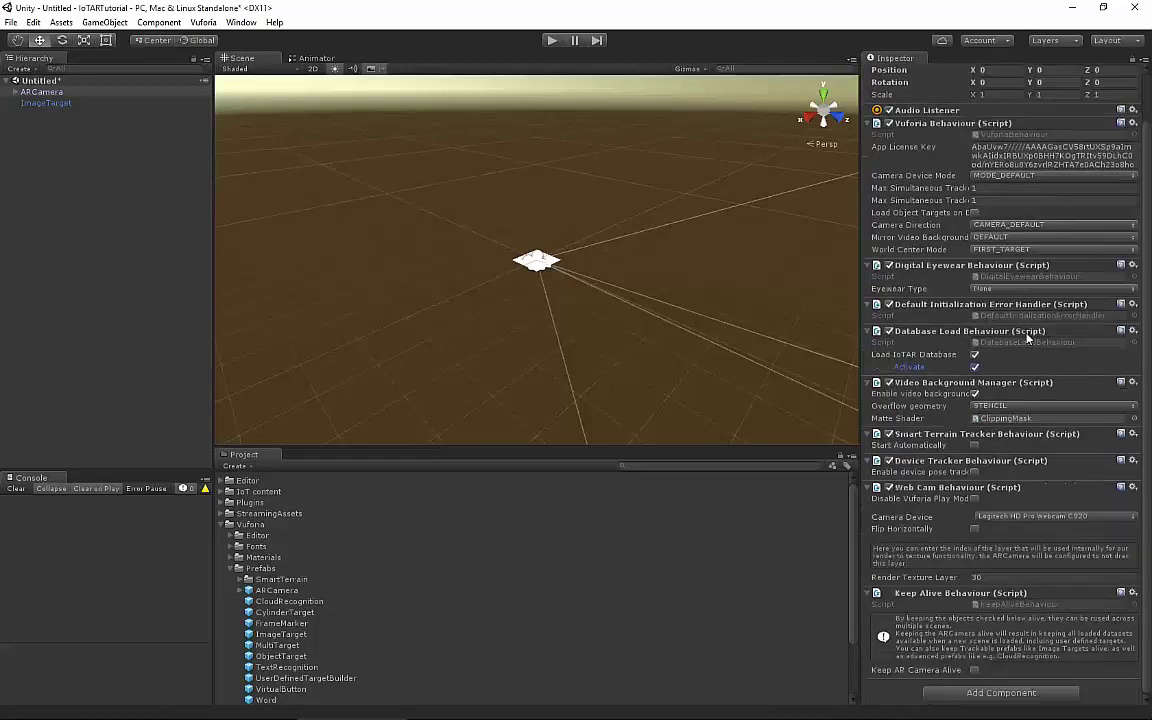
# Set the ImageTarget's database to IoTAR so that it uses the shutterstock image target
pyautogui.click(49, 103)
pyautogui.moveTo(722, 328); pyautogui.dragTo(650, 355, button='right')
pyautogui.moveTo(680, 280); pyautogui.dragTo(593, 364, button='middle')
pyautogui.scroll(3, 612, 402)
pyautogui.press('f')
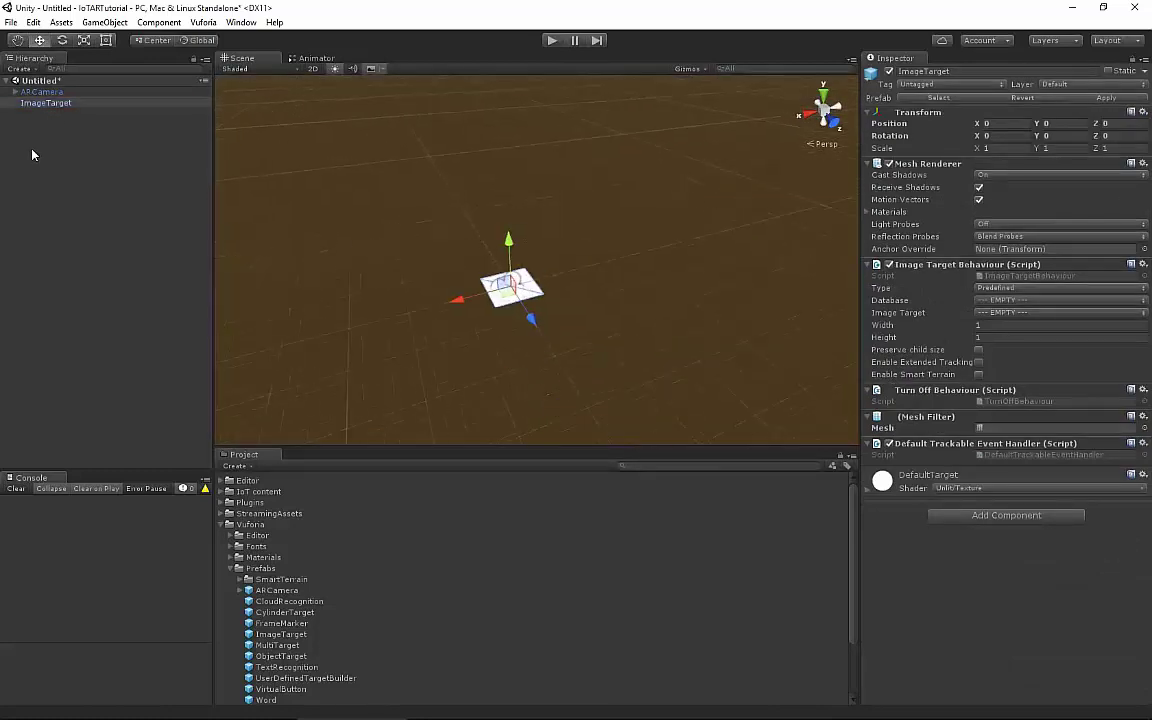
pyautogui.click(42, 103)
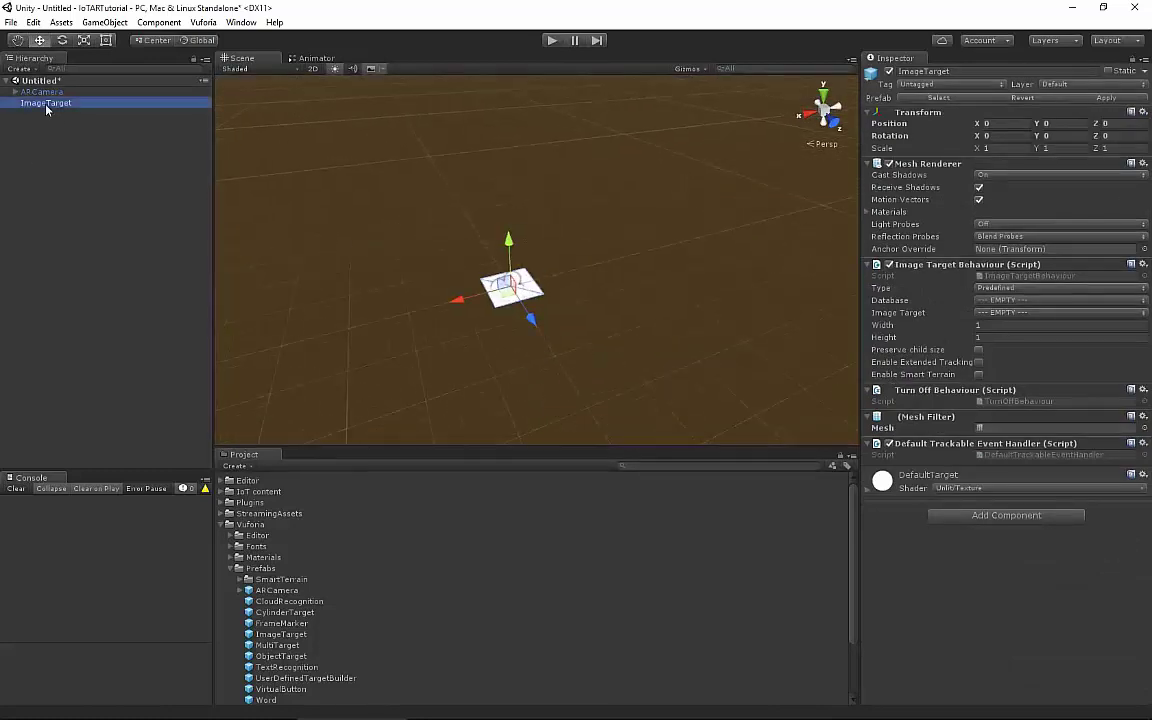
pyautogui.click(975, 301)
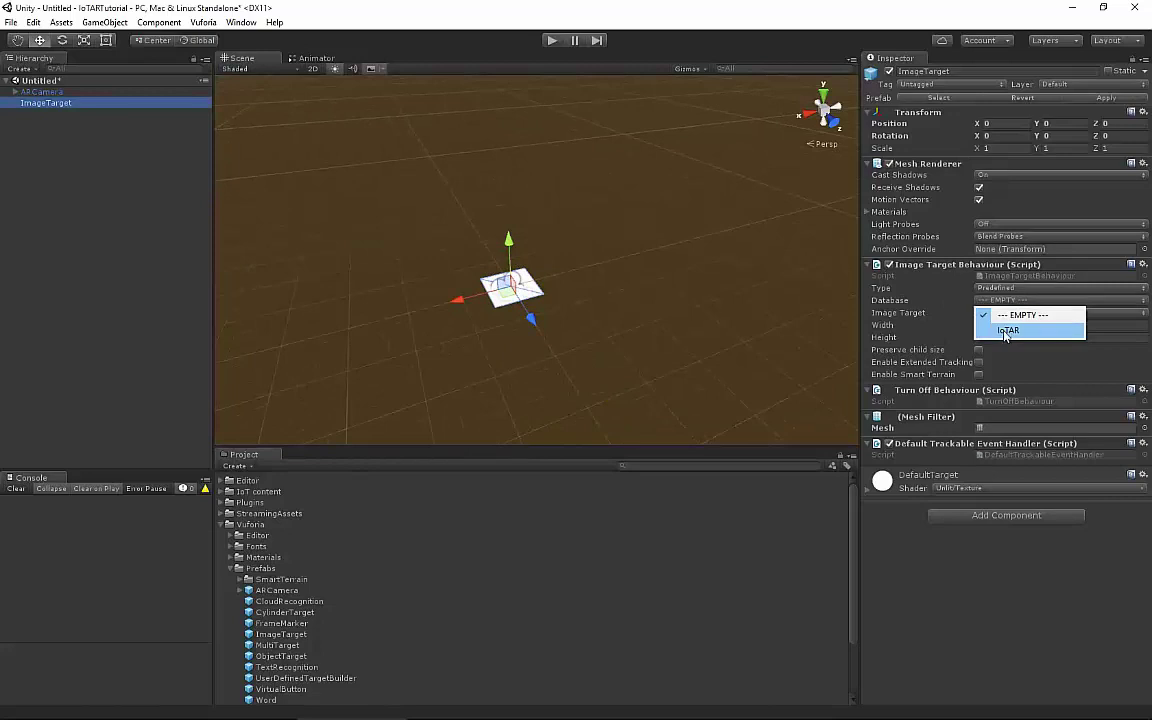
pyautogui.click(1012, 331)
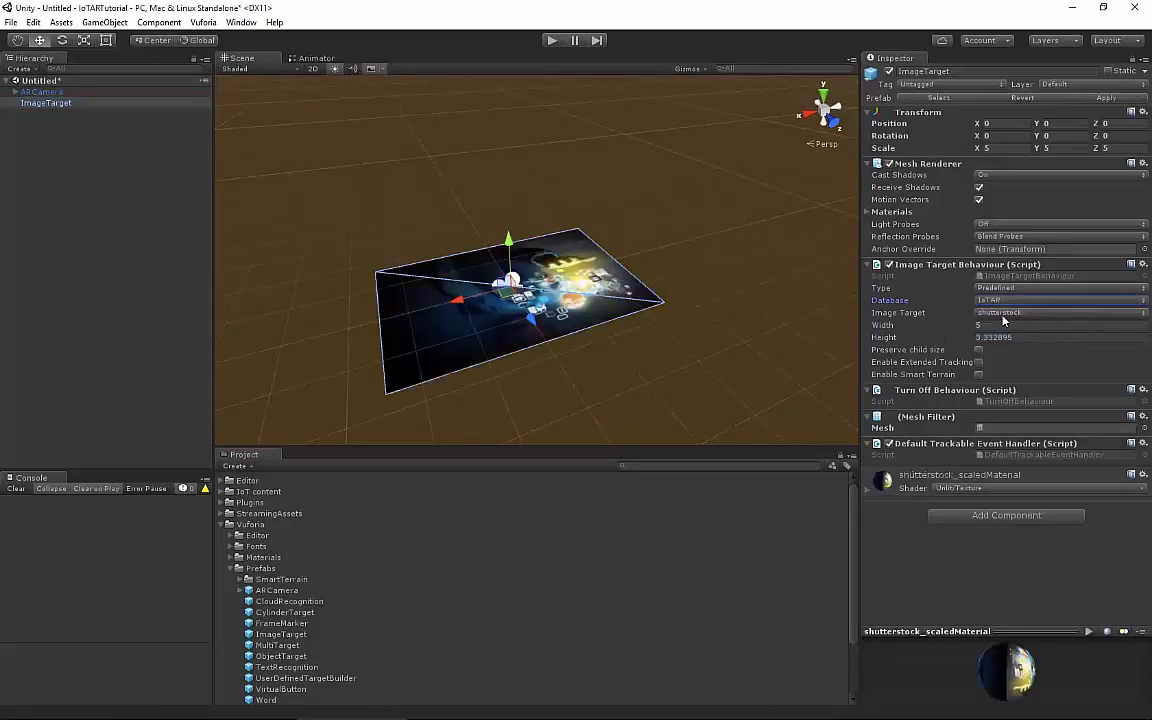
# Examine the shutterstock image target in the scene from several angles and distances
pyautogui.keyDown('alt'); pyautogui.moveTo(548, 316); pyautogui.dragTo(580, 327); pyautogui.keyUp('alt')
pyautogui.moveTo(590, 295); pyautogui.dragTo(561, 216, button='middle')
pyautogui.scroll(8, 602, 332)
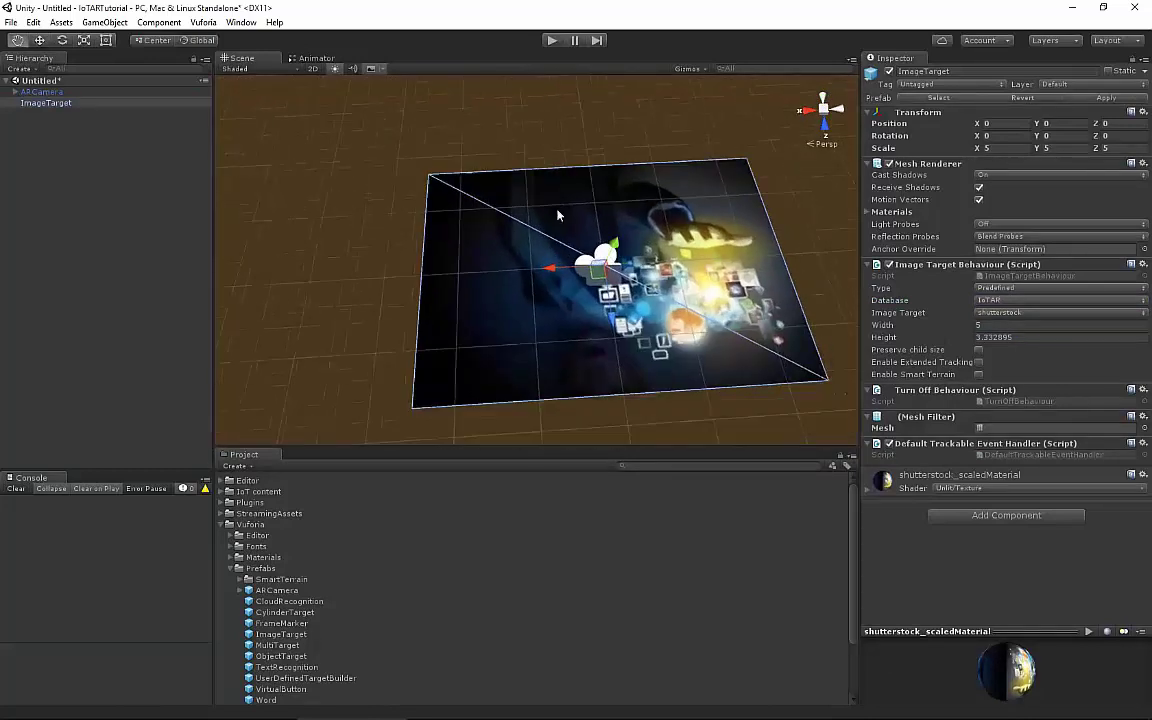
pyautogui.scroll(5, 656, 394)
pyautogui.keyDown('alt'); pyautogui.moveTo(657, 394); pyautogui.dragTo(603, 252); pyautogui.keyUp('alt')
pyautogui.scroll(-5, 602, 252)
pyautogui.keyDown('alt'); pyautogui.moveTo(530, 266); pyautogui.dragTo(556, 268); pyautogui.keyUp('alt')
pyautogui.moveTo(556, 268); pyautogui.dragTo(584, 270, button='middle')
pyautogui.keyDown('alt'); pyautogui.moveTo(425, 250); pyautogui.dragTo(488, 240); pyautogui.keyUp('alt')
pyautogui.moveTo(488, 240); pyautogui.dragTo(318, 298, button='middle')
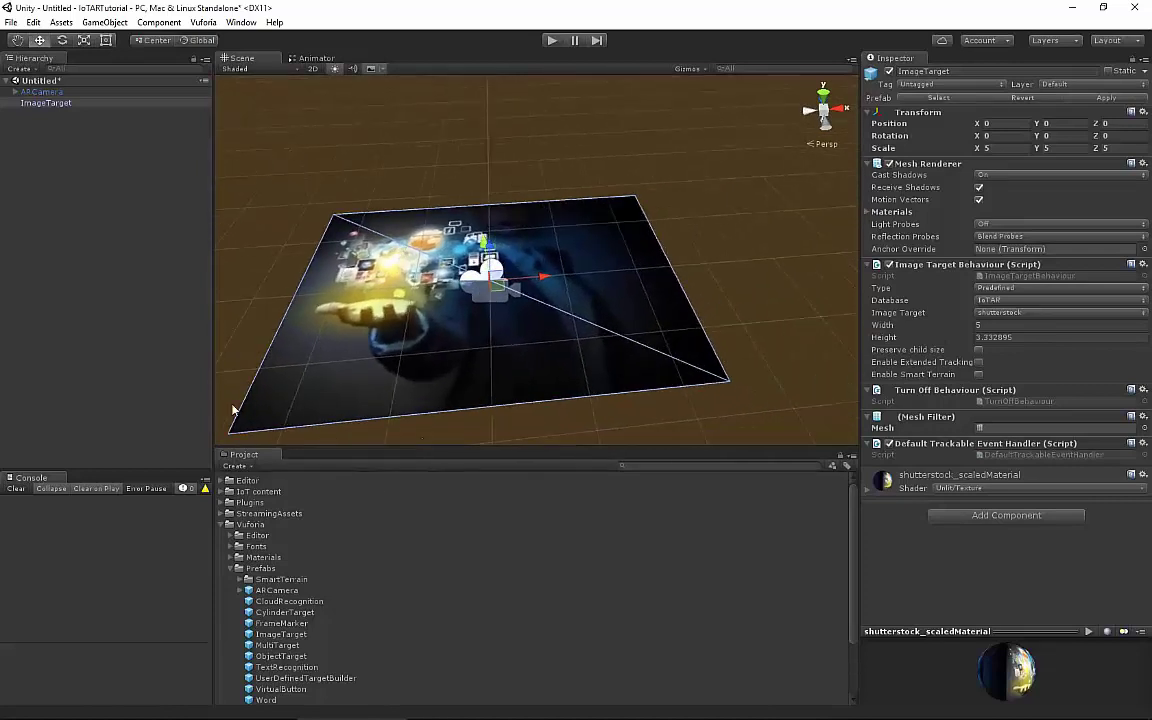
pyautogui.click(104, 270)
pyautogui.rightClick(104, 270)
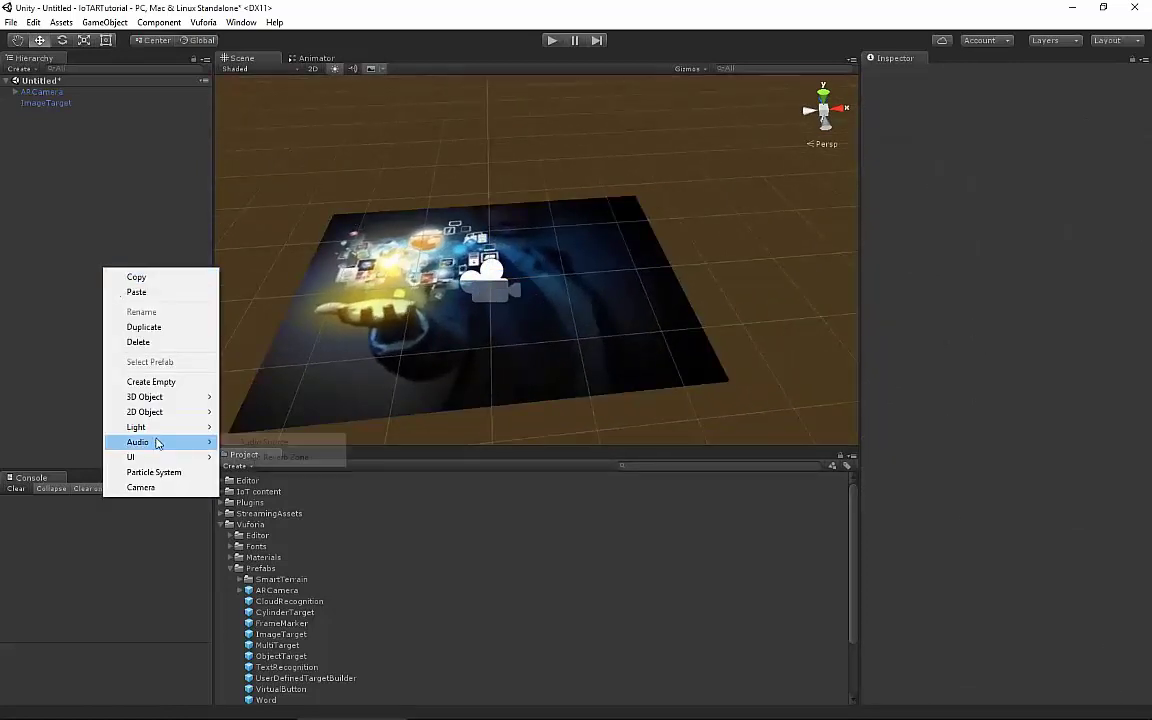
pyautogui.click(67, 366)
# Bring up the UI element types that can be created in the scene hierarchy
pyautogui.keyDown('alt'); pyautogui.moveTo(542, 376); pyautogui.dragTo(490, 367); pyautogui.keyUp('alt')
pyautogui.moveTo(490, 367); pyautogui.dragTo(532, 406, button='middle')
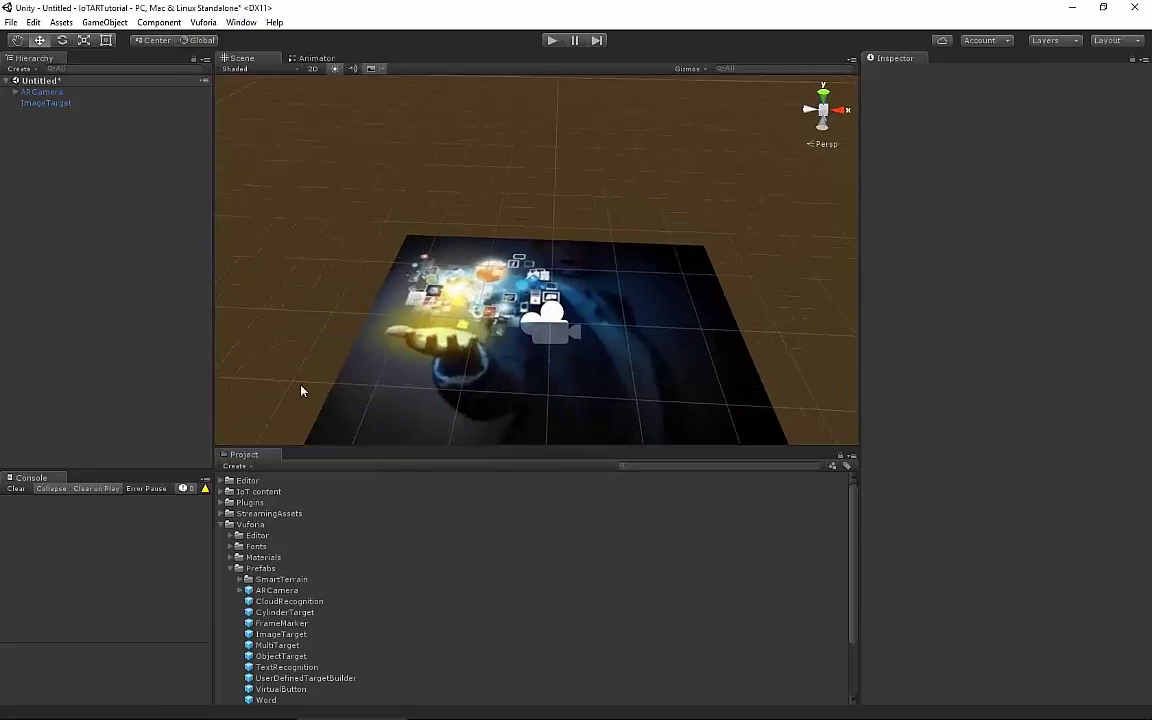
pyautogui.rightClick(47, 305)
pyautogui.moveTo(121, 497)
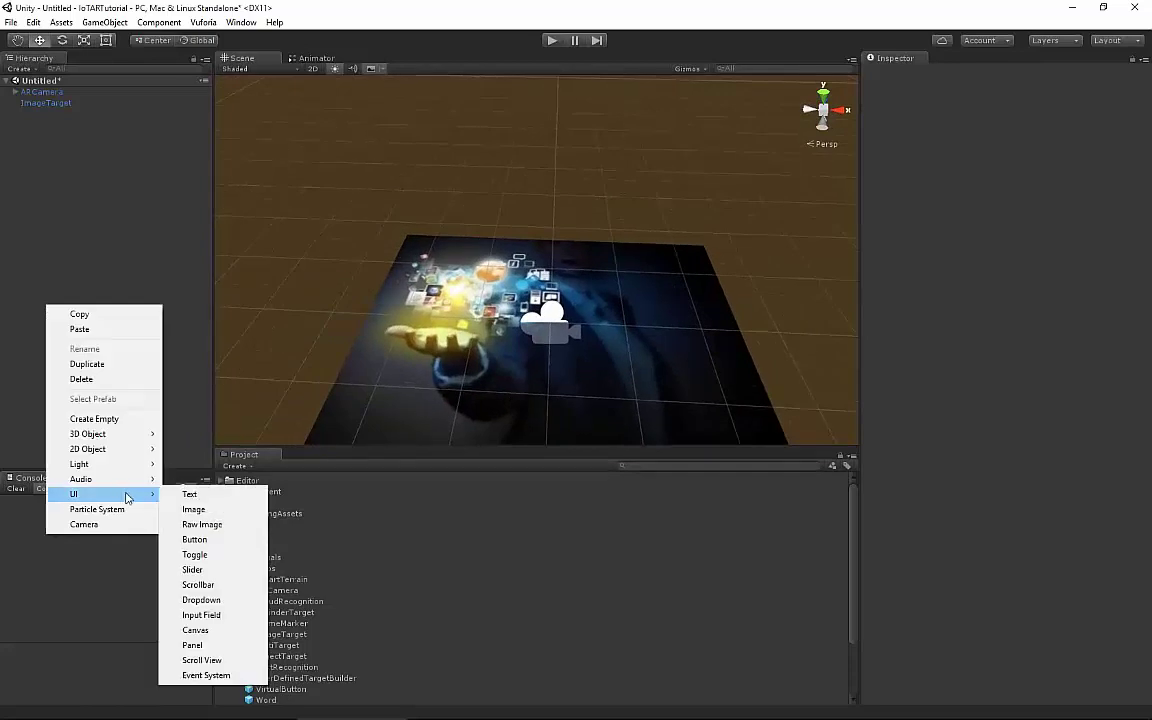
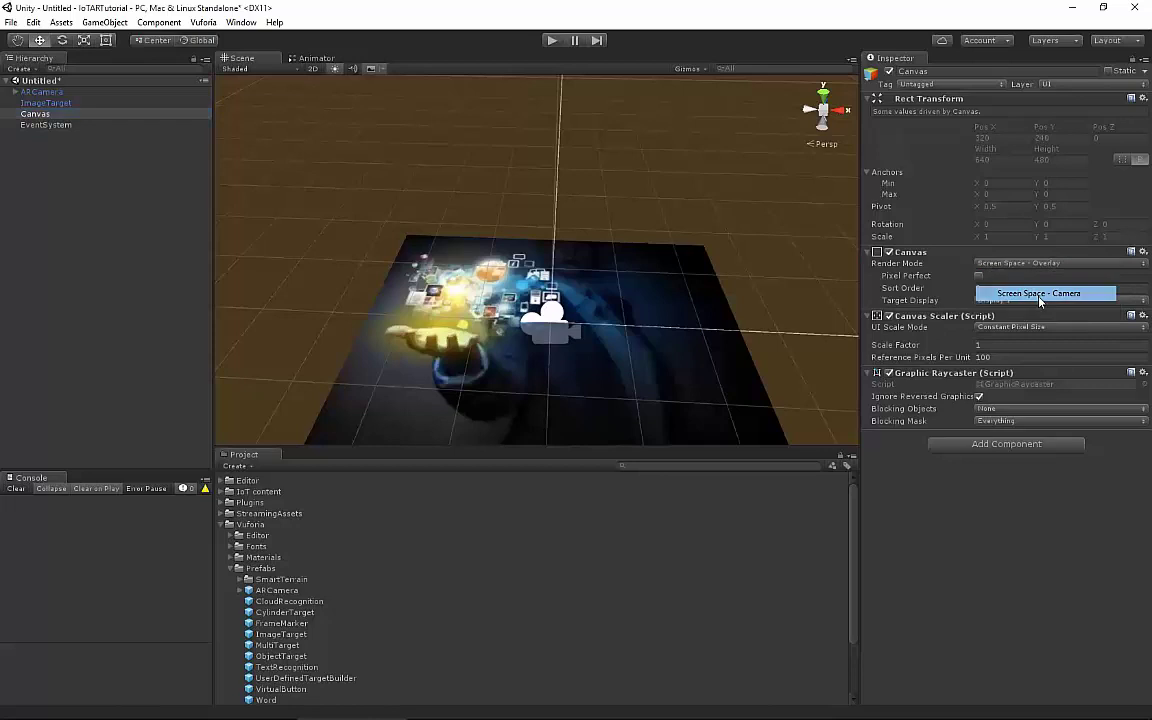
# Set the Canvas's render mode to World Space
pyautogui.click(1030, 293)
pyautogui.click(1016, 264)
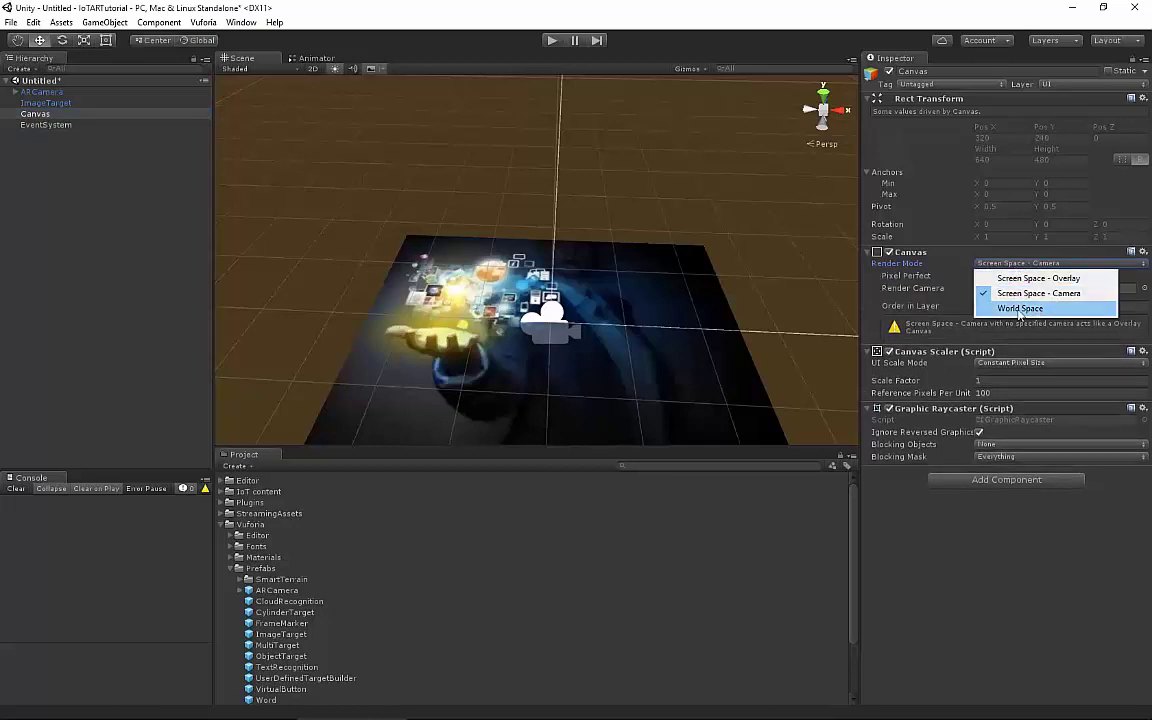
pyautogui.click(1020, 308)
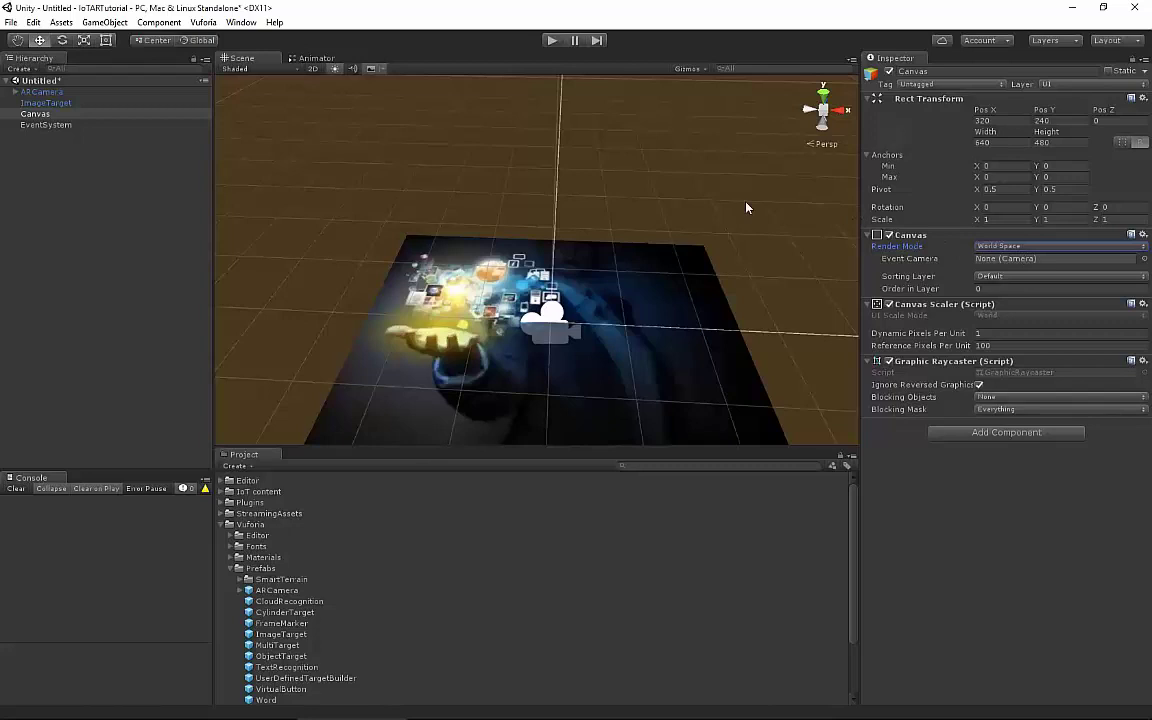
# Shrink the Canvas by setting its X and Y scale to 0.1
pyautogui.doubleClick(36, 115)
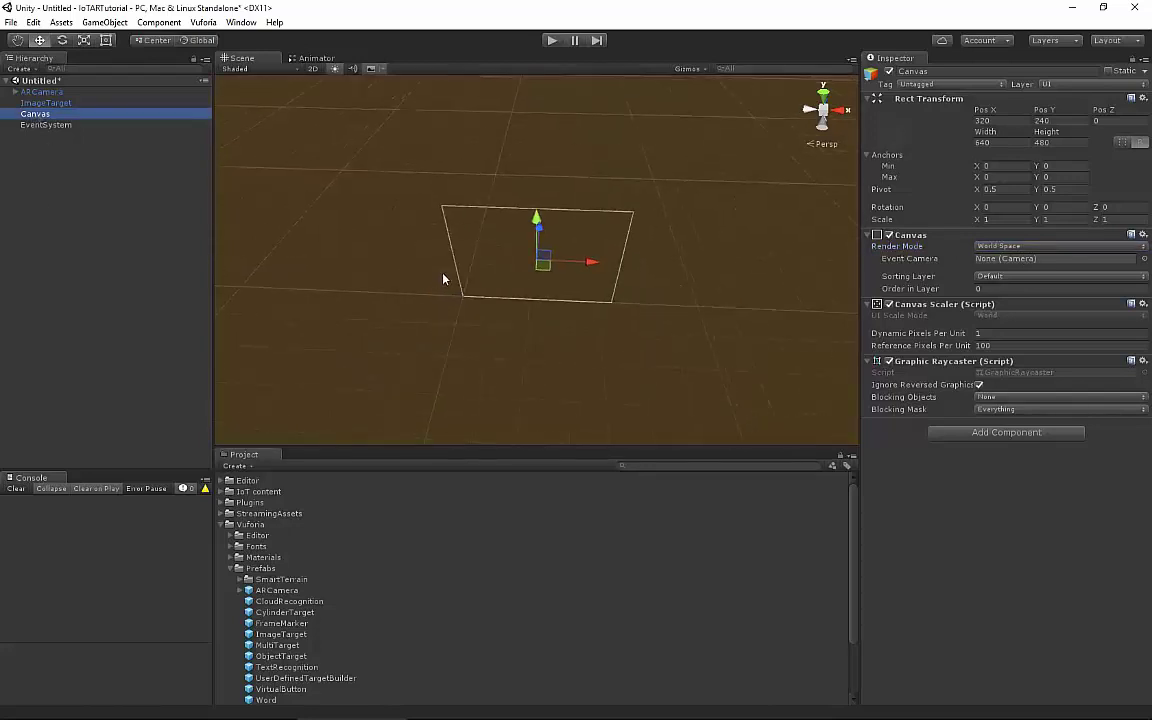
pyautogui.scroll(7, 445, 279)
pyautogui.moveTo(458, 293); pyautogui.dragTo(825, 270, button='right')
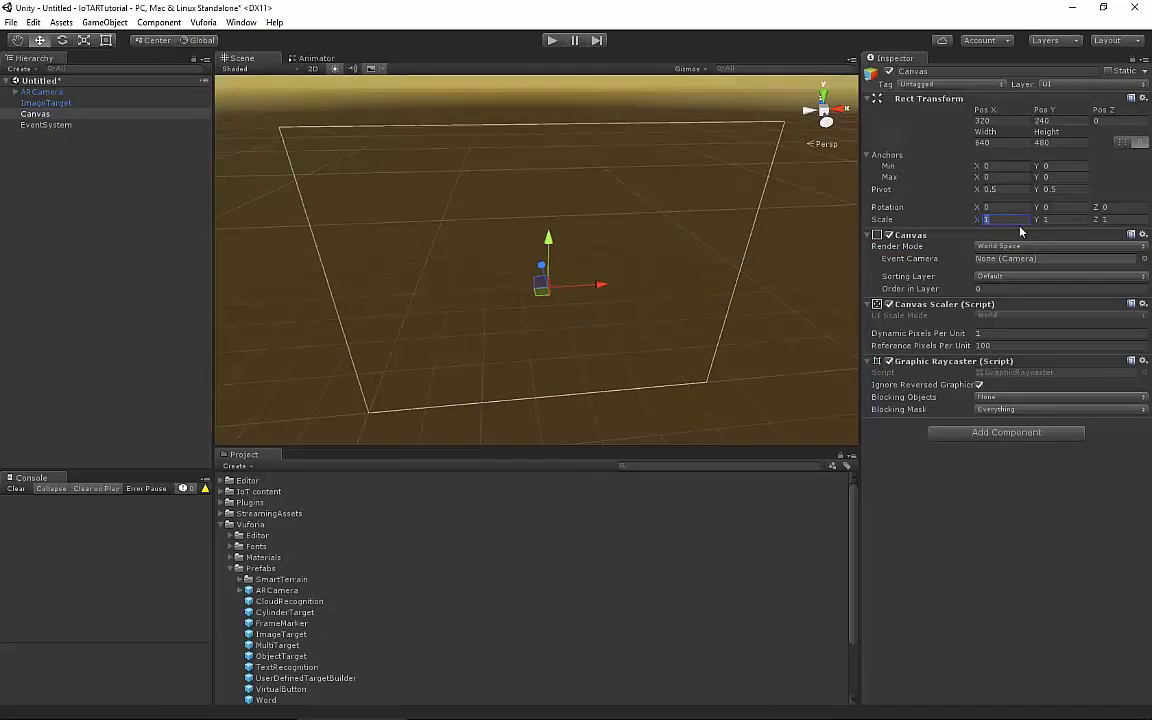
pyautogui.write('0.1')
pyautogui.click(1066, 218)
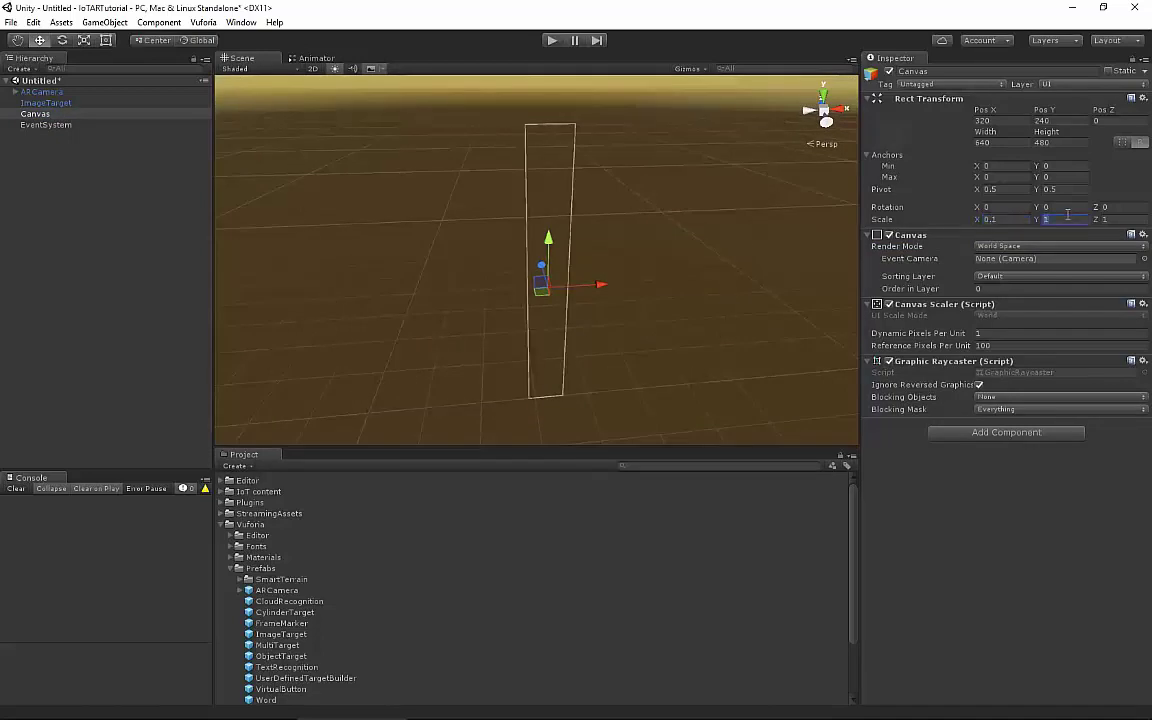
pyautogui.write('0.1')
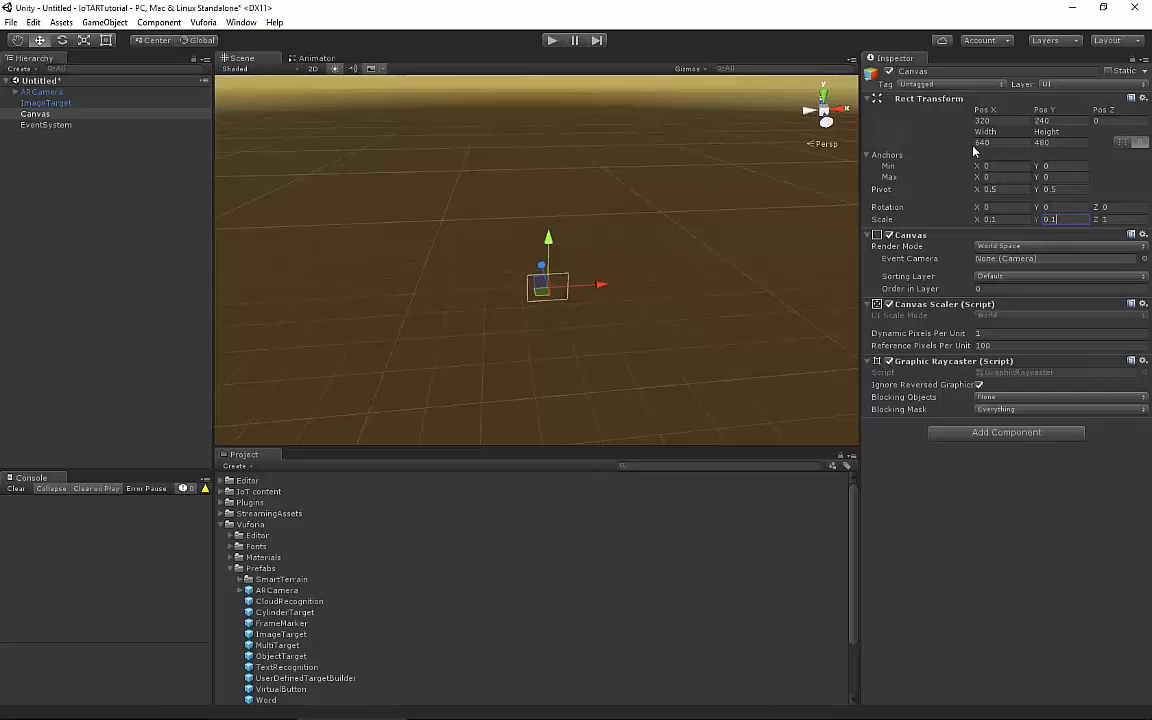
pyautogui.doubleClick(42, 115)
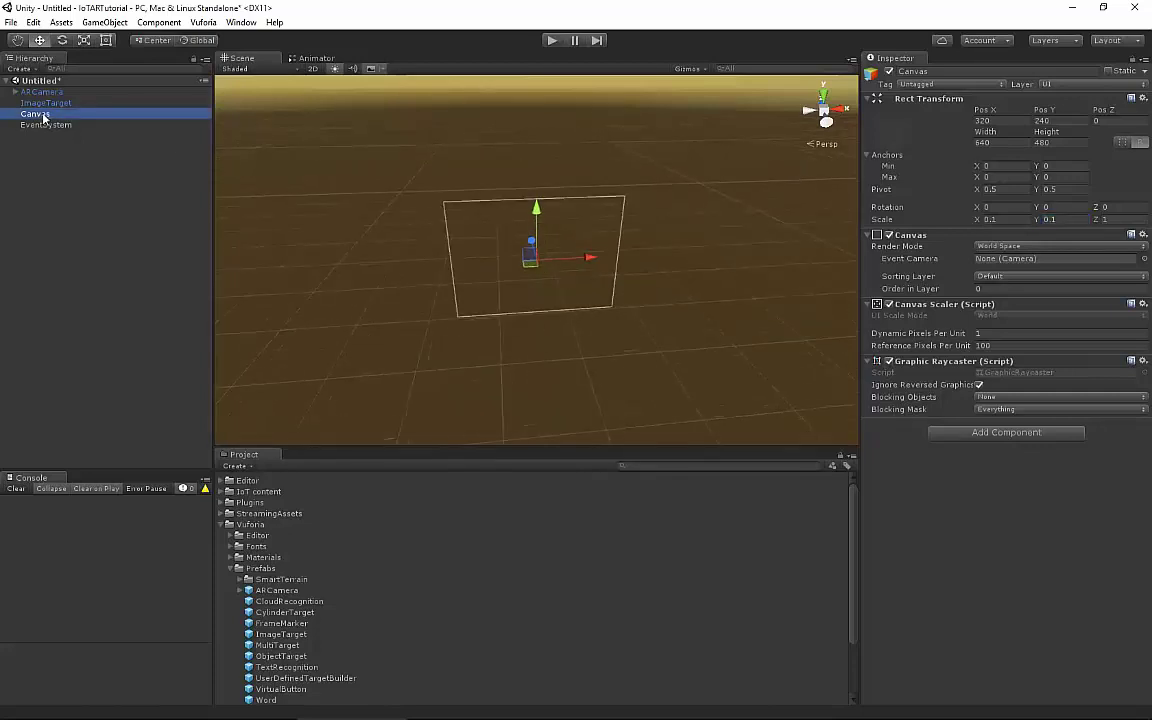
# Make the Canvas a child of ImageTarget and set its X and Y positions to 0
pyautogui.moveTo(34, 118); pyautogui.dragTo(48, 104)
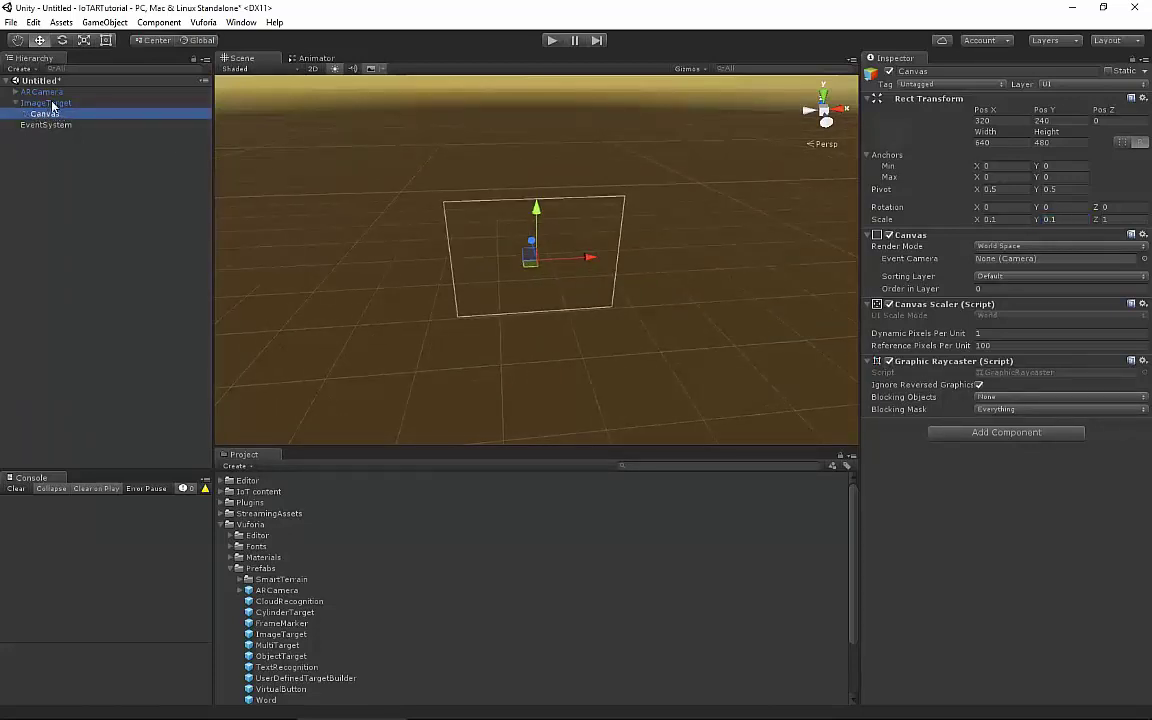
pyautogui.click(992, 120)
pyautogui.write('0')
pyautogui.click(1057, 120)
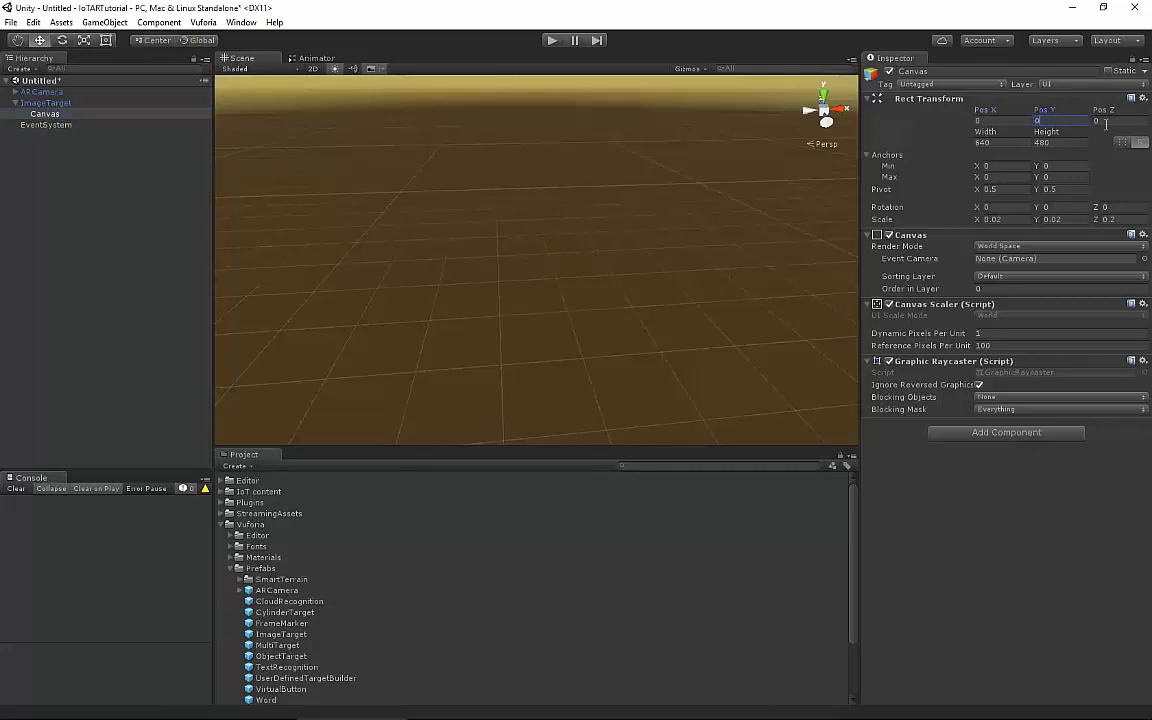
pyautogui.write('0')
pyautogui.doubleClick(44, 114)
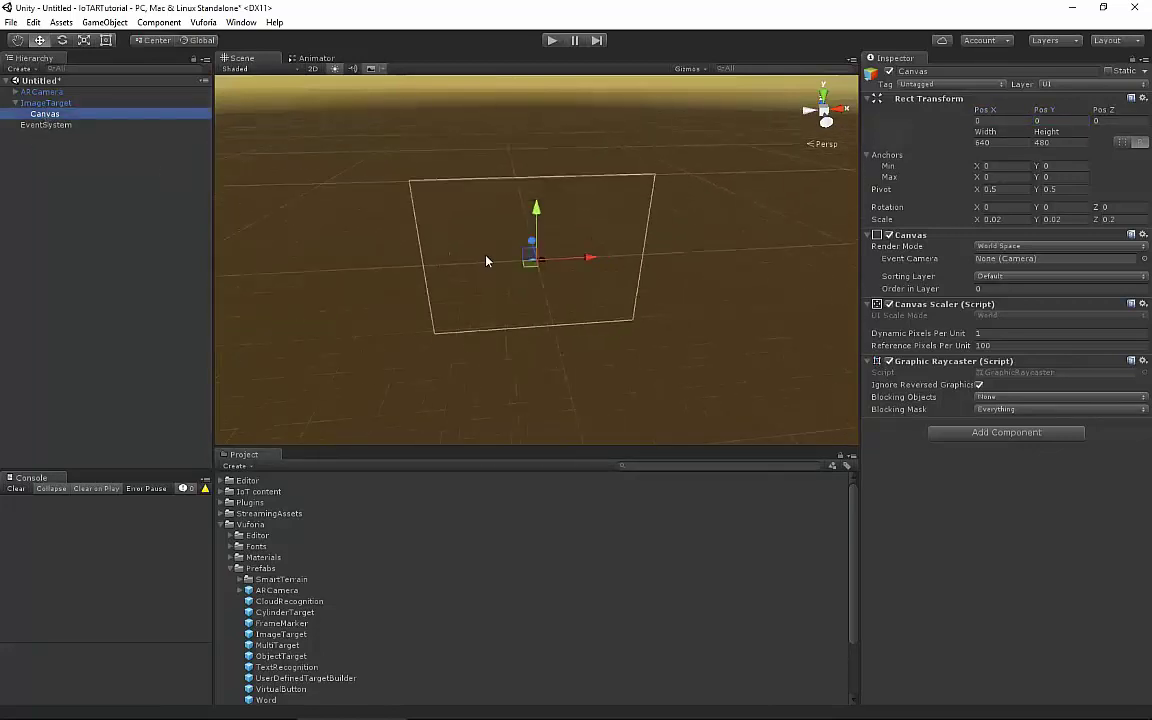
pyautogui.keyDown('alt'); pyautogui.moveTo(486, 261); pyautogui.dragTo(578, 344); pyautogui.keyUp('alt')
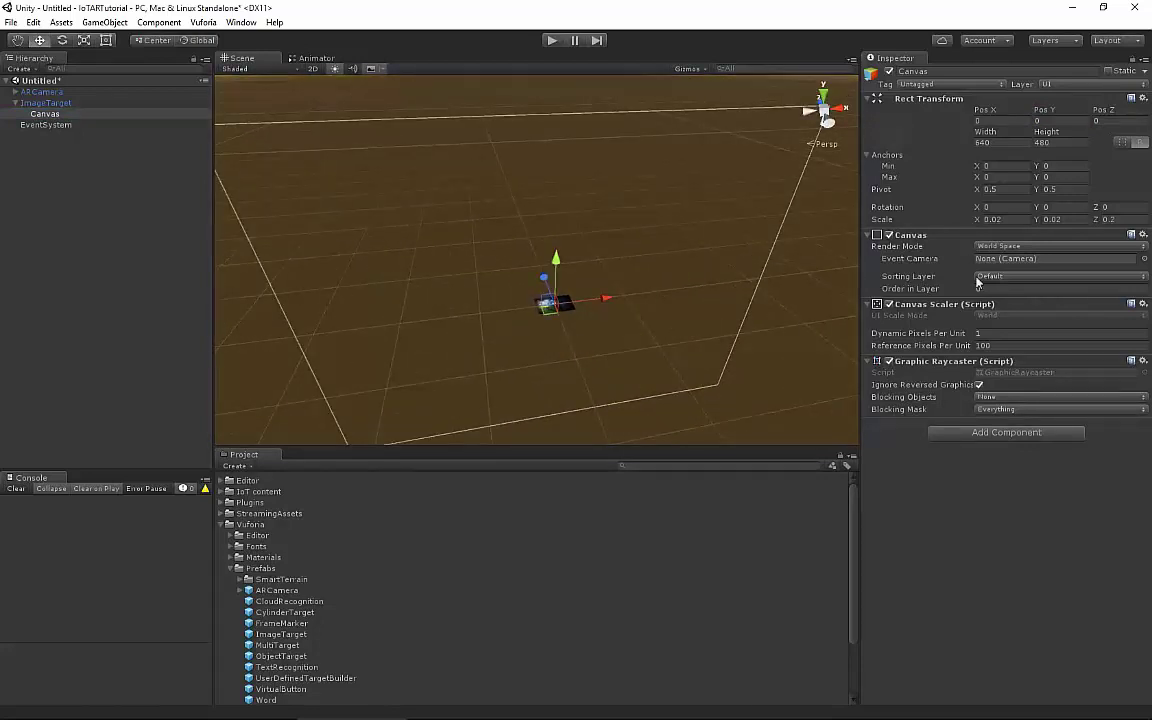
# Scale the Canvas down to 0.002 in X, 0.002 in Y and 0.02 in Z
pyautogui.click(57, 115)
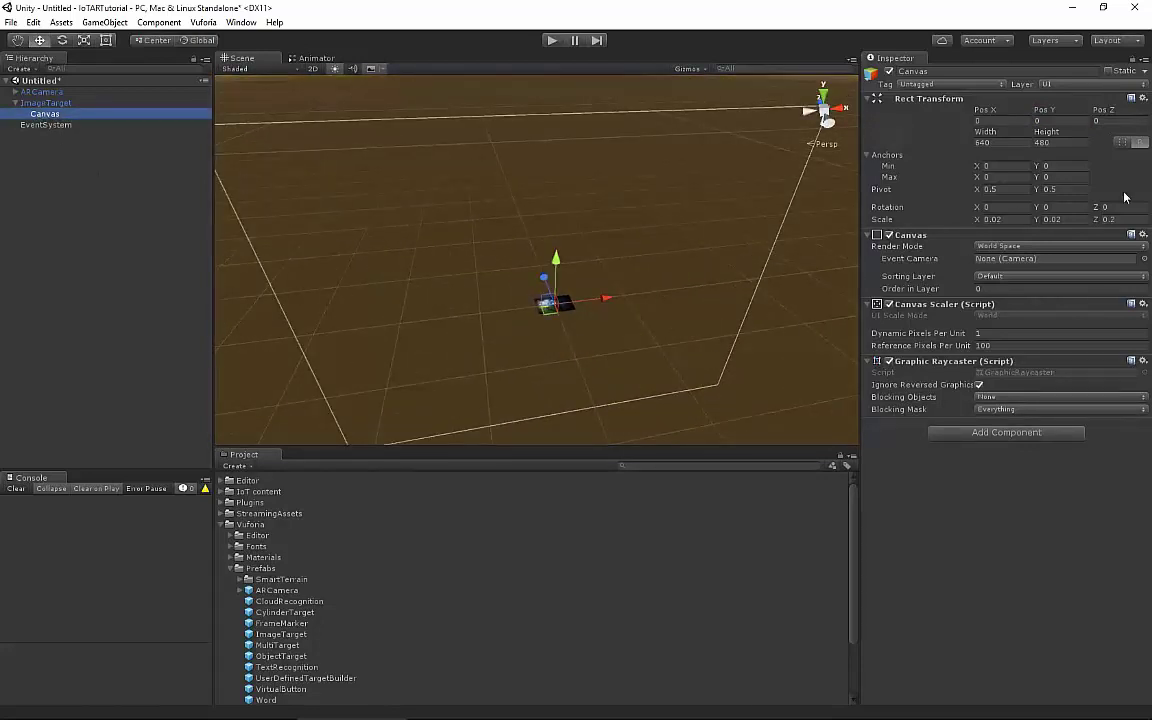
pyautogui.click(995, 219)
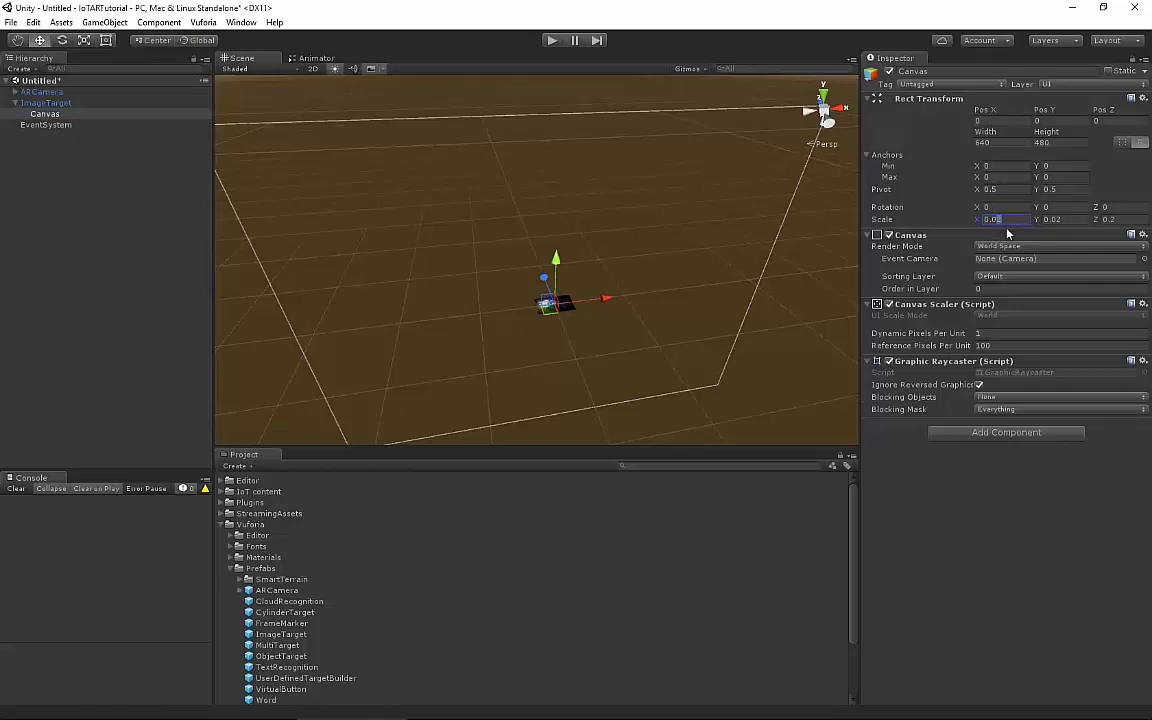
pyautogui.write('02')
pyautogui.moveTo(1056, 219); pyautogui.dragTo(1068, 226)
pyautogui.write('02')
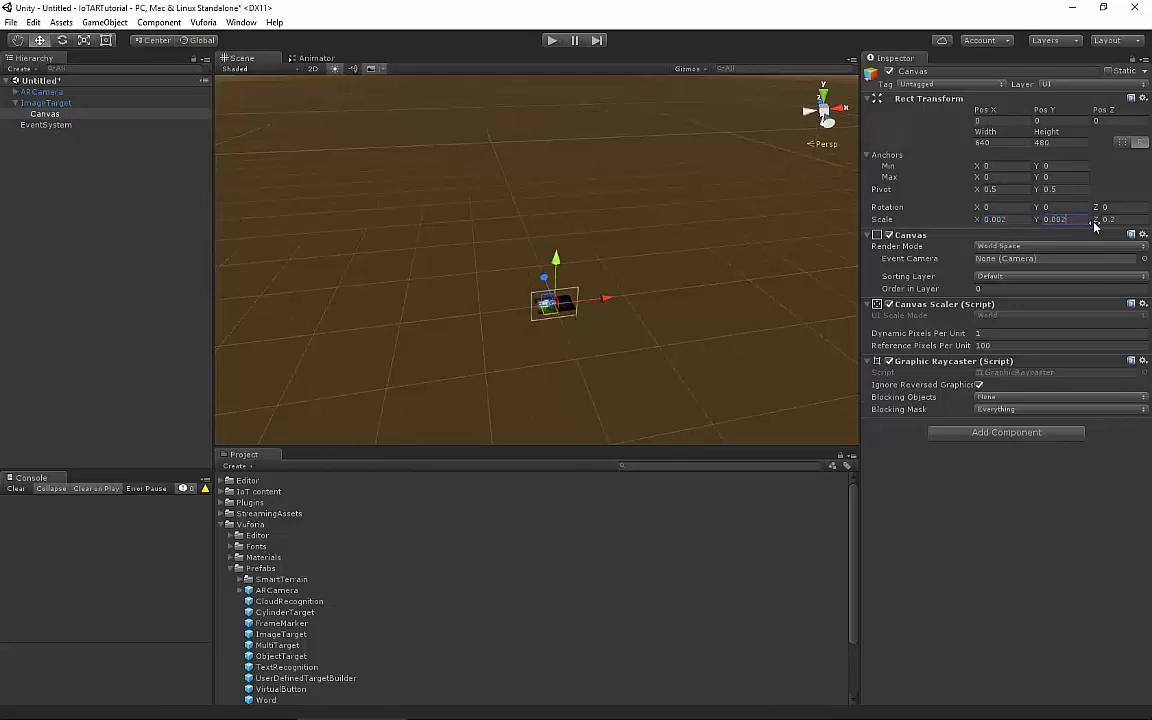
pyautogui.click(1112, 219)
pyautogui.click(335, 255)
pyautogui.doubleClick(50, 114)
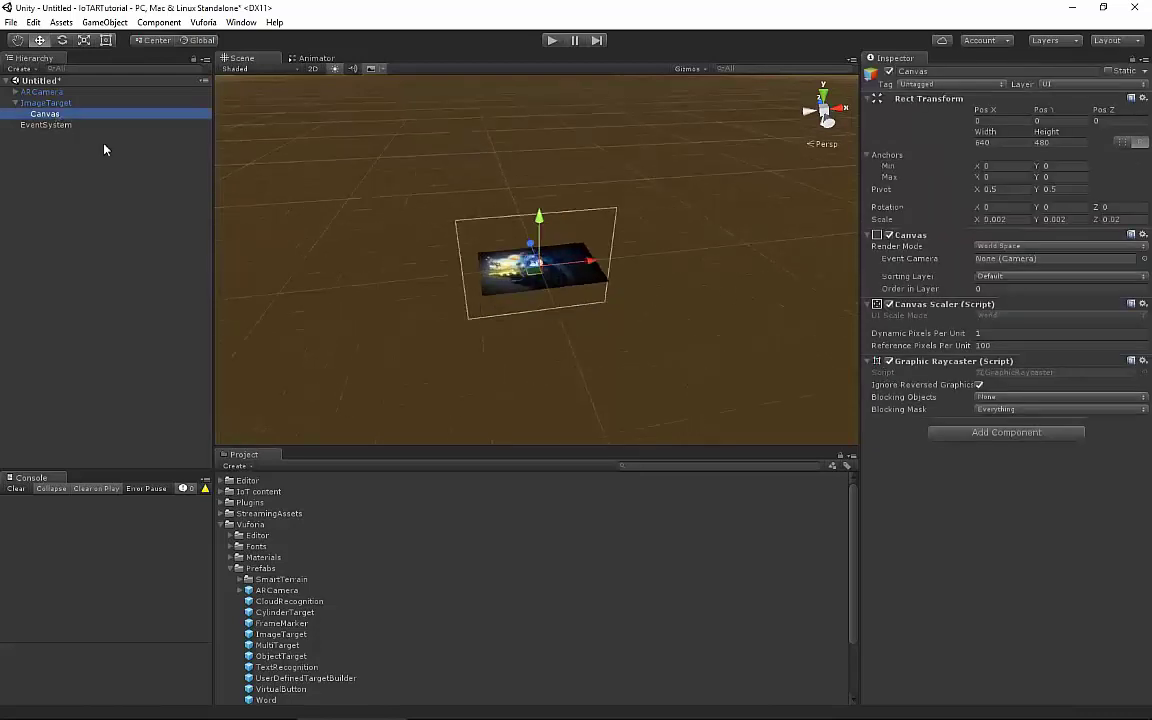
# Reduce the Canvas's X and Y scale to 0.001
pyautogui.keyDown('alt'); pyautogui.moveTo(556, 317); pyautogui.dragTo(736, 302); pyautogui.keyUp('alt')
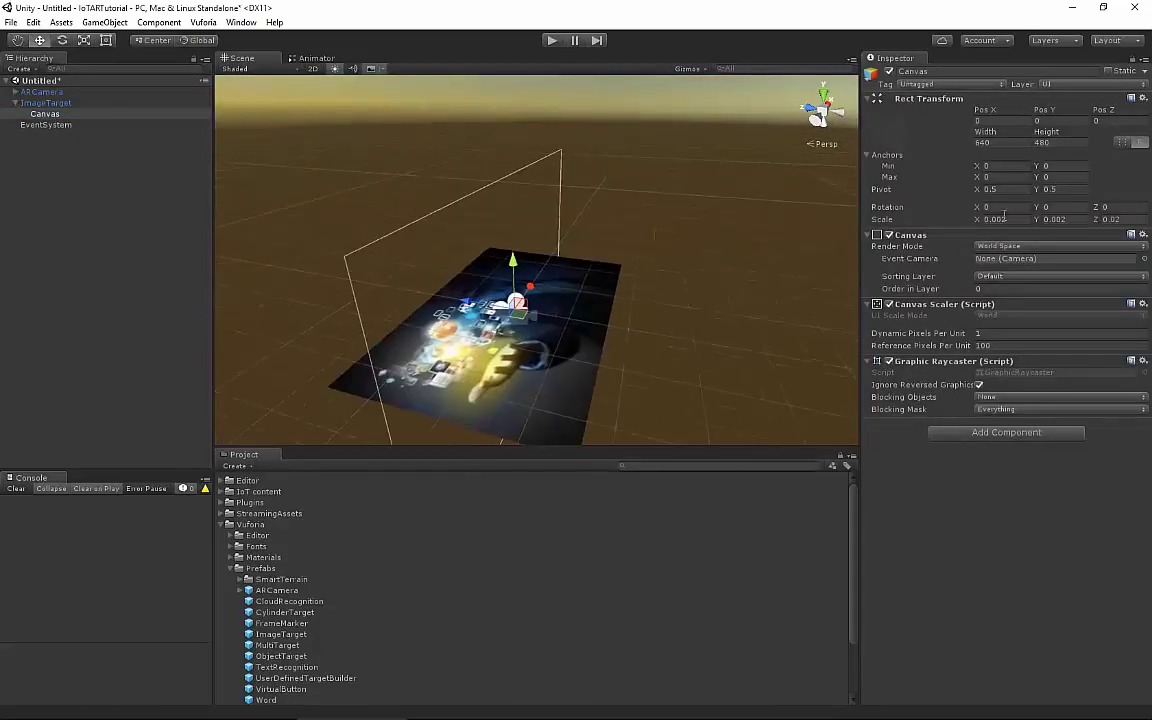
pyautogui.write('1')
pyautogui.moveTo(1060, 219); pyautogui.dragTo(1118, 219)
pyautogui.write('1')
# Raise the Canvas above the image target to a Y position of about 0.289 and tilt it about 36.1 degrees around X
pyautogui.click(510, 245)
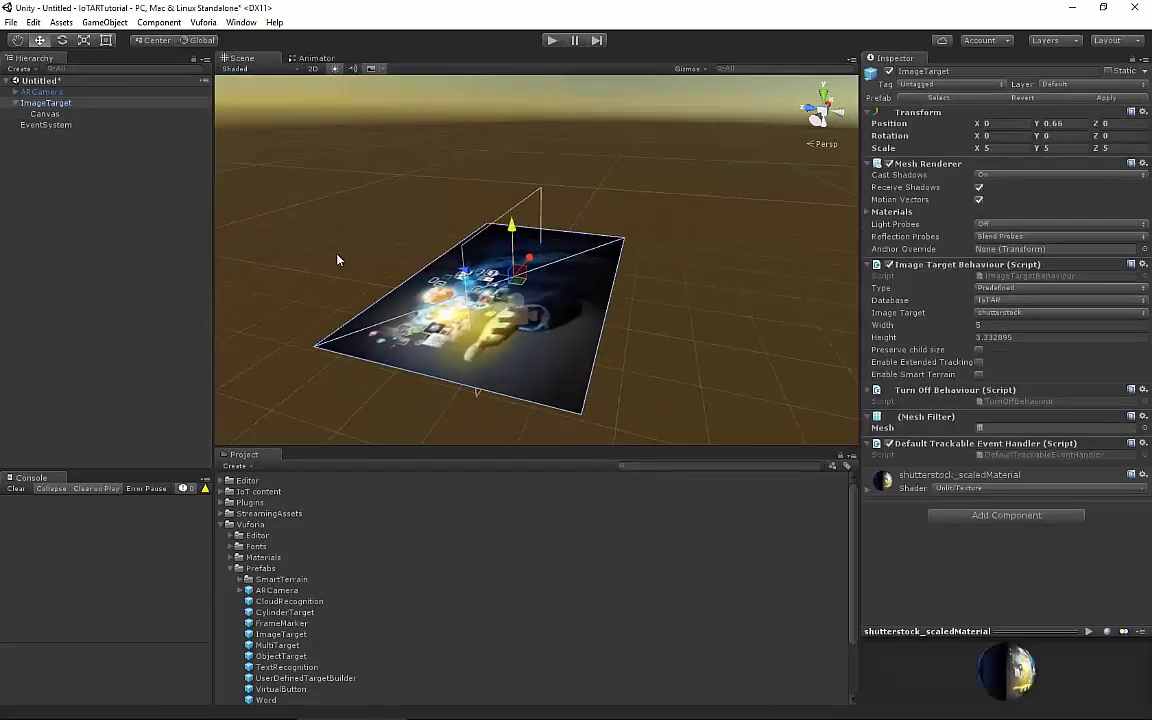
pyautogui.click(45, 113)
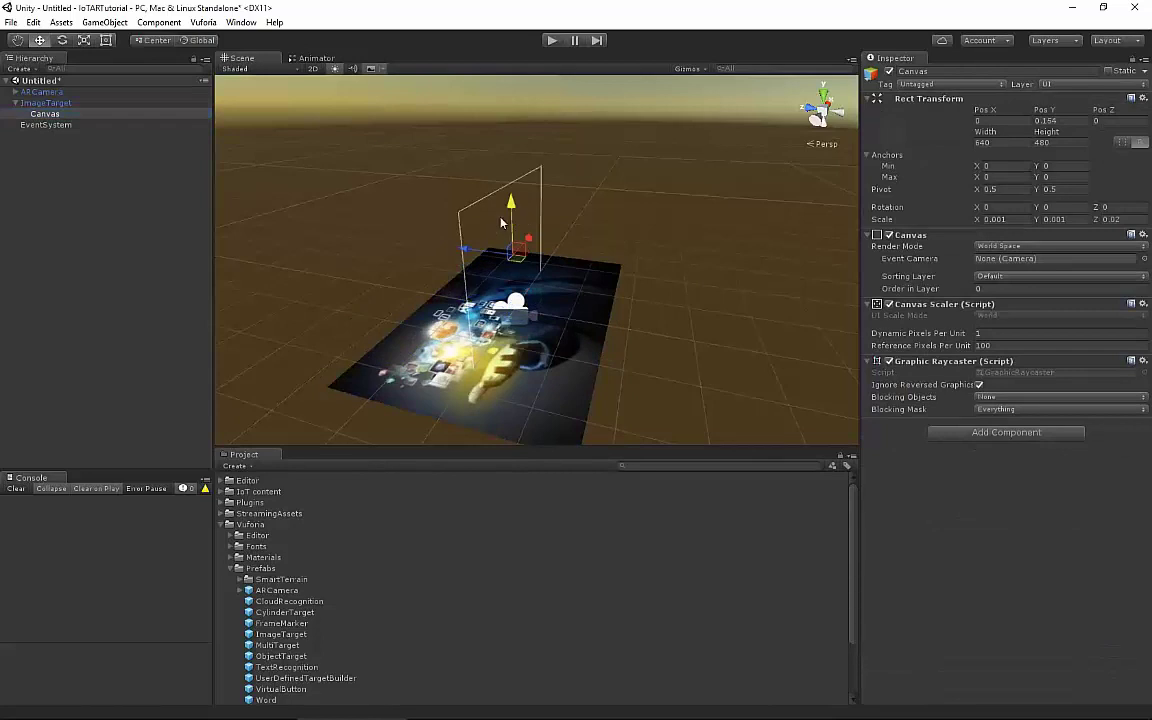
pyautogui.moveTo(503, 223); pyautogui.dragTo(504, 201)
pyautogui.keyDown('alt'); pyautogui.moveTo(609, 272); pyautogui.dragTo(350, 262); pyautogui.keyUp('alt')
pyautogui.moveTo(600, 310); pyautogui.dragTo(398, 302, button='middle')
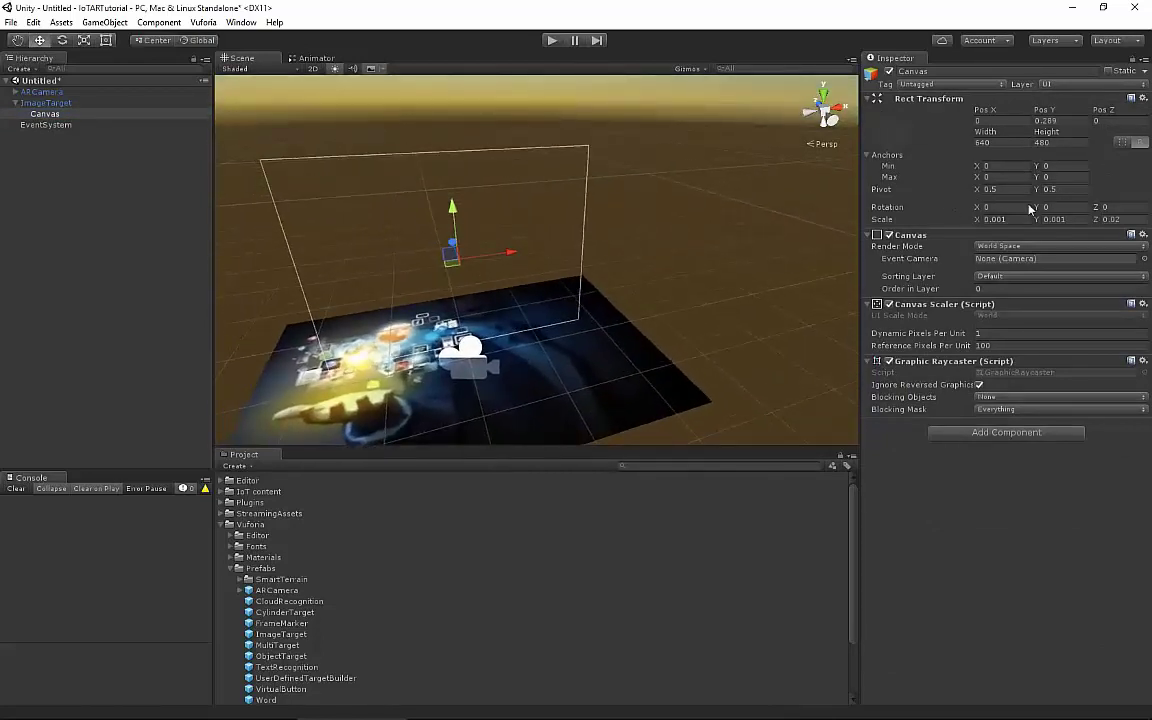
pyautogui.moveTo(1034, 209); pyautogui.dragTo(585, 307)
pyautogui.hotkey('ctrl', 'z')
# Add an Image component to the Canvas
pyautogui.click(971, 438)
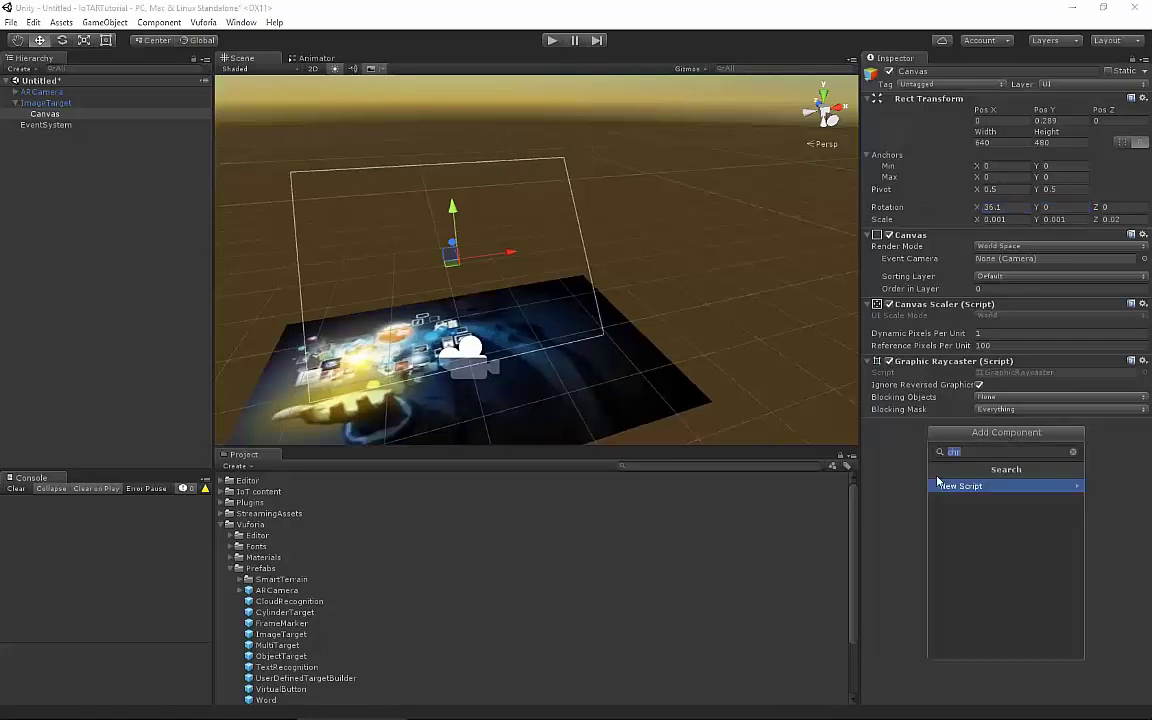
pyautogui.write('i')
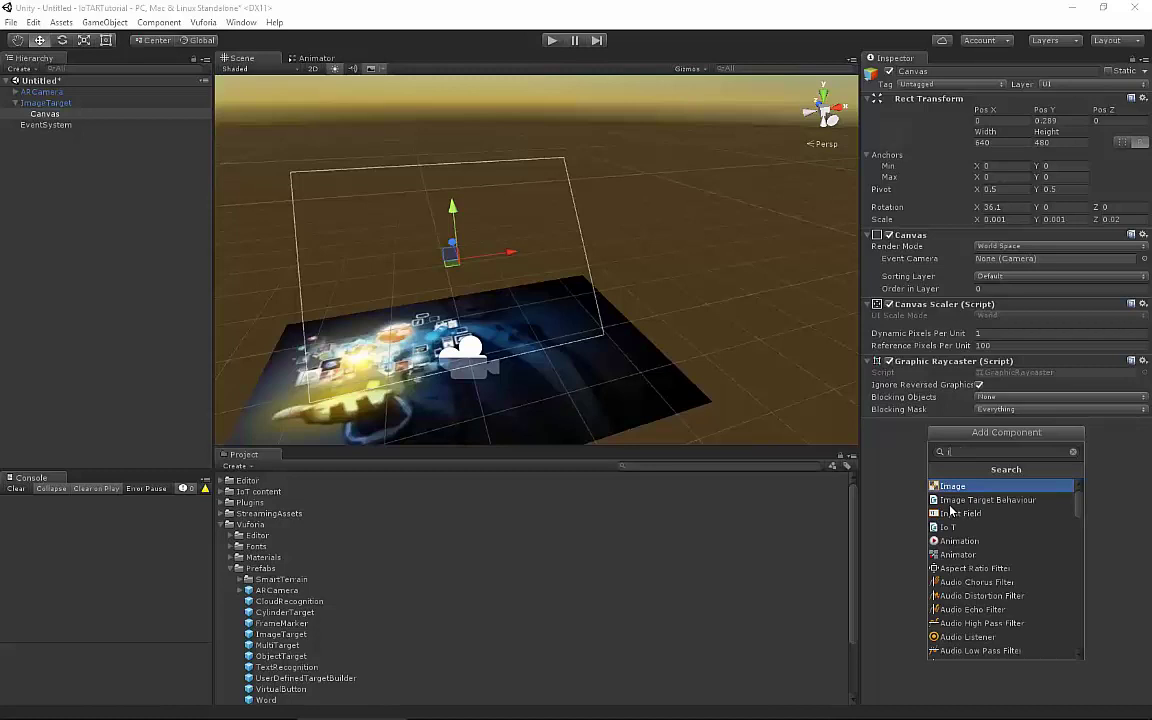
pyautogui.press('Return')
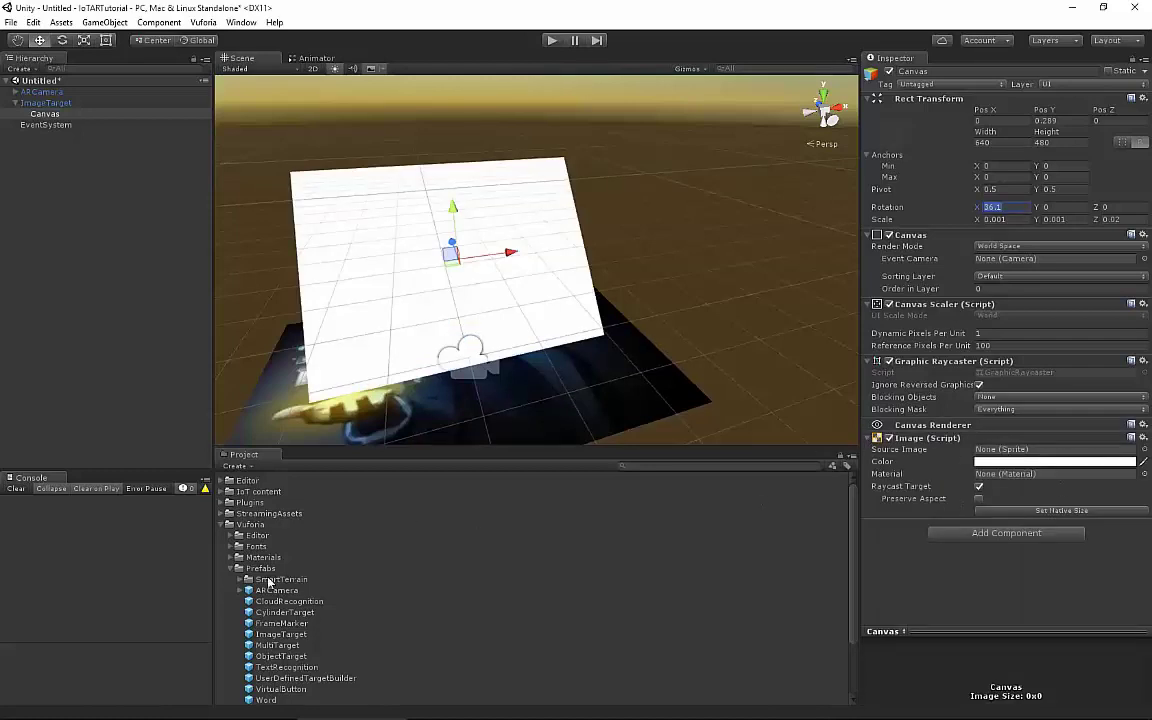
# Try to assign the innovation texture from the IoT content folder as the Canvas Image component's source image
pyautogui.click(222, 491)
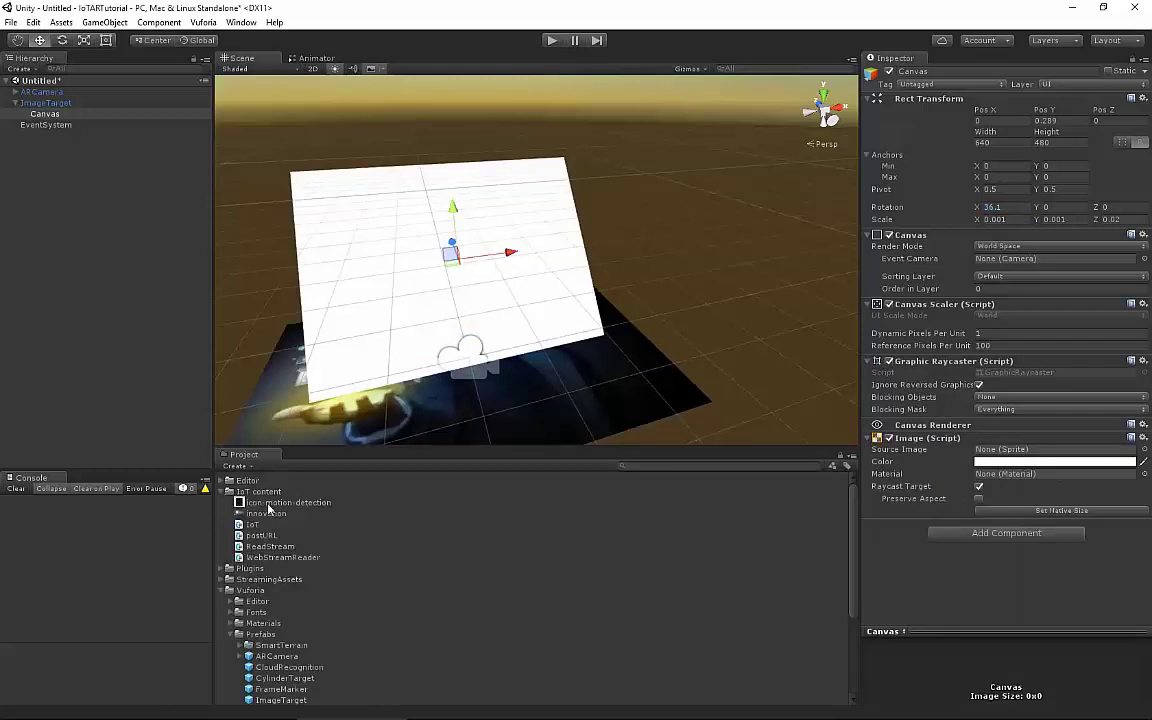
pyautogui.click(264, 513)
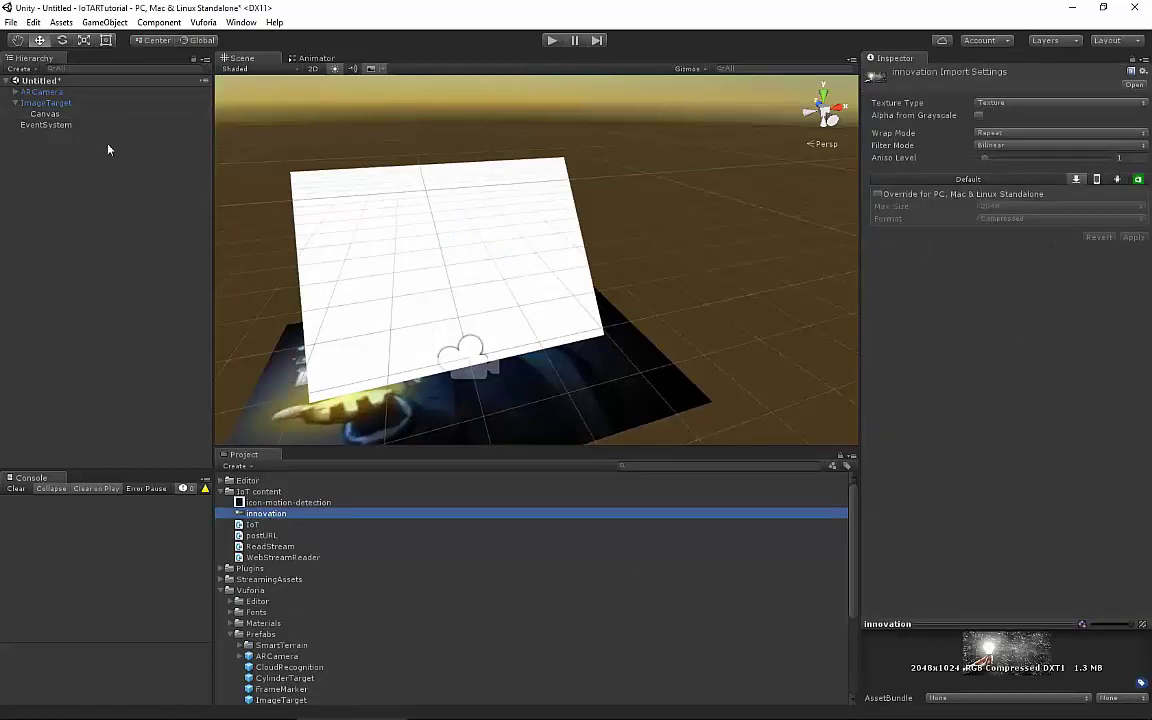
pyautogui.click(44, 114)
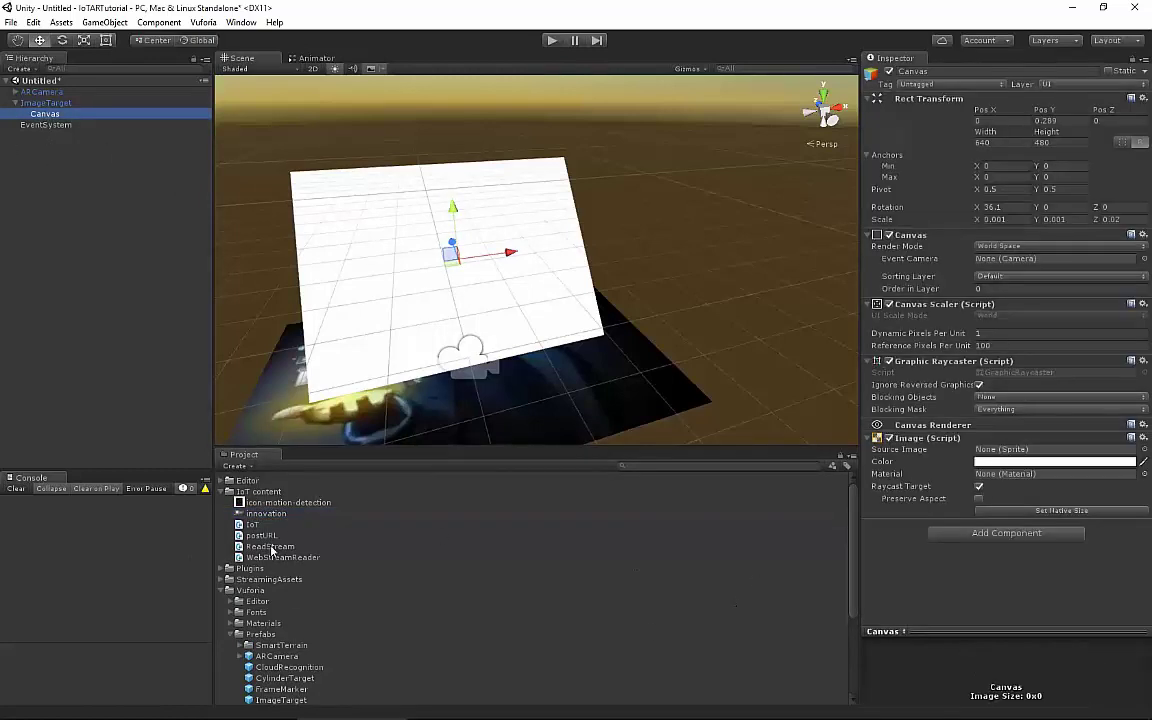
pyautogui.moveTo(266, 513); pyautogui.dragTo(910, 406)
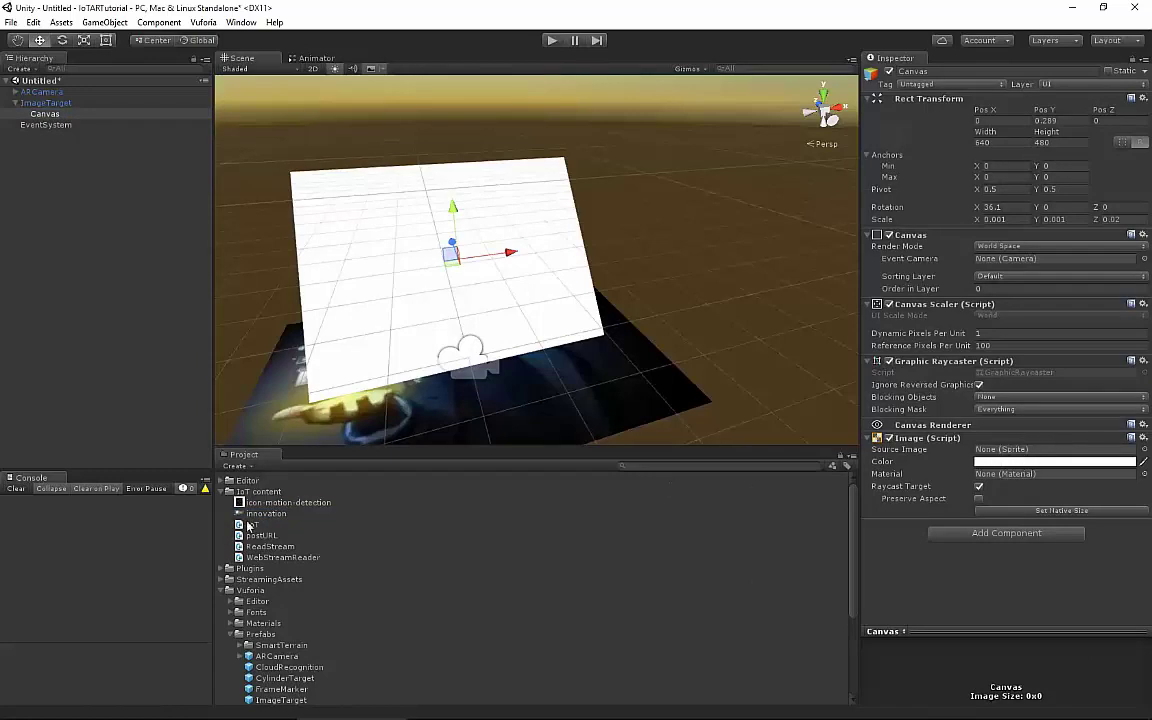
# Change the innovation picture's texture type to Sprite (2D and UI) and apply the import settings
pyautogui.click(262, 513)
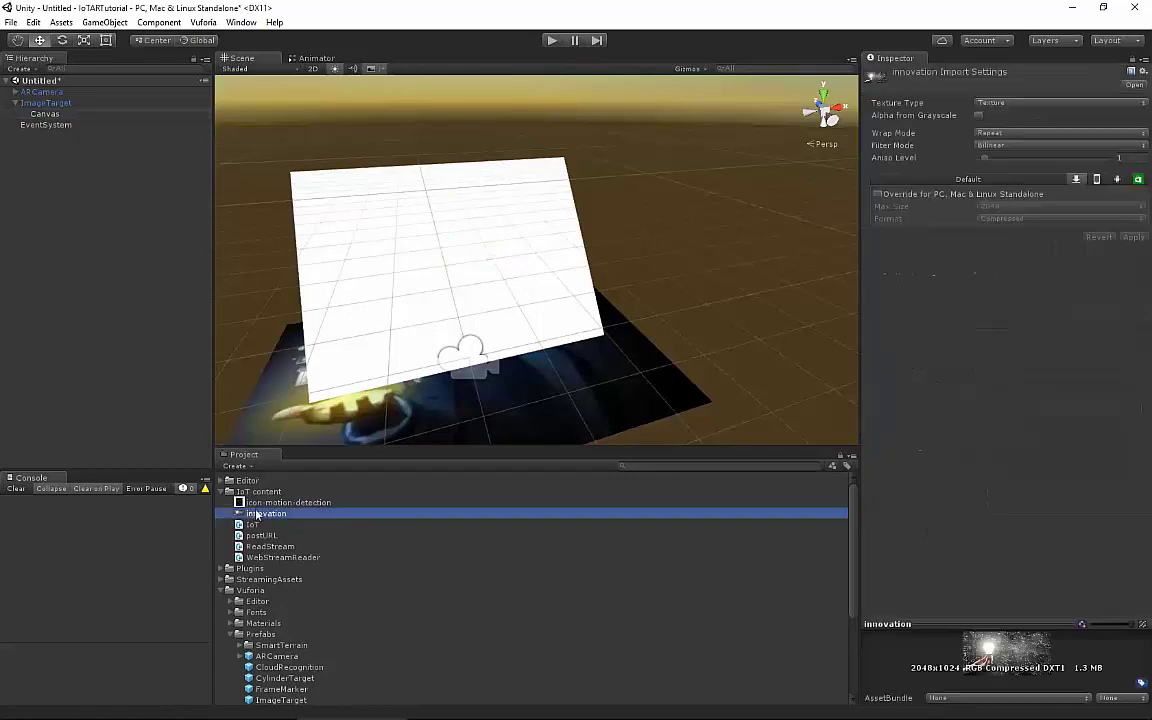
pyautogui.click(1037, 104)
pyautogui.click(1040, 164)
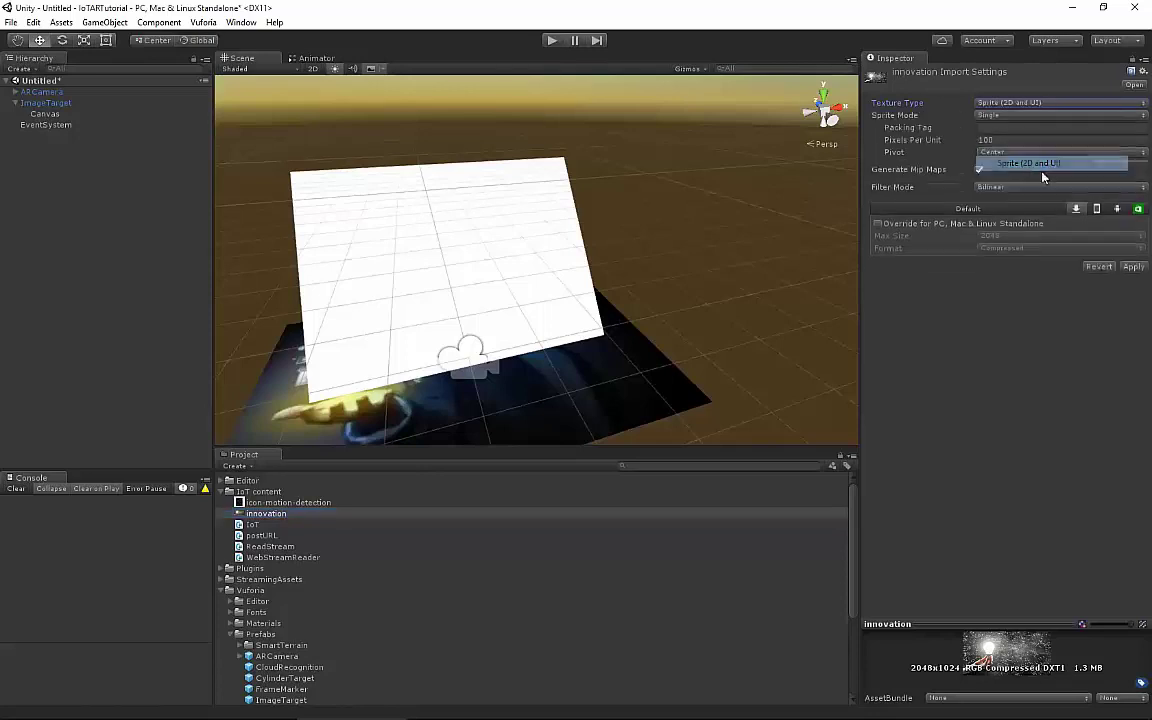
pyautogui.click(1133, 277)
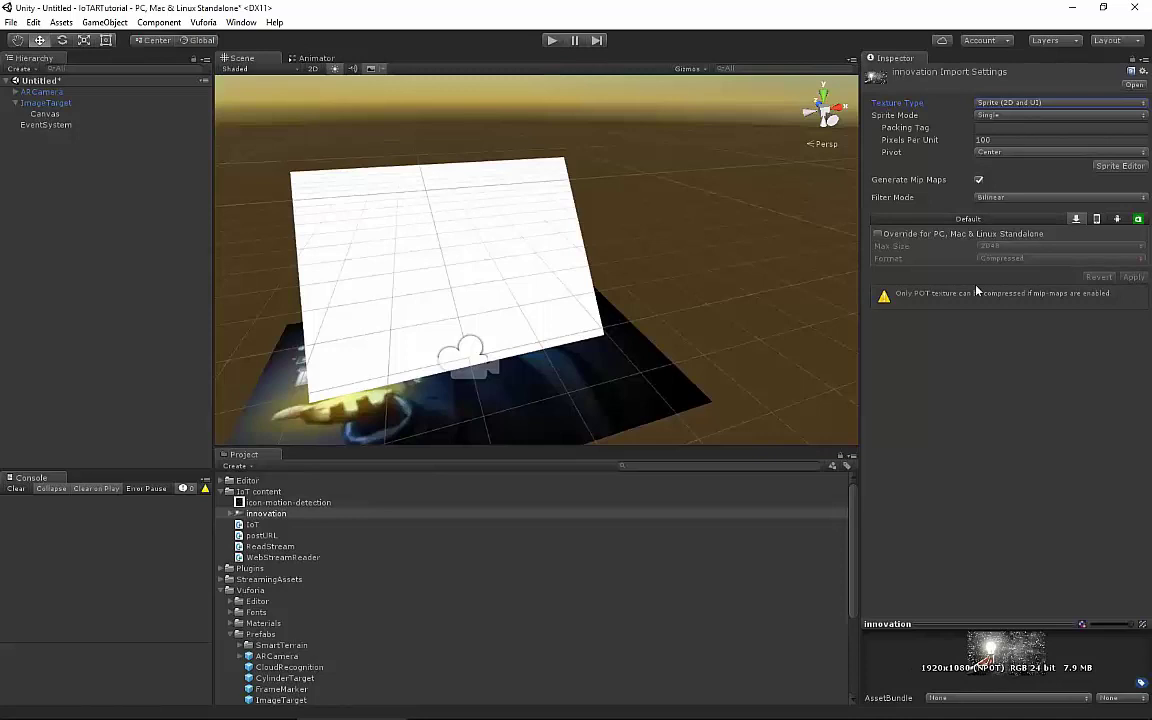
# Assign the innovation sprite as the source image of the Canvas's Image component
pyautogui.click(45, 114)
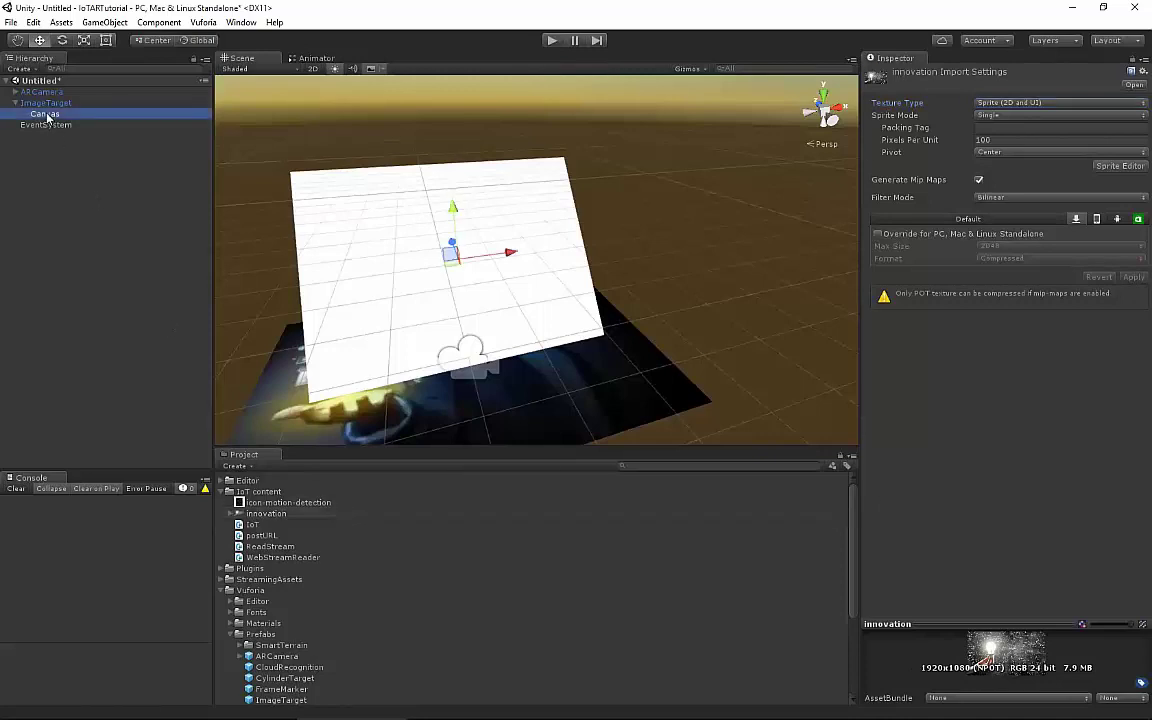
pyautogui.click(282, 511)
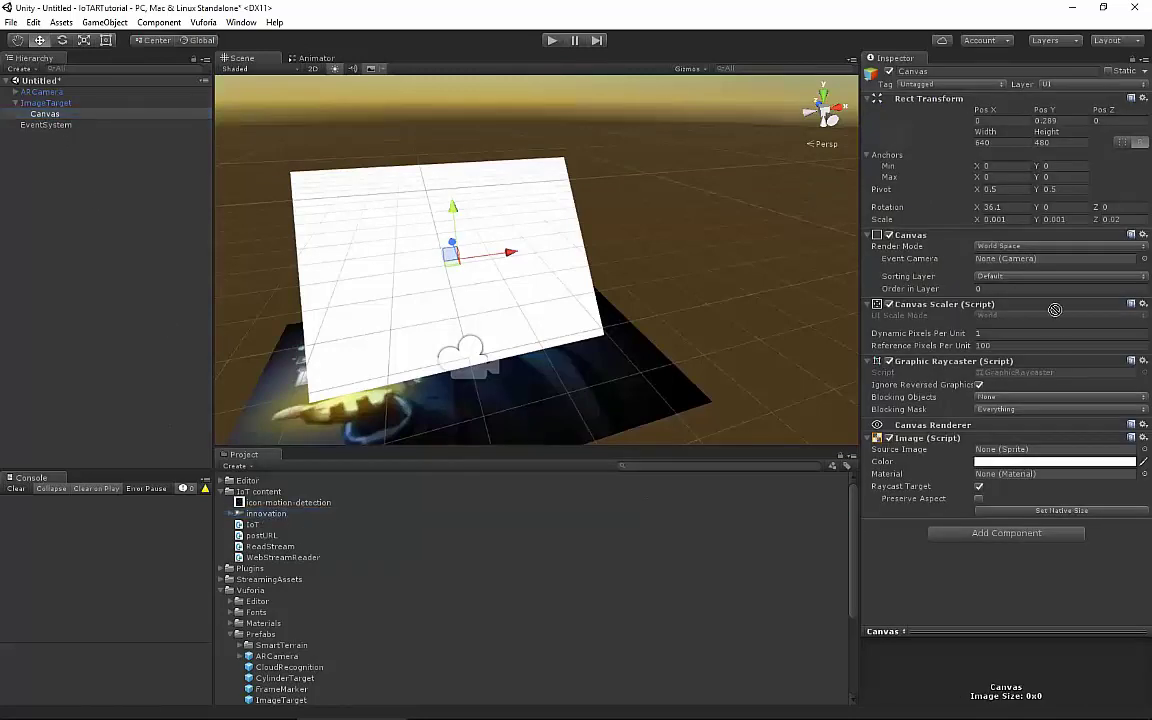
pyautogui.moveTo(997, 352); pyautogui.dragTo(1002, 447)
pyautogui.moveTo(613, 332); pyautogui.dragTo(699, 430, button='middle')
pyautogui.moveTo(683, 353); pyautogui.dragTo(638, 404, button='right')
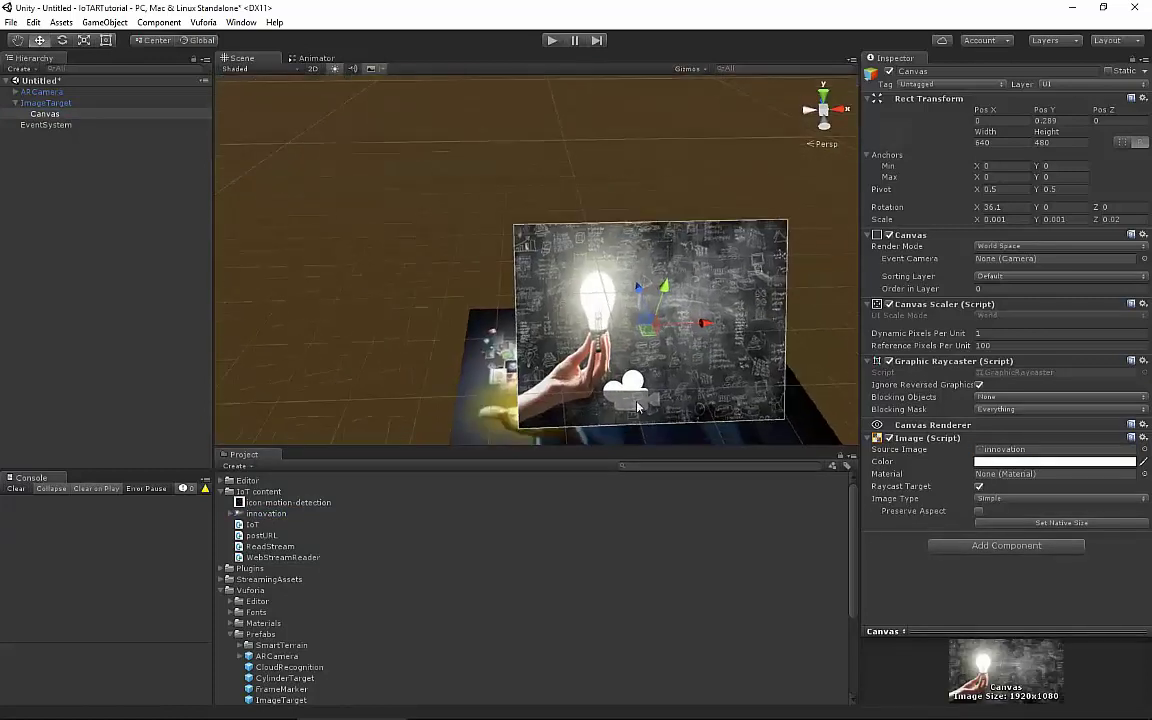
pyautogui.moveTo(683, 304); pyautogui.dragTo(625, 260, button='middle')
pyautogui.scroll(3, 621, 329)
# Make the Canvas image semi-transparent by lowering its color's alpha to about 120, keeping the Canvas selected
pyautogui.click(1024, 462)
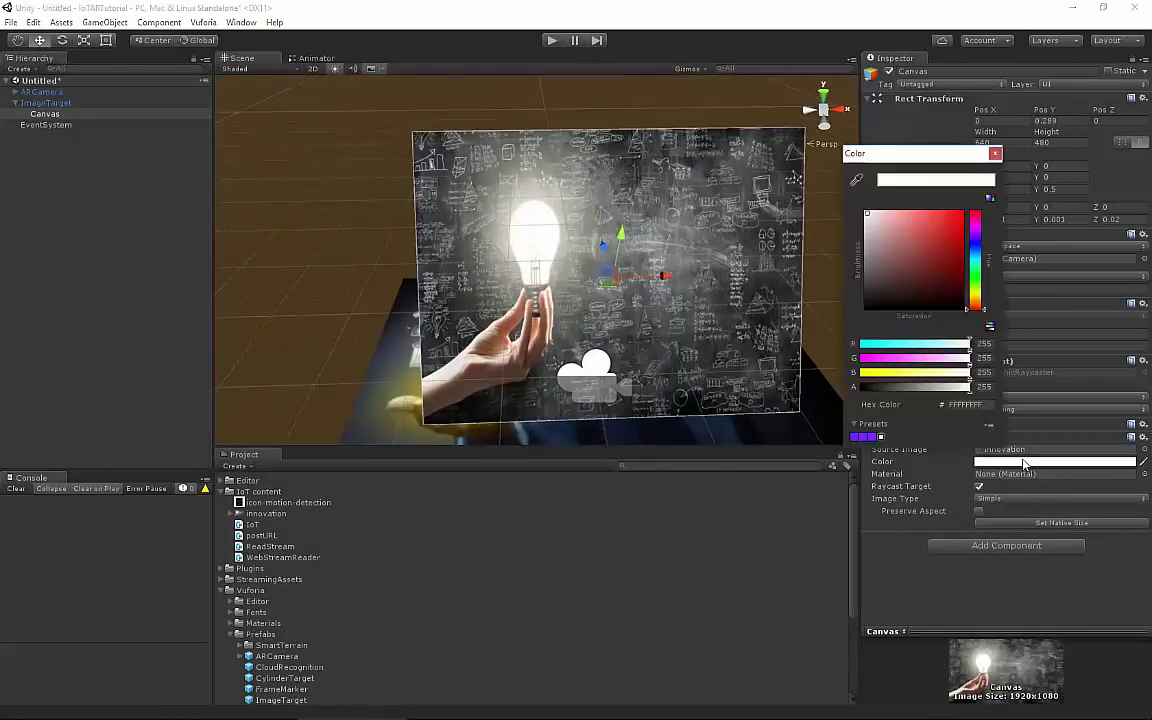
pyautogui.moveTo(938, 388); pyautogui.dragTo(915, 391)
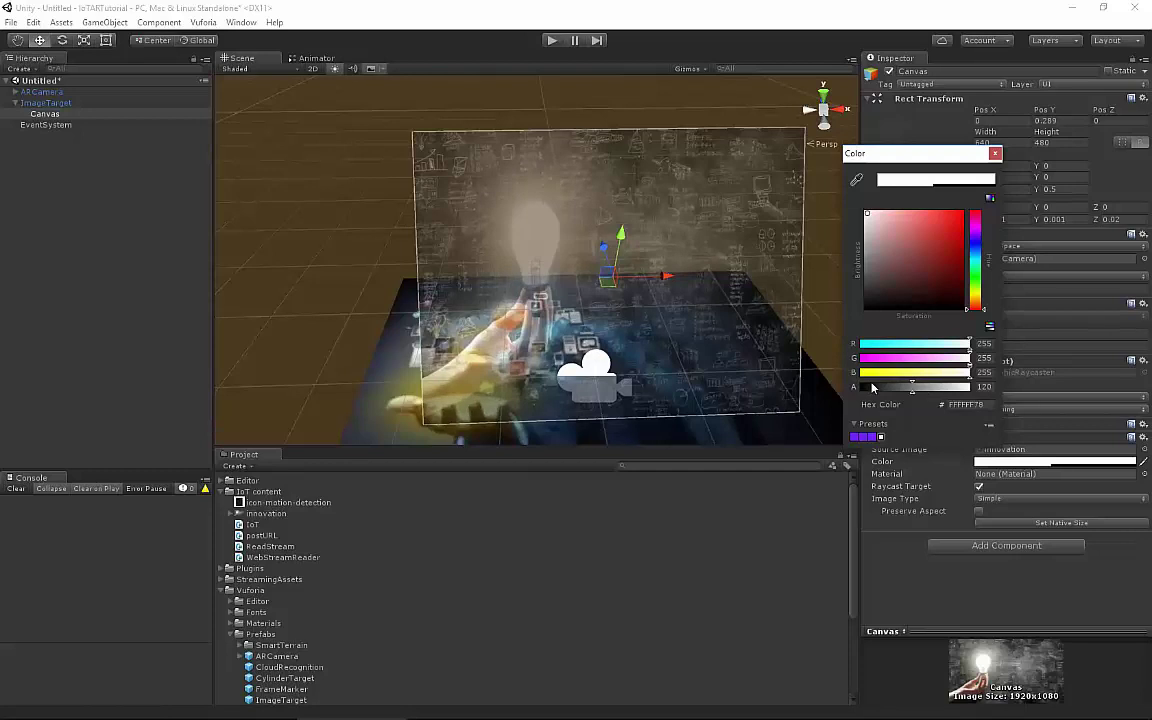
pyautogui.click(590, 290)
pyautogui.click(48, 103)
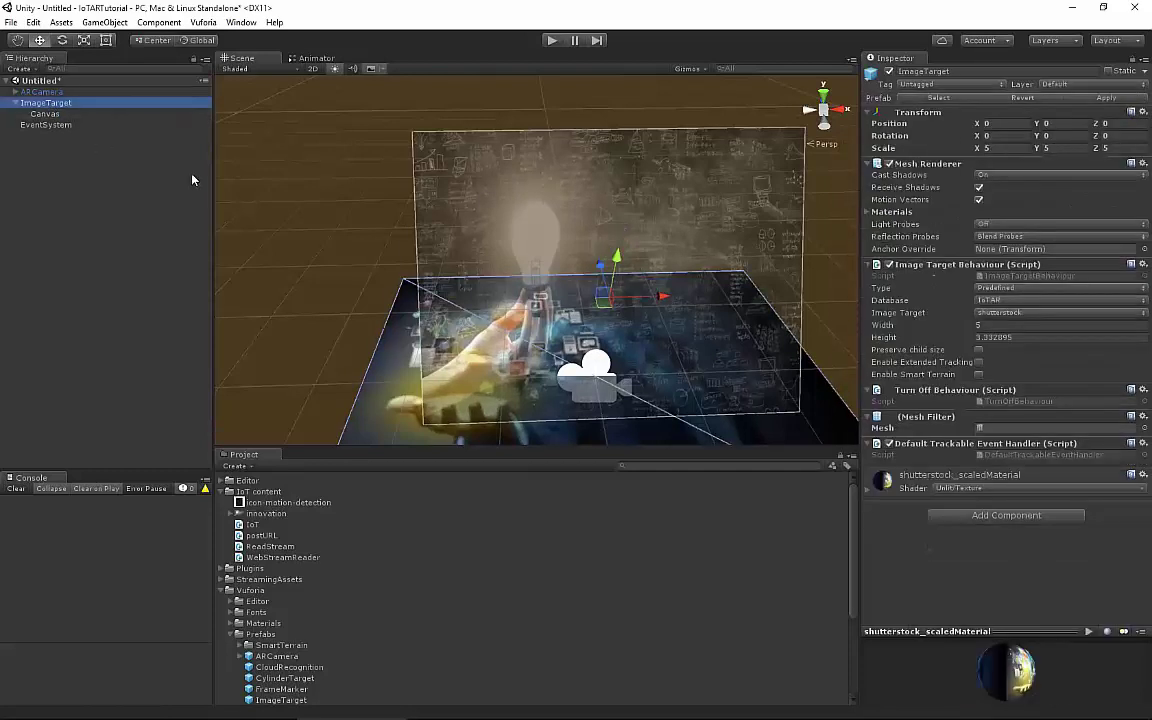
pyautogui.click(45, 113)
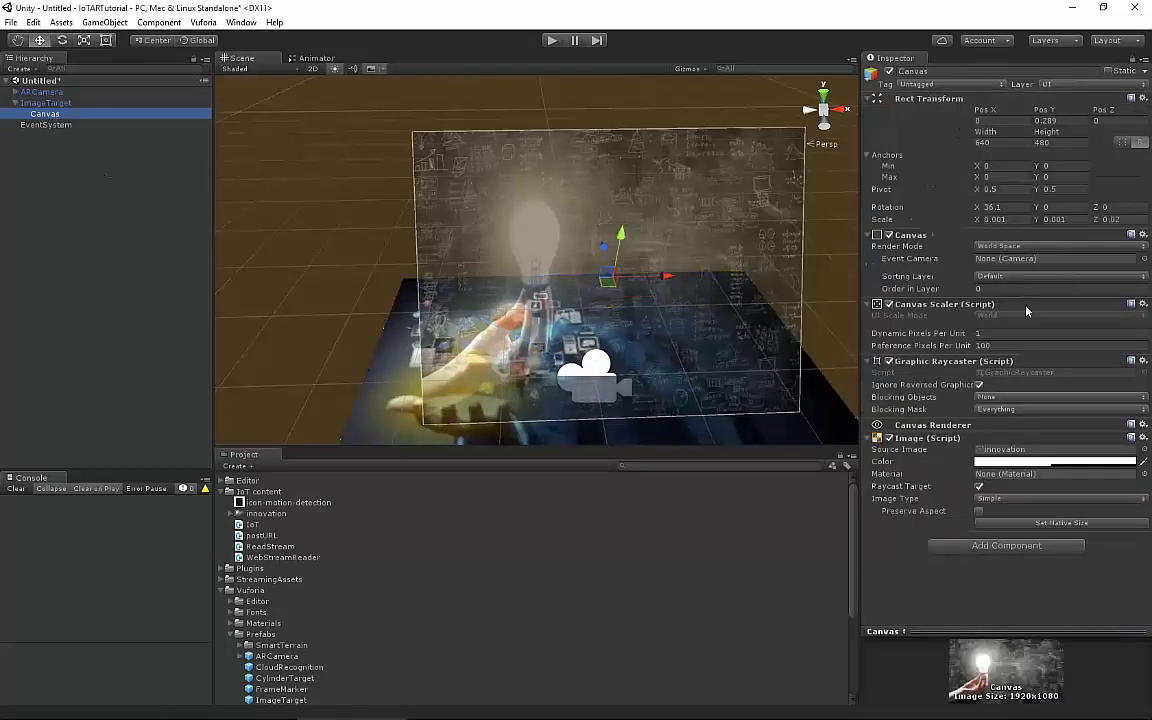
# Set the Canvas's X and Y scale to 0.0015 and raise it to about Y 0.311 above the image target
pyautogui.click(1005, 219)
pyautogui.write('5')
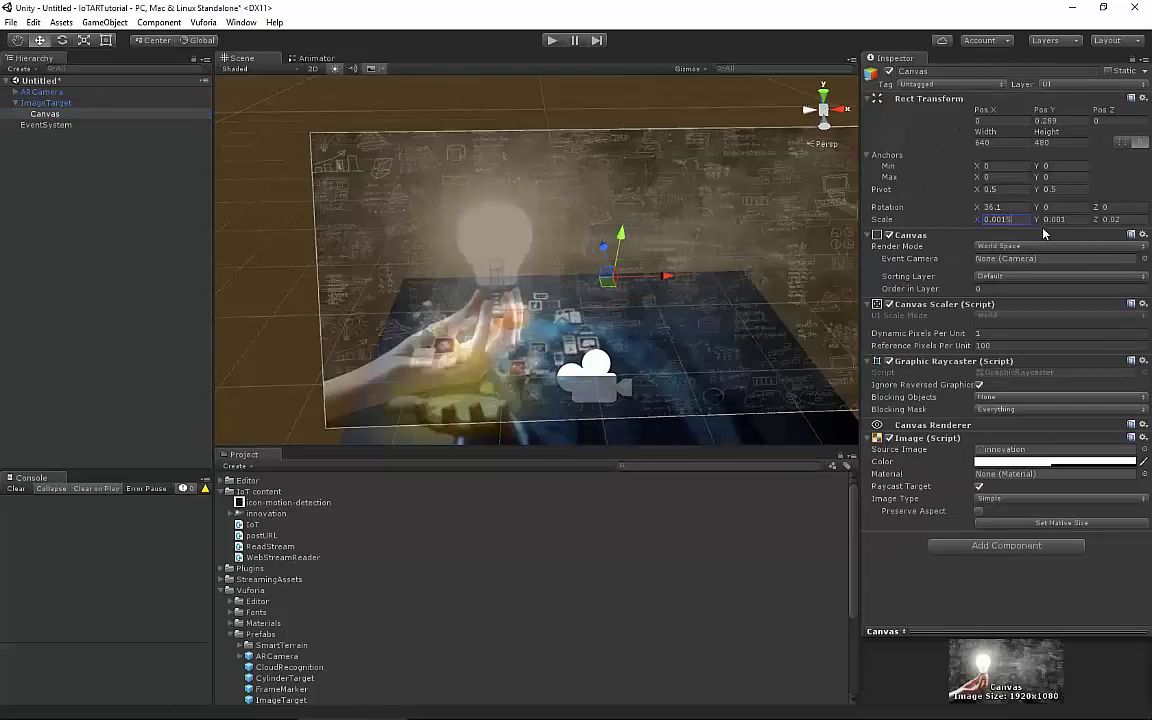
pyautogui.click(1062, 219)
pyautogui.write('5')
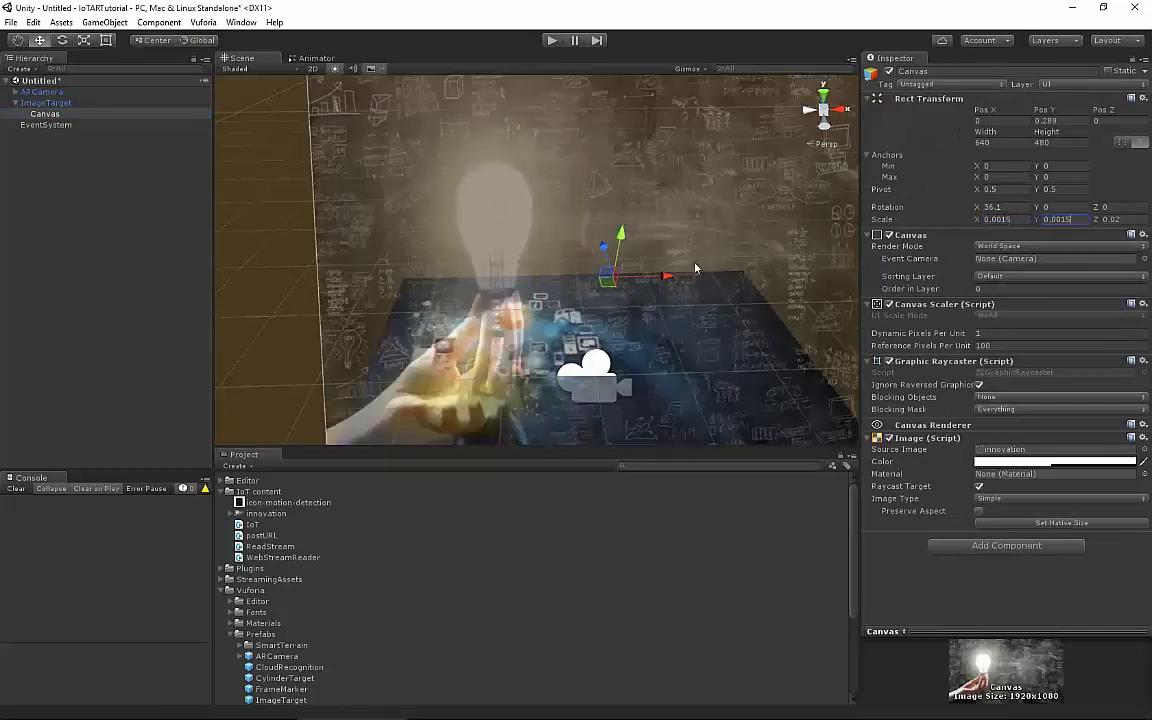
pyautogui.scroll(-5, 587, 255)
pyautogui.moveTo(598, 236)
pyautogui.mouseDown()
pyautogui.moveTo(608, 216)
pyautogui.moveTo(611, 229)
pyautogui.mouseUp()
# Set the Canvas's Y scale to 0.001 and lower it to about Y 0.203, checking it against the image target
pyautogui.click(1077, 222)
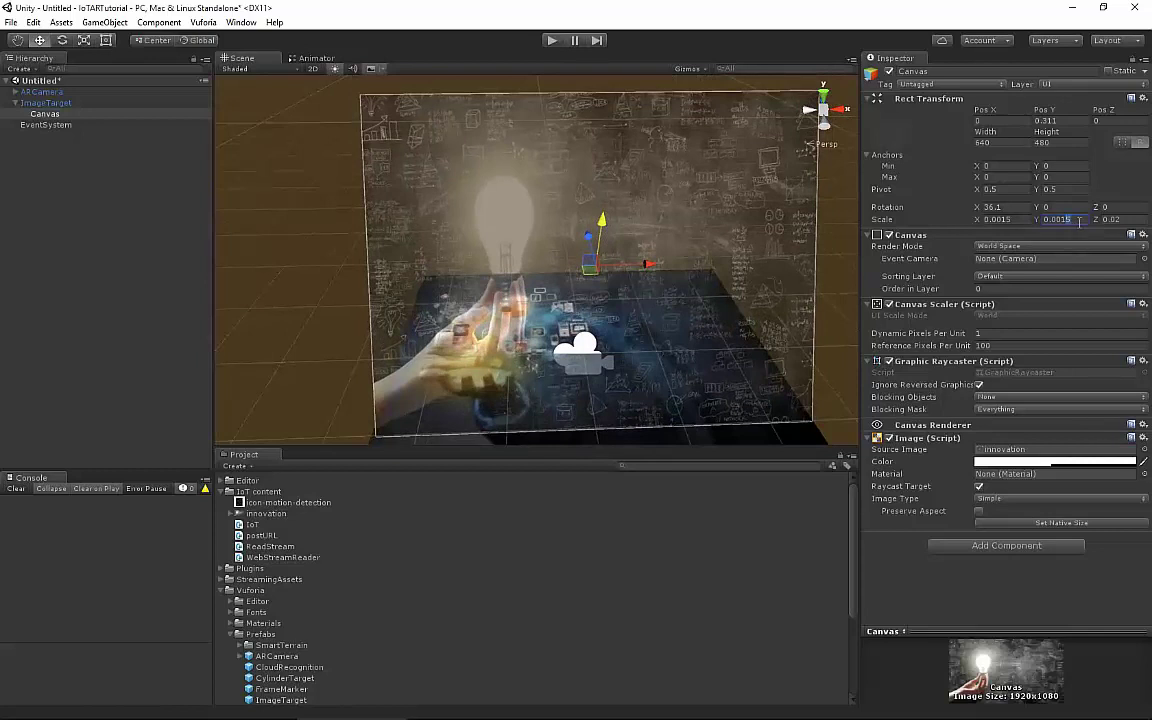
pyautogui.write('0')
pyautogui.moveTo(650, 268); pyautogui.dragTo(648, 222, button='right')
pyautogui.moveTo(648, 222); pyautogui.dragTo(669, 170, button='middle')
pyautogui.moveTo(644, 161); pyautogui.dragTo(623, 202)
pyautogui.moveTo(420, 240); pyautogui.dragTo(567, 295, button='right')
pyautogui.moveTo(567, 295); pyautogui.dragTo(920, 340, button='middle')
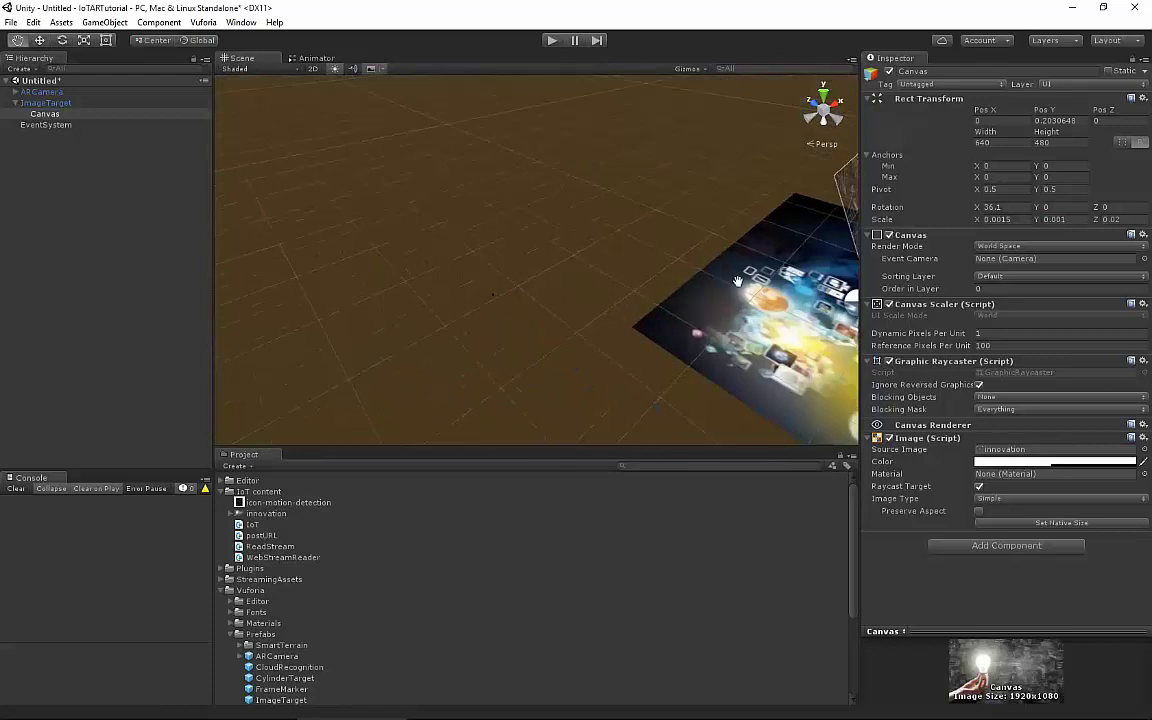
pyautogui.moveTo(853, 322); pyautogui.dragTo(536, 272, button='middle')
pyautogui.moveTo(537, 272); pyautogui.dragTo(470, 180, button='right')
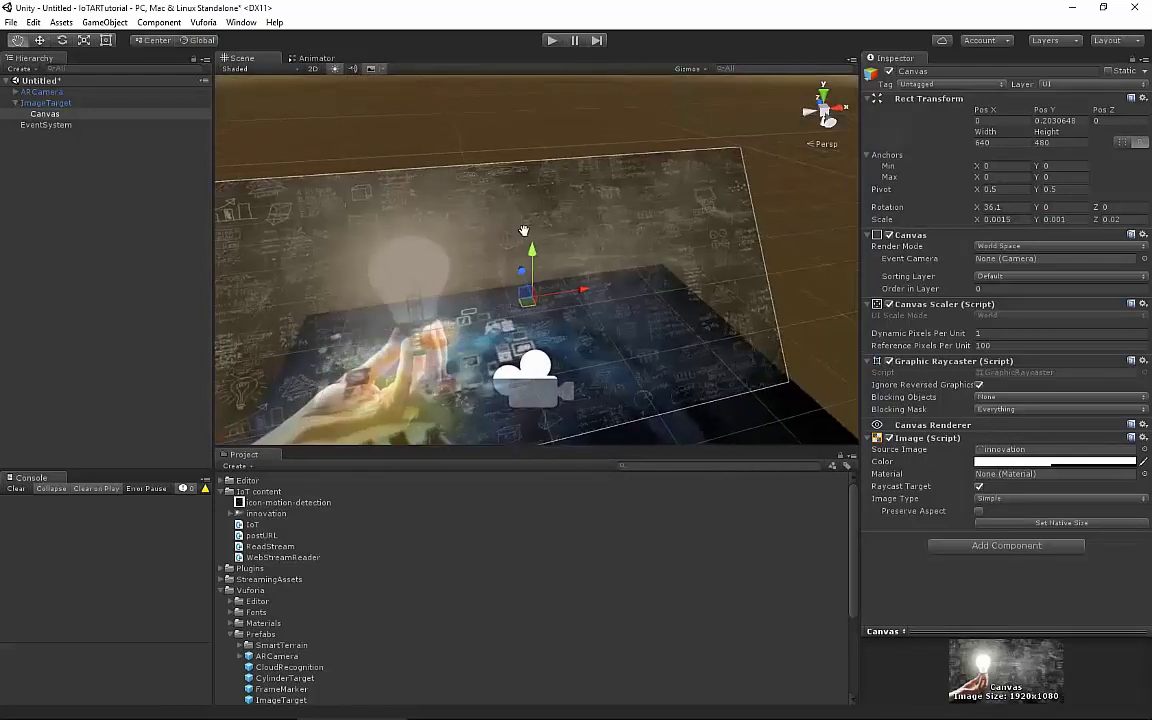
# Set the Canvas's Y scale to 0.0012 and reposition it to about Y 0.237 and Z 0.041
pyautogui.click(1077, 219)
pyautogui.write('0.0012')
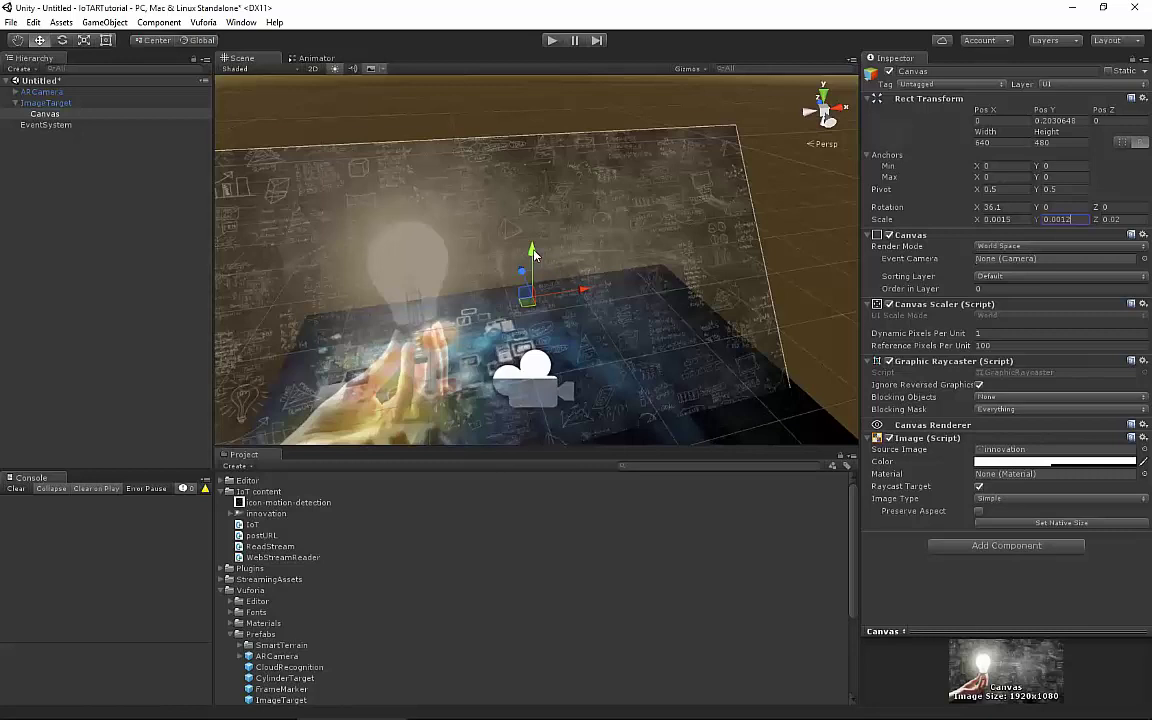
pyautogui.moveTo(533, 251); pyautogui.dragTo(560, 233)
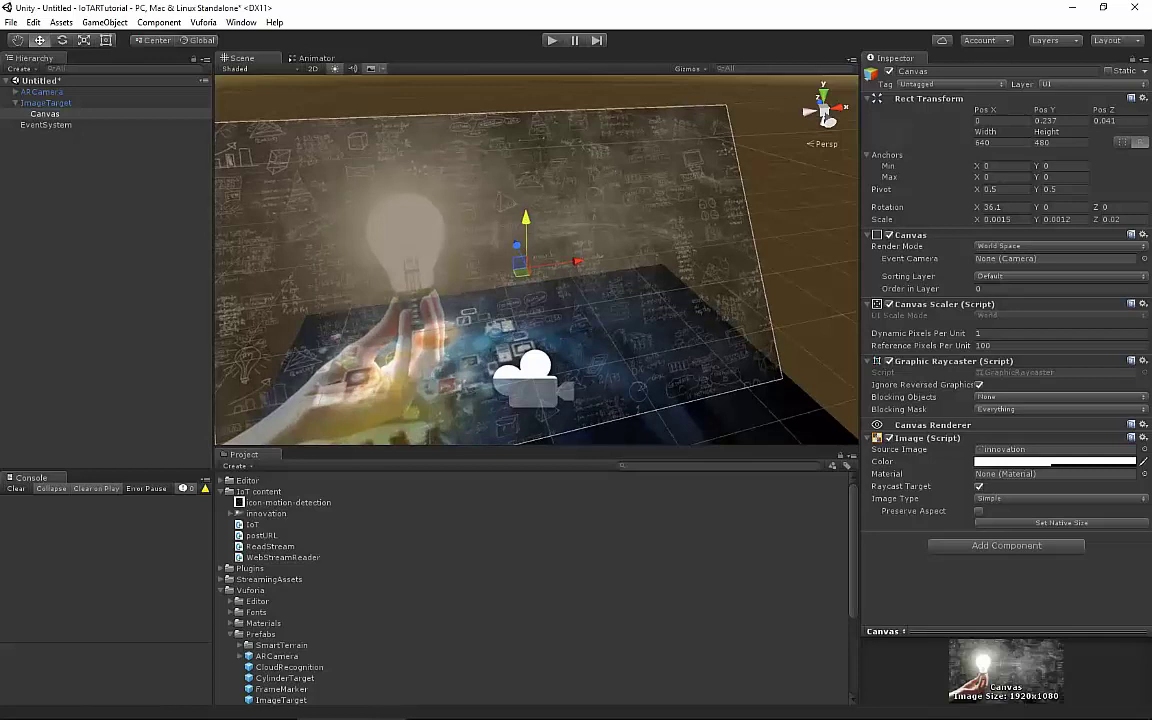
# Set the Canvas's X rotation to 0 so that it stands upright over the image target
pyautogui.moveTo(299, 302); pyautogui.dragTo(214, 230, button='right')
pyautogui.rightClick(98, 113)
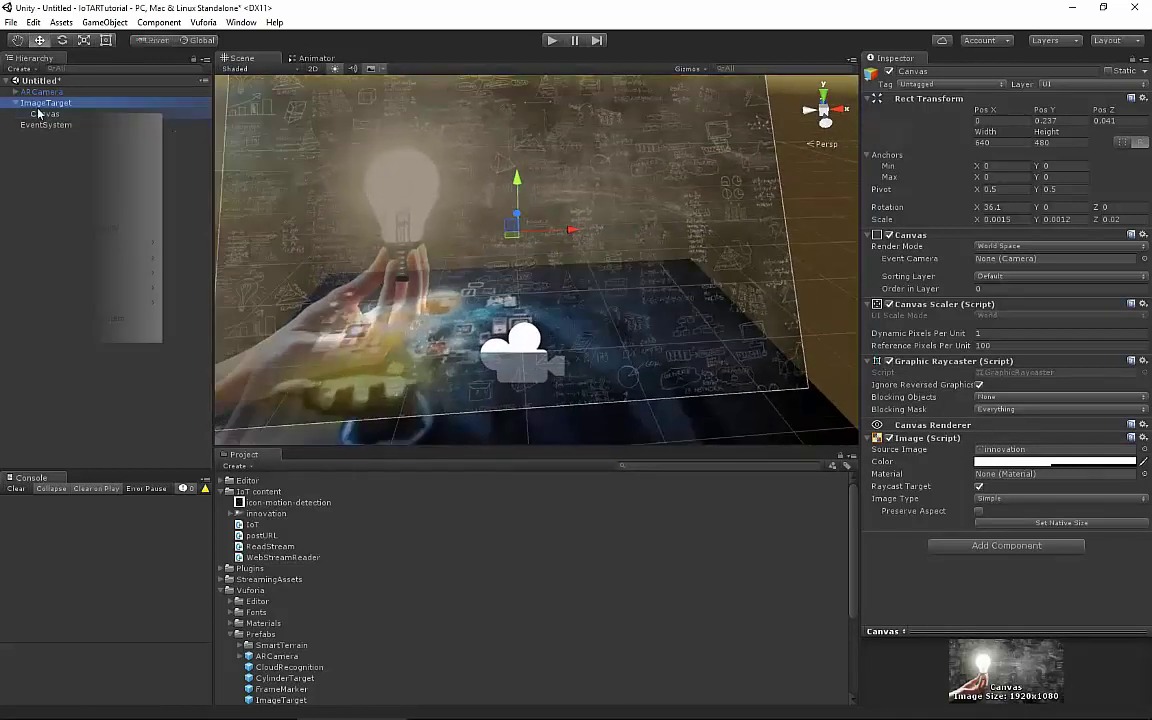
pyautogui.click(109, 118)
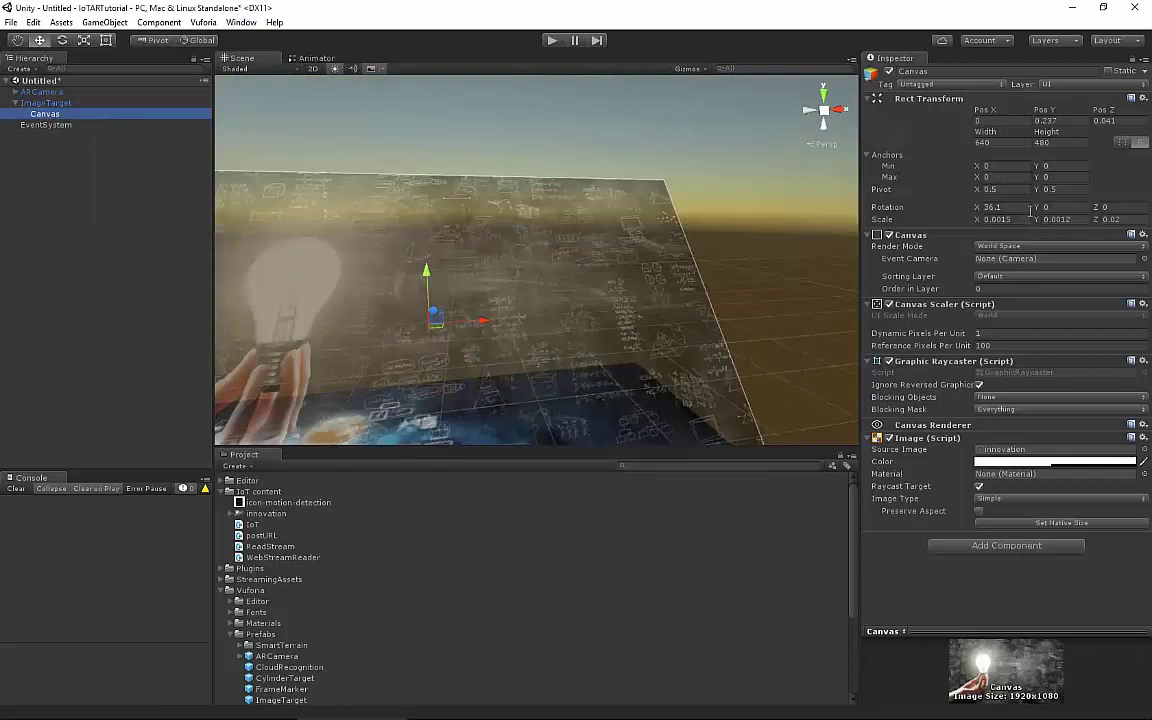
pyautogui.click(1005, 207)
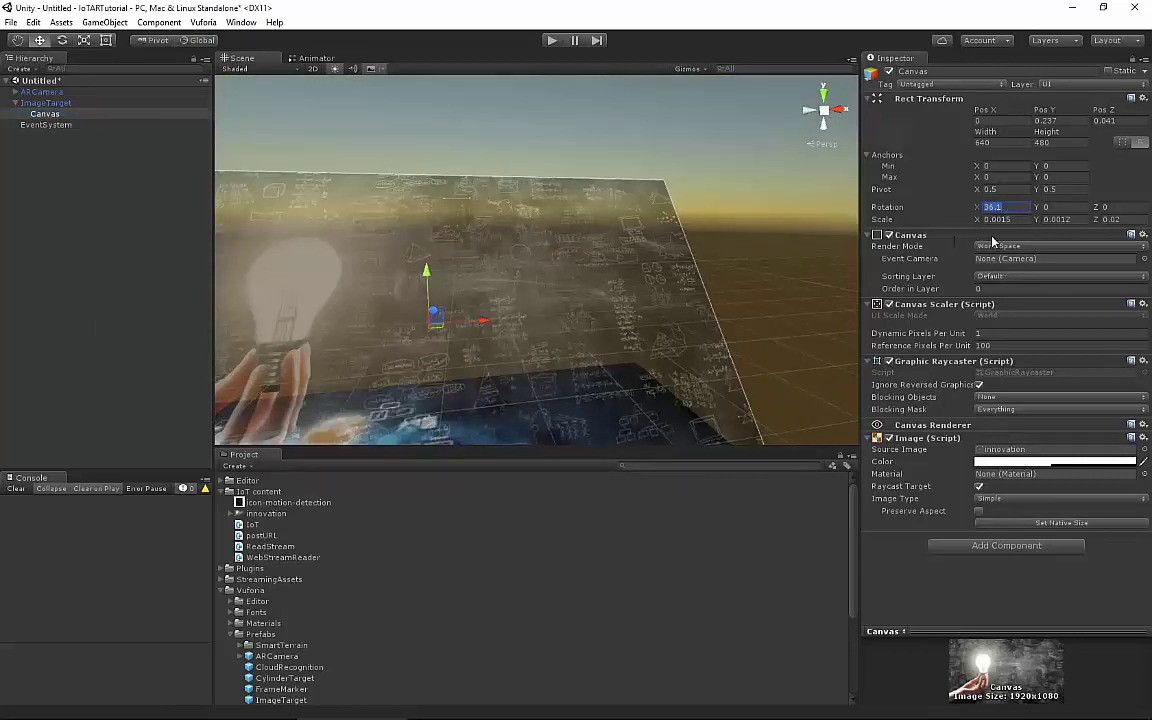
pyautogui.write('0')
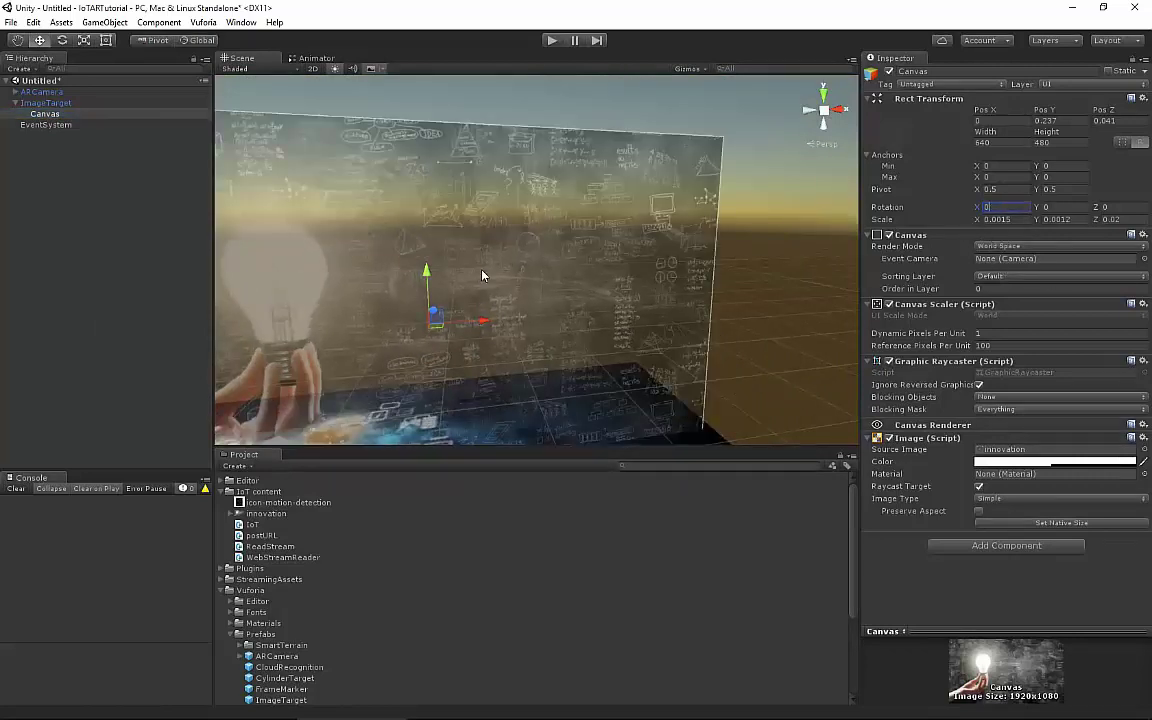
# Add a UI Button as a child of the Canvas
pyautogui.rightClick(41, 112)
pyautogui.moveTo(148, 305)
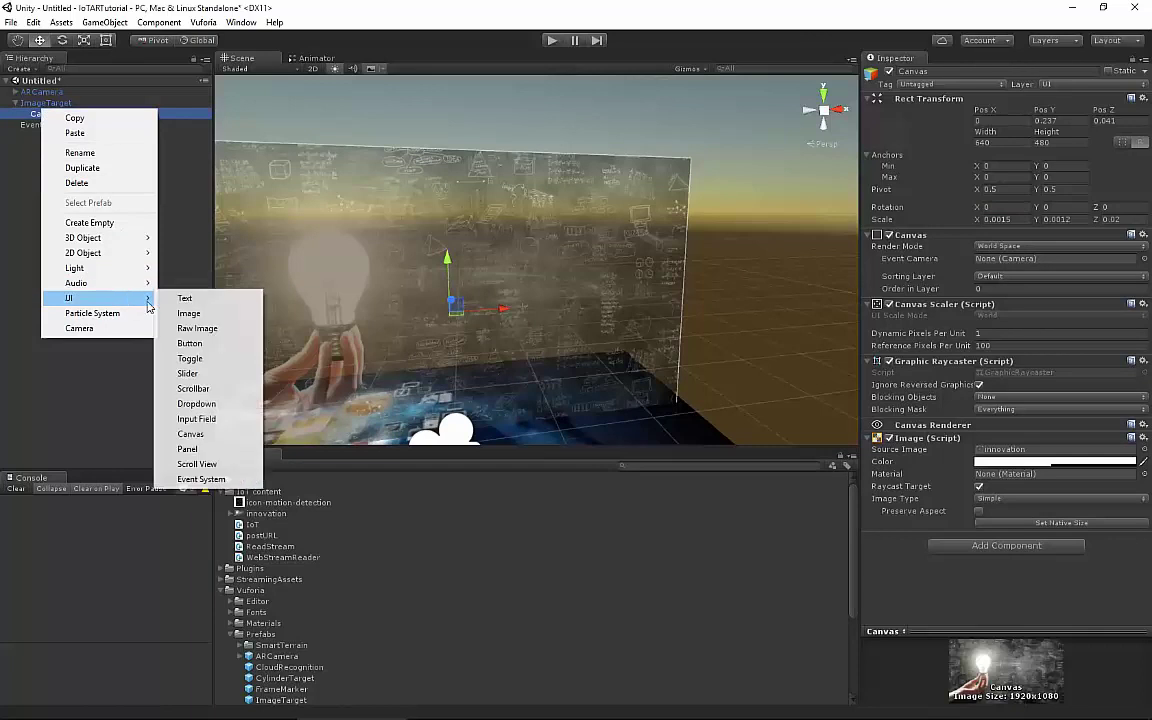
pyautogui.click(189, 343)
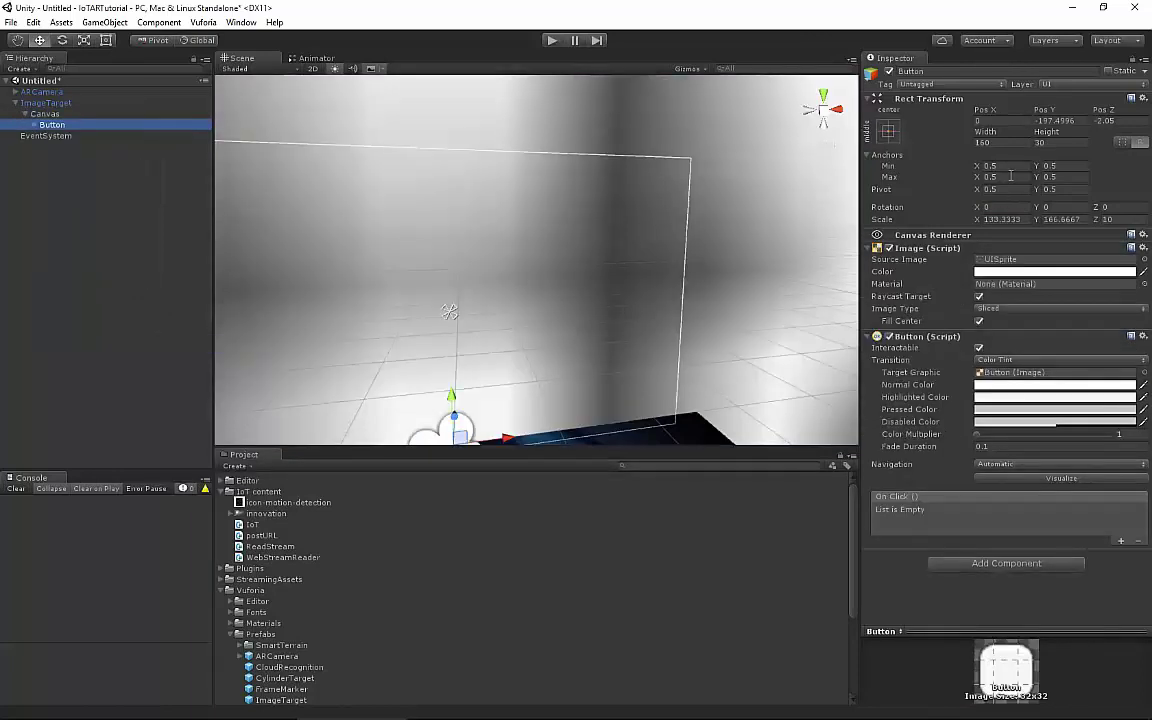
# Set the button's X and Y scale to 0.5 and move it to the Canvas's upper-right area, about X 227 and Y 139
pyautogui.click(1005, 219)
pyautogui.write('0.5')
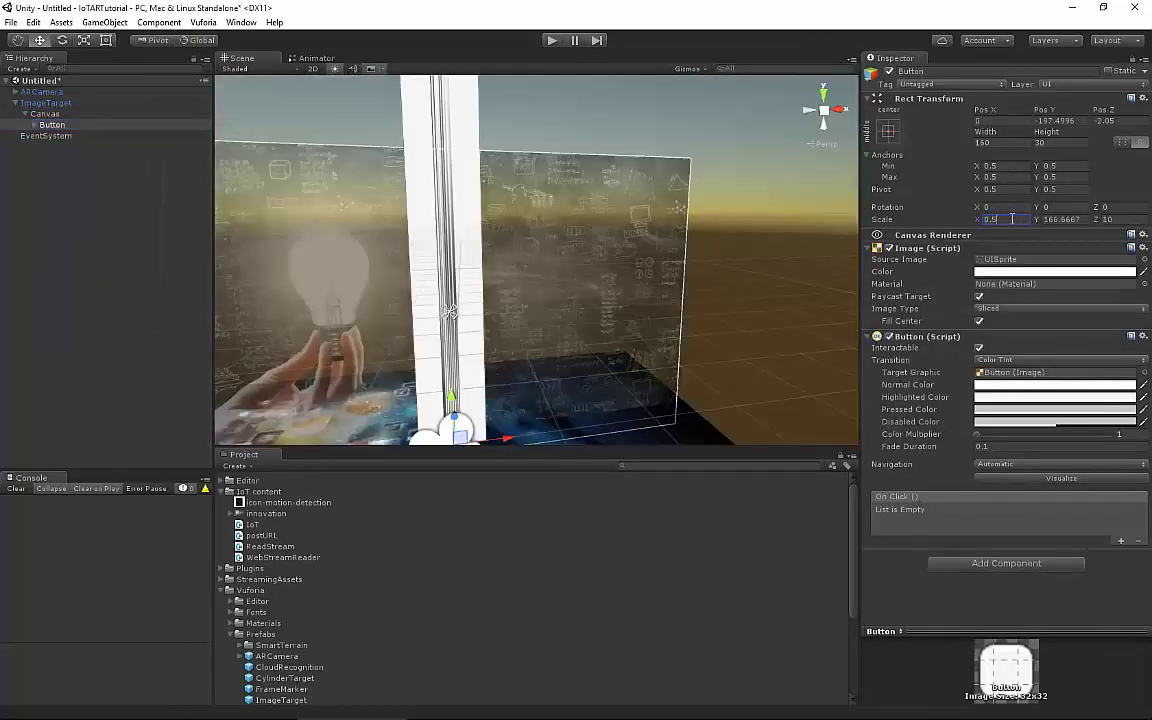
pyautogui.click(1060, 219)
pyautogui.write('0.5')
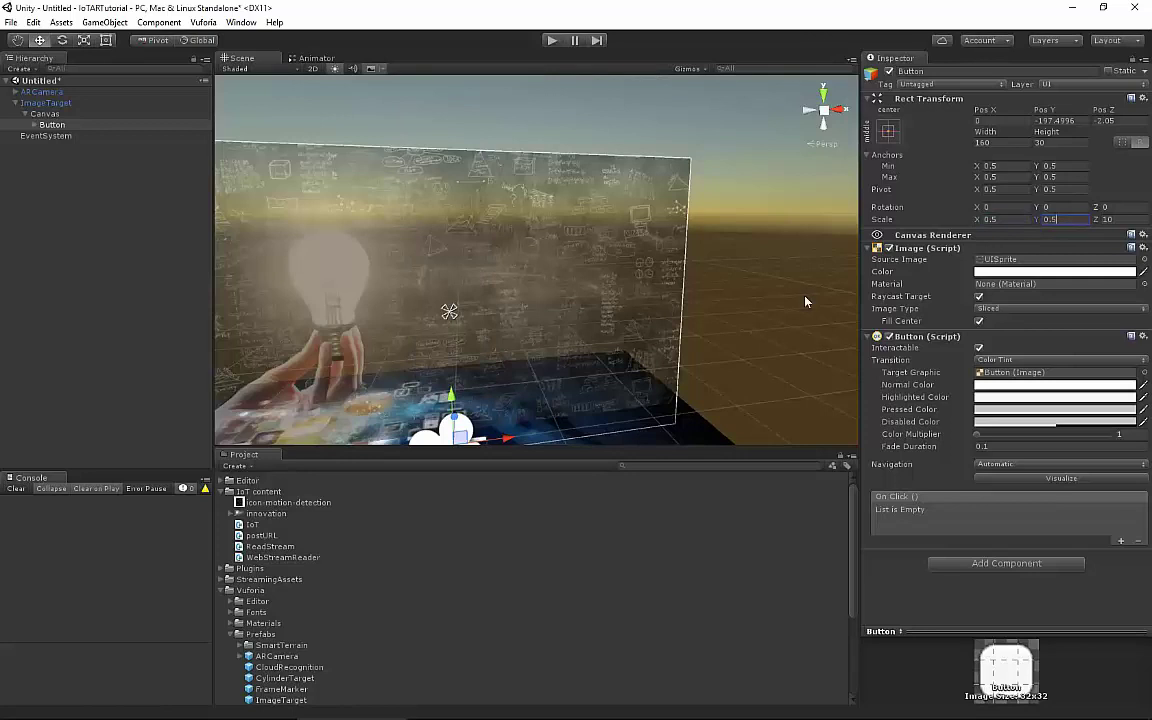
pyautogui.moveTo(468, 398); pyautogui.dragTo(462, 175)
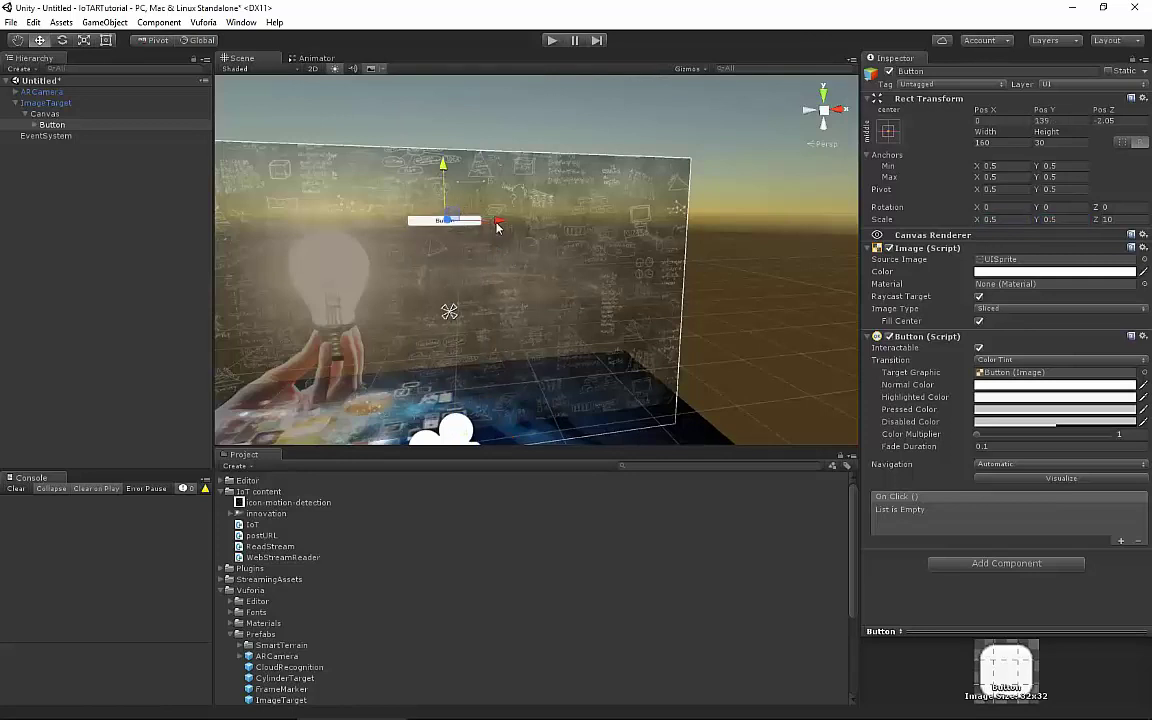
pyautogui.moveTo(500, 220); pyautogui.dragTo(684, 219)
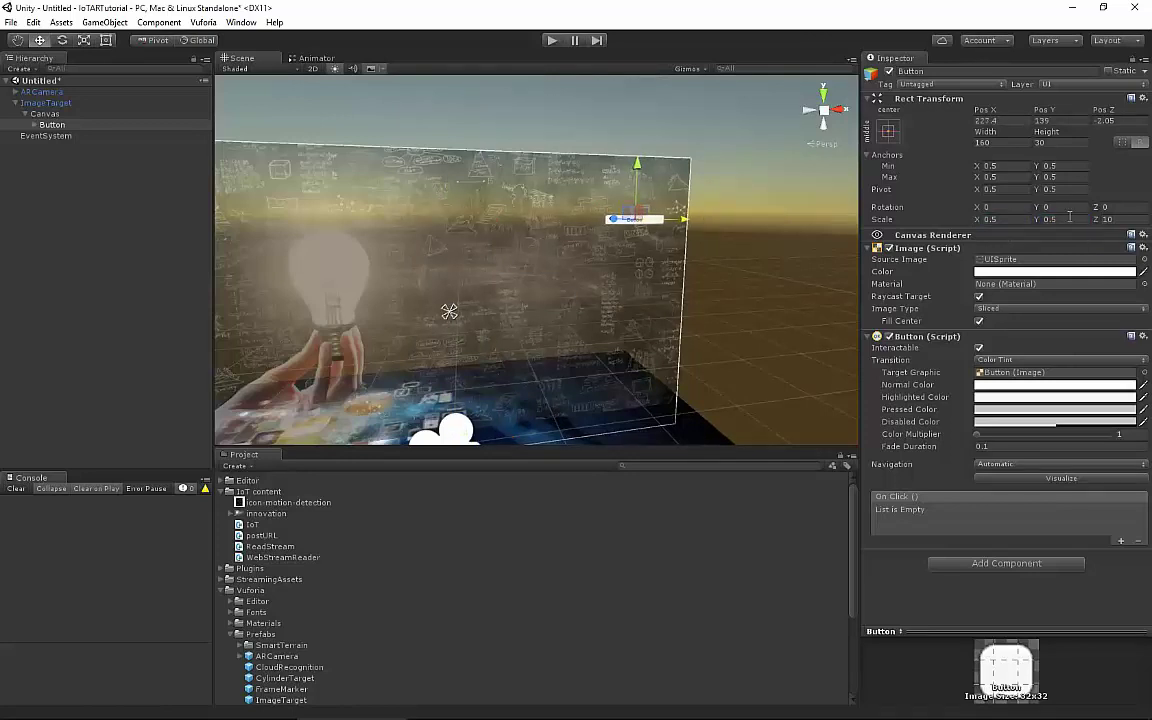
# Set the button's scale to 0.5 in X, 2.5 in Y and 1 in Z
pyautogui.click(1120, 219)
pyautogui.click(1036, 220)
pyautogui.moveTo(978, 220)
pyautogui.mouseDown()
pyautogui.moveTo(1016, 221)
pyautogui.moveTo(990, 219)
pyautogui.mouseUp()
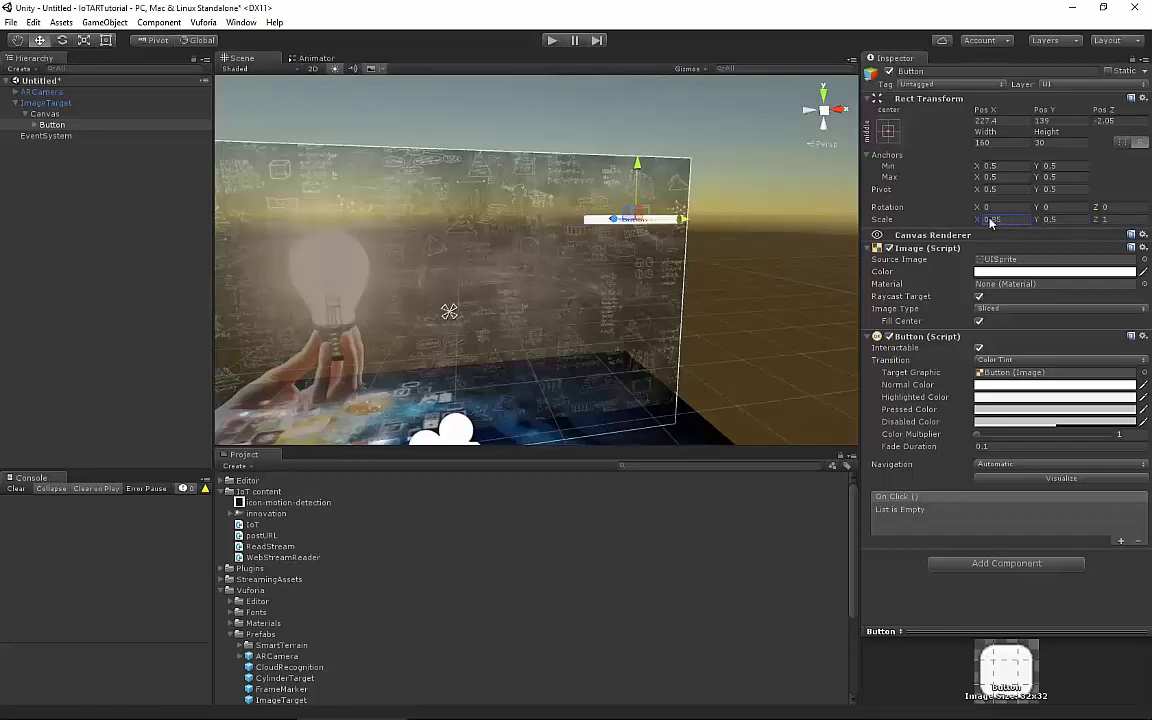
pyautogui.press('BackSpace')
pyautogui.press('BackSpace')
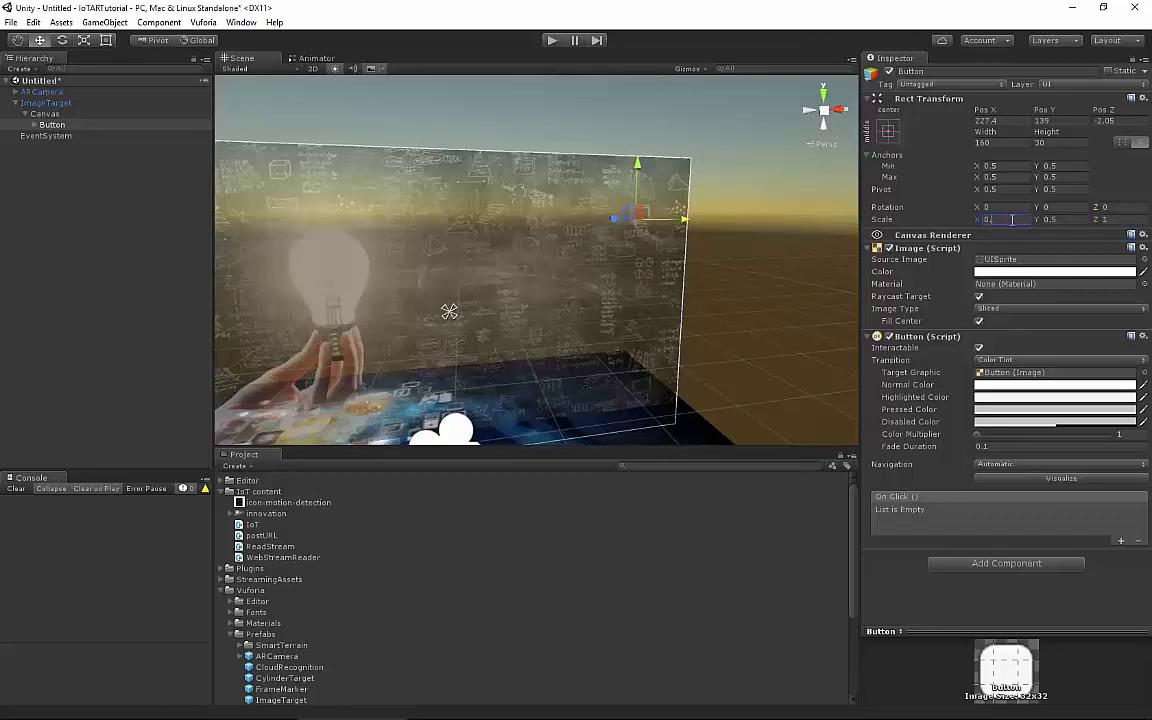
pyautogui.write('5')
pyautogui.moveTo(1058, 221); pyautogui.dragTo(1027, 220)
pyautogui.write('2.5')
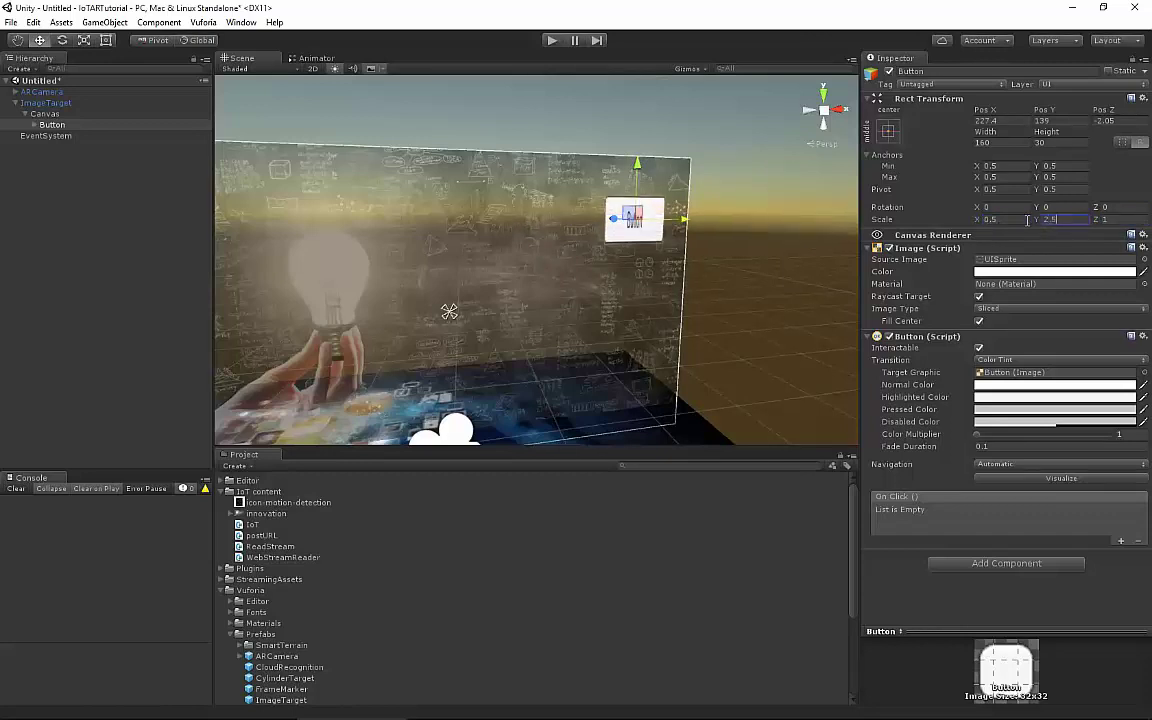
# Delete the Text child object of the button
pyautogui.moveTo(662, 243); pyautogui.dragTo(659, 233, button='right')
pyautogui.click(33, 124)
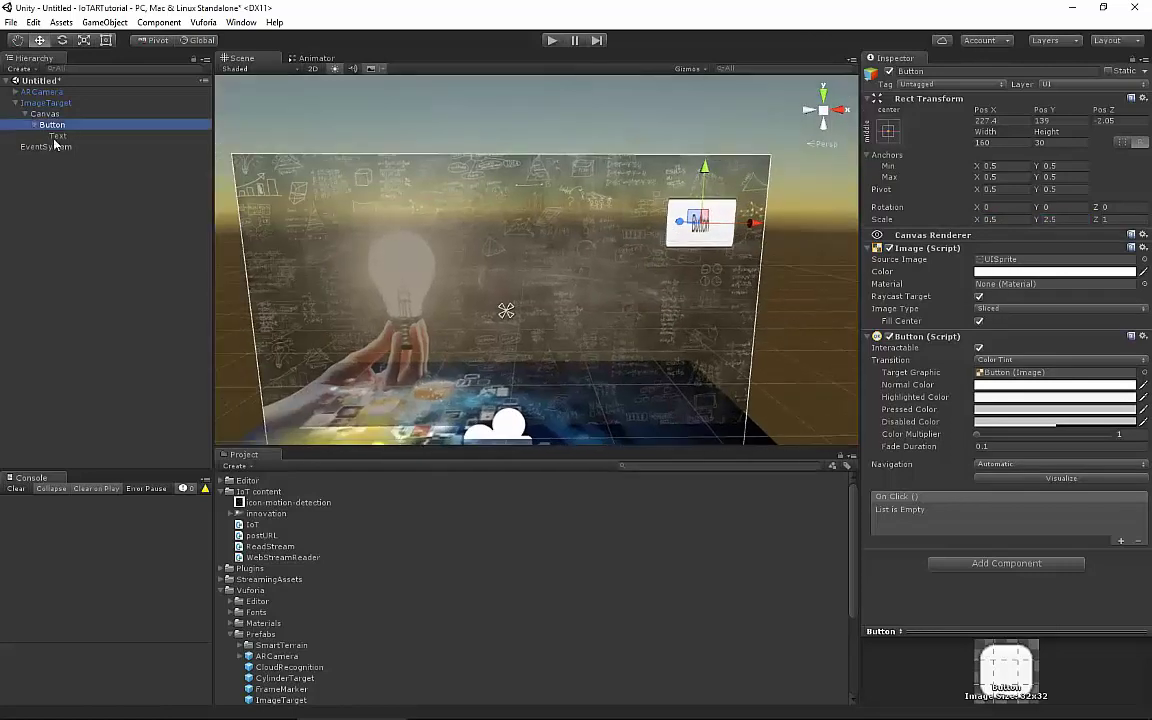
pyautogui.click(50, 135)
pyautogui.press('Delete')
# Remove the UISprite source image from the button's Image component, leaving it at None
pyautogui.click(669, 222)
pyautogui.click(700, 222)
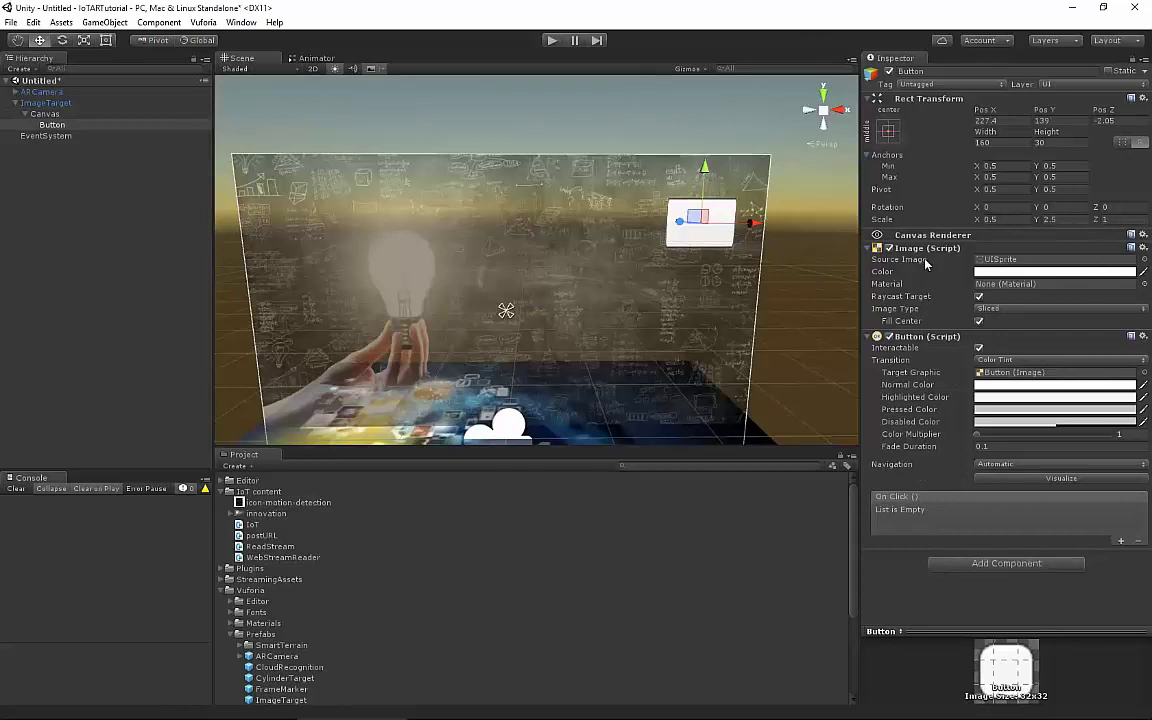
pyautogui.click(988, 261)
pyautogui.press('Delete')
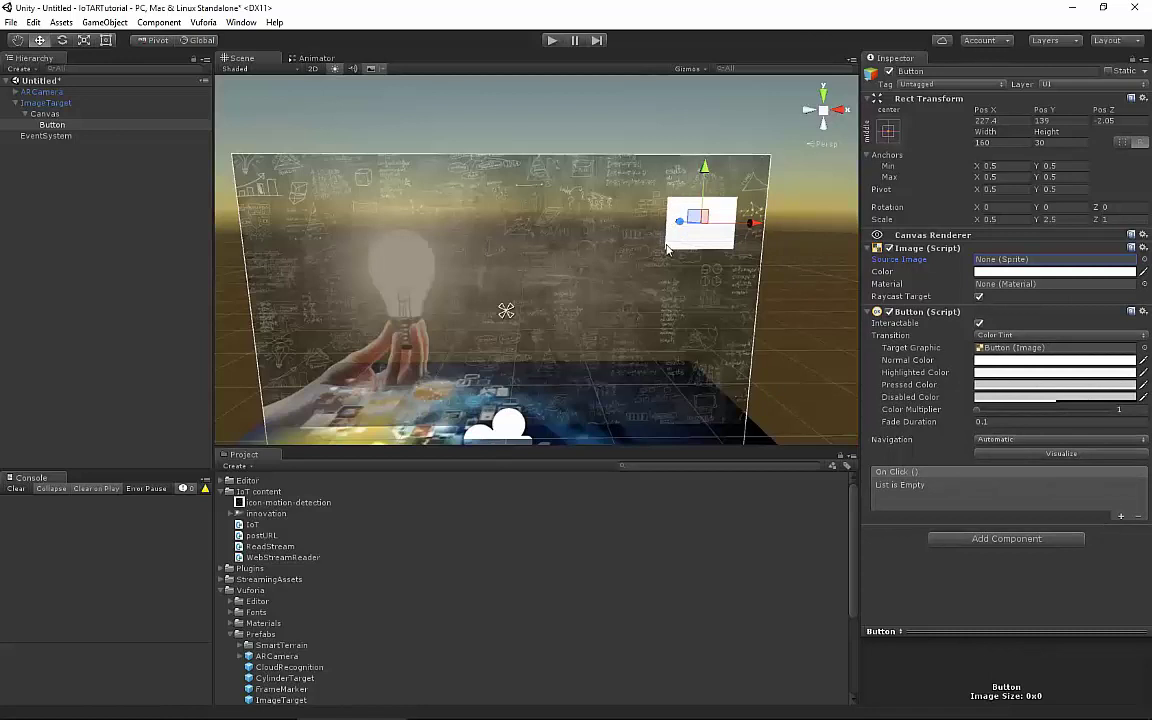
# Move the button closer to the Canvas's upper-right corner, to about X 242 and Y 153.5
pyautogui.scroll(4, 668, 220)
pyautogui.scroll(-2, 700, 218)
pyautogui.keyDown('alt'); pyautogui.moveTo(710, 218); pyautogui.dragTo(748, 220); pyautogui.keyUp('alt')
pyautogui.moveTo(738, 162); pyautogui.dragTo(738, 151)
pyautogui.moveTo(698, 206); pyautogui.dragTo(693, 231, button='middle')
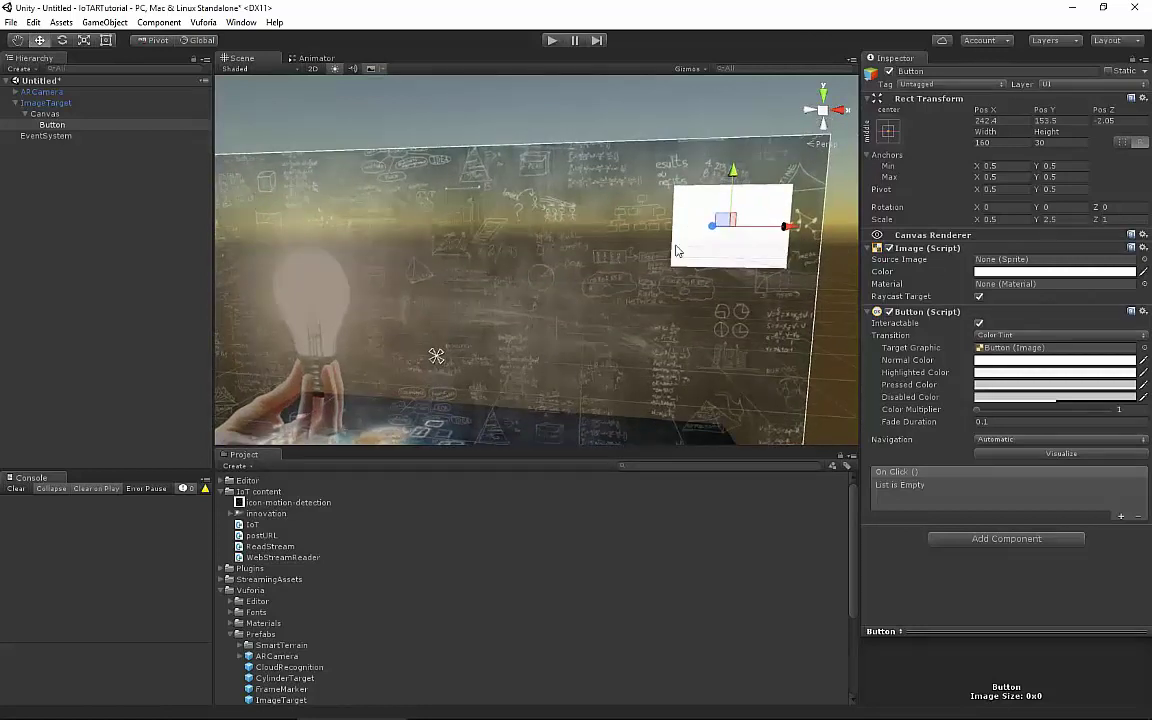
# Change the button's normal color to bright green, about 00FF01
pyautogui.moveTo(676, 246); pyautogui.dragTo(702, 247, button='right')
pyautogui.click(1043, 361)
pyautogui.click(977, 281)
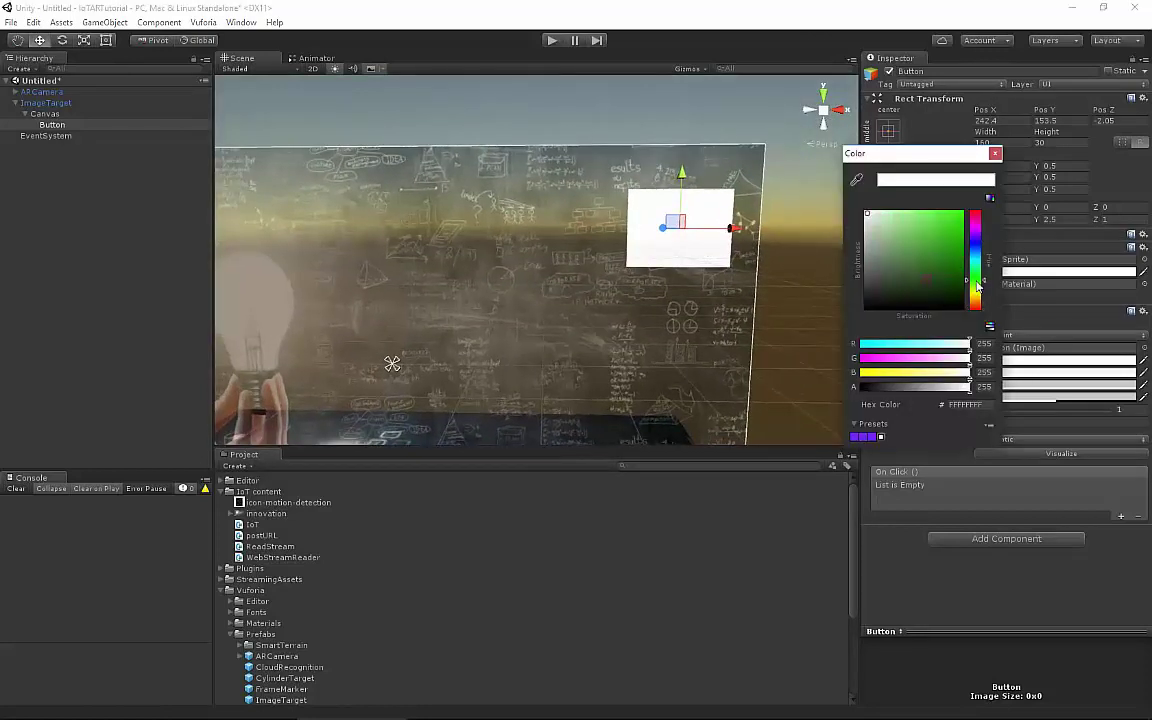
pyautogui.click(968, 213)
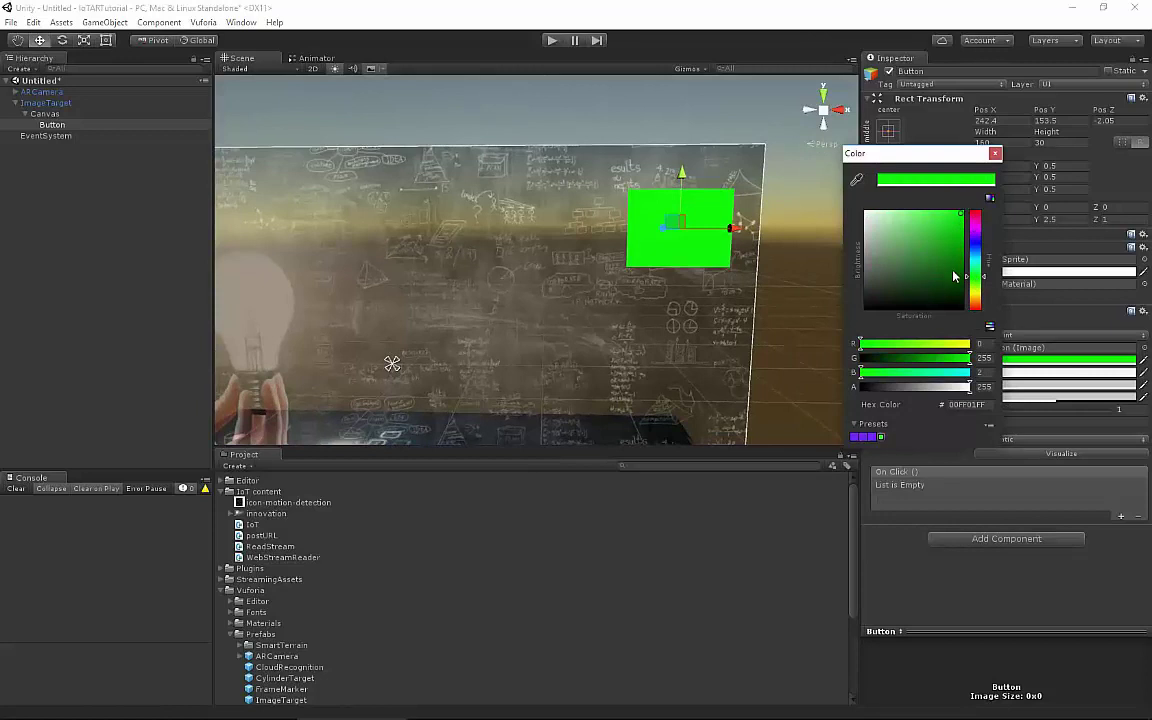
# Duplicate the green button and move the copy beside the original, to about X 149
pyautogui.click(44, 127)
pyautogui.rightClick(50, 122)
pyautogui.click(466, 254)
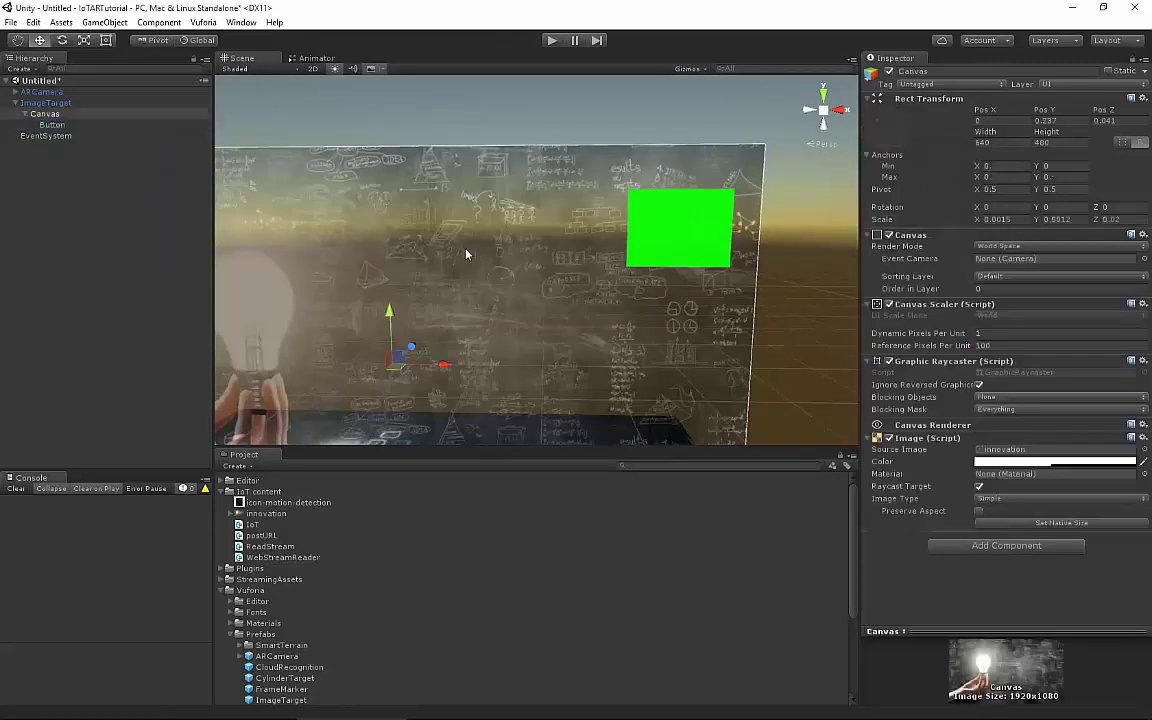
pyautogui.rightClick(54, 127)
pyautogui.click(92, 180)
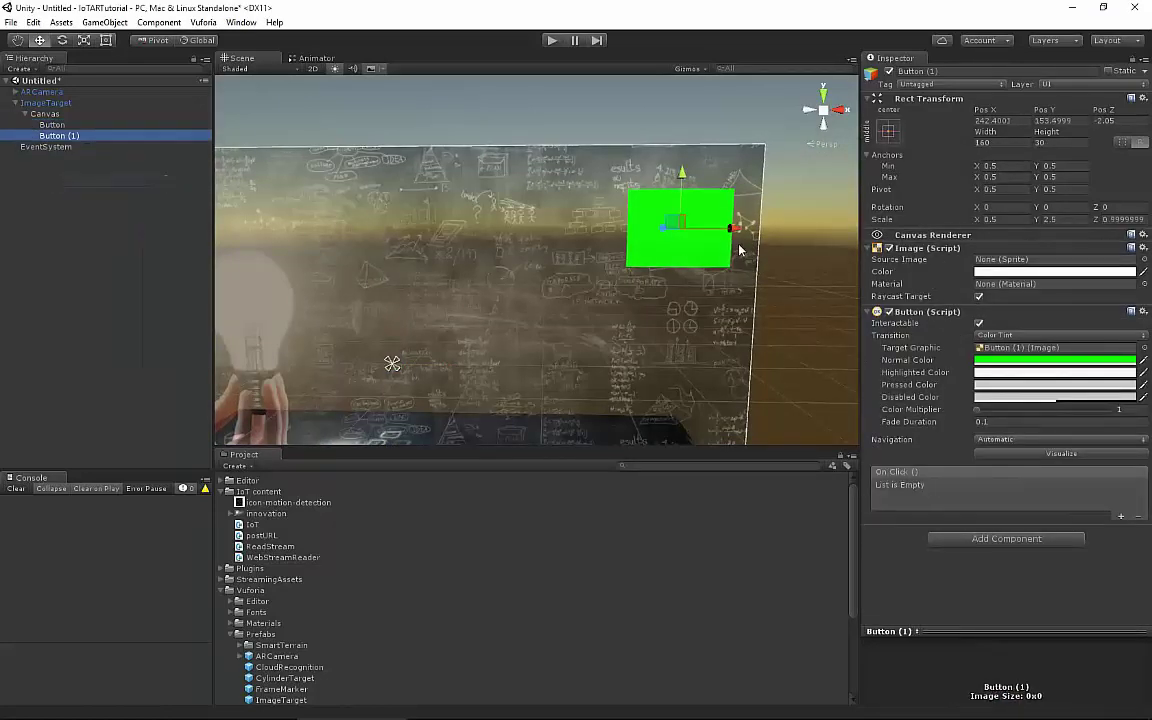
pyautogui.moveTo(735, 232); pyautogui.dragTo(614, 230)
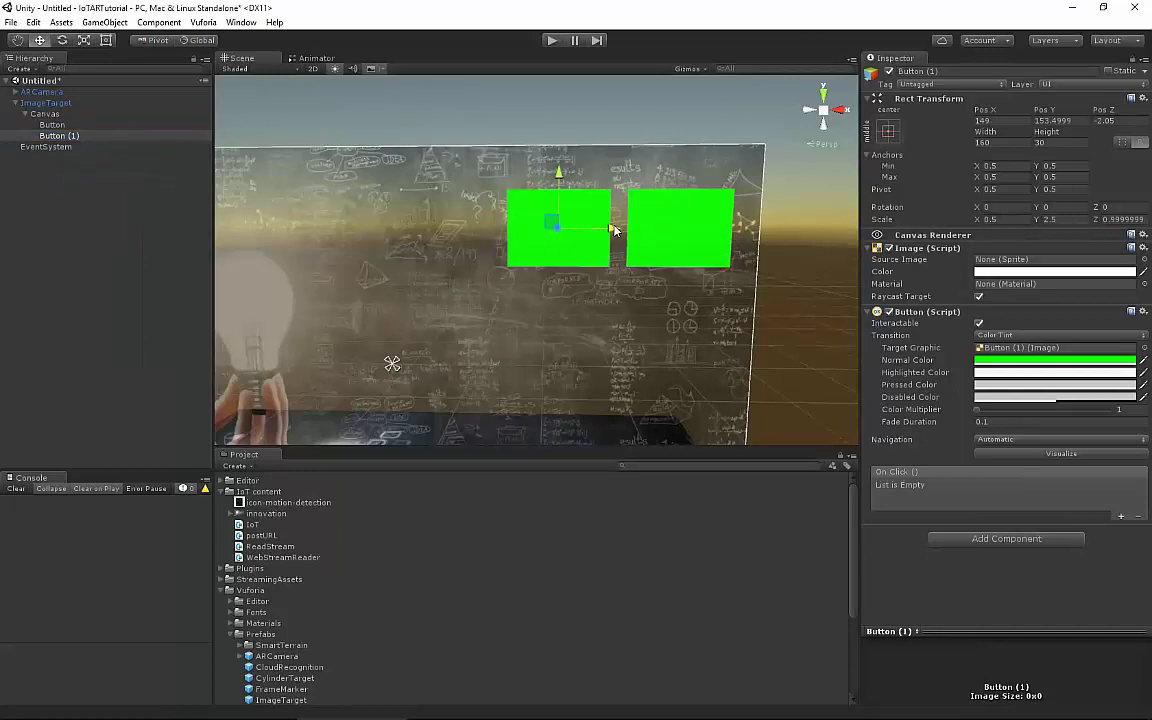
# Reorder the Canvas's children so that the duplicate, Button (1), comes before the original Button
pyautogui.rightClick(57, 133)
pyautogui.click(44, 127)
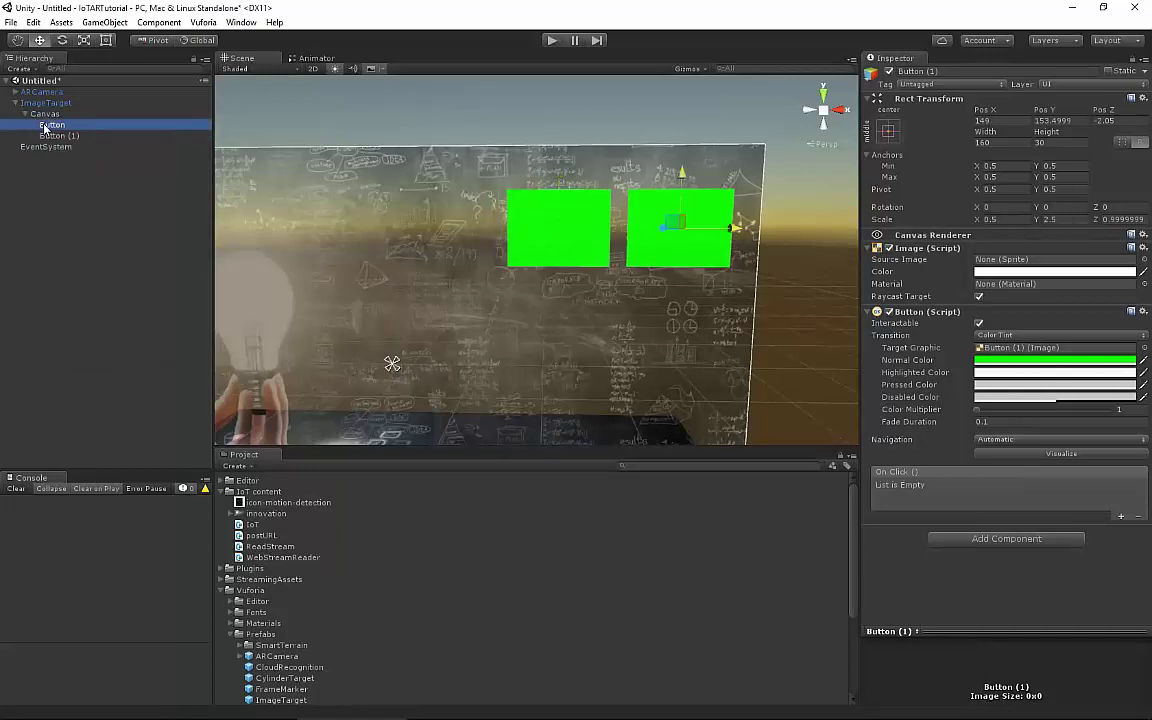
pyautogui.rightClick(53, 124)
pyautogui.click(33, 122)
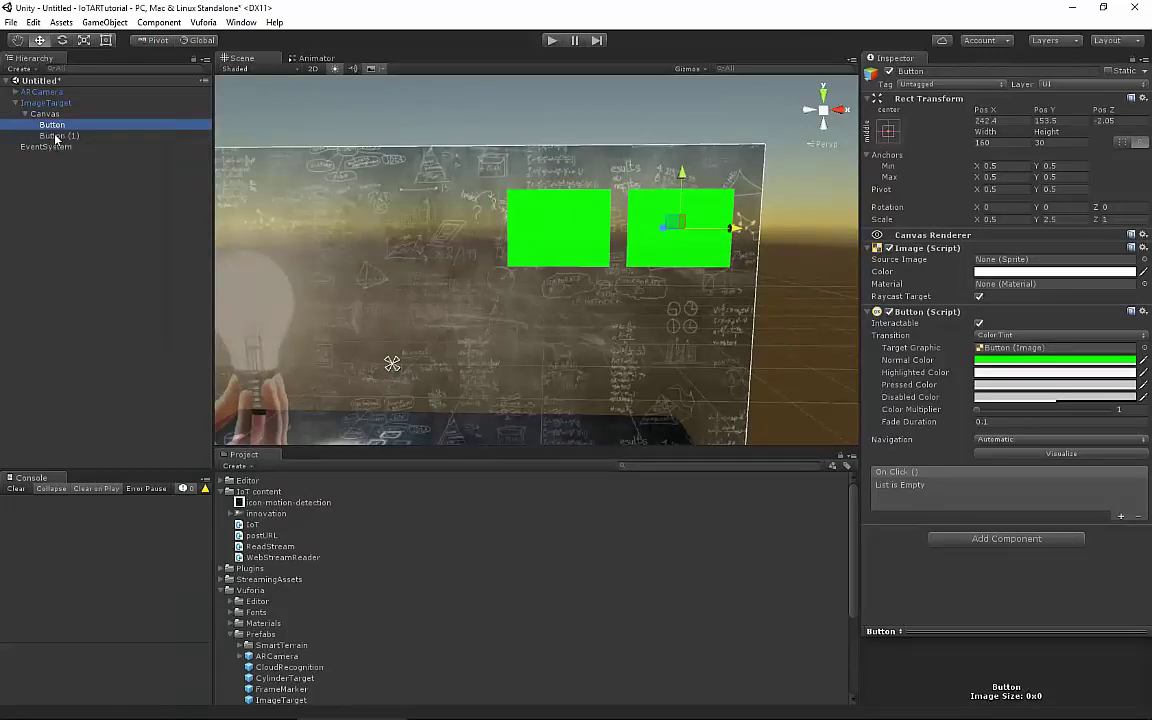
pyautogui.click(56, 137)
pyautogui.moveTo(56, 135); pyautogui.dragTo(56, 119)
# Rename Button (1) as TemperatureButton
pyautogui.rightClick(57, 125)
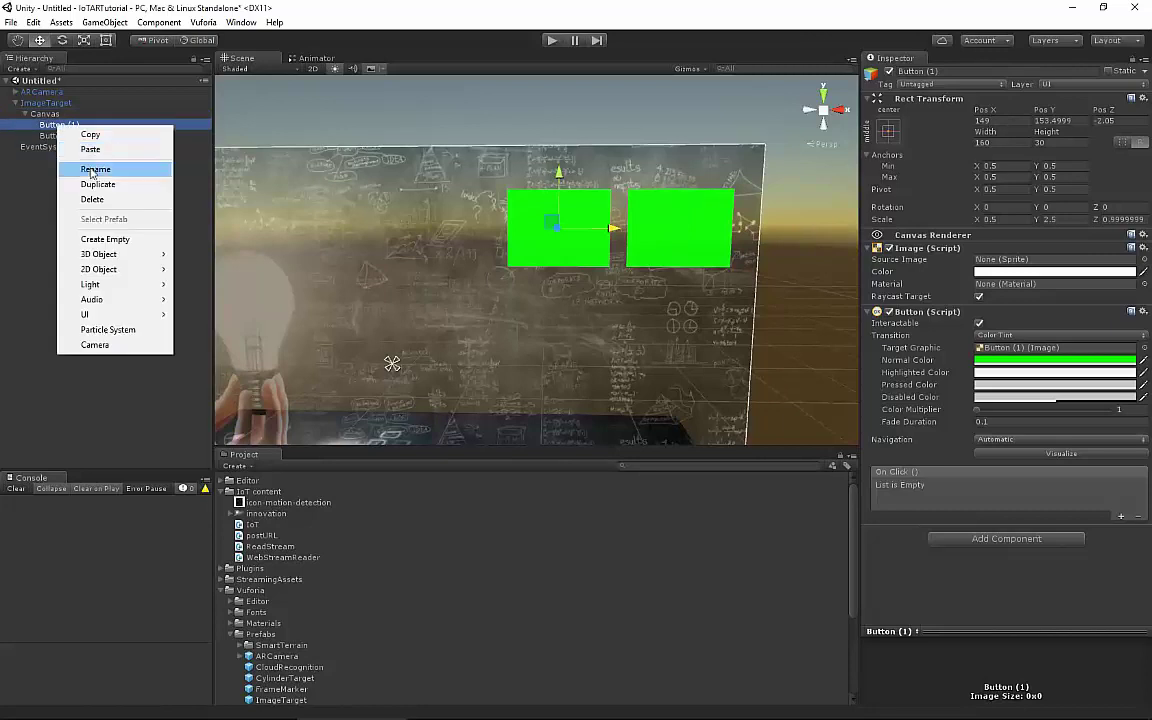
pyautogui.click(95, 169)
pyautogui.click(41, 125)
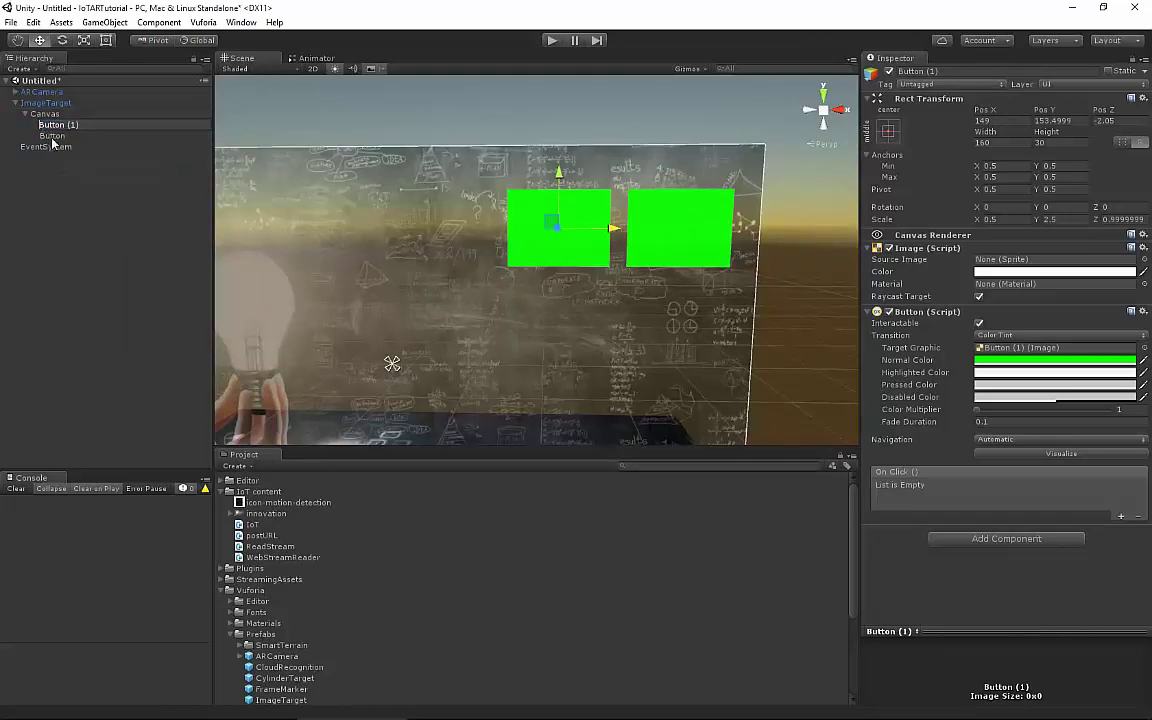
pyautogui.write('Temperature')
pyautogui.press('BackSpace')
pyautogui.press('Return')
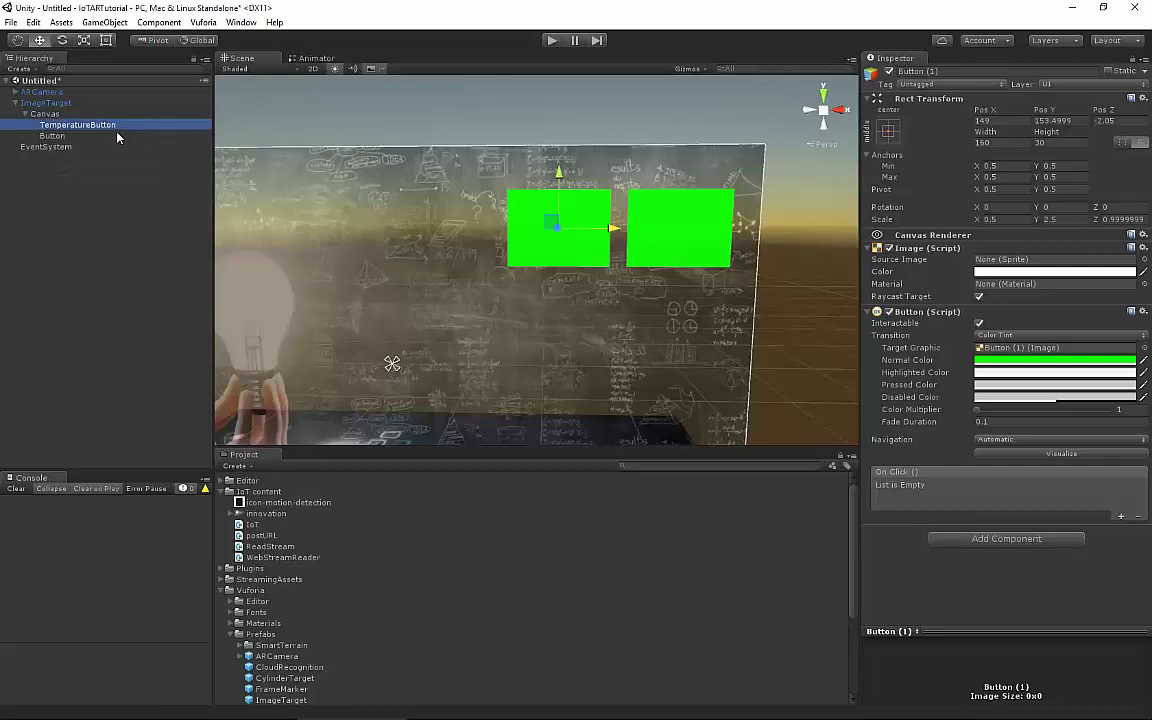
# Rename the original Button as HumidityButton
pyautogui.rightClick(60, 135)
pyautogui.click(80, 176)
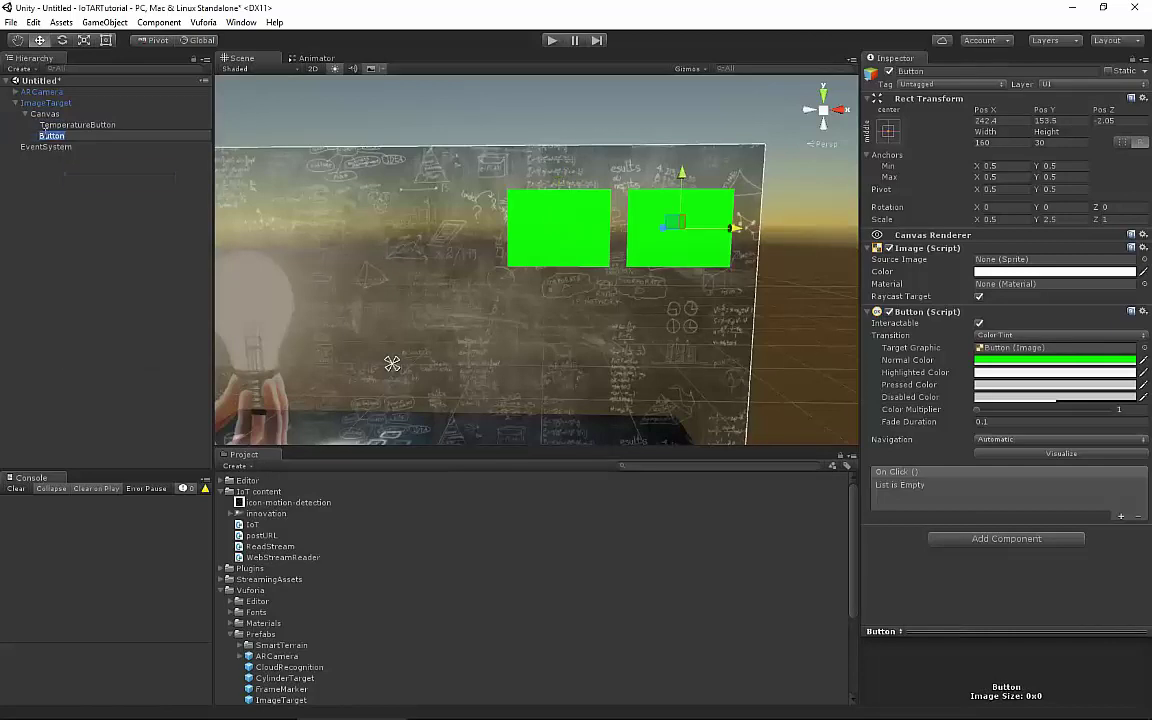
pyautogui.write('Humidity')
pyautogui.press('Return')
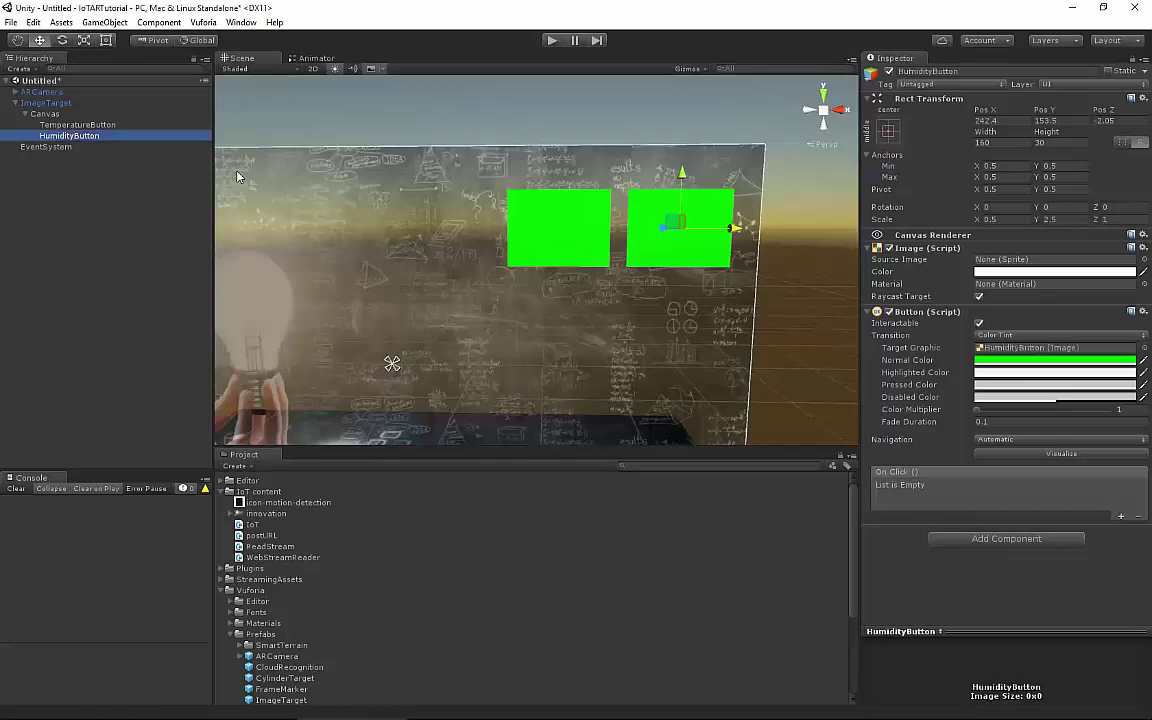
# Add a UI Text element as a child of TemperatureButton
pyautogui.click(83, 125)
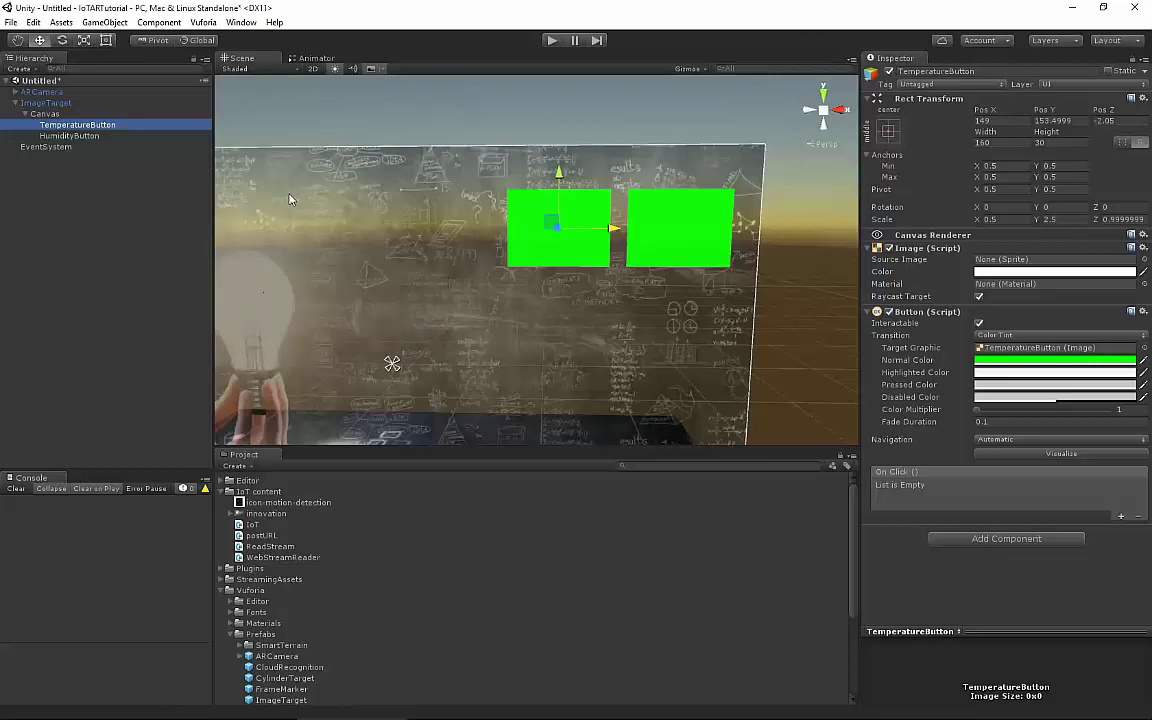
pyautogui.rightClick(88, 125)
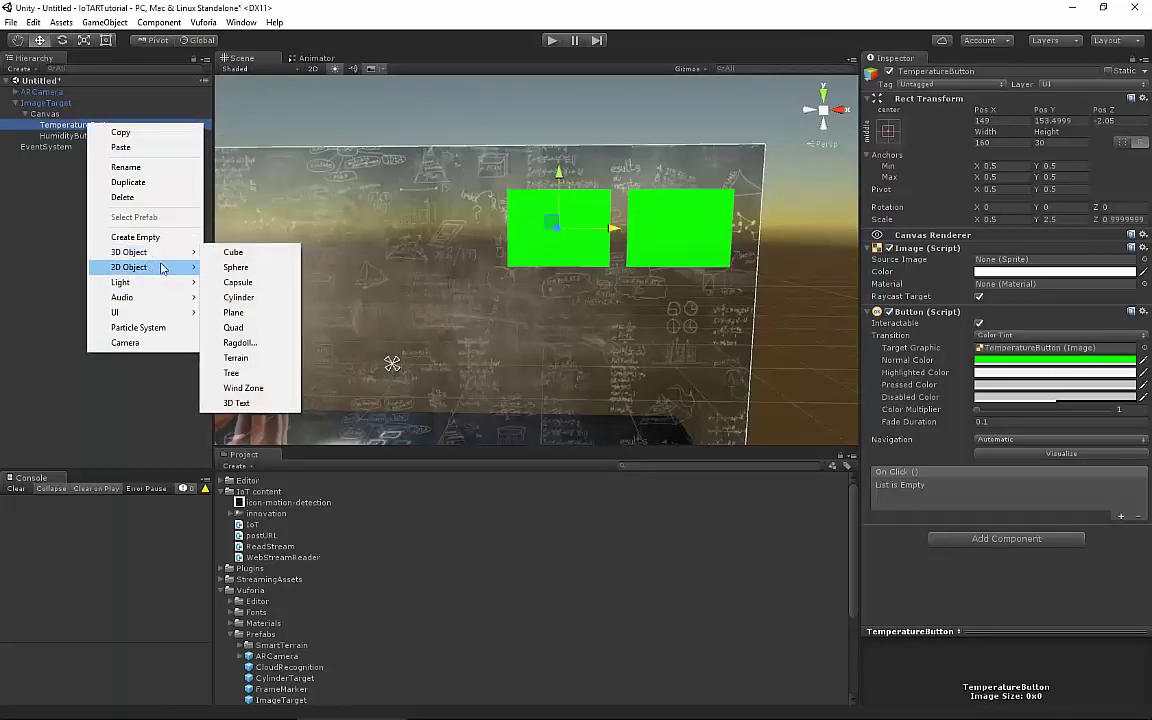
pyautogui.moveTo(150, 312)
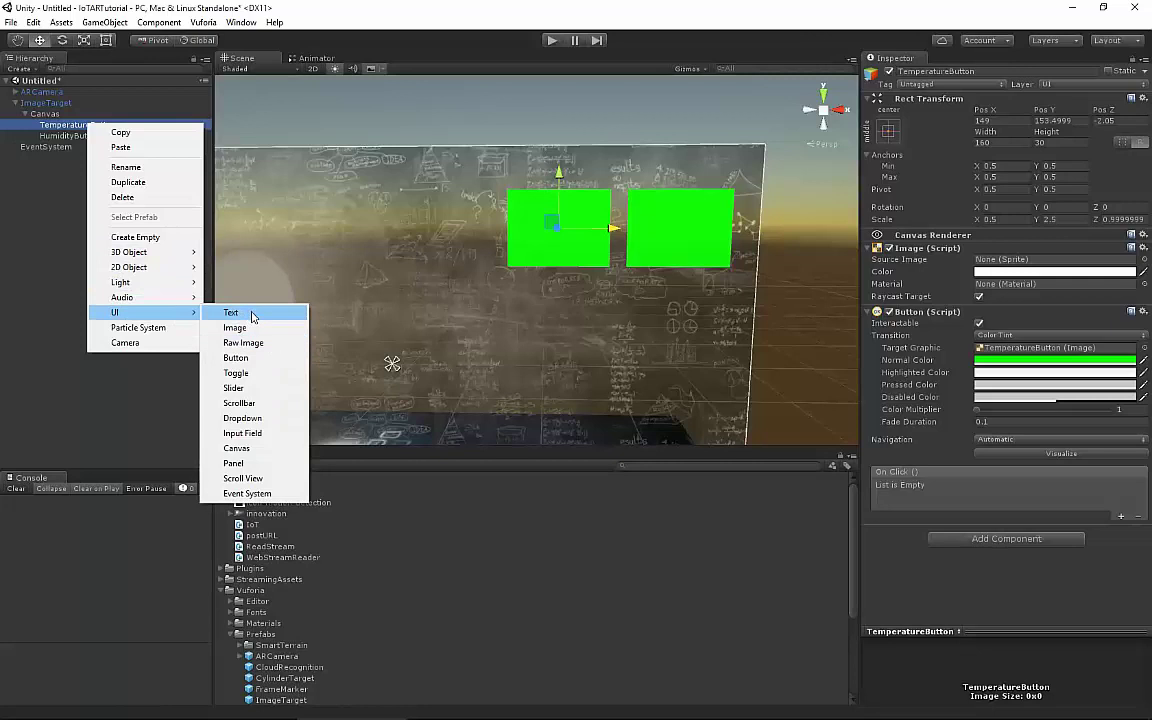
pyautogui.click(252, 316)
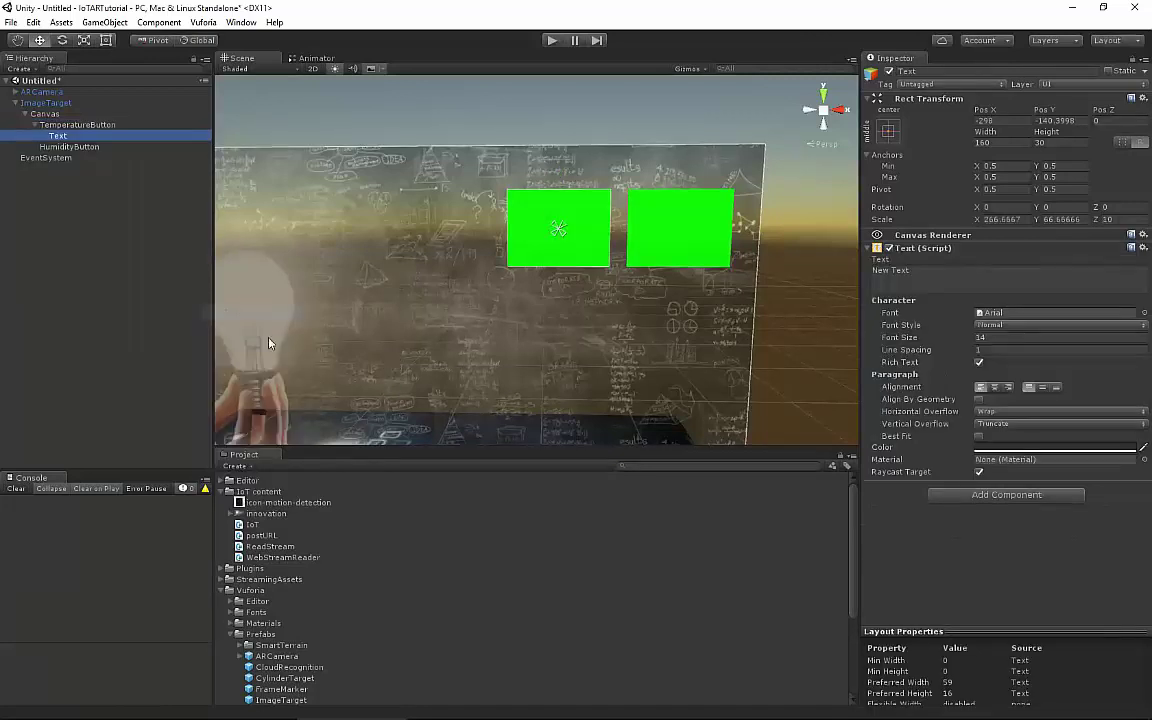
# Make the new Text element's colour white and set its content to "Temperature"
pyautogui.click(940, 274)
pyautogui.click(72, 125)
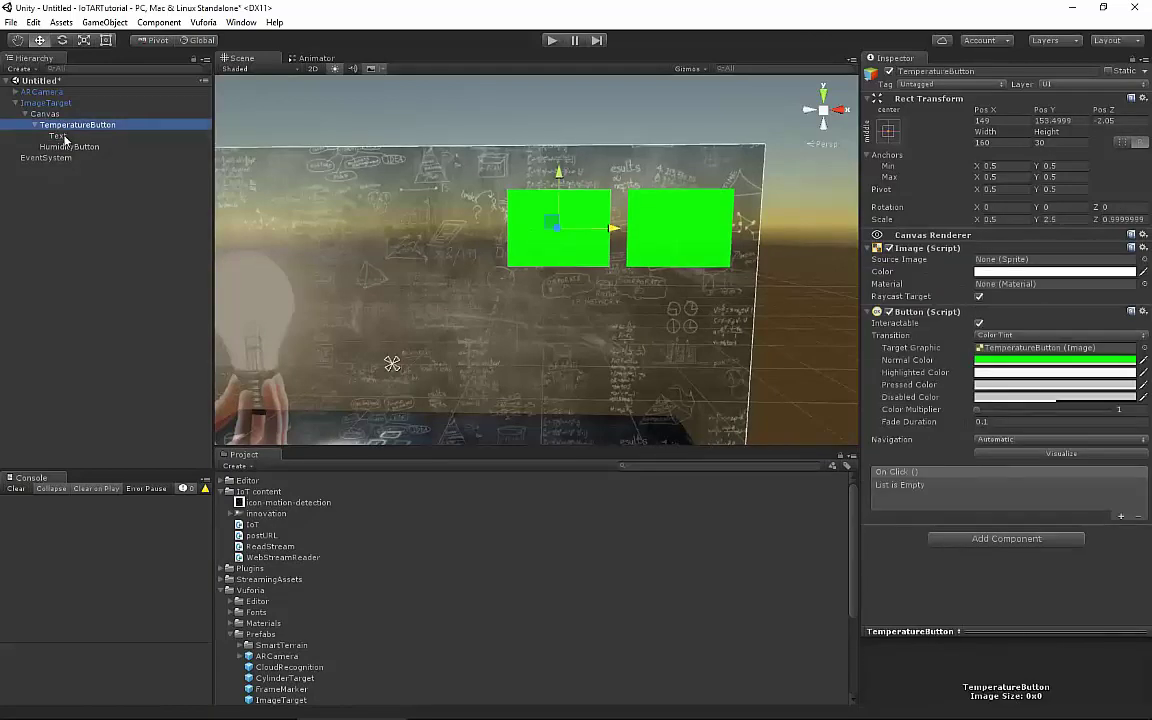
pyautogui.click(62, 136)
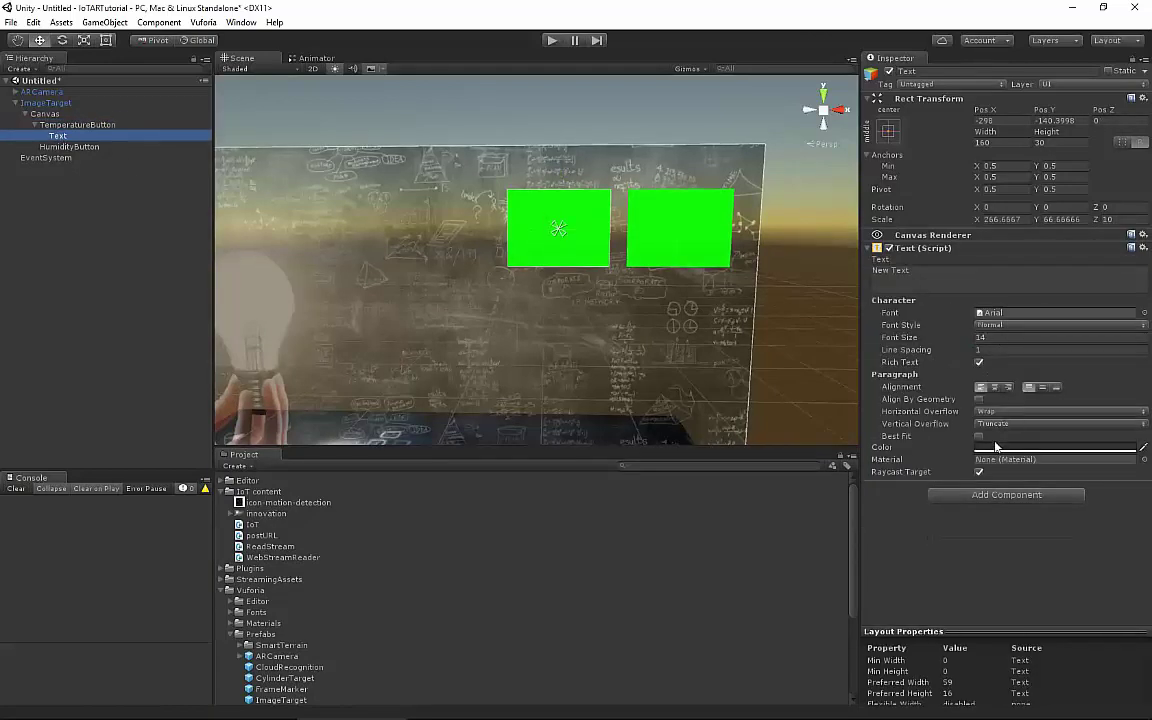
pyautogui.click(1050, 447)
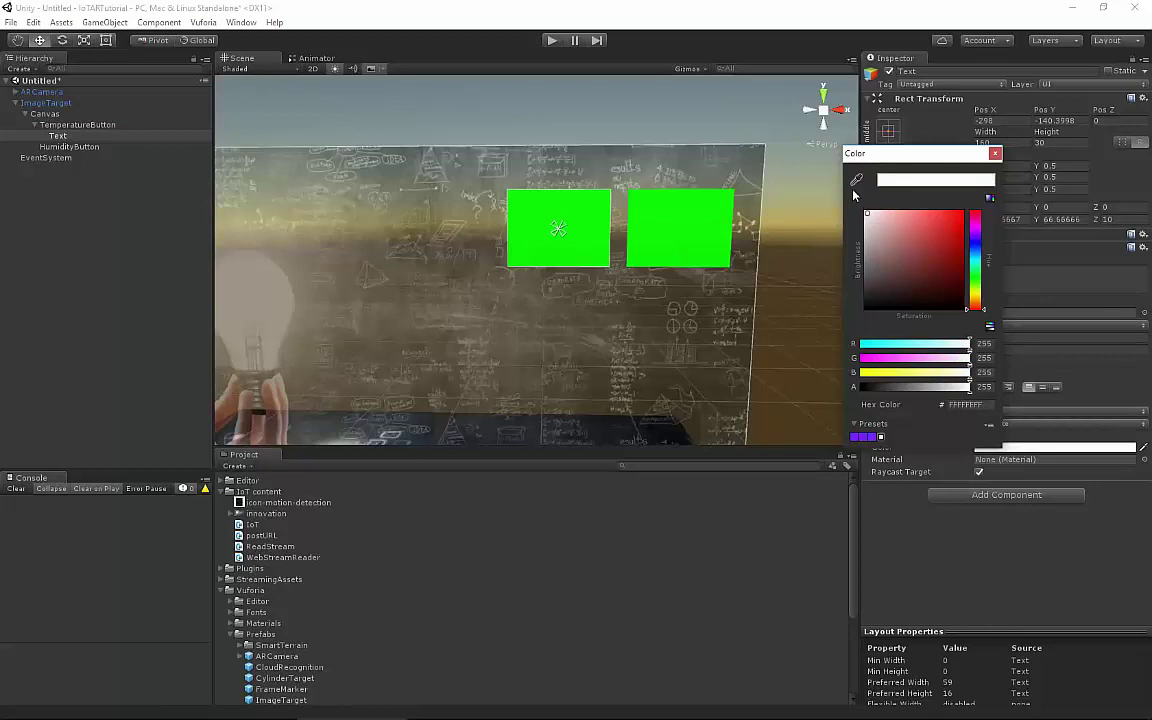
pyautogui.click(876, 270)
pyautogui.hotkey('ctrl', 'a')
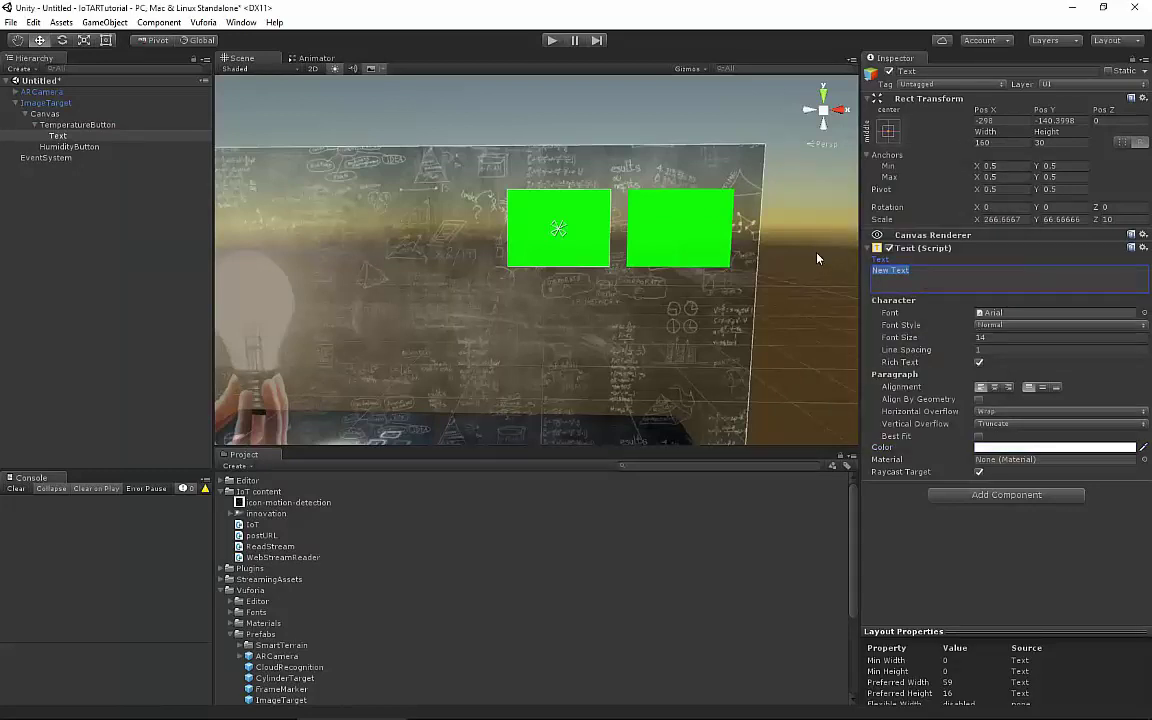
pyautogui.write('Temperature')
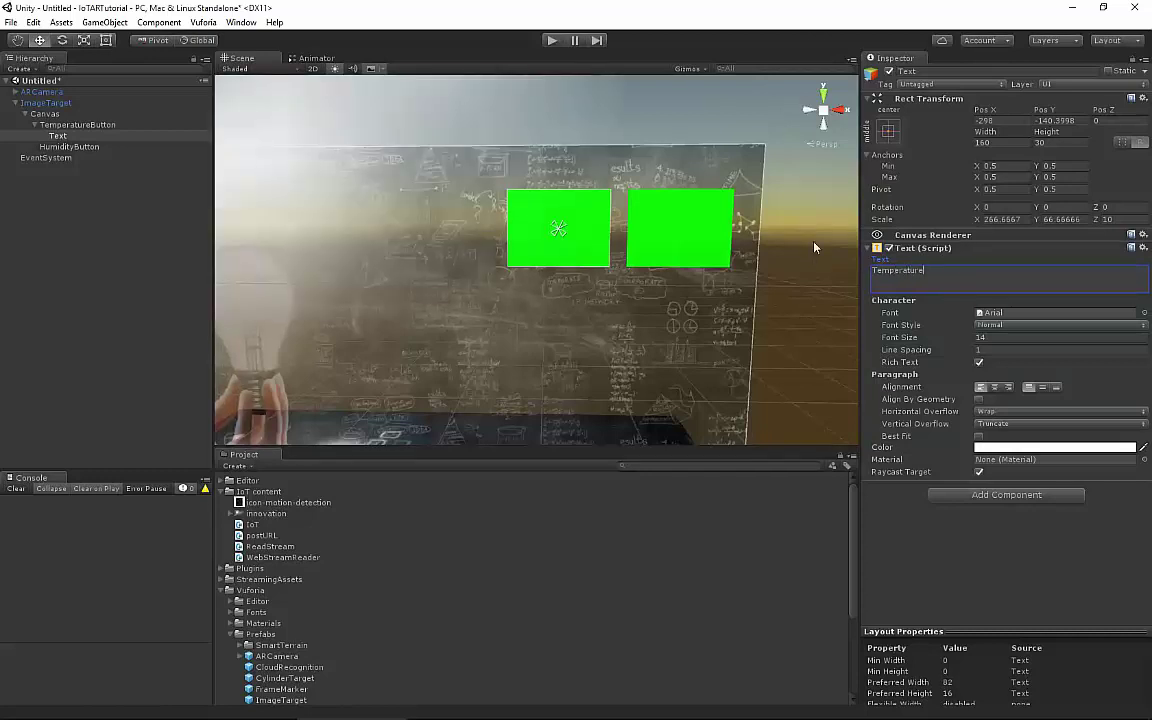
# Set the scale of TemperatureButton's Text to 0.5 in X and 2.5 in Y
pyautogui.moveTo(552, 227); pyautogui.dragTo(299, 164, button='right')
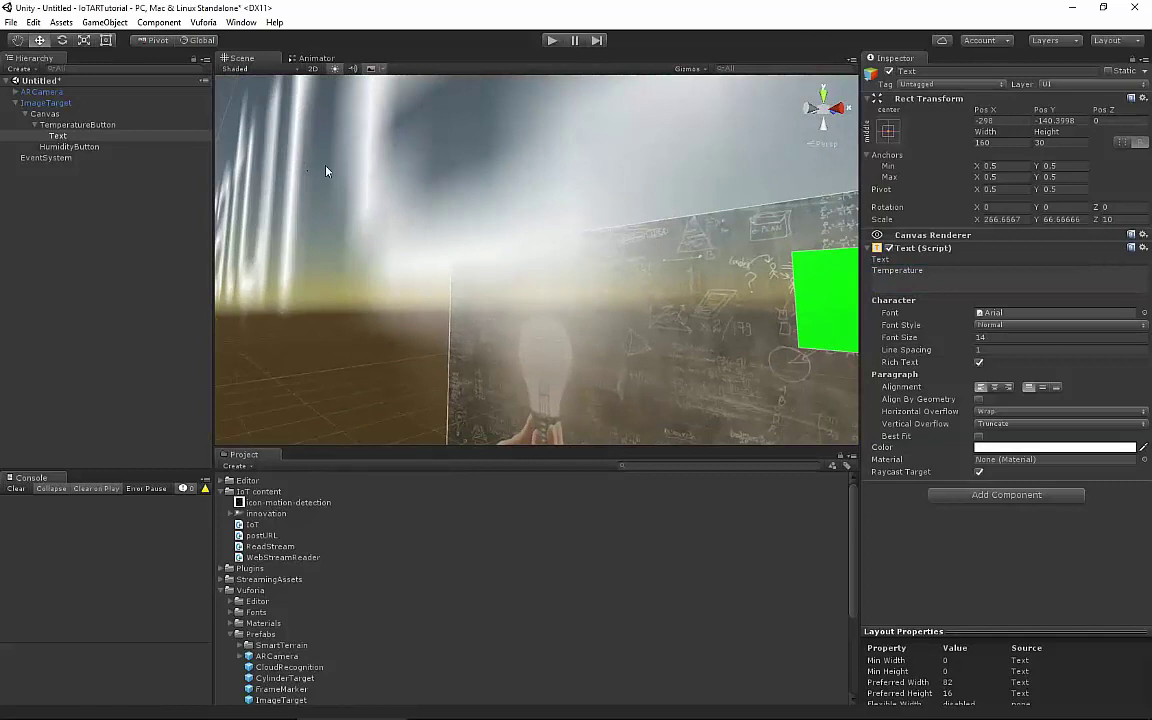
pyautogui.click(998, 219)
pyautogui.write('0.1')
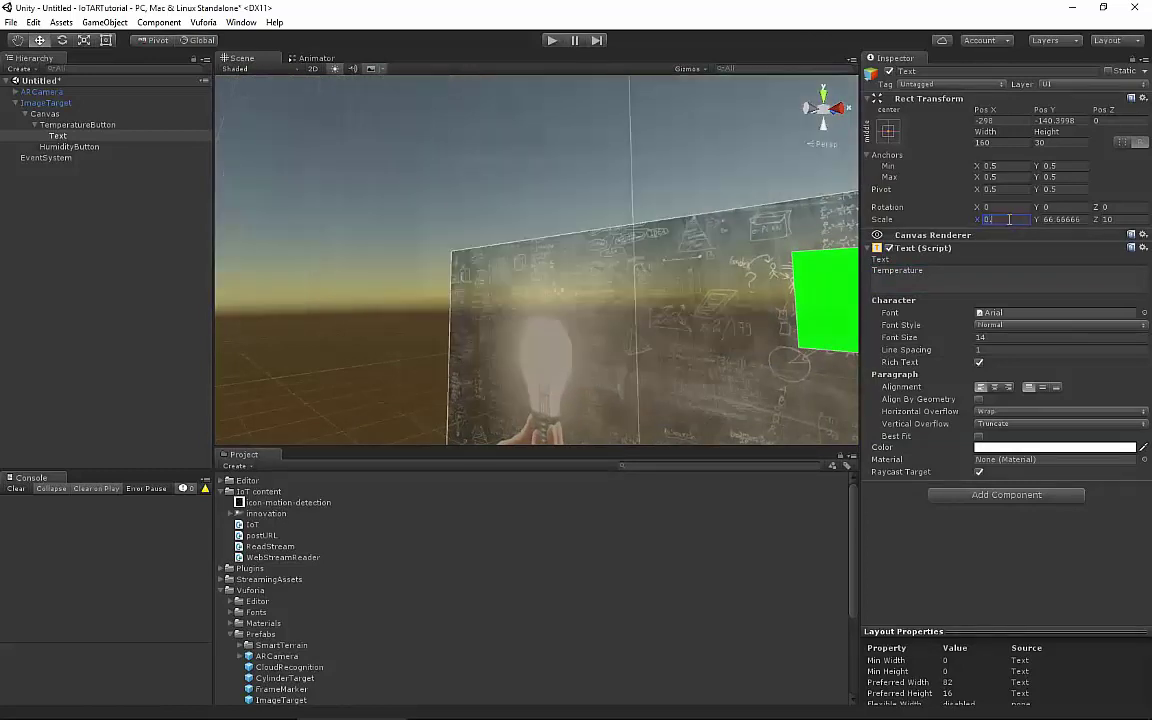
pyautogui.press('BackSpace')
pyautogui.write('5')
pyautogui.click(1068, 221)
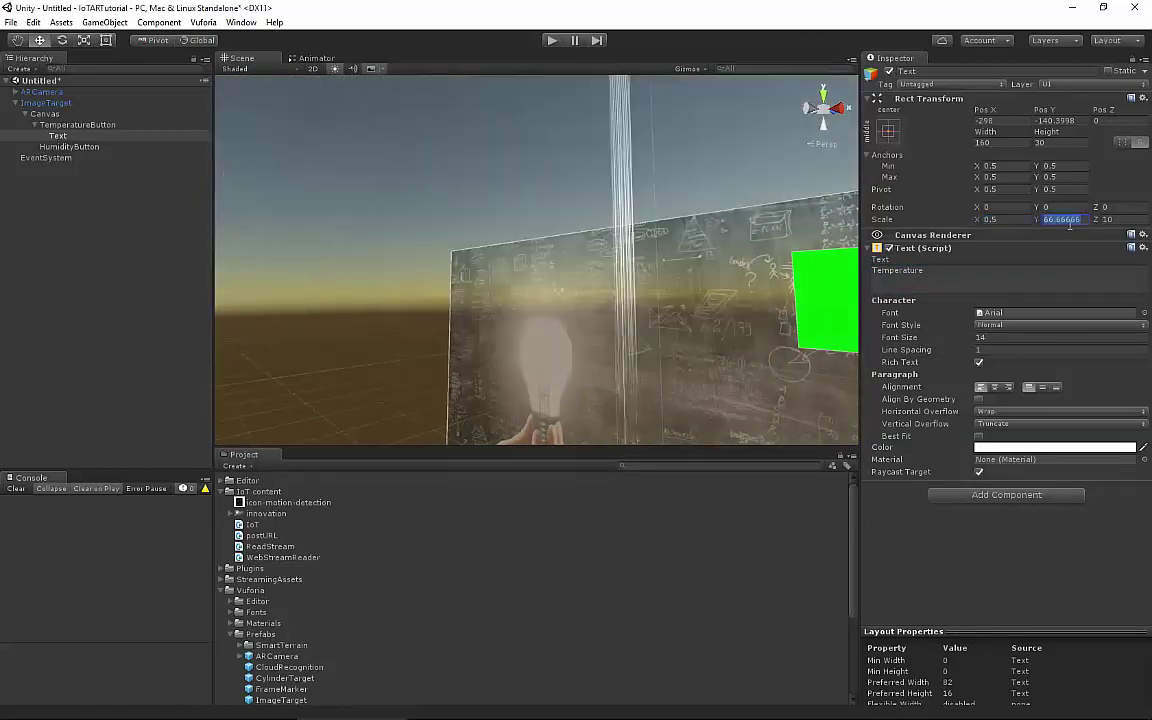
pyautogui.write('0.5')
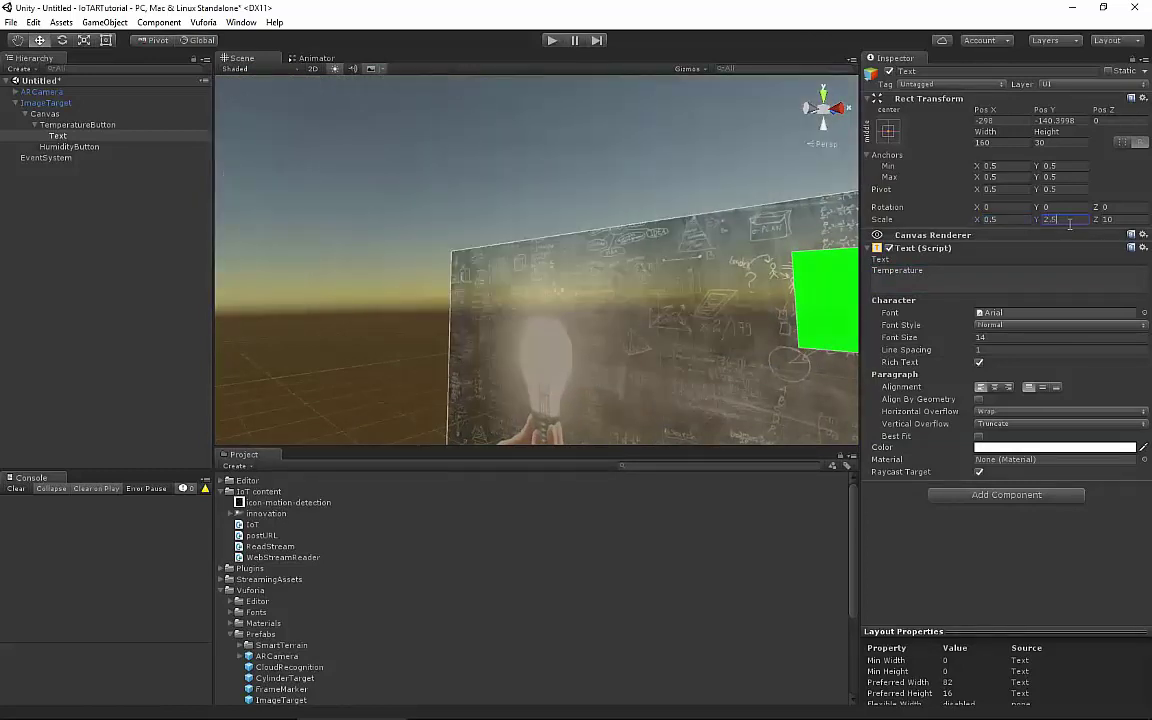
# Focus the scene on TemperatureButton's Text and set its Y scale to 0.5
pyautogui.doubleClick(92, 147)
pyautogui.doubleClick(87, 136)
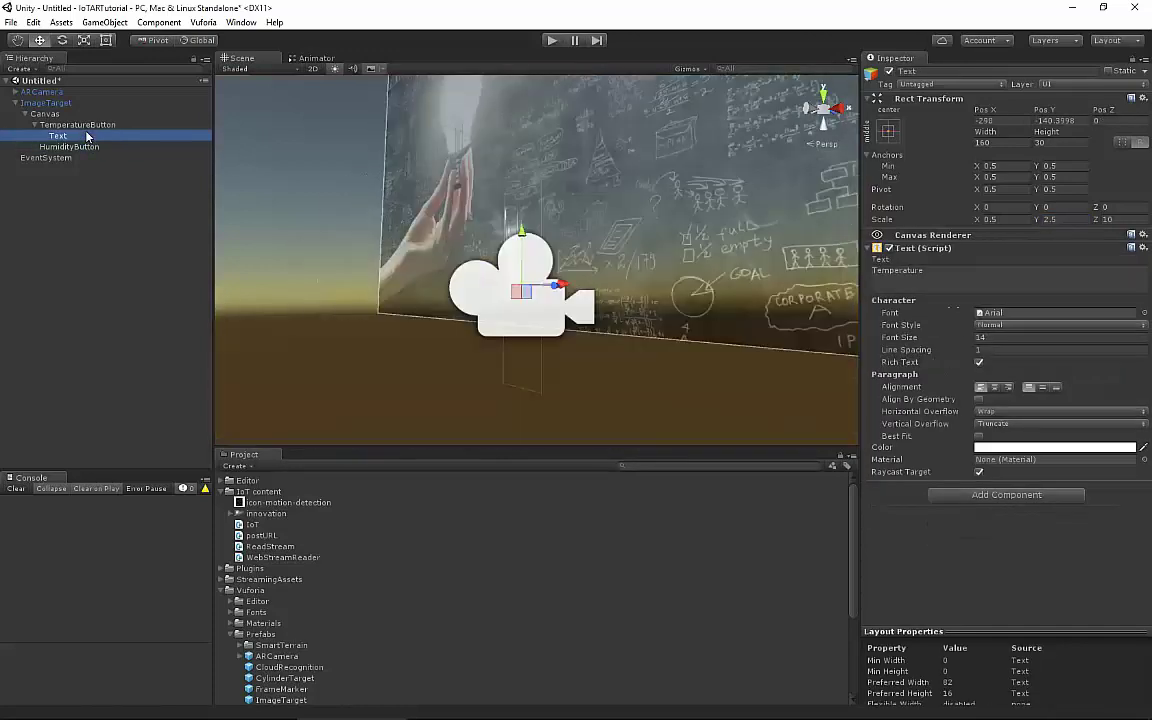
pyautogui.moveTo(370, 186); pyautogui.dragTo(371, 186, button='right')
pyautogui.keyDown('alt'); pyautogui.moveTo(371, 187); pyautogui.dragTo(422, 172); pyautogui.keyUp('alt')
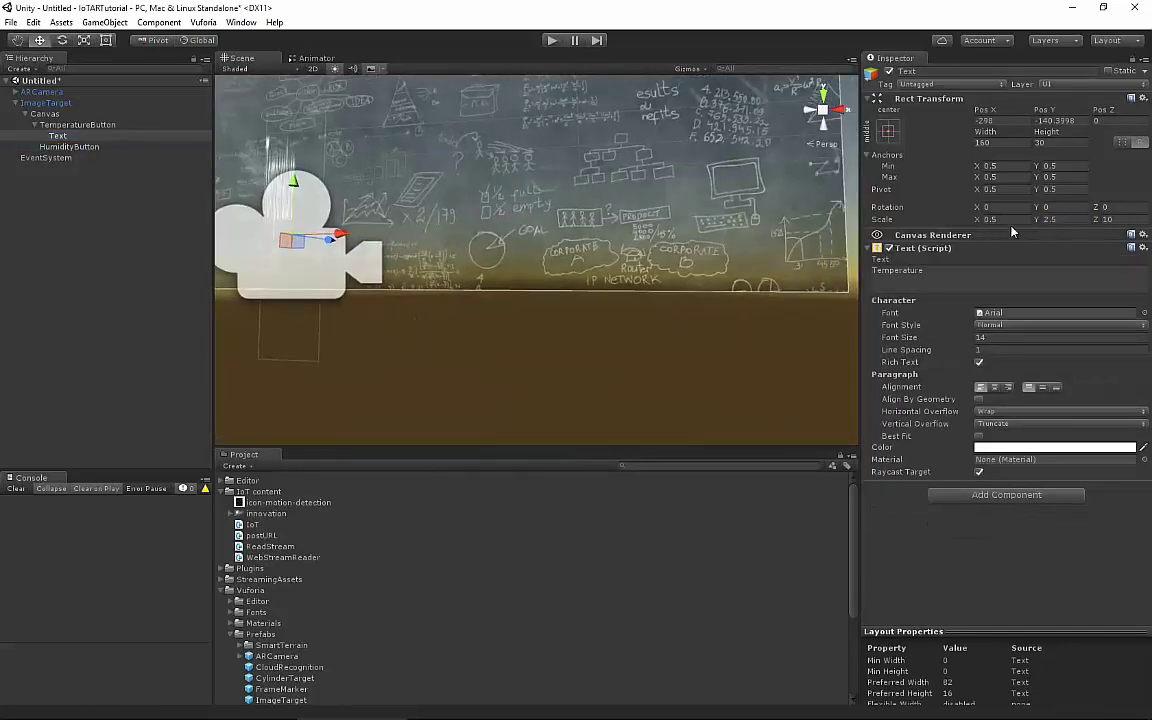
pyautogui.click(1050, 219)
pyautogui.write('0.5')
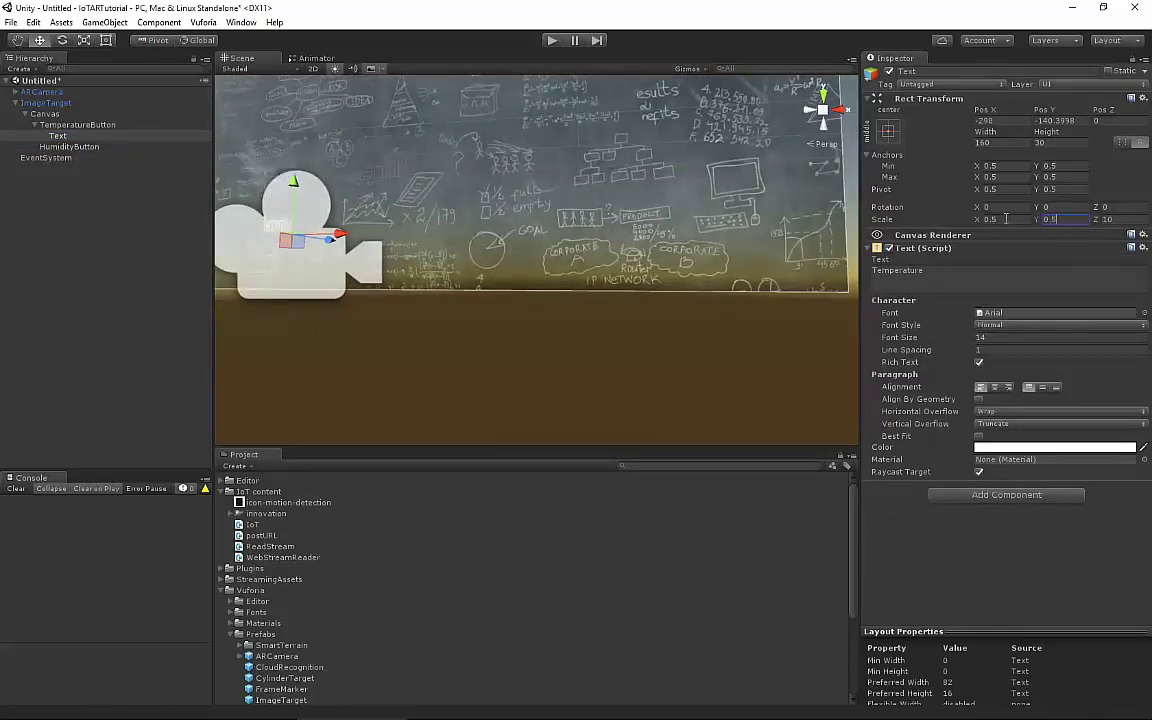
pyautogui.scroll(-3, 267, 212)
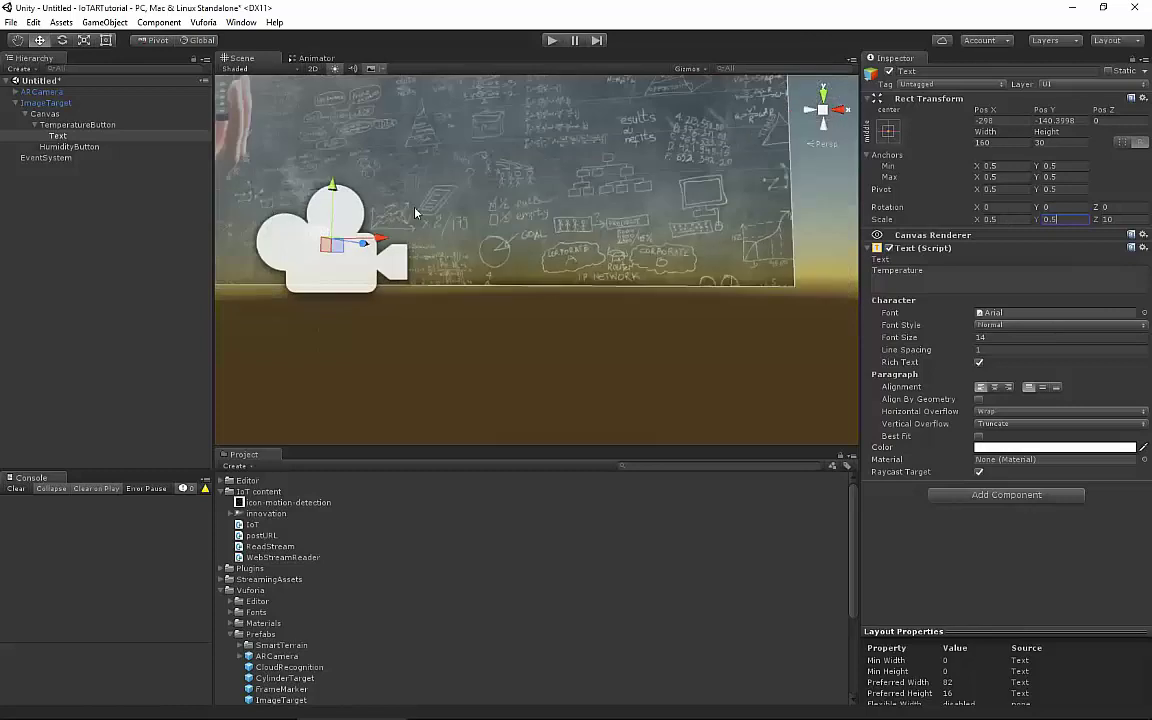
# Centre the Text on TemperatureButton by setting its Pos X and Pos Y to 0
pyautogui.click(1016, 121)
pyautogui.write('0')
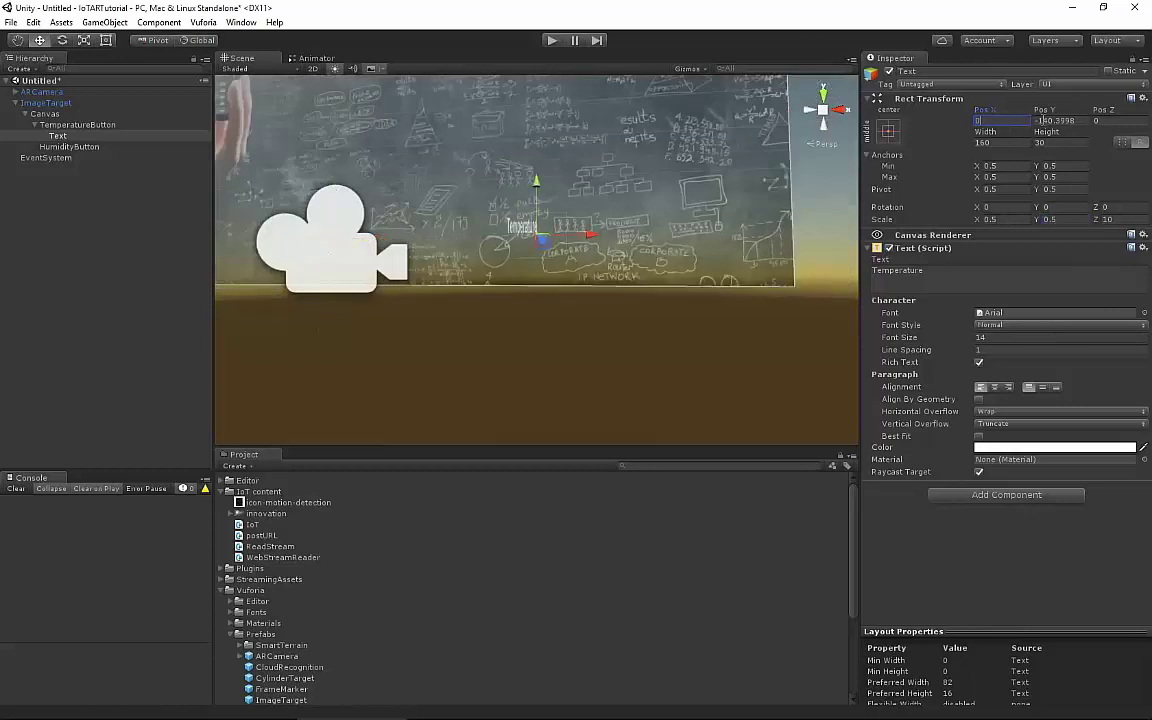
pyautogui.click(1044, 120)
pyautogui.write('0')
# Set the font style of the Temperature text to Bold, keeping its alignment left
pyautogui.scroll(-5, 594, 149)
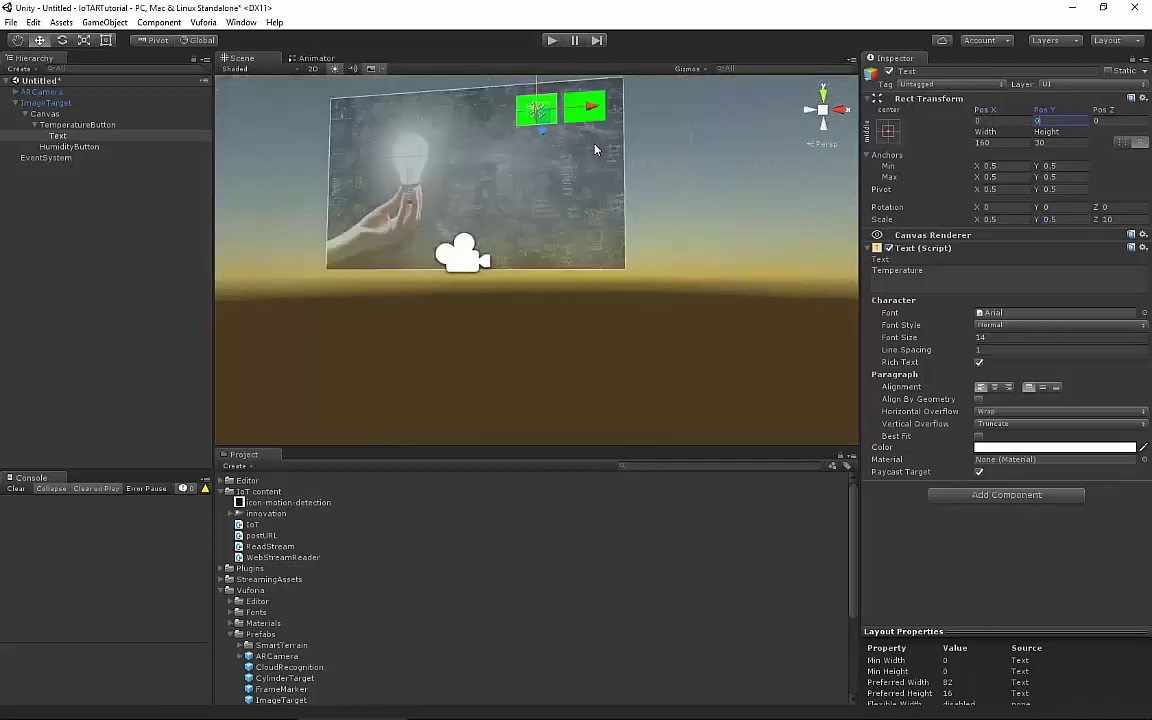
pyautogui.moveTo(594, 149); pyautogui.dragTo(656, 293, button='middle')
pyautogui.scroll(3, 590, 258)
pyautogui.scroll(5, 590, 258)
pyautogui.scroll(-4, 668, 236)
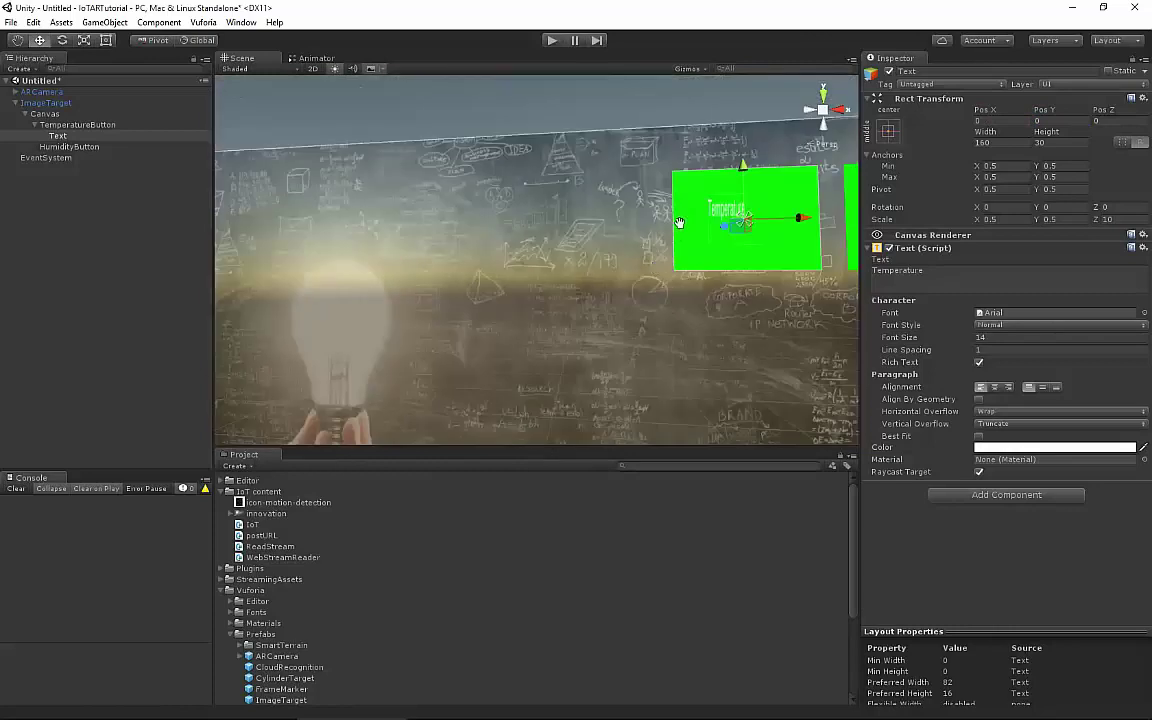
pyautogui.moveTo(679, 224); pyautogui.dragTo(643, 243, button='middle')
pyautogui.scroll(6, 643, 243)
pyautogui.scroll(-4, 667, 238)
pyautogui.scroll(5, 668, 238)
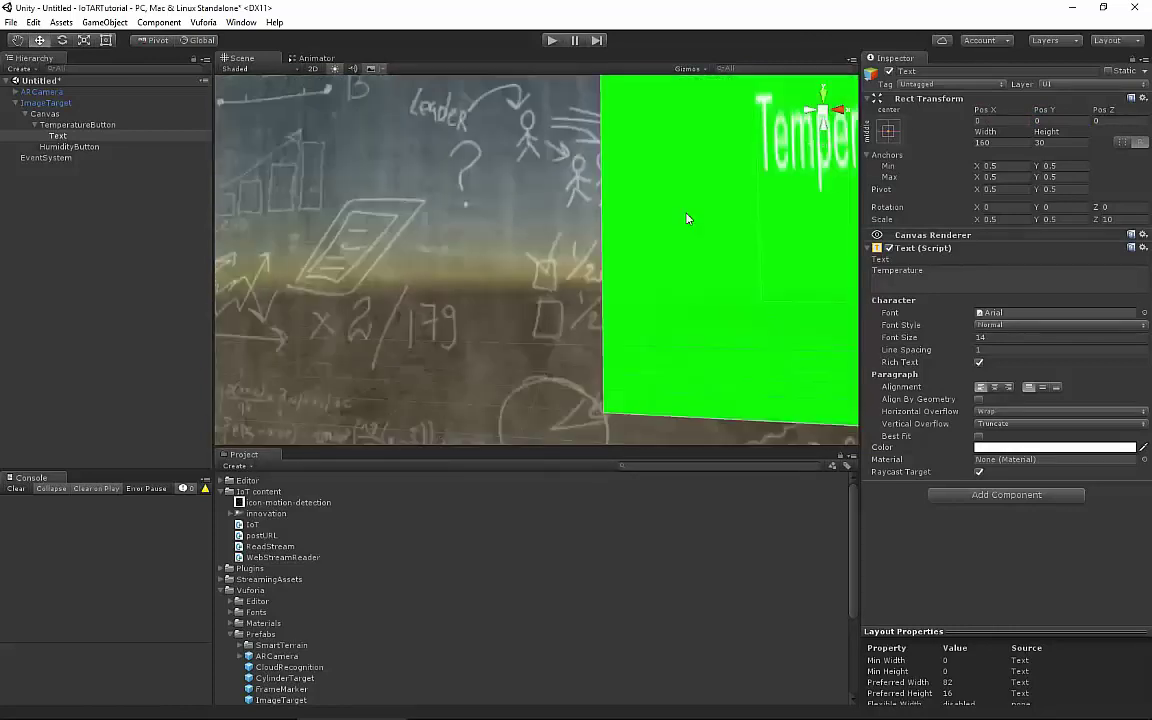
pyautogui.click(996, 388)
pyautogui.click(983, 389)
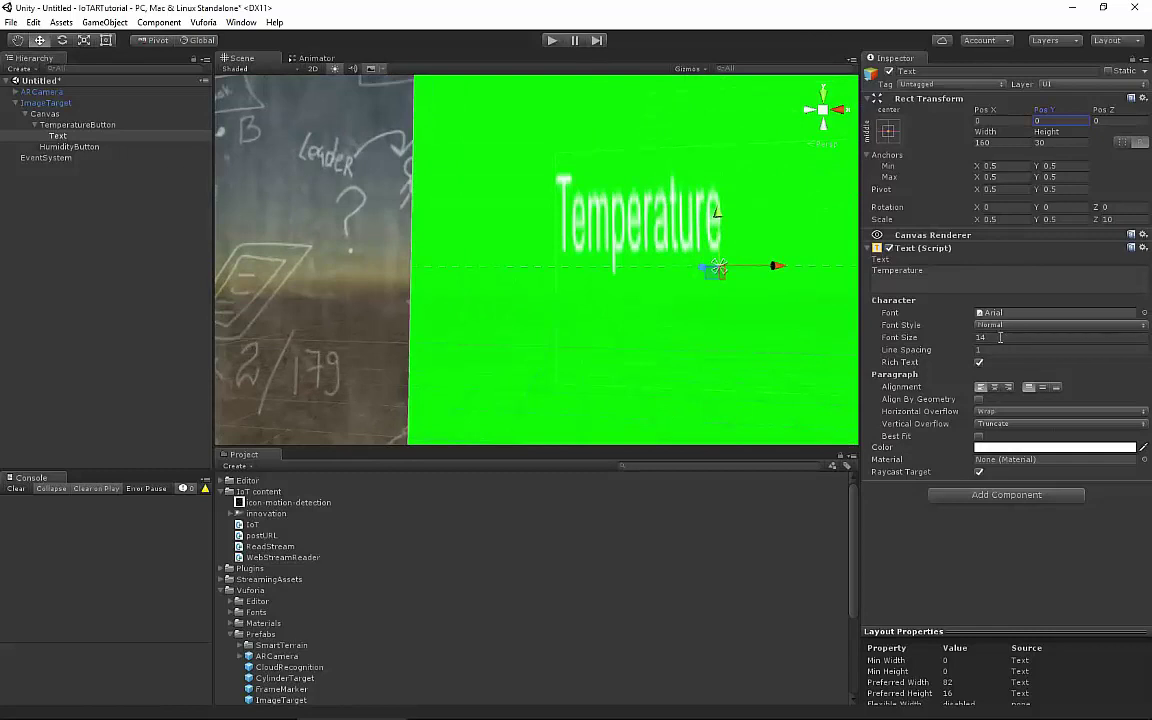
pyautogui.click(1010, 325)
pyautogui.click(995, 351)
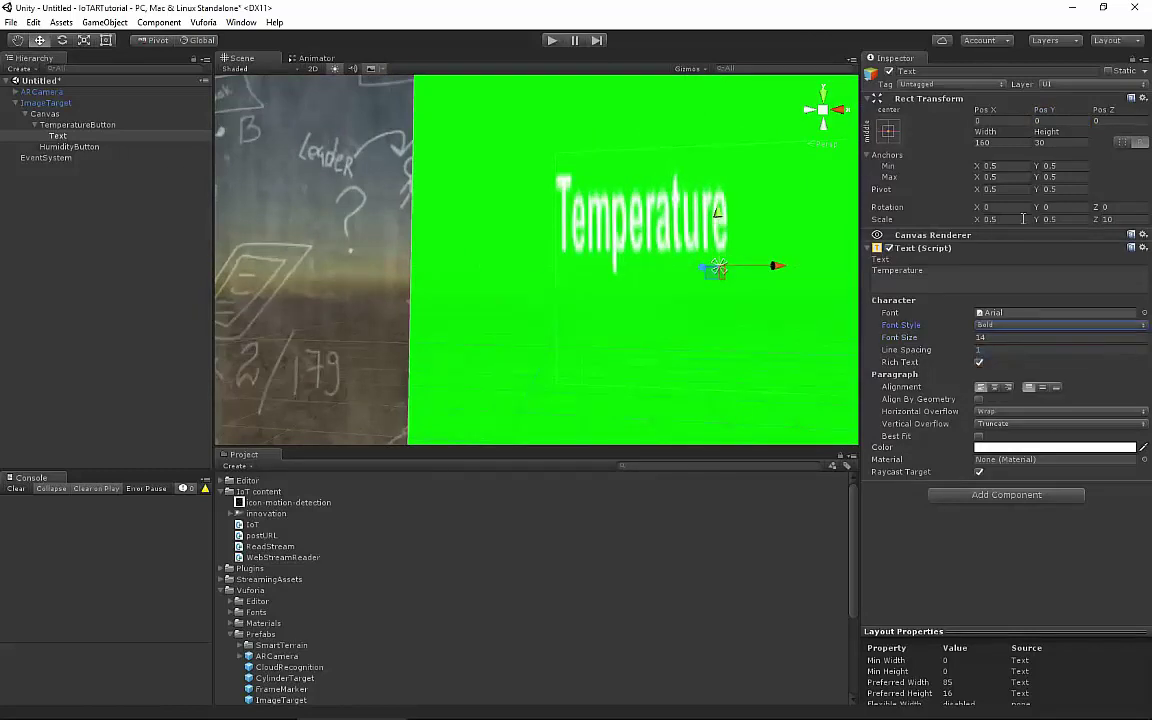
# Reduce the Temperature text's Y scale to about 0.23
pyautogui.moveTo(1041, 220); pyautogui.dragTo(1036, 220)
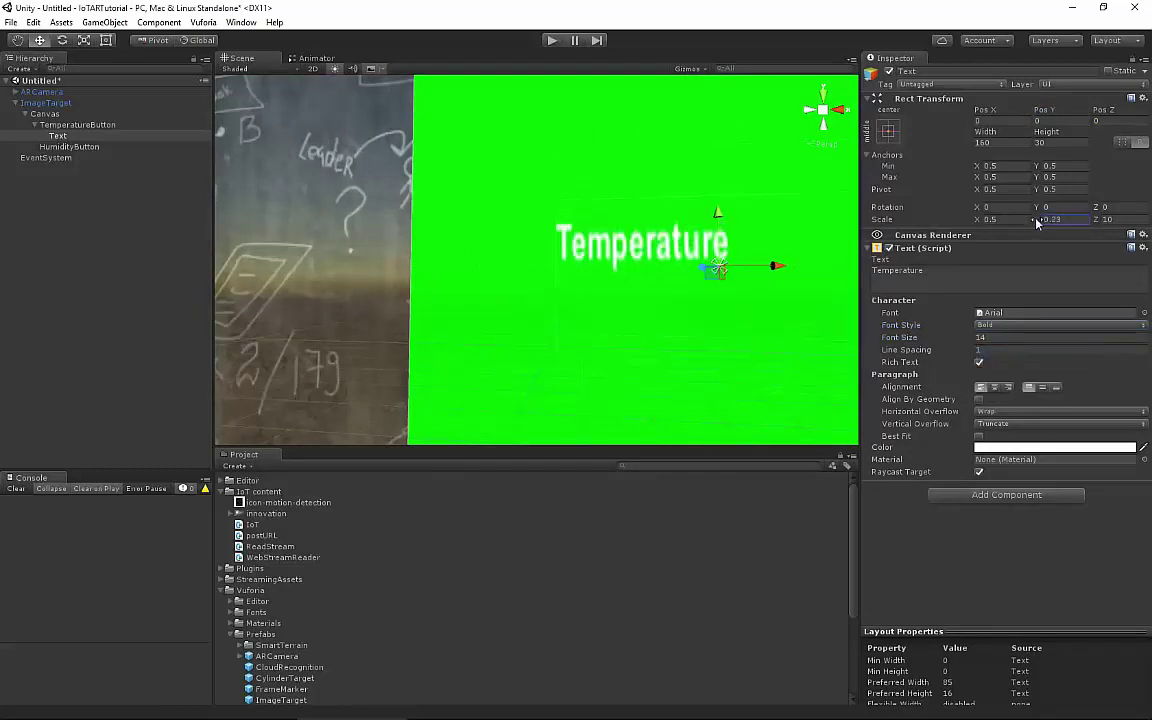
pyautogui.scroll(-4, 748, 279)
pyautogui.scroll(1, 604, 256)
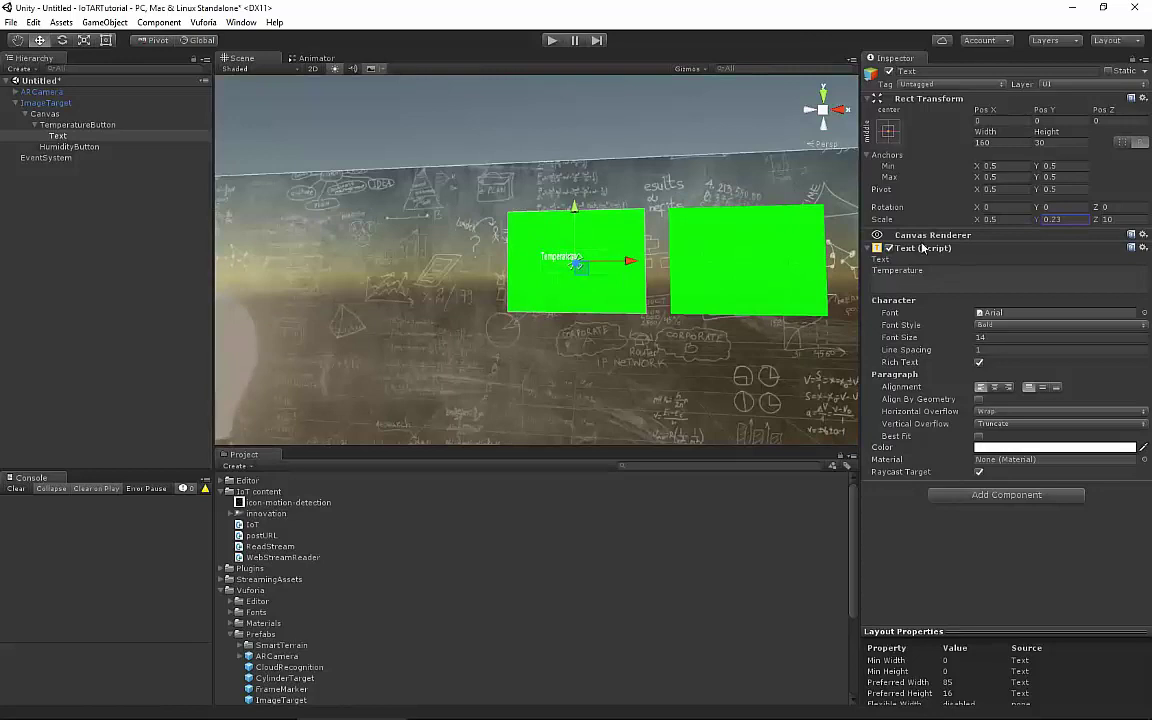
# Set the Temperature text's scale to 1 in X and 0.5 in Y, and shift it to about Pos X 5.2
pyautogui.click(986, 219)
pyautogui.write('1')
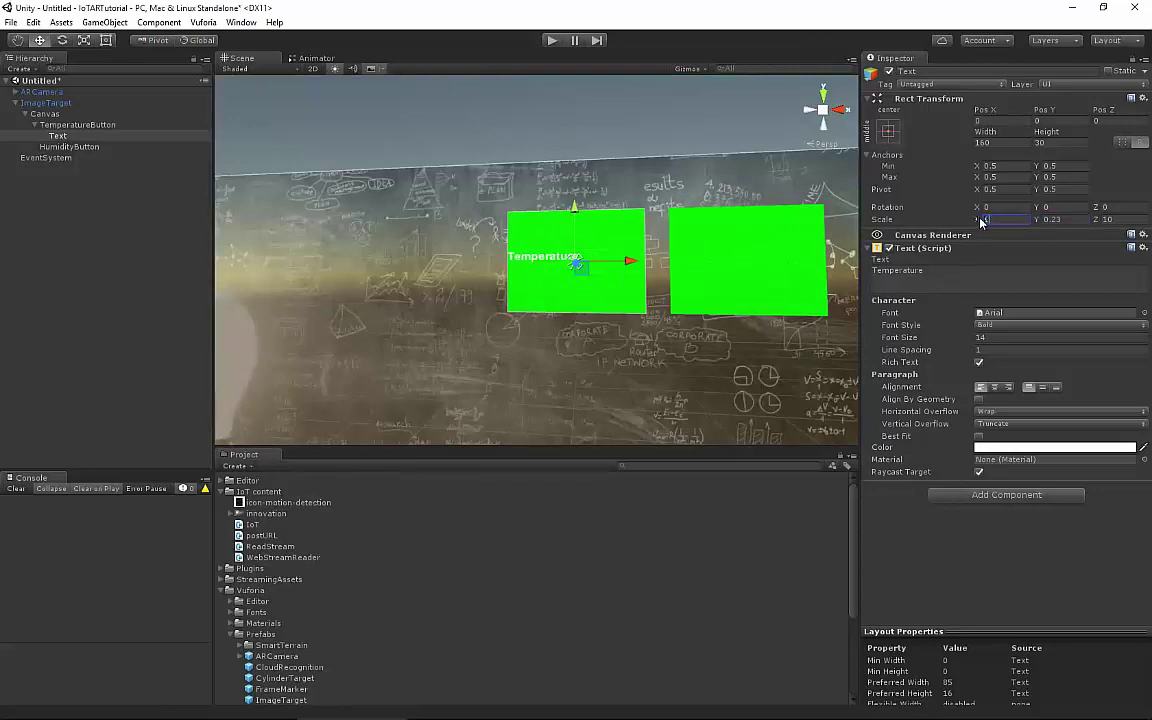
pyautogui.press('Tab')
pyautogui.write('0.5')
pyautogui.moveTo(625, 261); pyautogui.dragTo(631, 262)
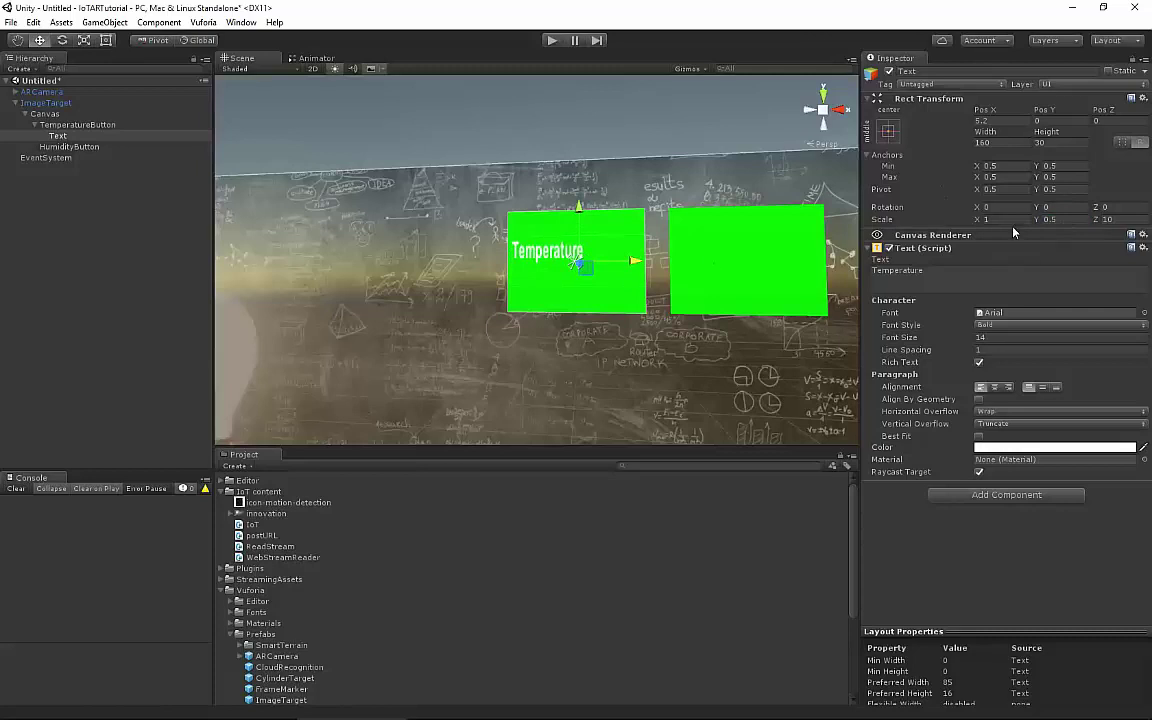
# Set the Temperature text's X scale to 1.5 and move it to the button's lower edge, at about X 43.1, Y -12.8
pyautogui.click(985, 219)
pyautogui.write('2')
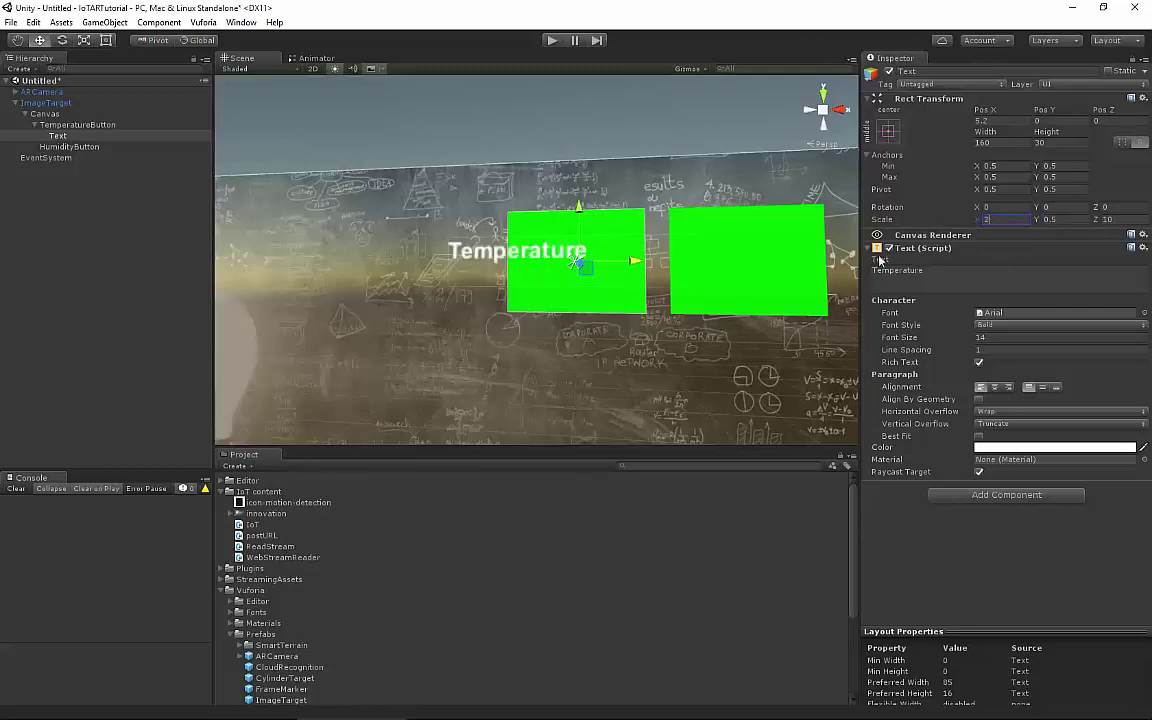
pyautogui.moveTo(634, 261); pyautogui.dragTo(690, 268)
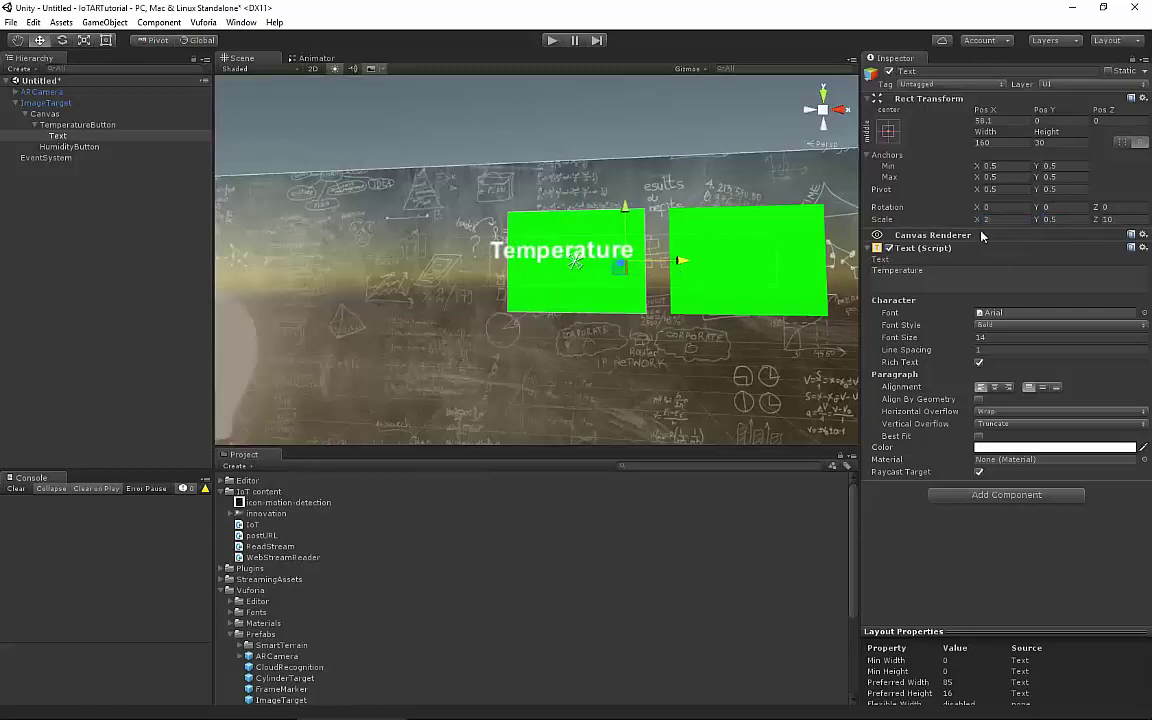
pyautogui.write('1.5')
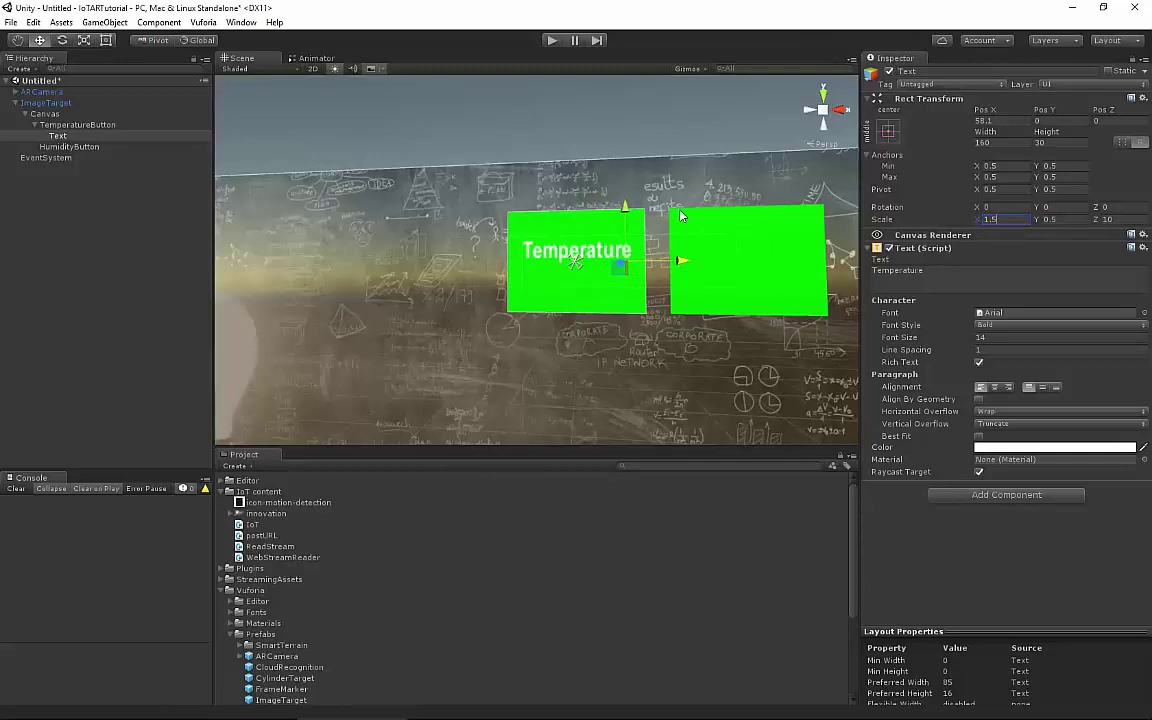
pyautogui.moveTo(623, 218); pyautogui.dragTo(622, 260)
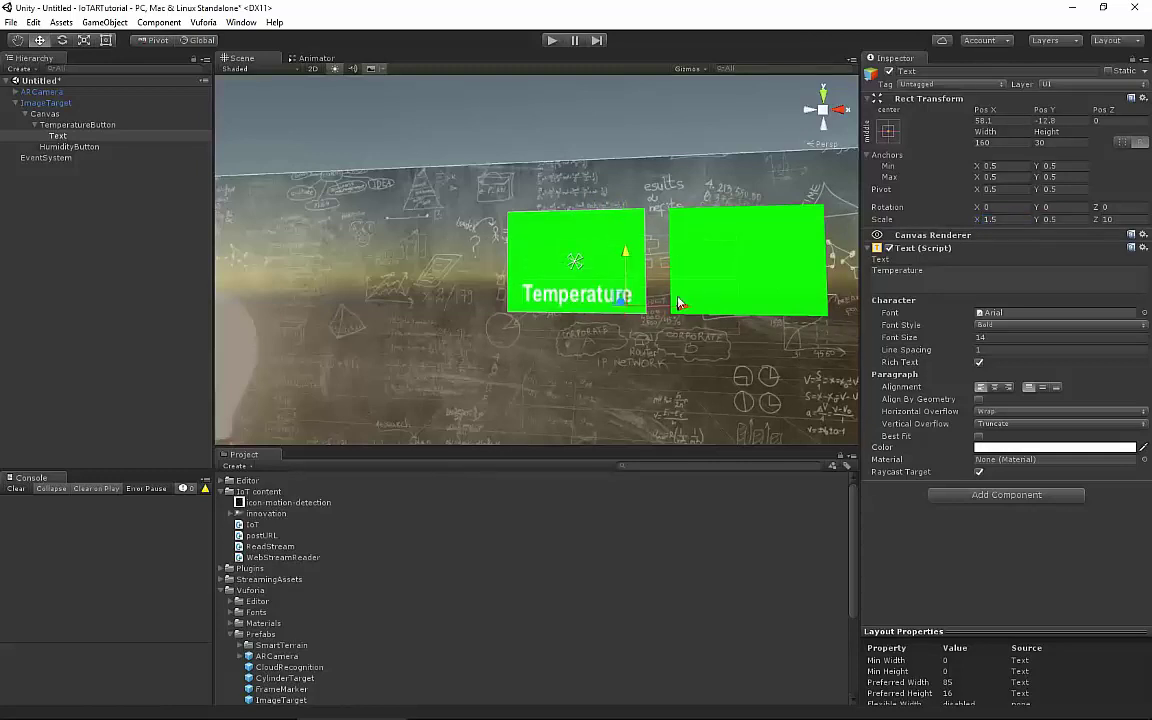
pyautogui.moveTo(682, 308); pyautogui.dragTo(670, 308)
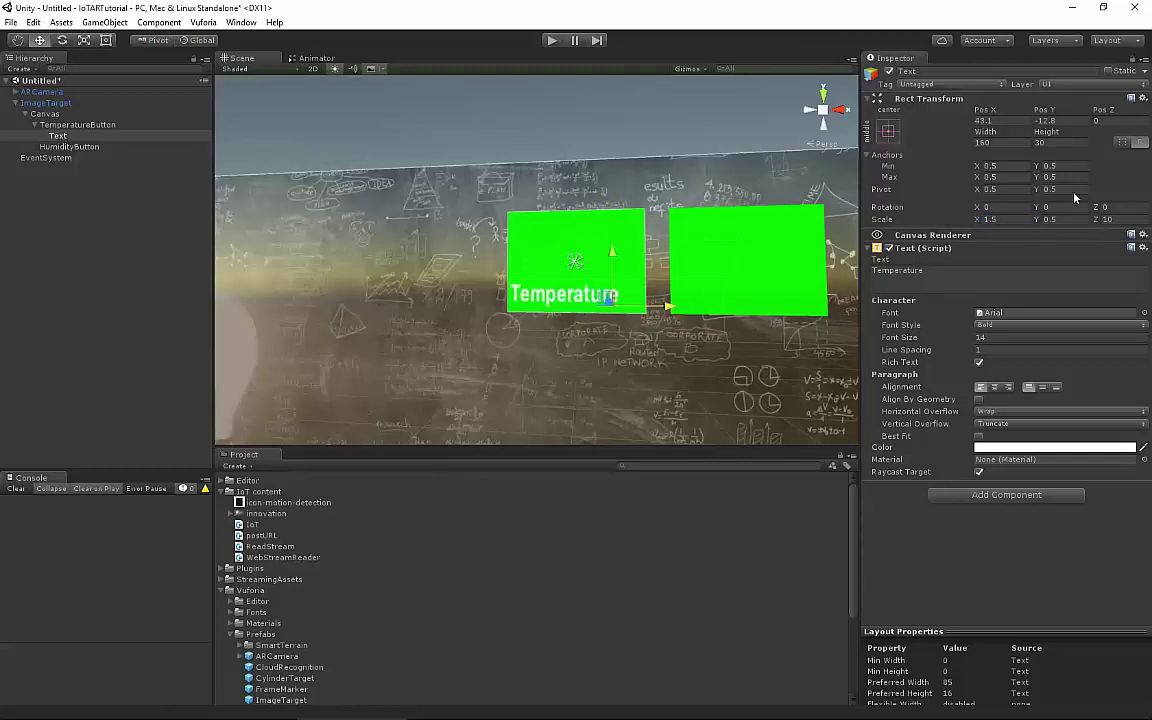
pyautogui.click(1011, 143)
pyautogui.press('Tab')
pyautogui.scroll(5, 566, 329)
pyautogui.scroll(-3, 595, 330)
pyautogui.scroll(-5, 597, 325)
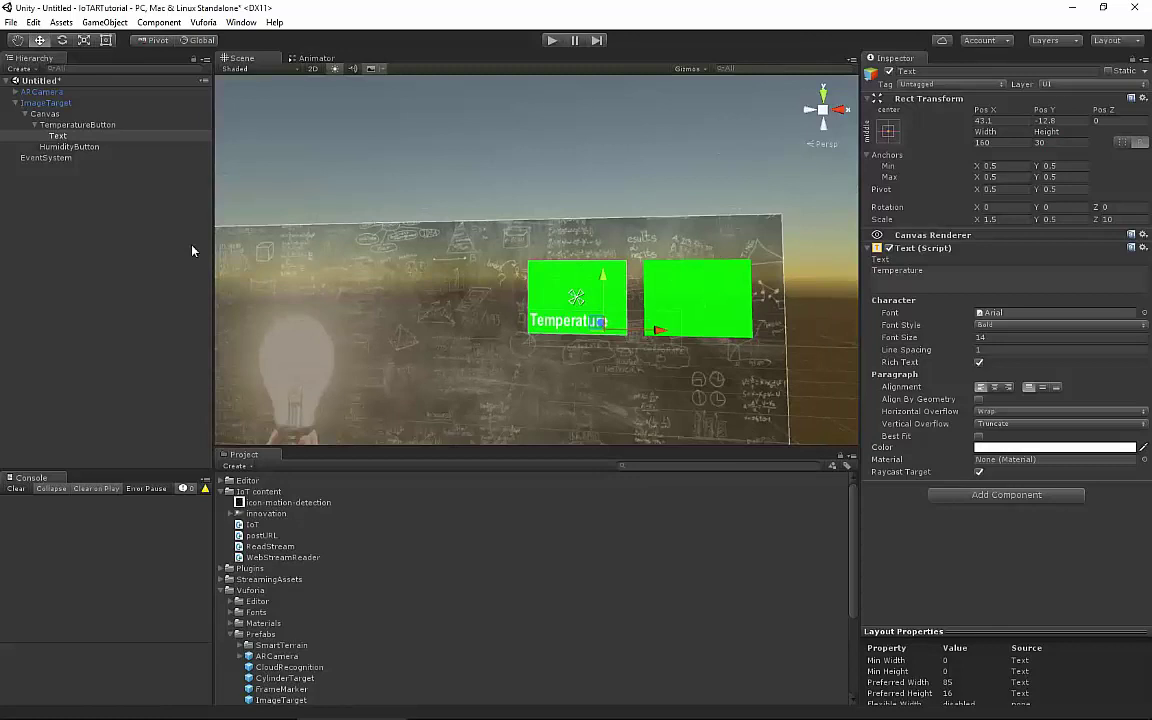
# Change the content of TemperatureButton's Text to "Temperature (C)"
pyautogui.click(887, 272)
pyautogui.click(942, 268)
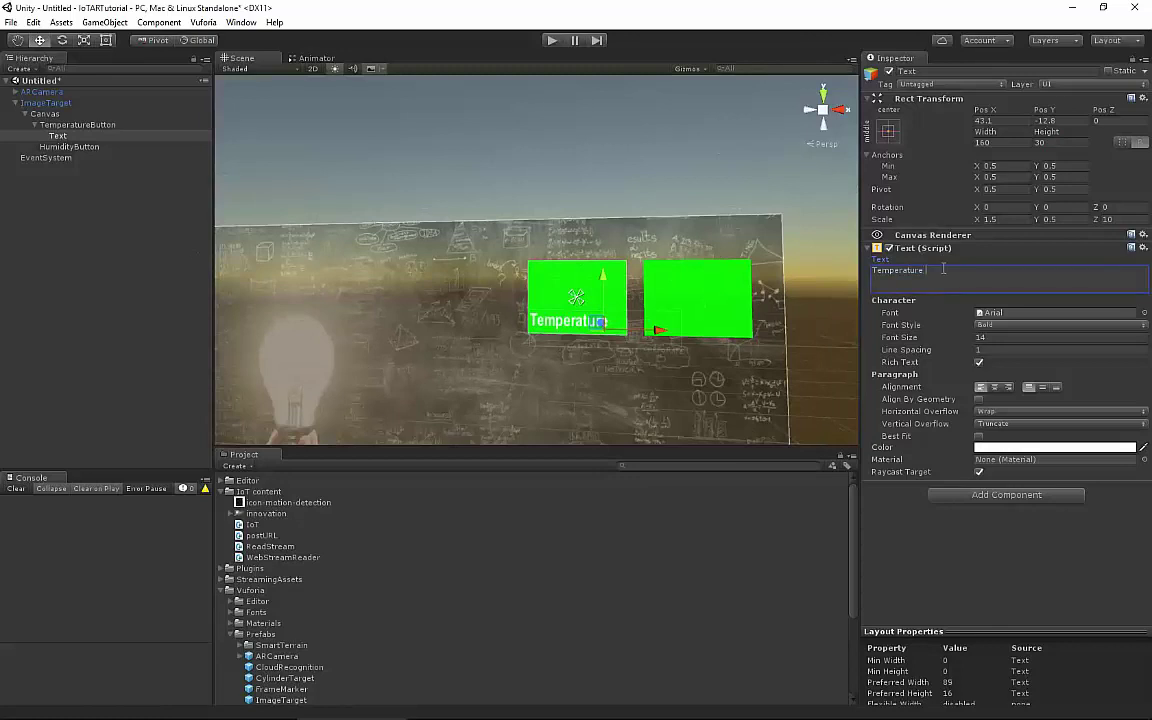
pyautogui.write('(C)')
# Set the scale of the "Temperature (C)" text to 1.25 in X and 0.3 in Y
pyautogui.click(992, 219)
pyautogui.write('2')
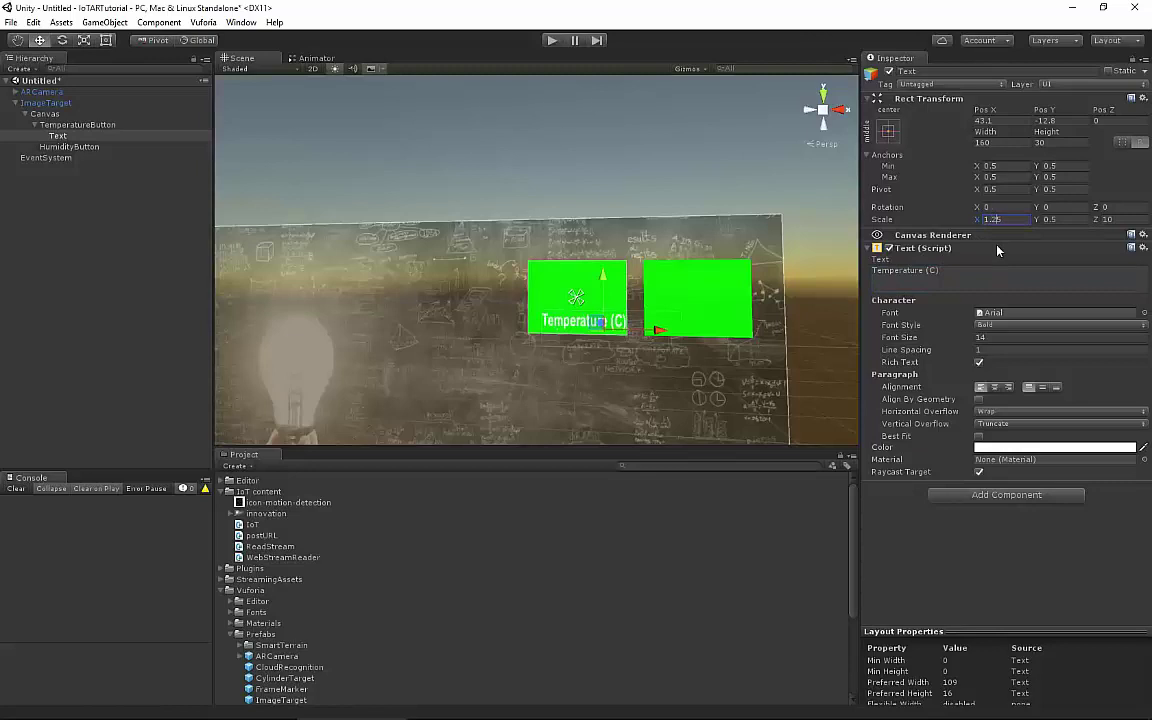
pyautogui.click(1057, 221)
pyautogui.press('BackSpace')
pyautogui.write('3')
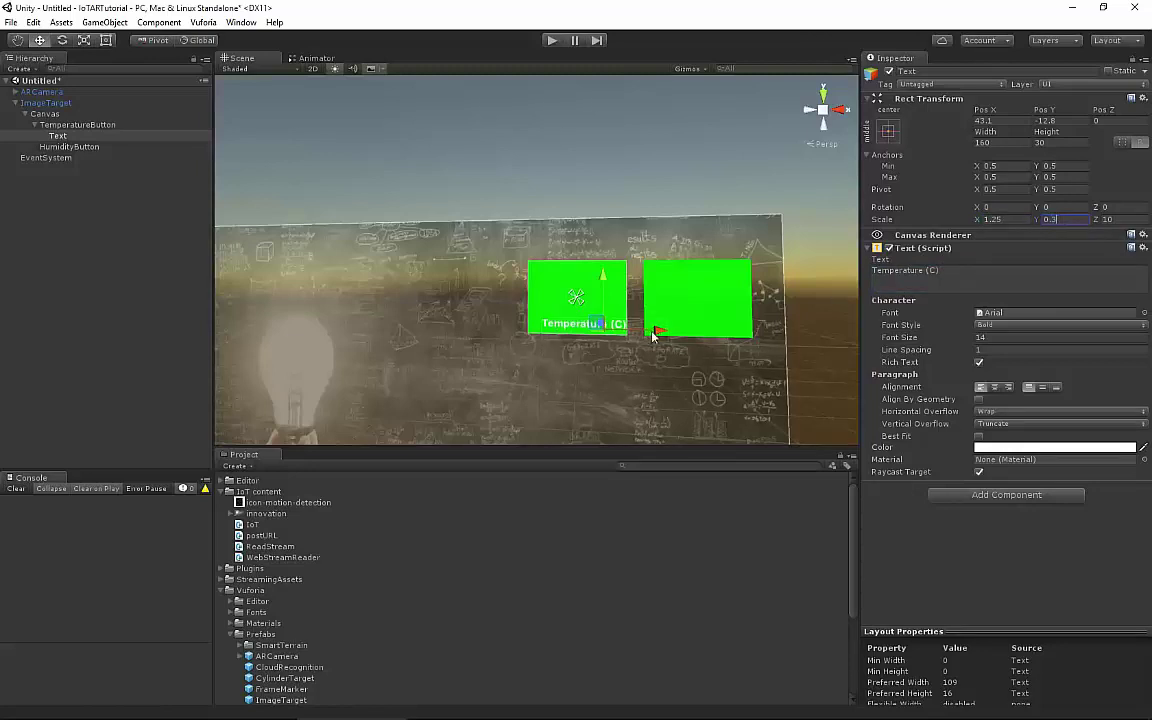
# Shift the "Temperature (C)" text to Pos X 25 and rename its object infoText
pyautogui.moveTo(656, 332); pyautogui.dragTo(644, 332)
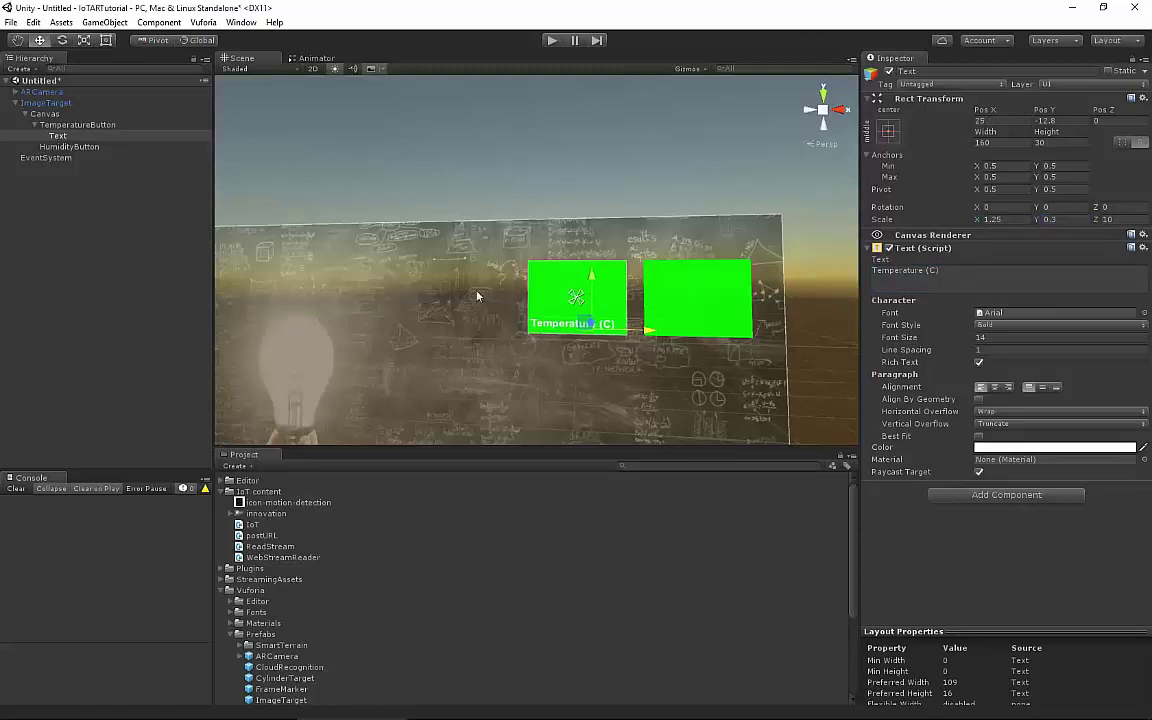
pyautogui.rightClick(64, 137)
pyautogui.click(98, 181)
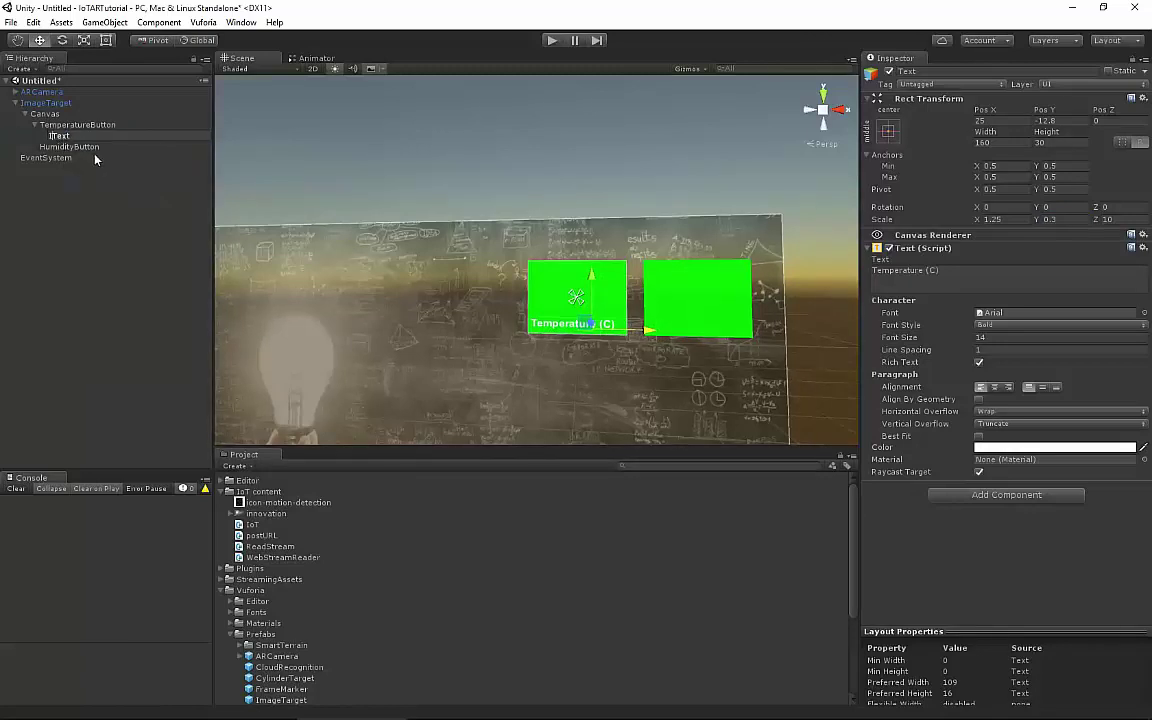
pyautogui.write('info')
pyautogui.press('Return')
# Duplicate infoText under TemperatureButton and move the copy up to about Pos Y 0.5
pyautogui.rightClick(72, 140)
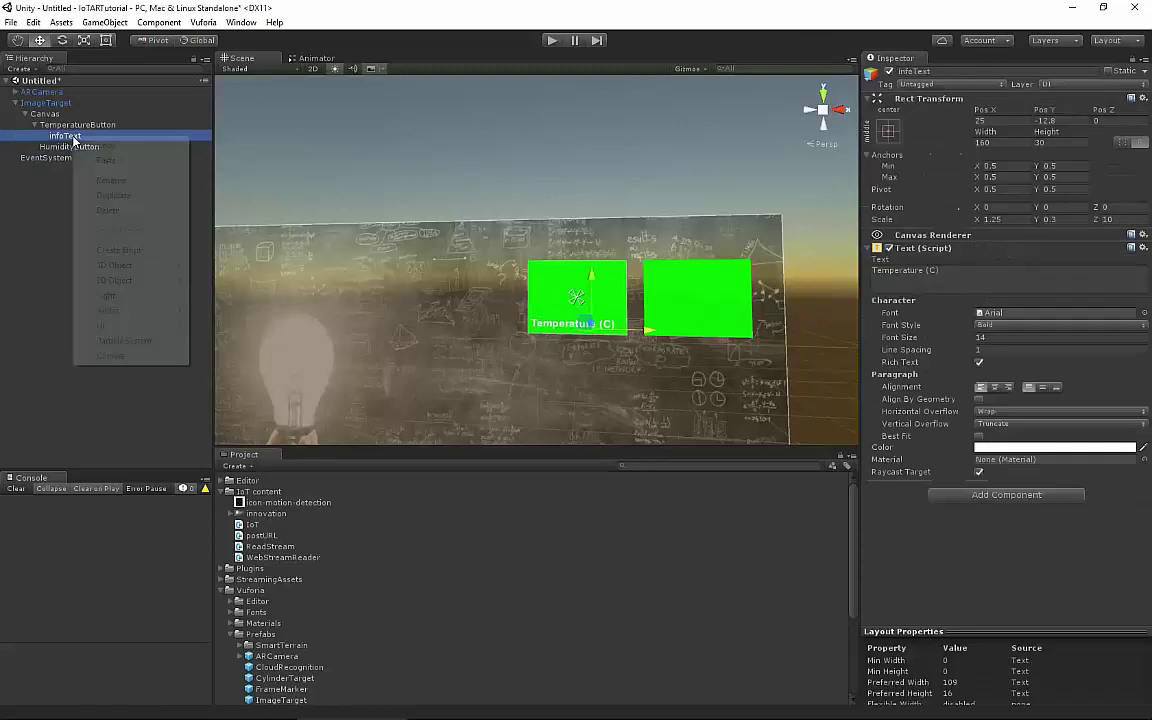
pyautogui.click(114, 196)
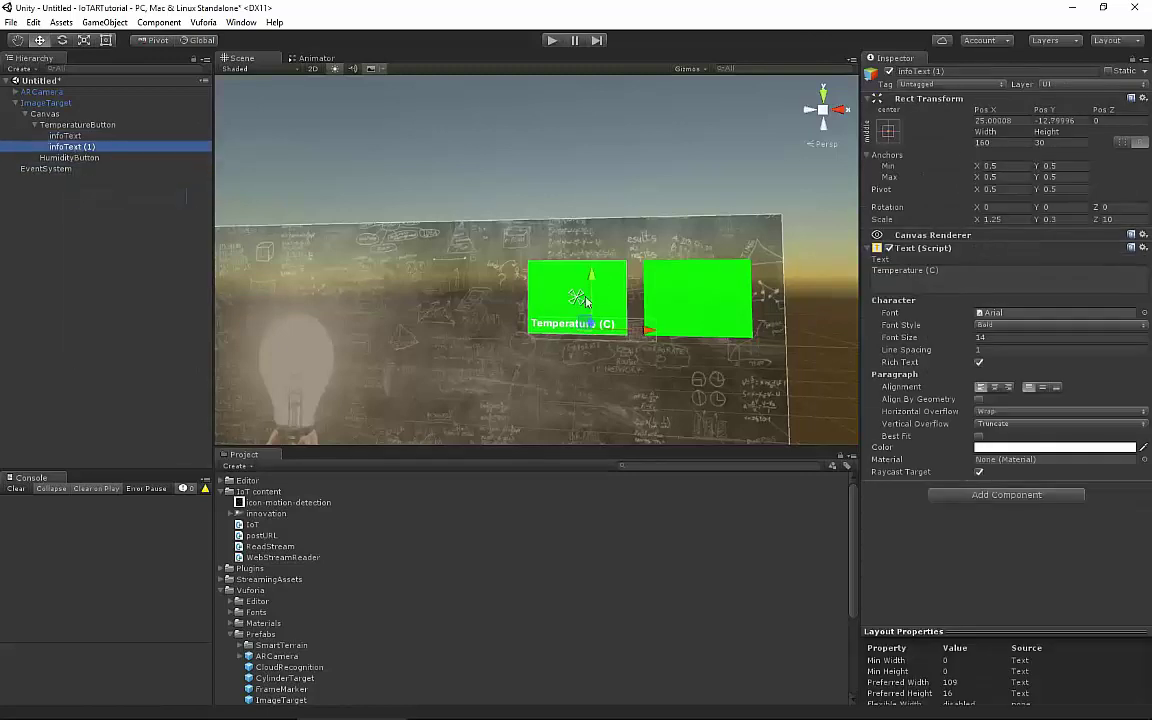
pyautogui.moveTo(590, 282); pyautogui.dragTo(590, 244)
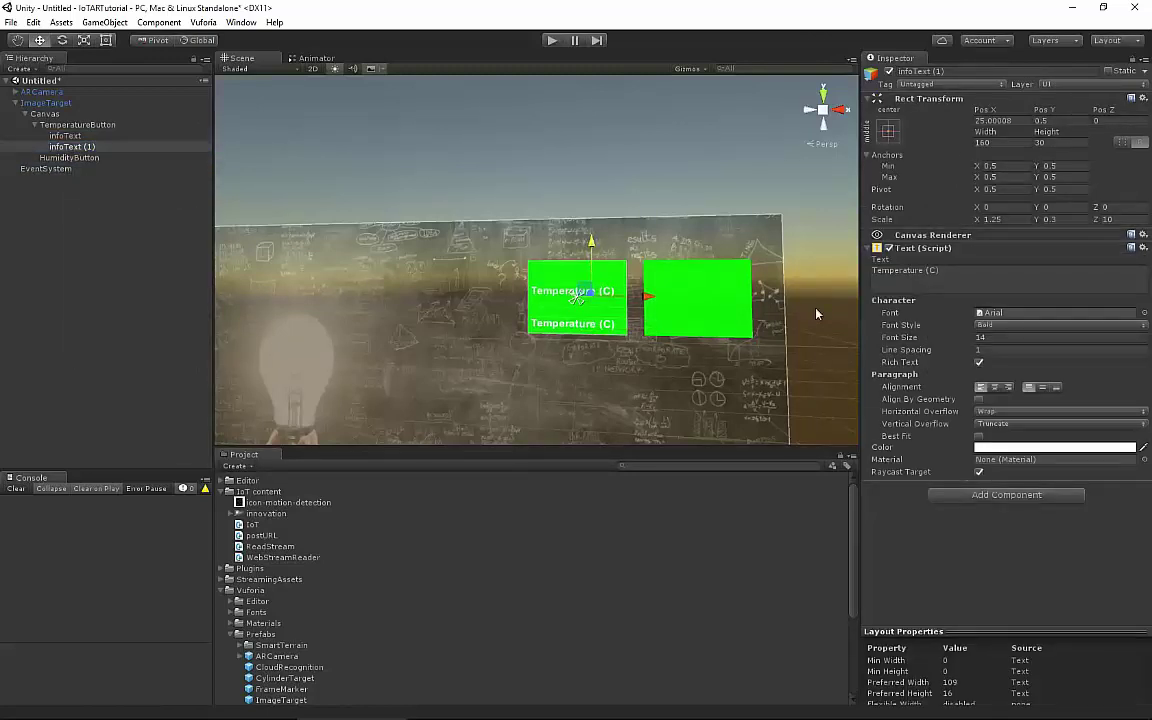
# Rename the duplicated infoText object valText
pyautogui.rightClick(72, 144)
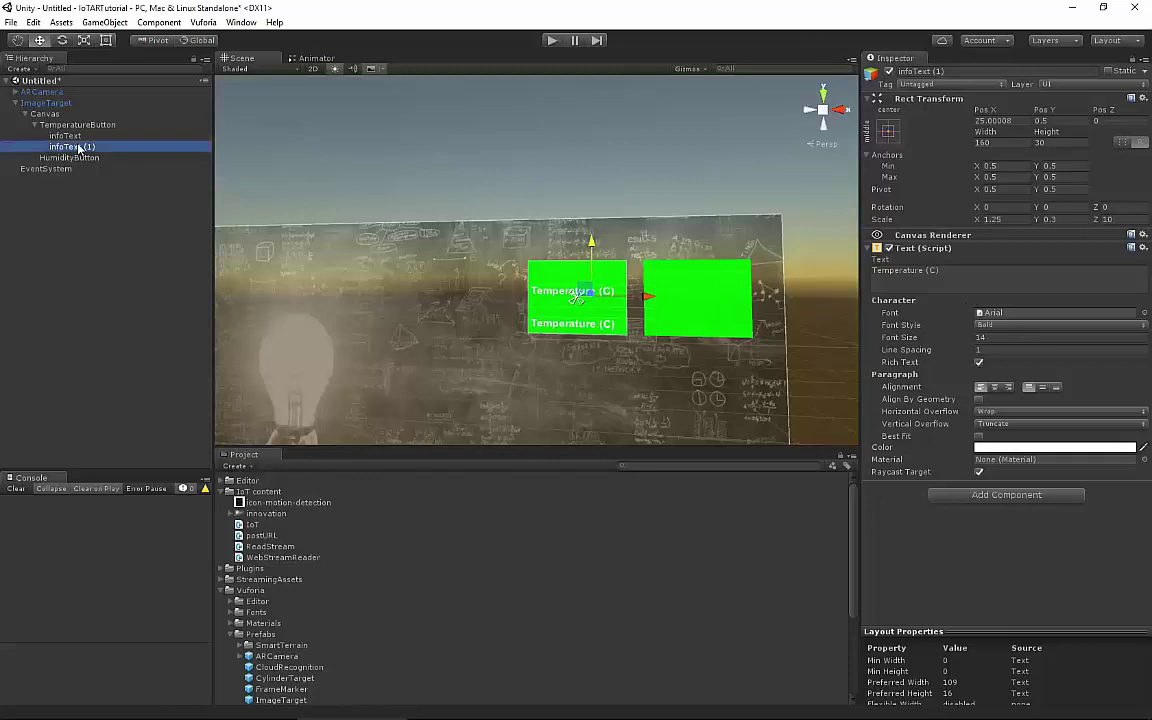
pyautogui.click(105, 185)
pyautogui.moveTo(64, 146); pyautogui.dragTo(46, 145)
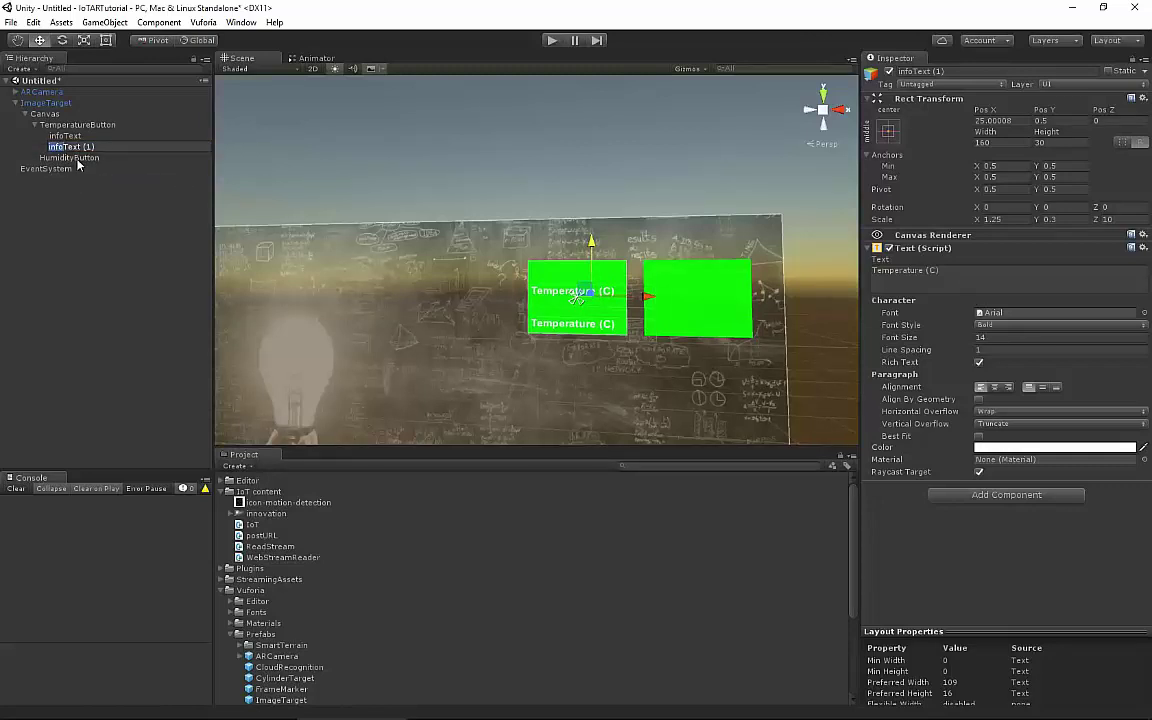
pyautogui.write('val')
pyautogui.moveTo(79, 150); pyautogui.dragTo(111, 155)
pyautogui.press('BackSpace')
# Change valText's text content to "n/a"
pyautogui.moveTo(953, 270); pyautogui.dragTo(854, 267)
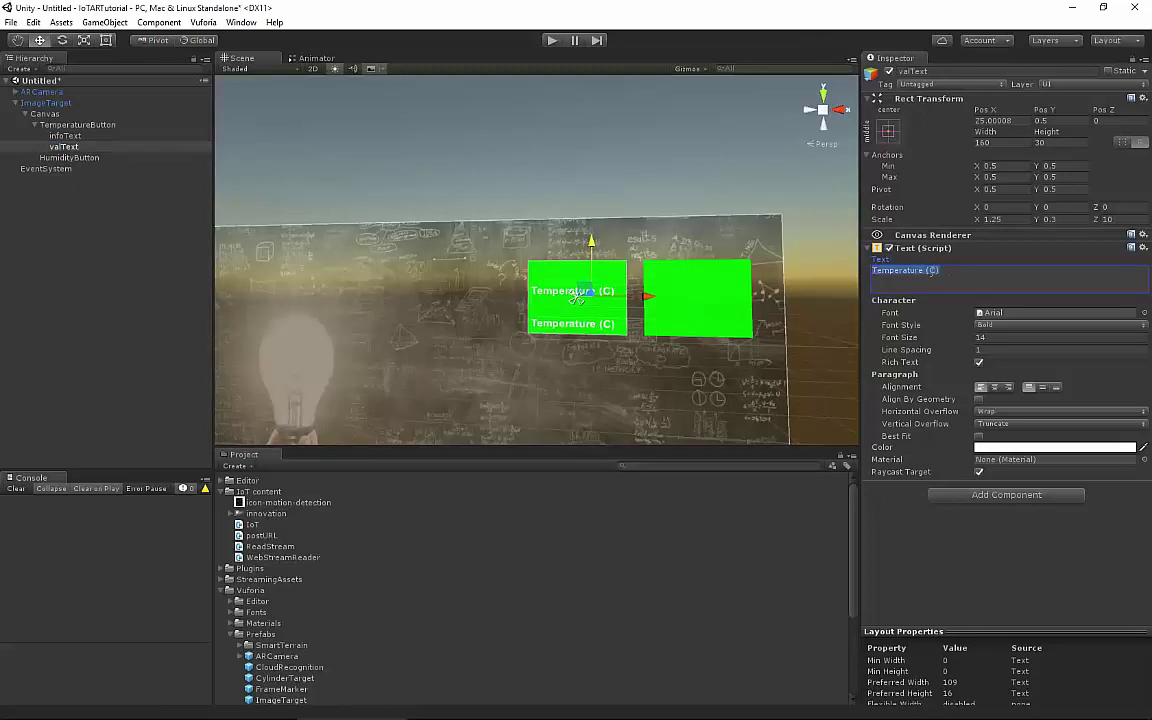
pyautogui.write('n')
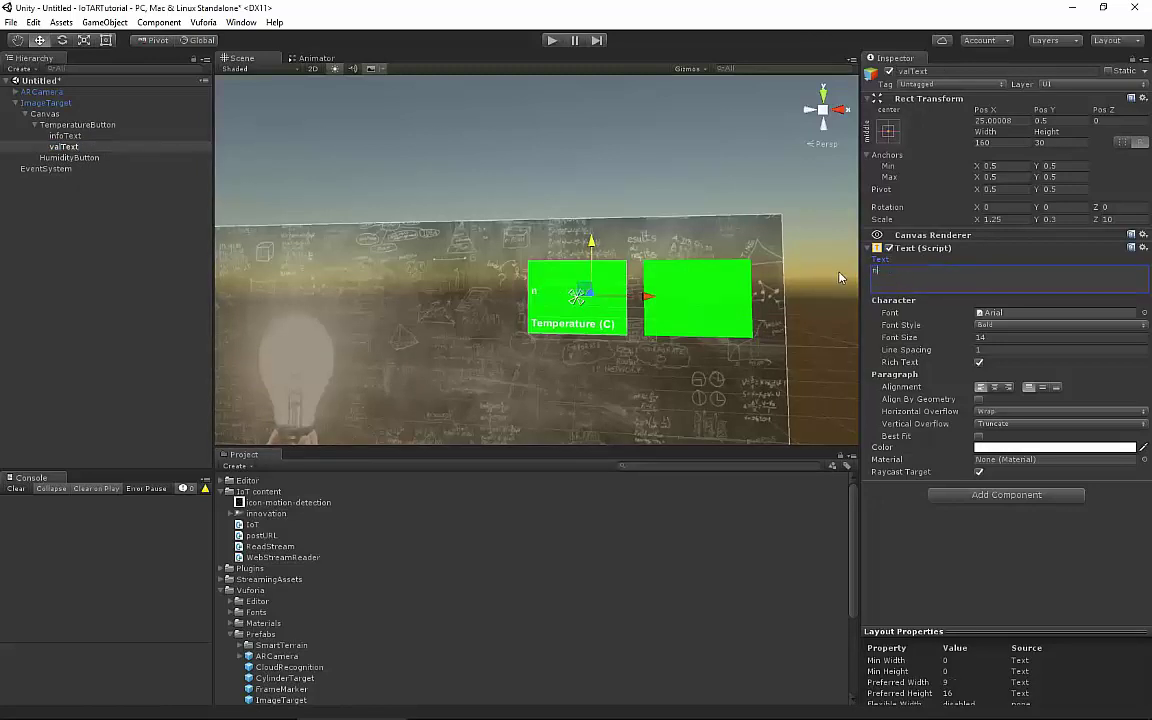
pyautogui.write('/a')
pyautogui.press('BackSpace')
pyautogui.moveTo(897, 274); pyautogui.dragTo(868, 278)
# Set valText's font size to 20 and centre its text both horizontally and vertically
pyautogui.click(1030, 338)
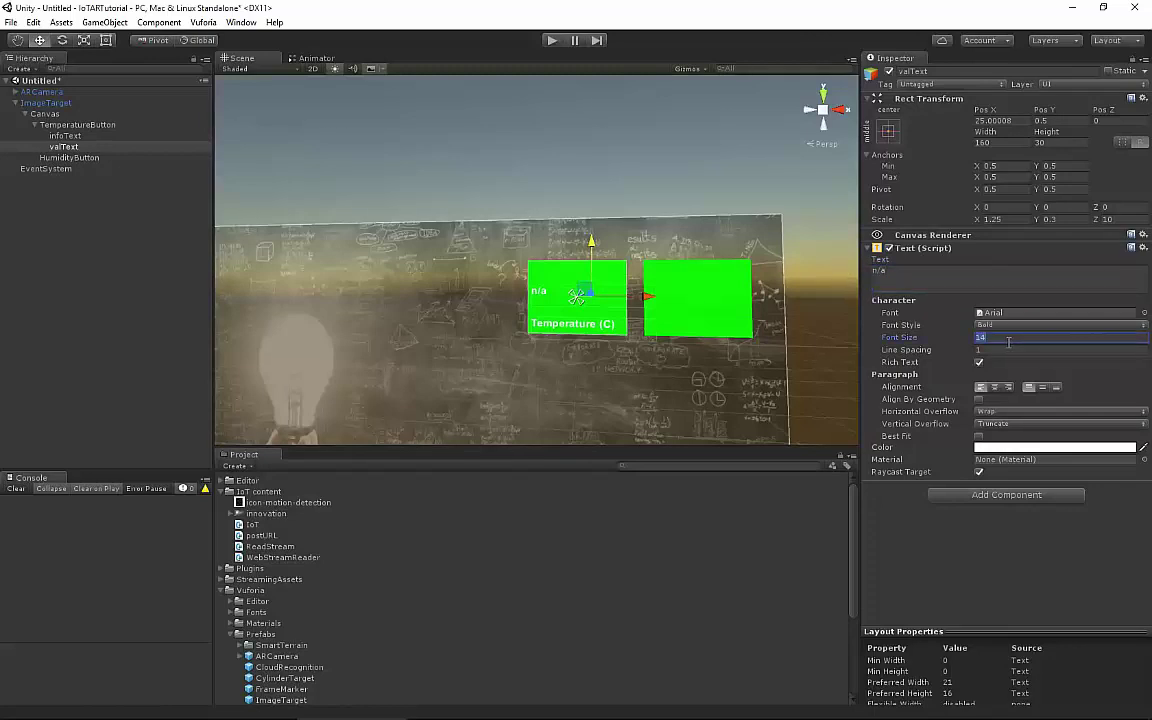
pyautogui.write('20')
pyautogui.click(994, 387)
pyautogui.click(1043, 389)
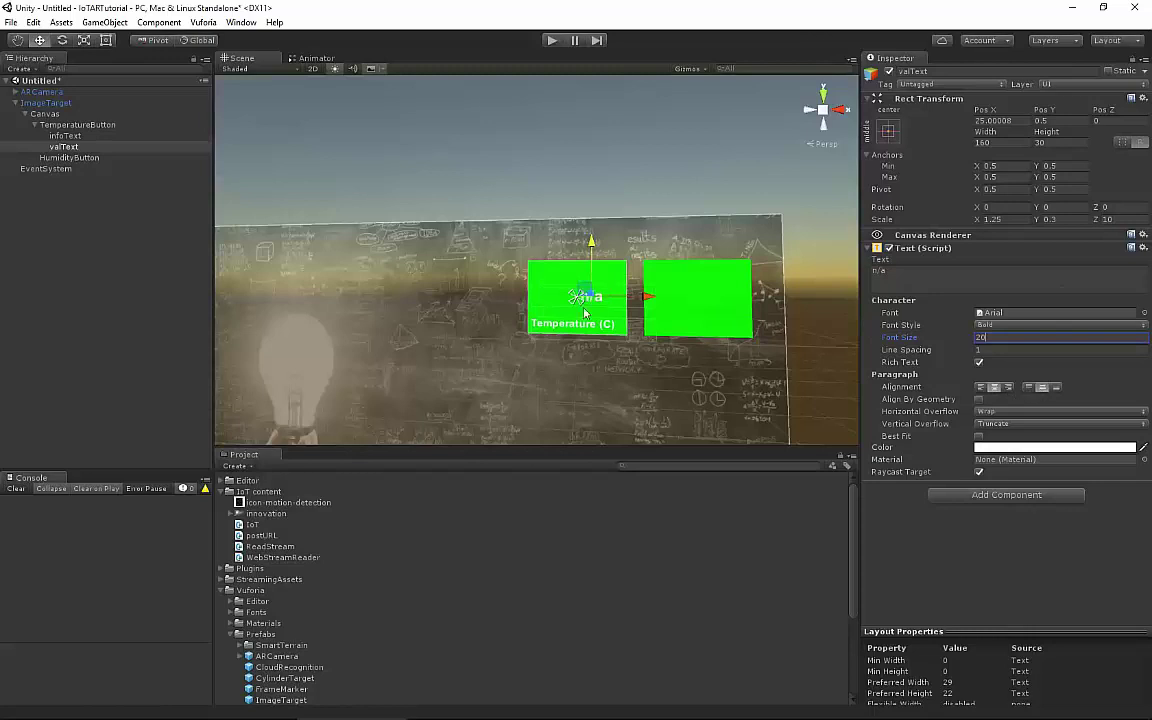
# Centre valText on the temperature button by setting its Pos X and Pos Y to 0
pyautogui.click(993, 121)
pyautogui.write('0')
pyautogui.click(1049, 121)
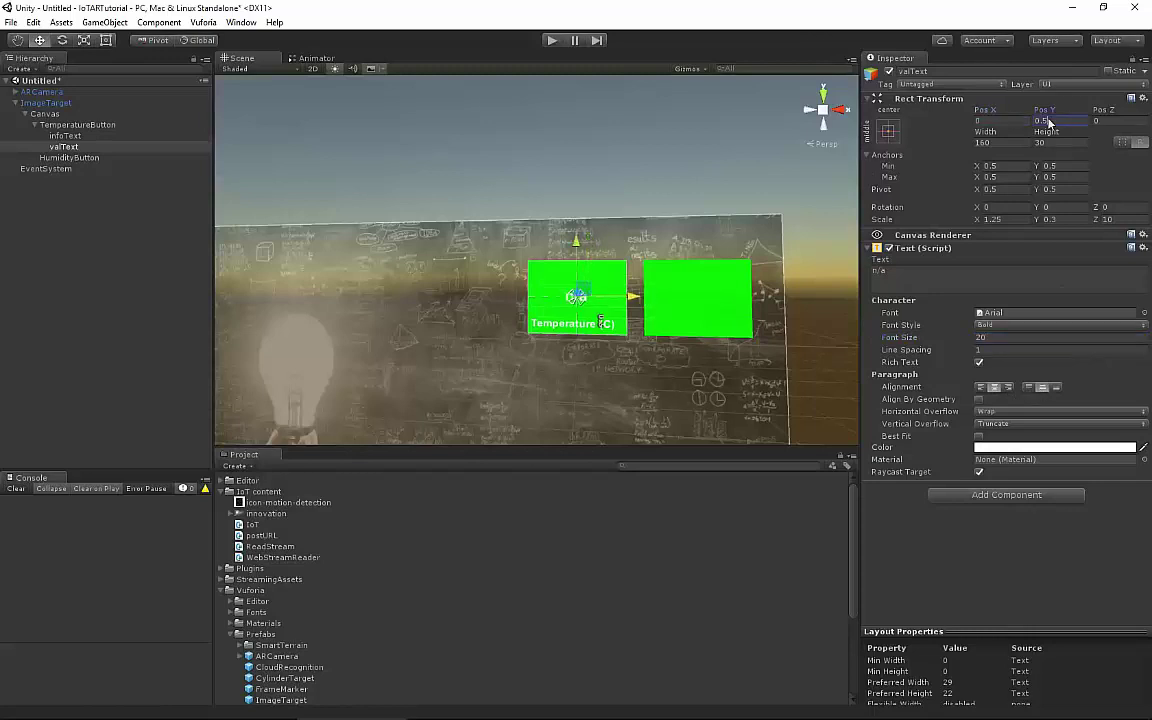
pyautogui.write('0')
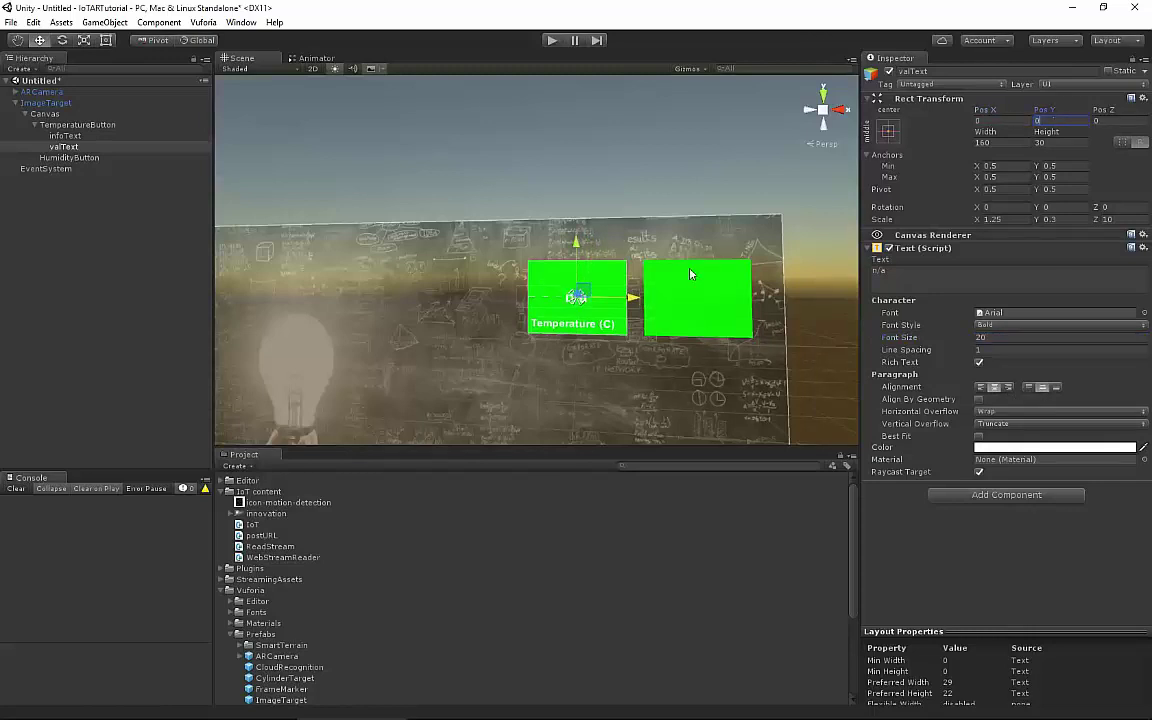
pyautogui.click(826, 316)
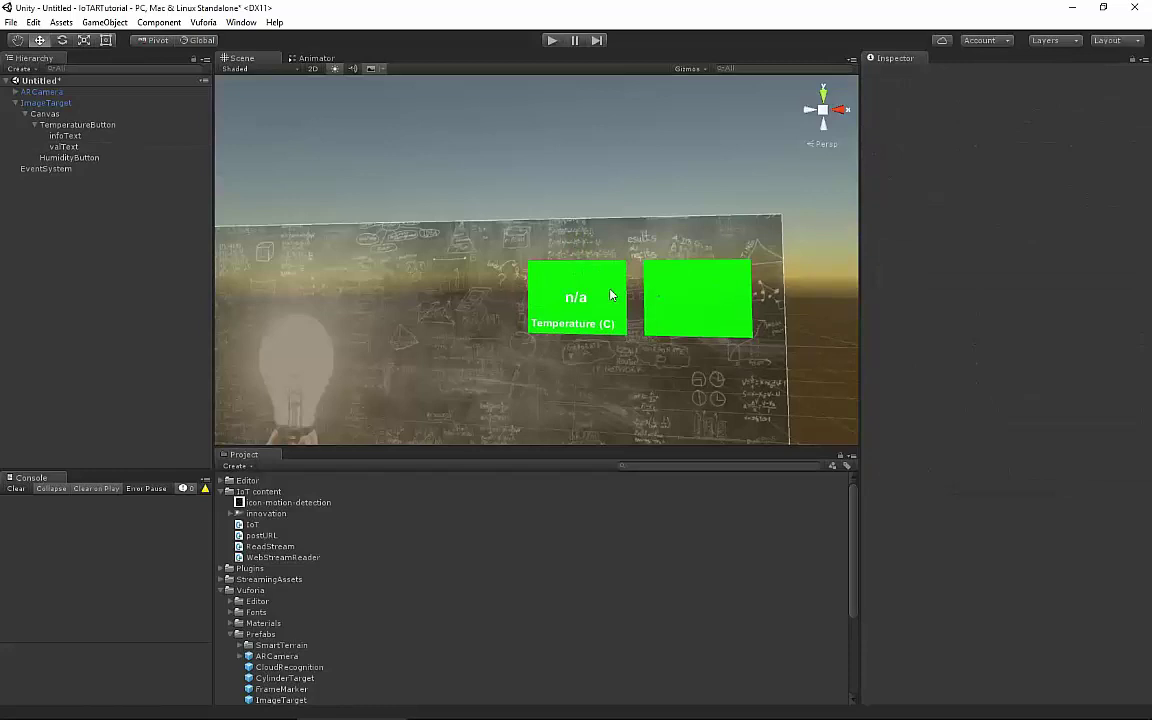
pyautogui.click(555, 275)
pyautogui.click(62, 147)
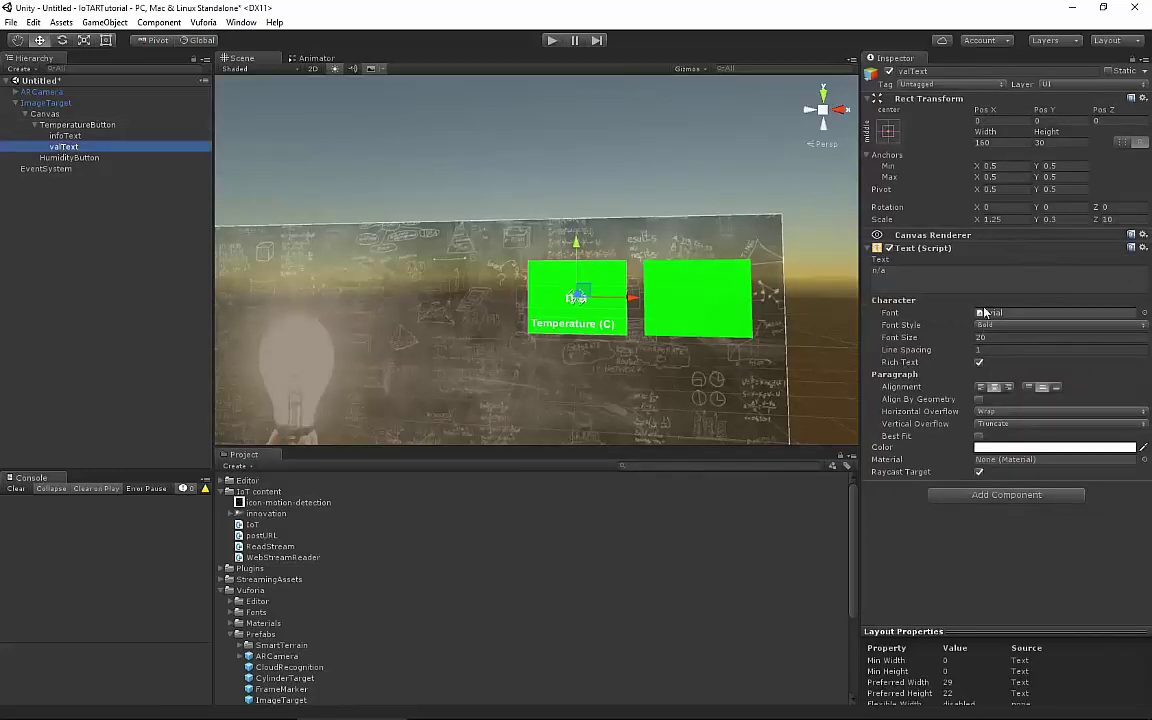
# Increase valText's font size to 25 and nudge it up to about Pos Y 2.4
pyautogui.moveTo(475, 230); pyautogui.dragTo(517, 248, button='right')
pyautogui.moveTo(517, 248); pyautogui.dragTo(557, 283, button='middle')
pyautogui.scroll(5, 606, 290)
pyautogui.scroll(-2, 600, 306)
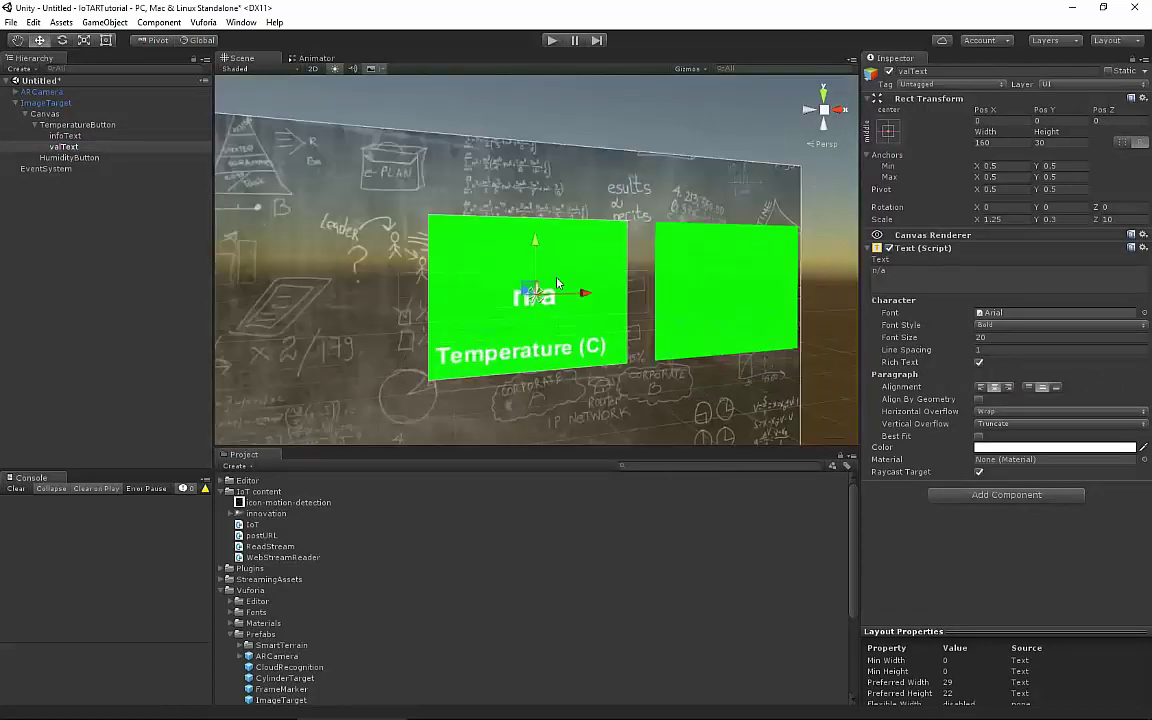
pyautogui.scroll(-3, 557, 284)
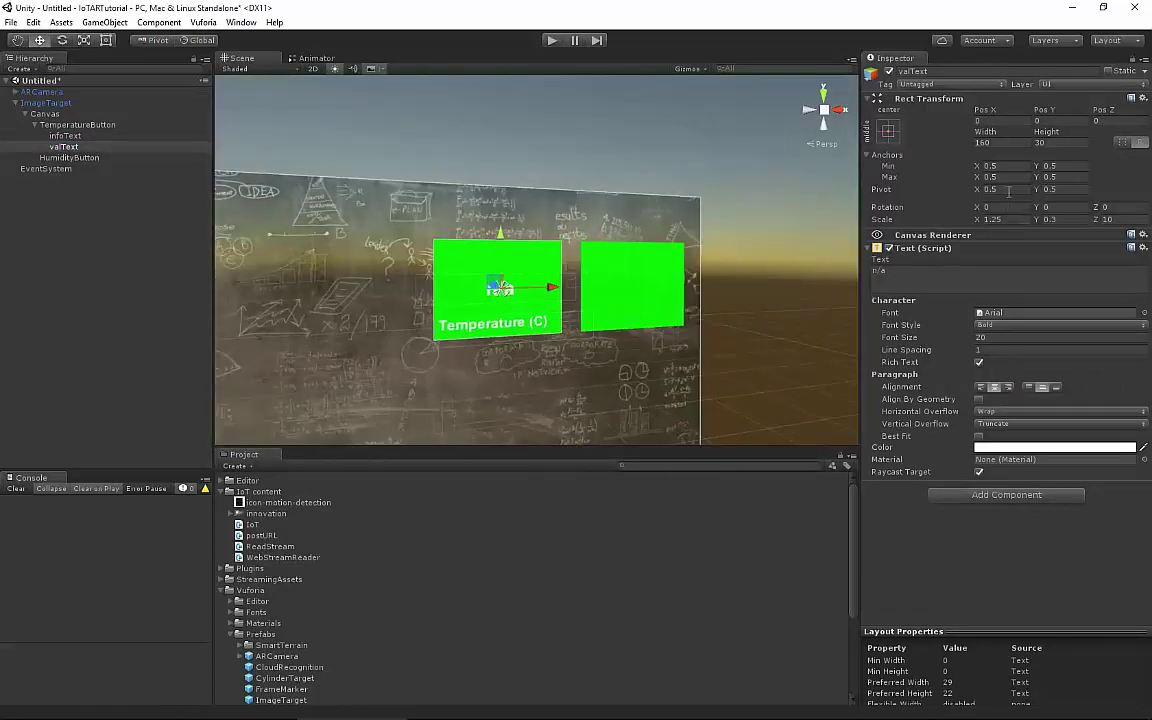
pyautogui.click(1000, 337)
pyautogui.write('25')
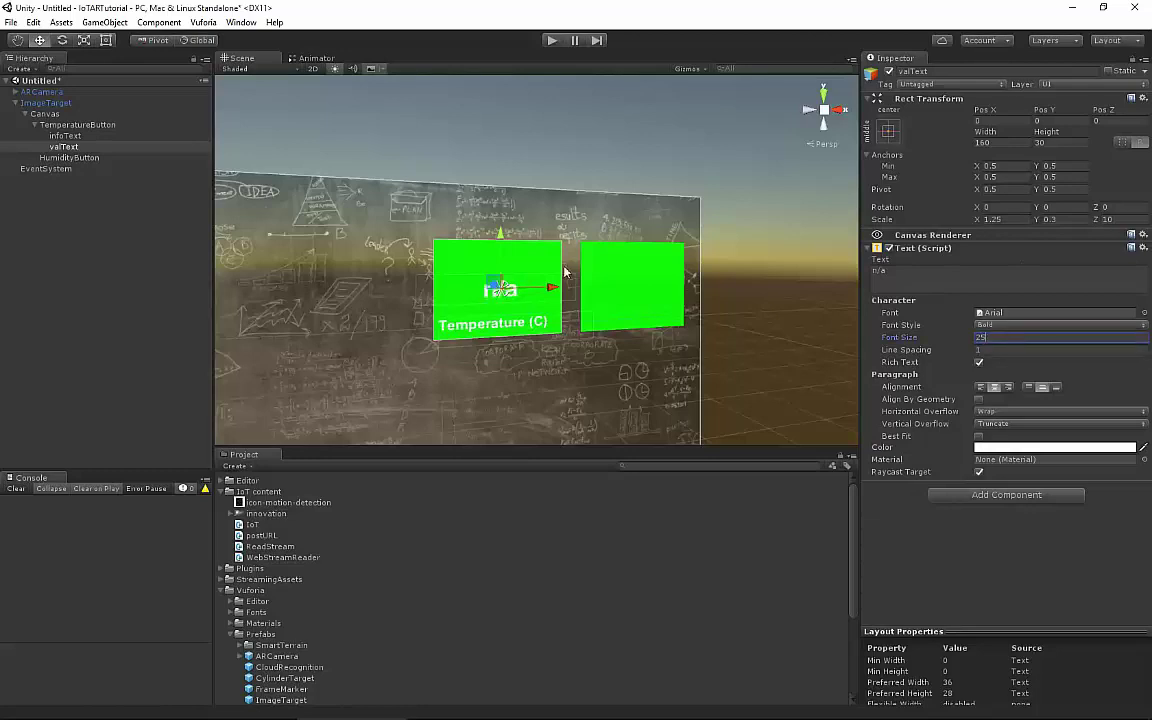
pyautogui.moveTo(557, 244); pyautogui.dragTo(503, 271, button='middle')
pyautogui.moveTo(450, 266); pyautogui.dragTo(448, 257)
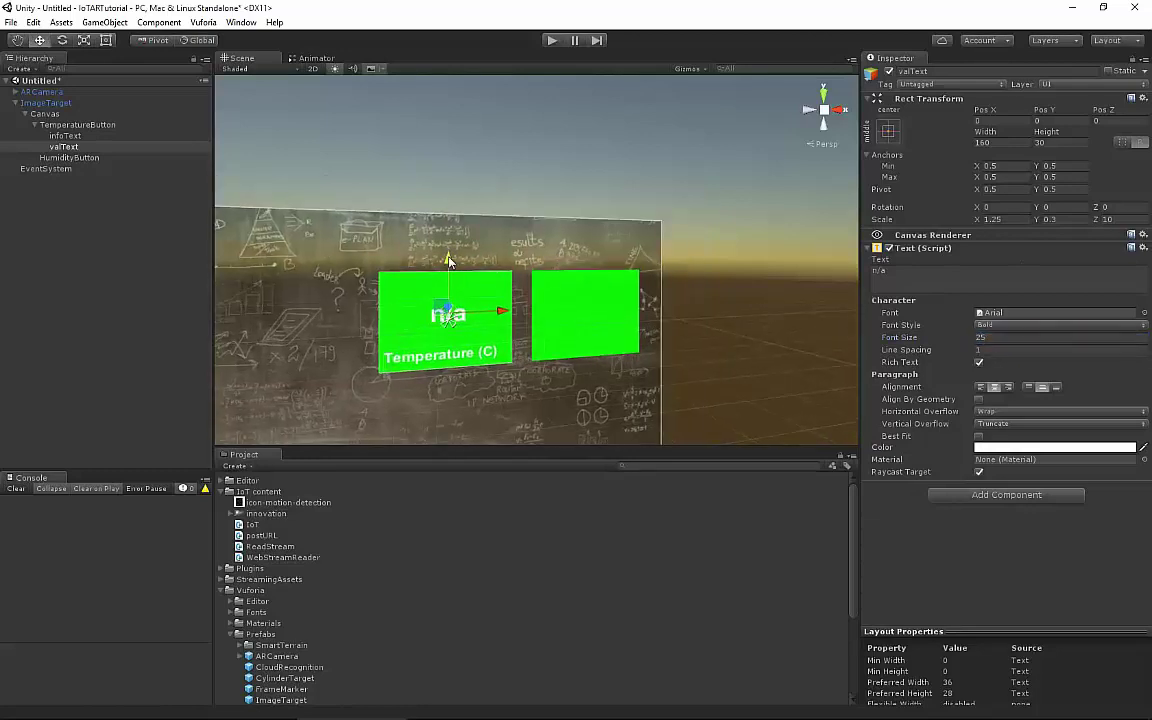
pyautogui.click(733, 352)
# Duplicate infoText and valText together and make the copies children of HumidityButton
pyautogui.click(64, 146)
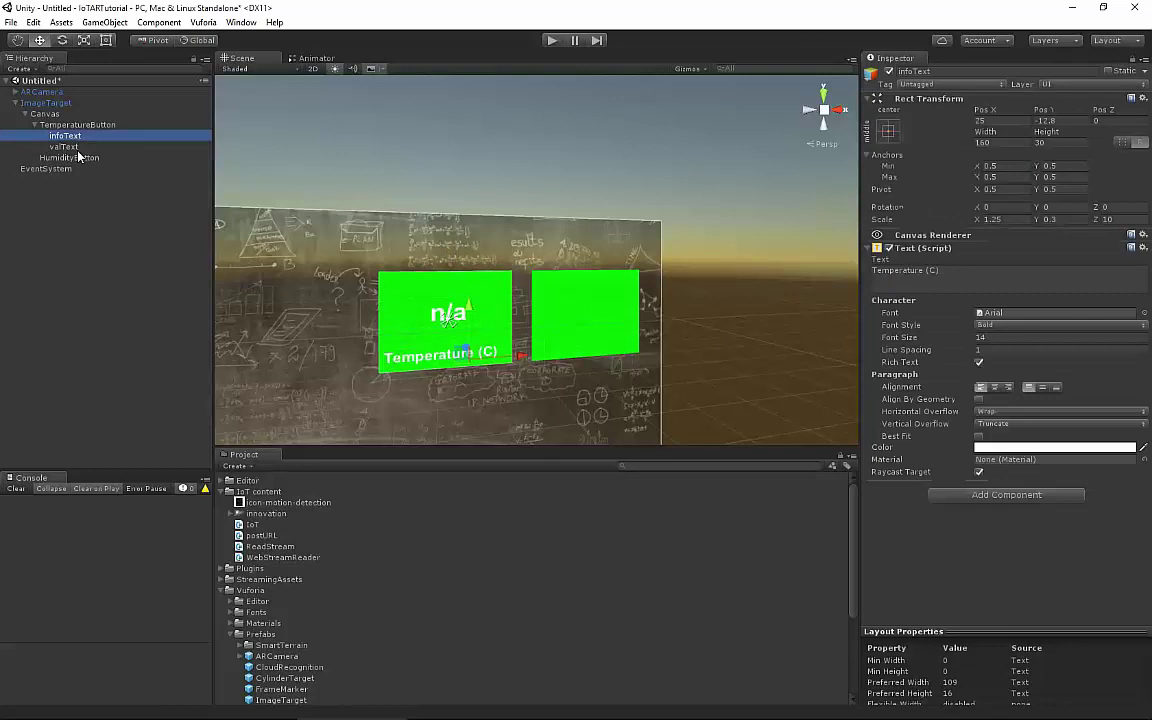
pyautogui.keyDown('ctrl'); pyautogui.click(65, 136); pyautogui.keyUp('ctrl')
pyautogui.rightClick(70, 146)
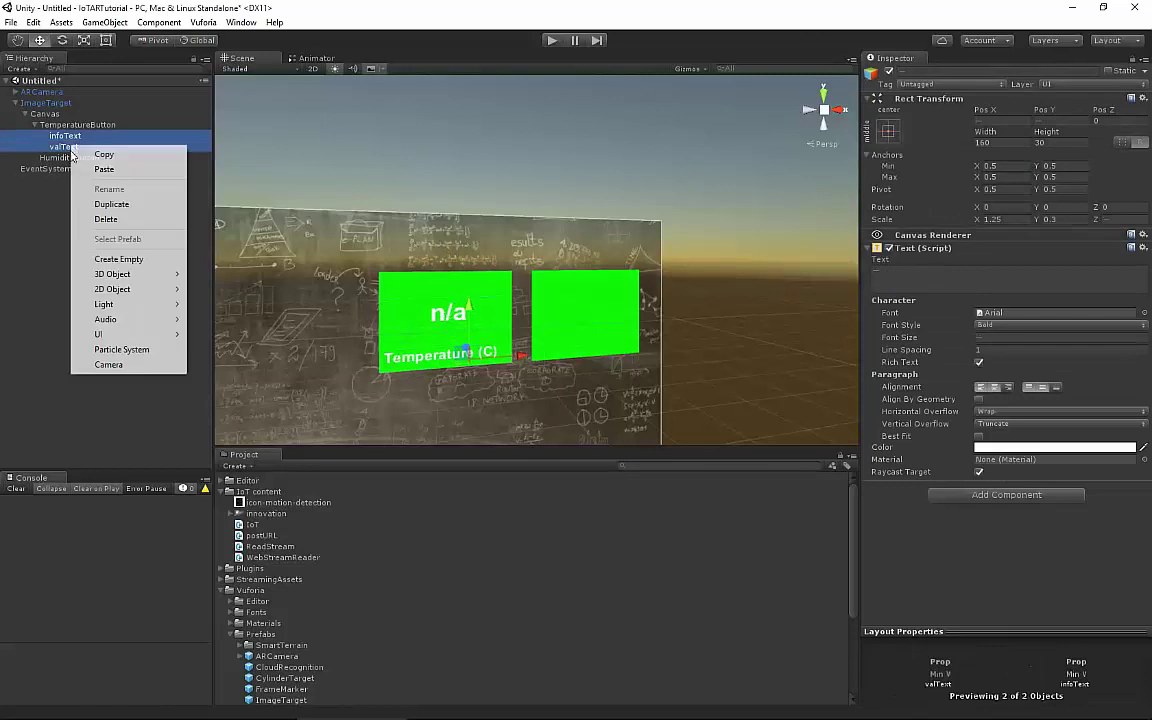
pyautogui.click(112, 204)
pyautogui.moveTo(62, 160); pyautogui.dragTo(68, 182)
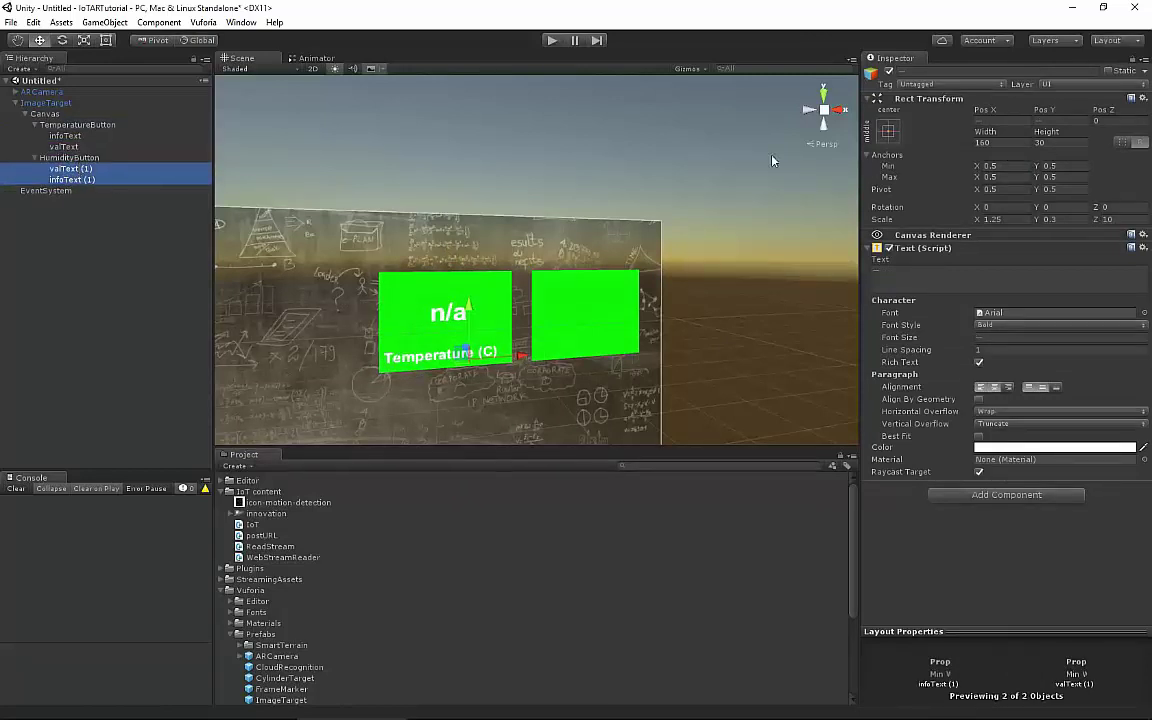
# Set the Pos X of HumidityButton's valText copy to 0
pyautogui.click(1005, 121)
pyautogui.click(70, 168)
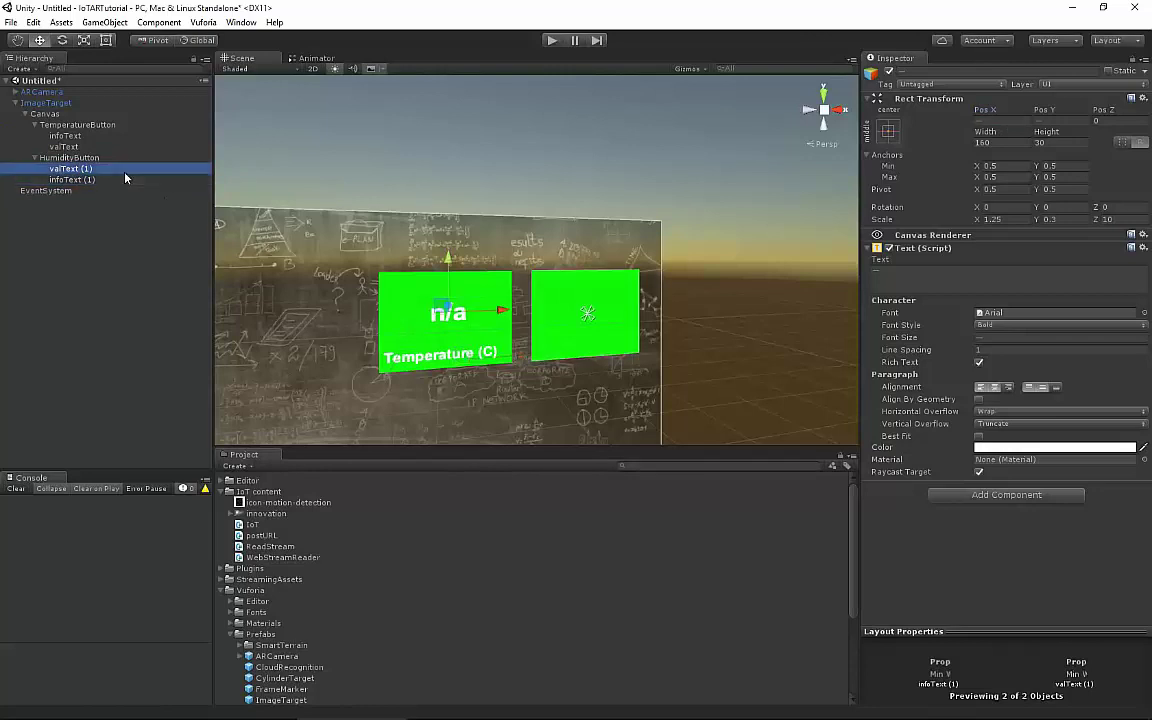
pyautogui.write('0')
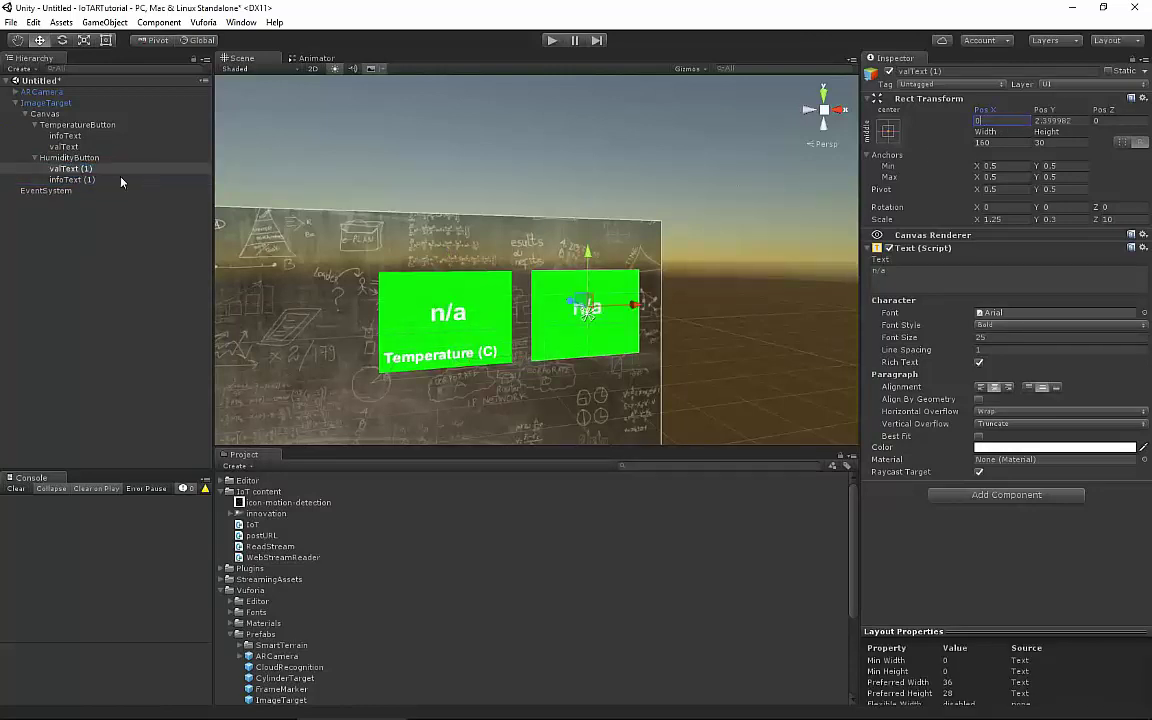
# Reset the Pos X of HumidityButton's infoText copy to 0, and shift it to about Pos X 28.3 so it fits the button
pyautogui.click(70, 179)
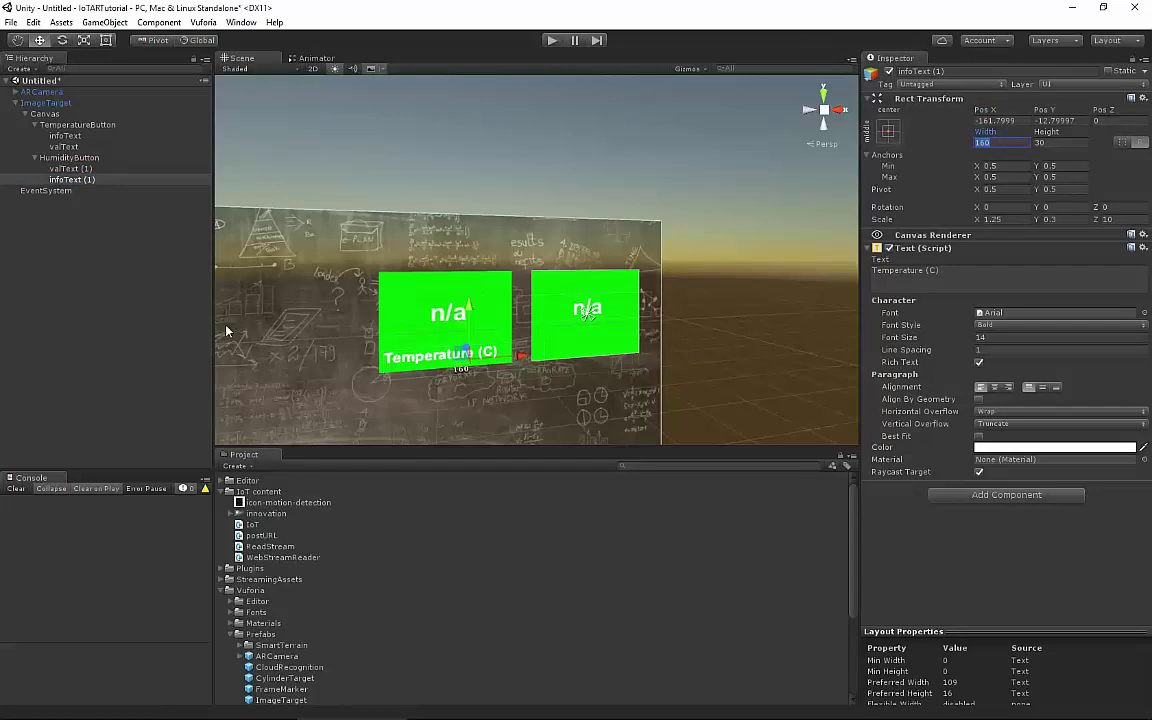
pyautogui.doubleClick(996, 120)
pyautogui.write('0')
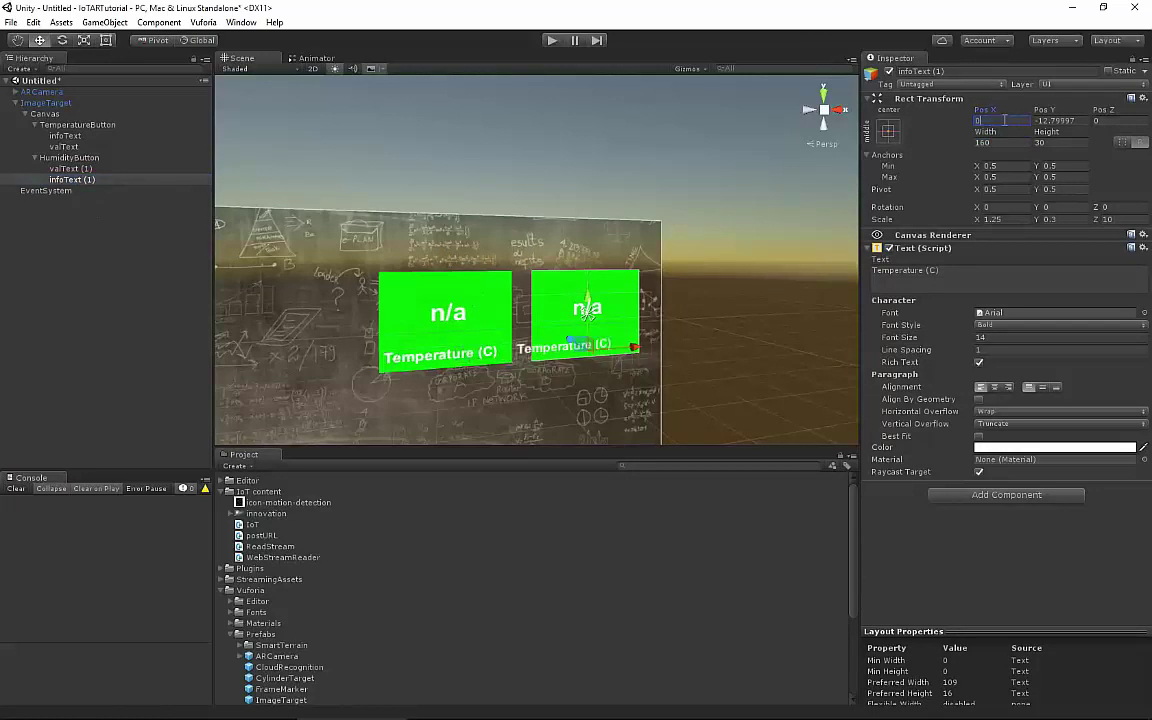
pyautogui.moveTo(637, 350); pyautogui.dragTo(650, 349)
pyautogui.moveTo(581, 345); pyautogui.dragTo(533, 348, button='middle')
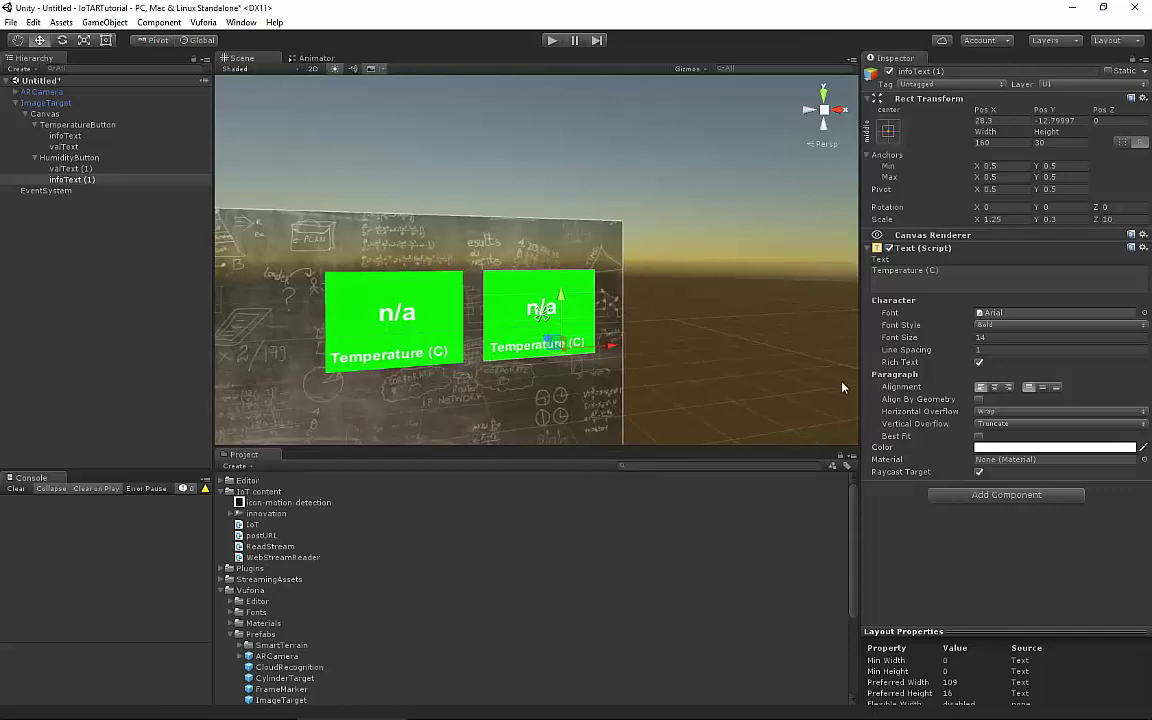
# Change the text content of HumidityButton's infoText copy to "Humidity (%)"
pyautogui.click(922, 272)
pyautogui.moveTo(922, 272); pyautogui.dragTo(818, 256)
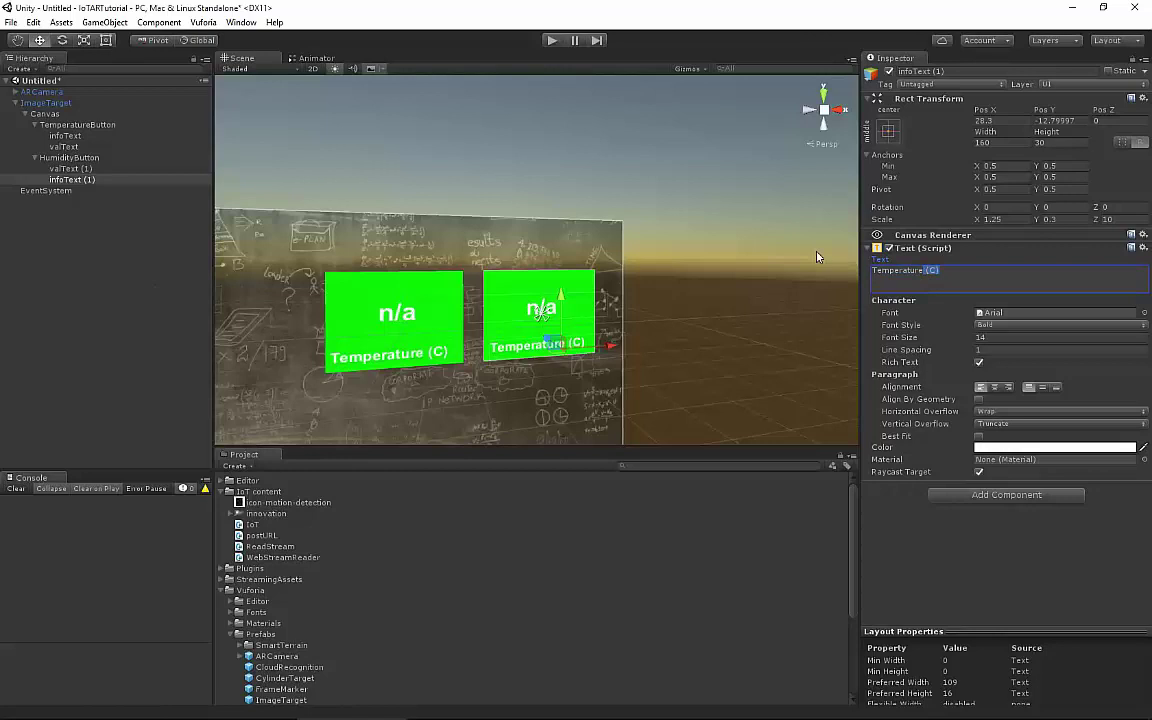
pyautogui.click(967, 274)
pyautogui.hotkey('ctrl', 'a')
pyautogui.write('Humidity (')
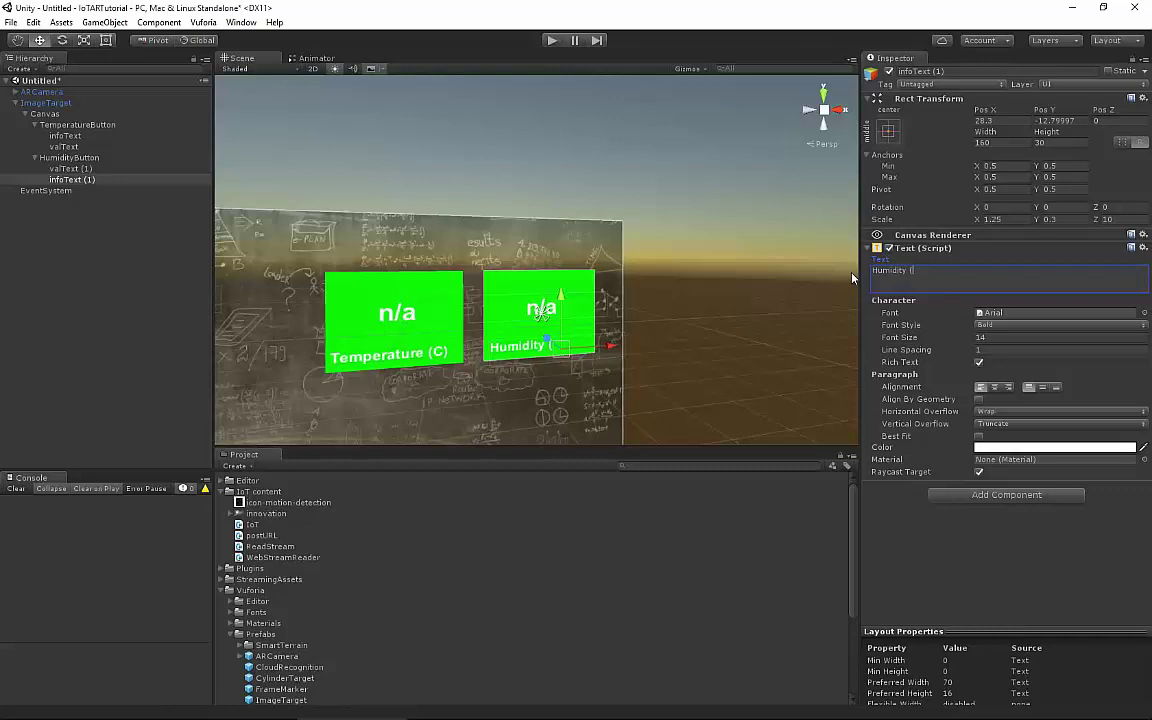
pyautogui.write('%)')
pyautogui.click(733, 290)
pyautogui.scroll(-3, 660, 278)
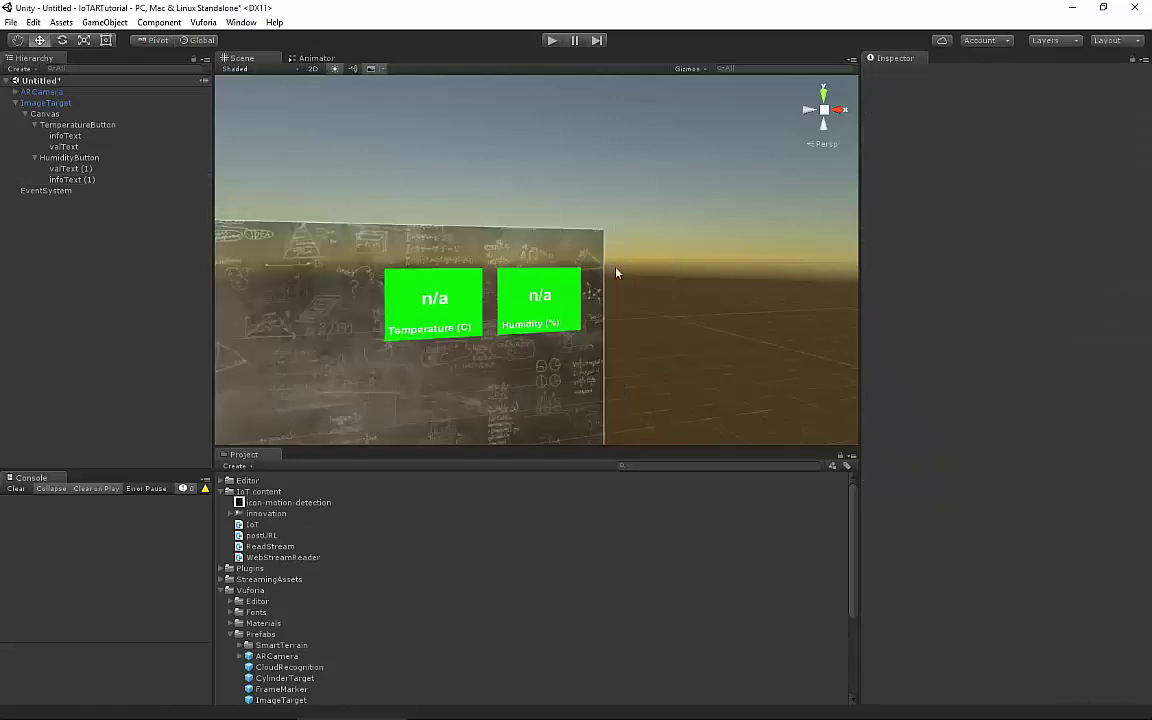
pyautogui.scroll(5, 617, 268)
pyautogui.click(546, 320)
pyautogui.click(354, 336)
pyautogui.scroll(-3, 455, 314)
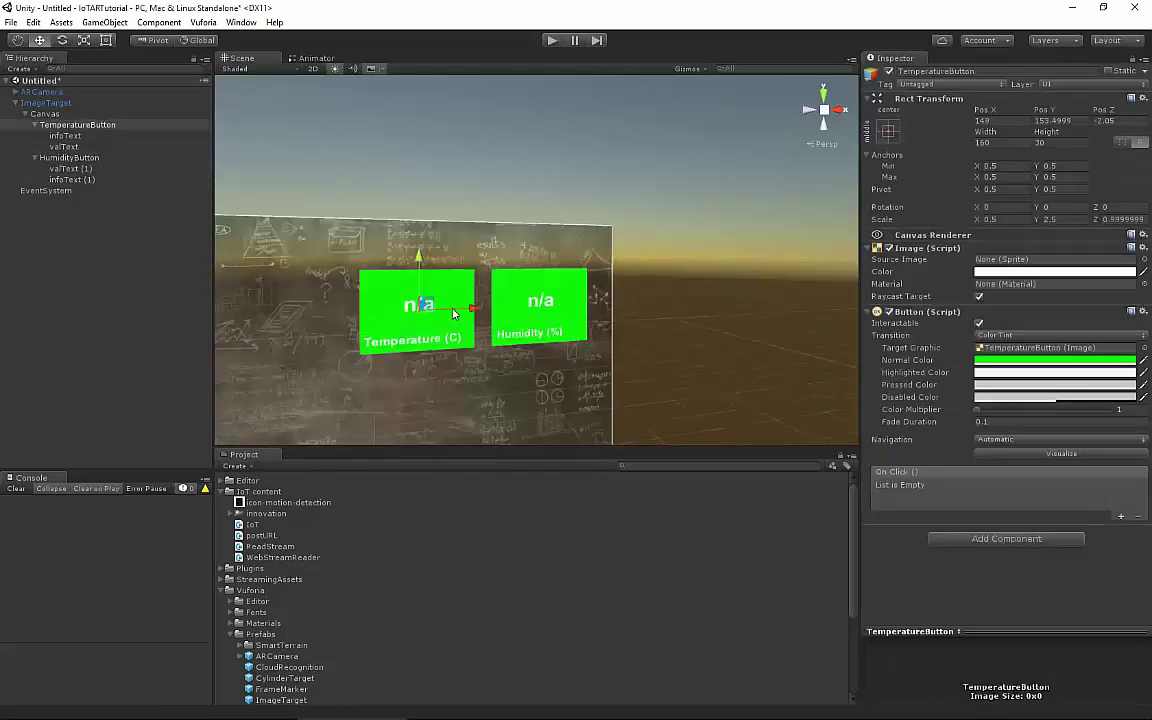
pyautogui.moveTo(668, 290); pyautogui.dragTo(619, 303, button='middle')
# Duplicate TemperatureButton and HumidityButton together and move the copies below the originals, to about Pos Y 67
pyautogui.click(34, 158)
pyautogui.click(34, 158)
pyautogui.click(35, 124)
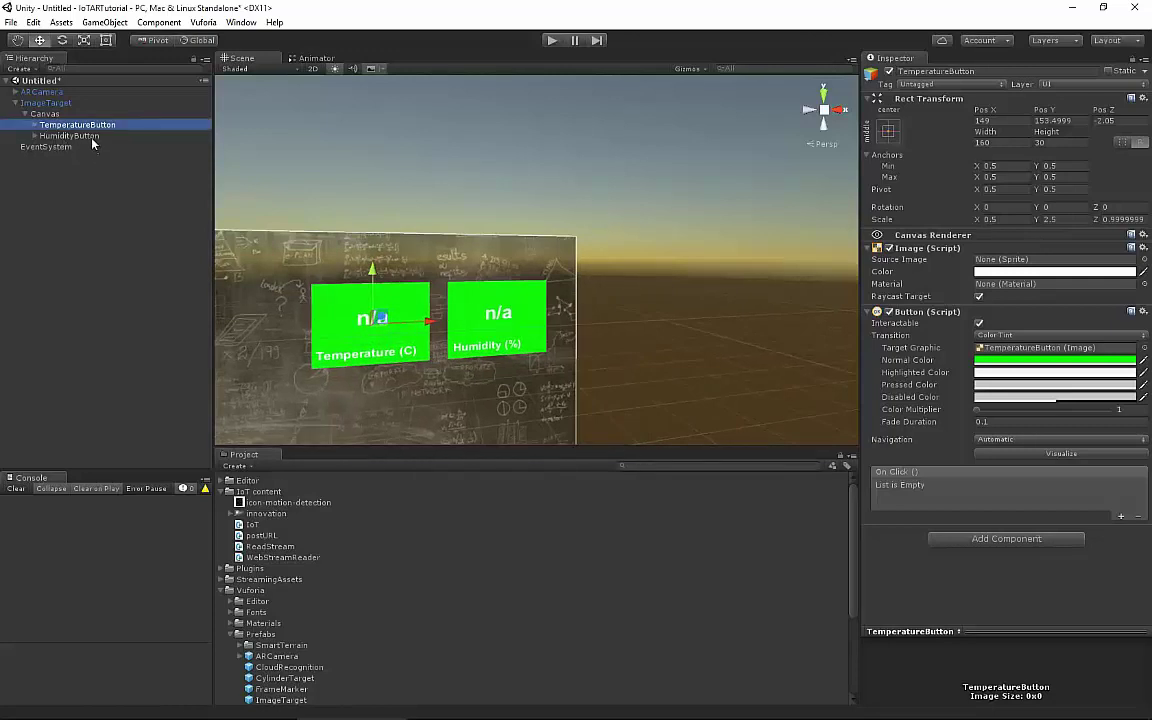
pyautogui.keyDown('ctrl'); pyautogui.click(68, 135); pyautogui.keyUp('ctrl')
pyautogui.rightClick(65, 120)
pyautogui.click(118, 192)
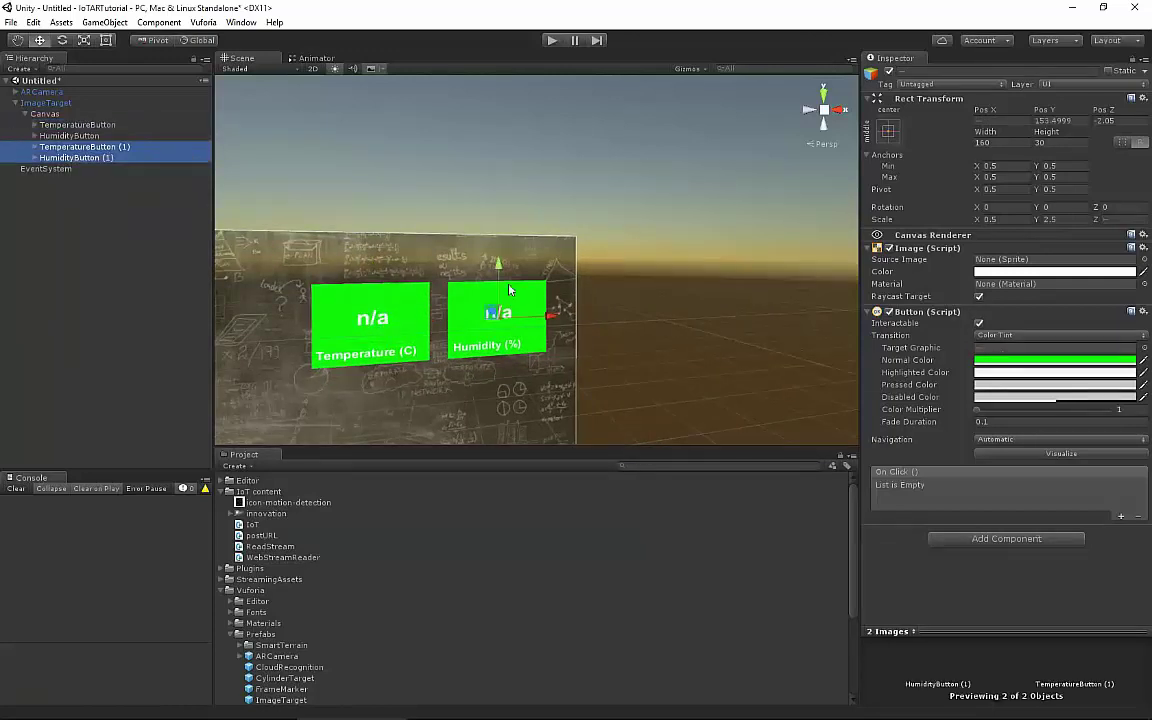
pyautogui.moveTo(494, 265); pyautogui.dragTo(503, 352)
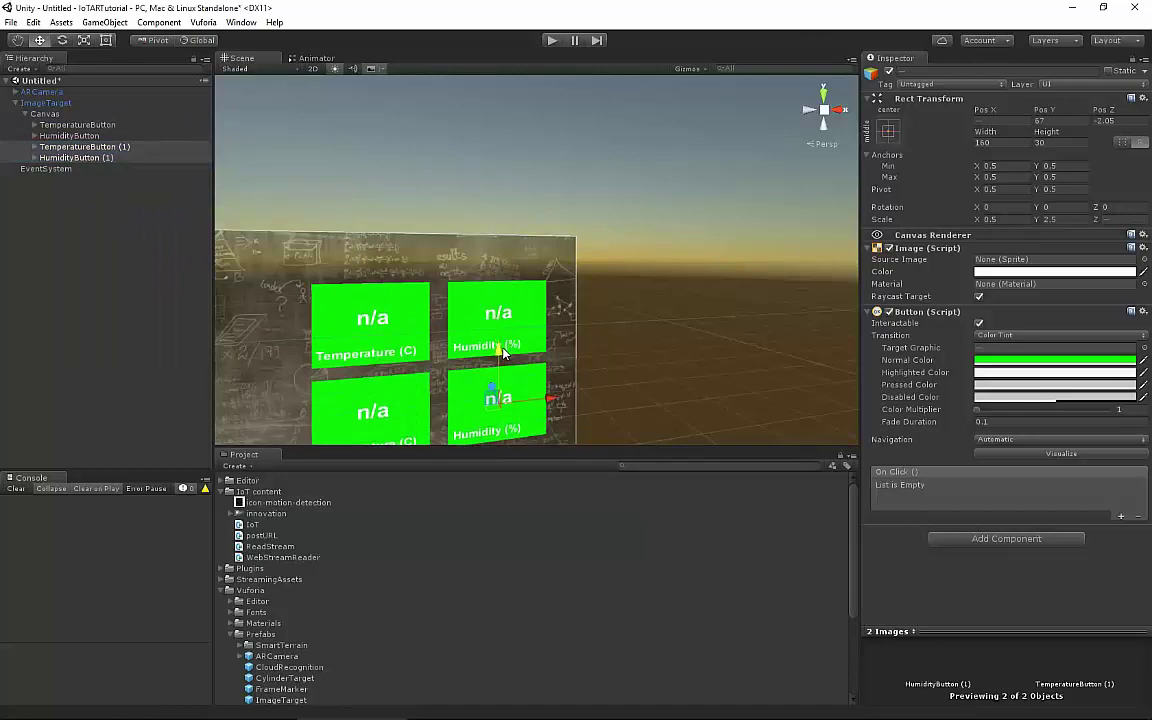
pyautogui.moveTo(578, 268); pyautogui.dragTo(671, 166, button='middle')
pyautogui.click(469, 323)
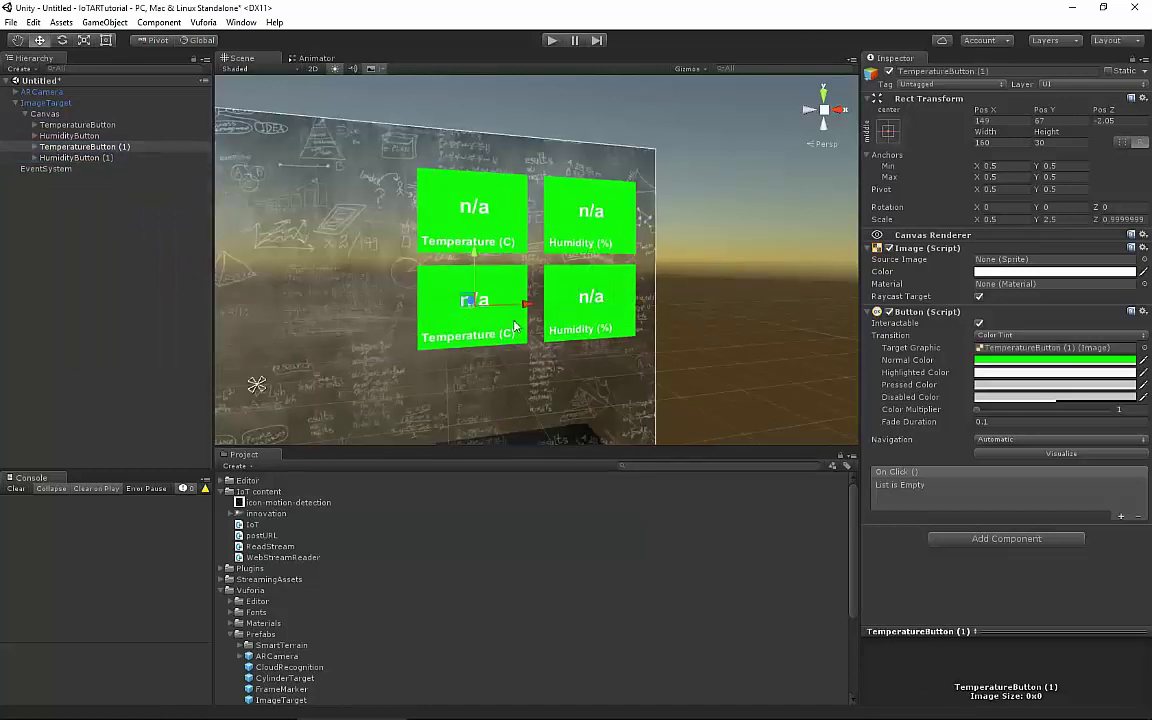
# Rename the TemperatureButton copy in the second row to LightButton
pyautogui.rightClick(62, 146)
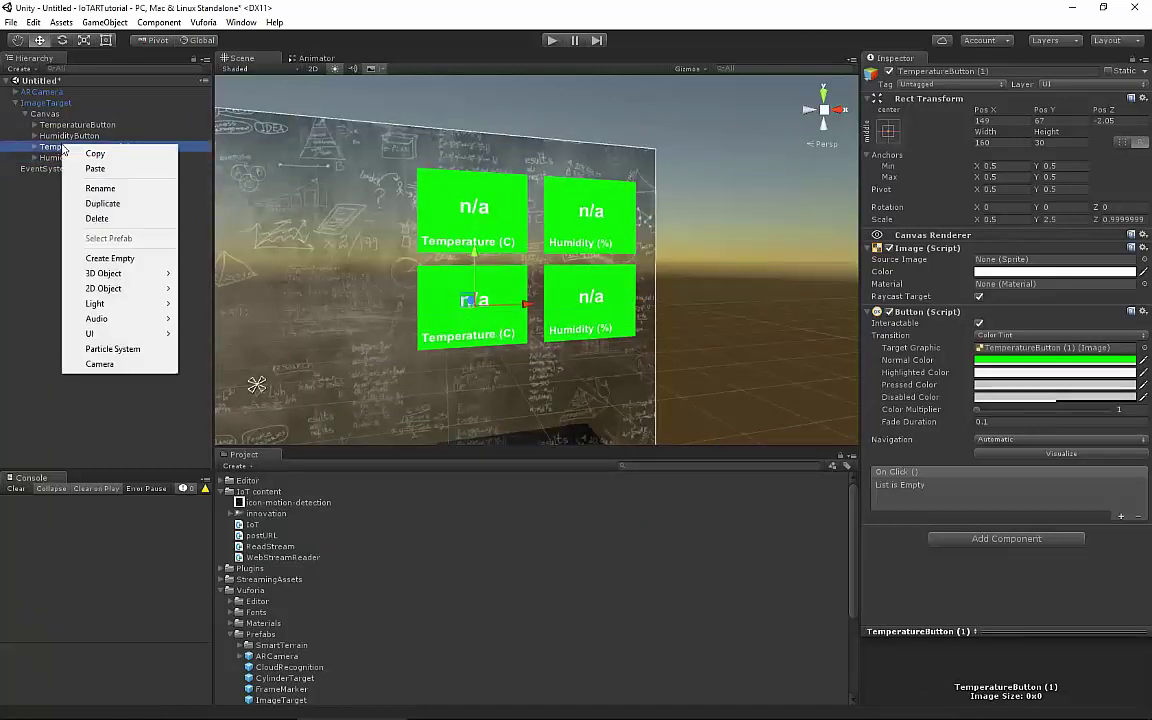
pyautogui.click(98, 184)
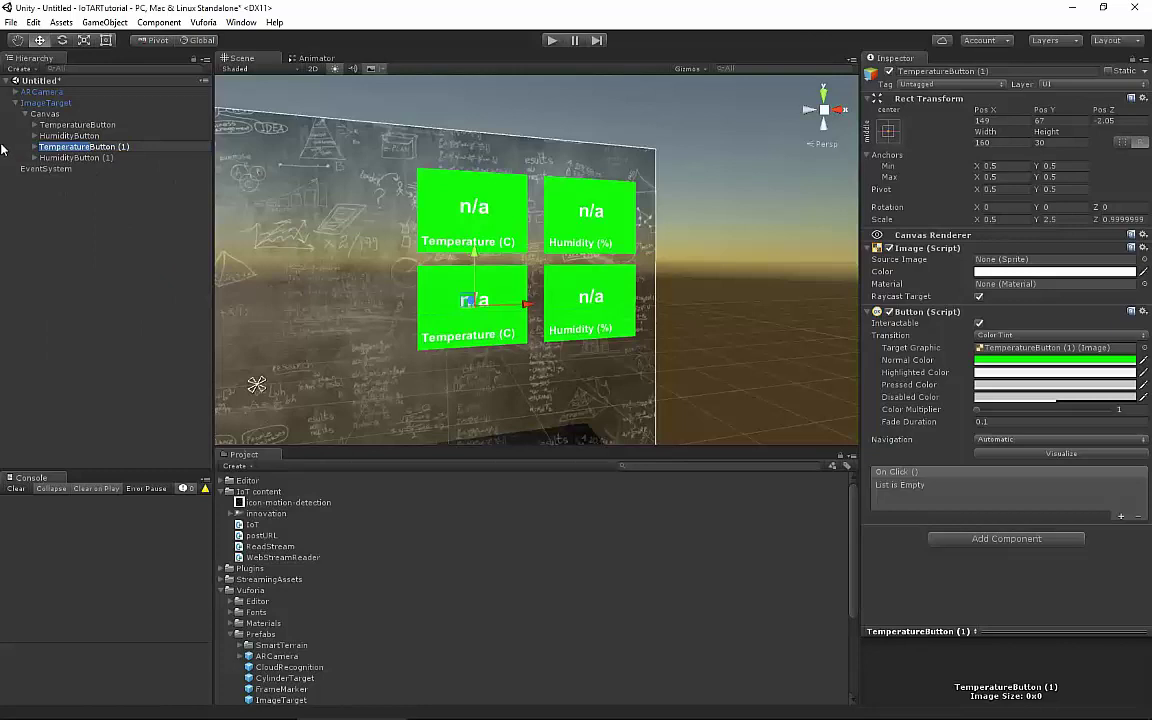
pyautogui.write('Light')
pyautogui.press('BackSpace')
pyautogui.click(78, 168)
# Change the text content of LightButton's infoText to "Light (%)"
pyautogui.click(35, 147)
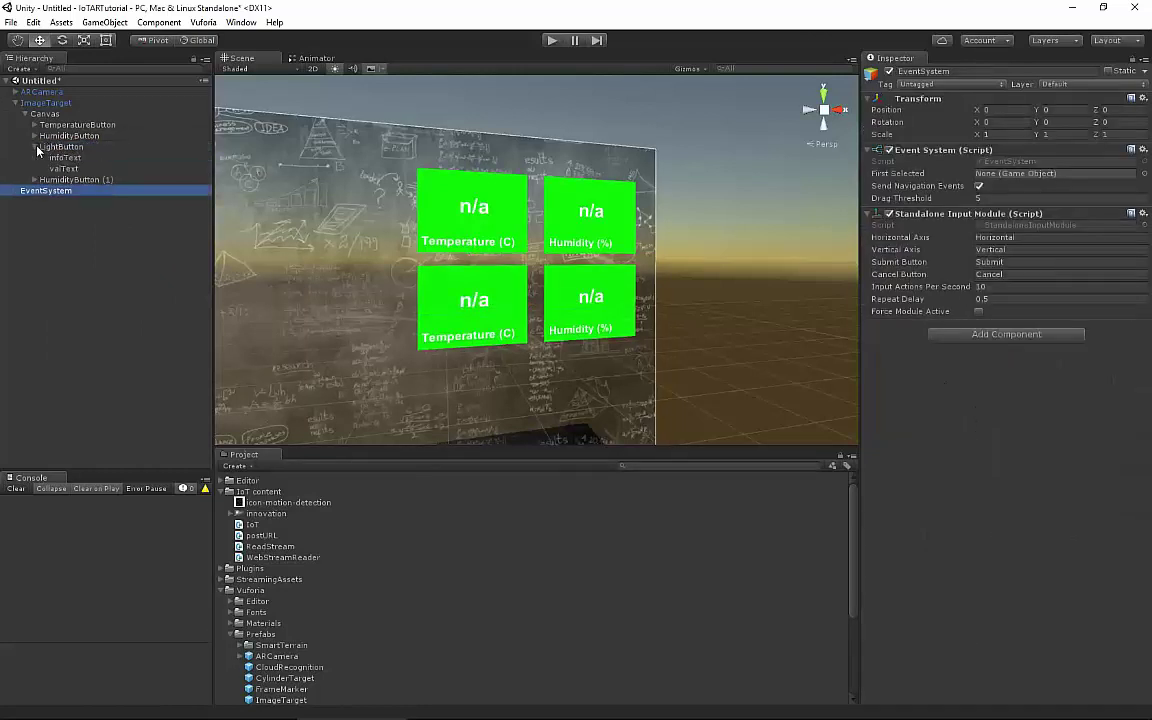
pyautogui.click(66, 159)
pyautogui.click(919, 272)
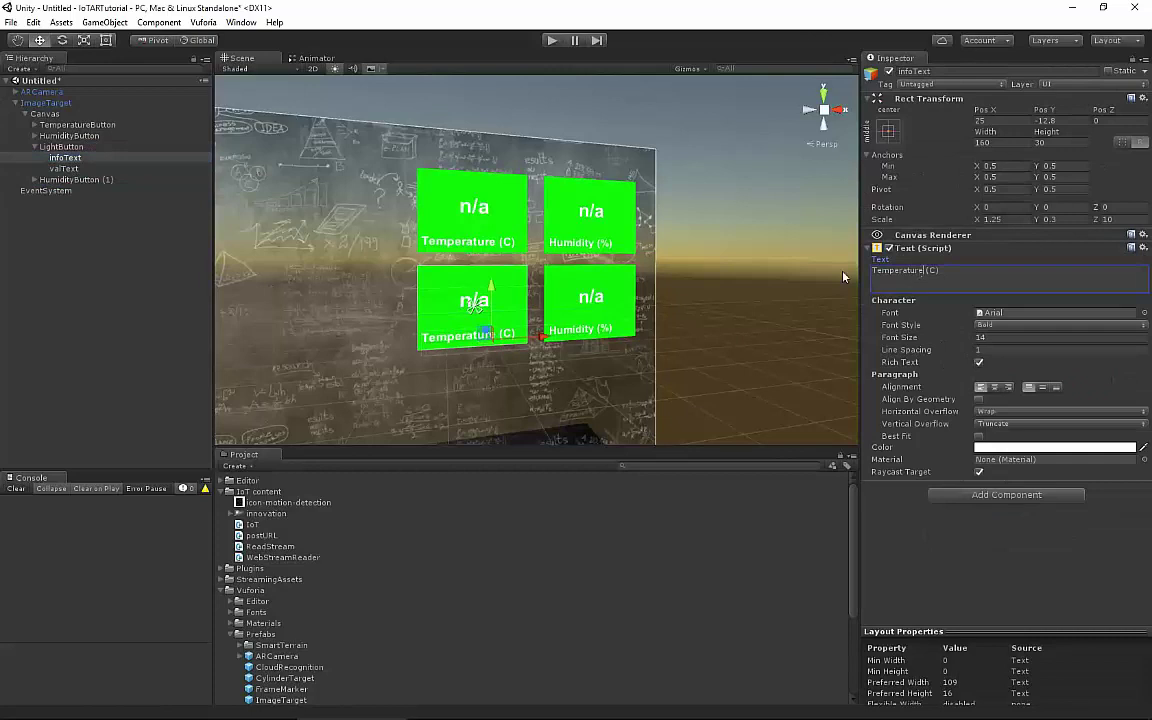
pyautogui.doubleClick(915, 271)
pyautogui.write('Light')
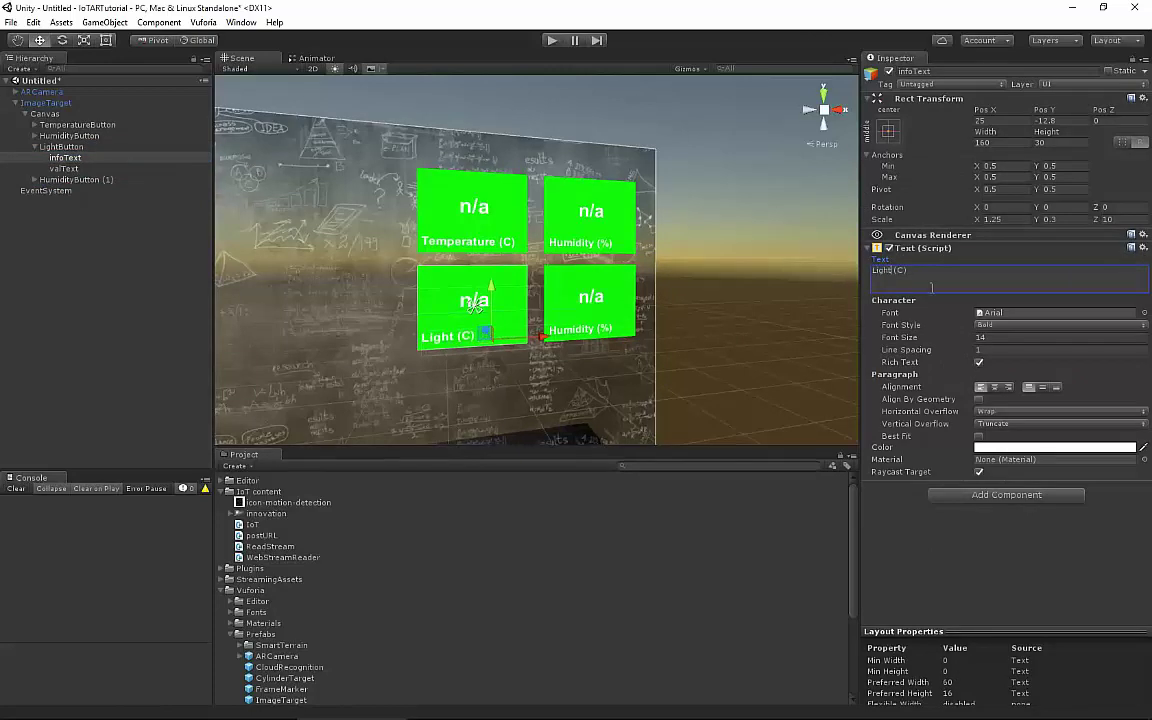
pyautogui.doubleClick(902, 270)
pyautogui.write('%')
# Rename the HumidityButton copy in the second row to MotionButton
pyautogui.click(72, 179)
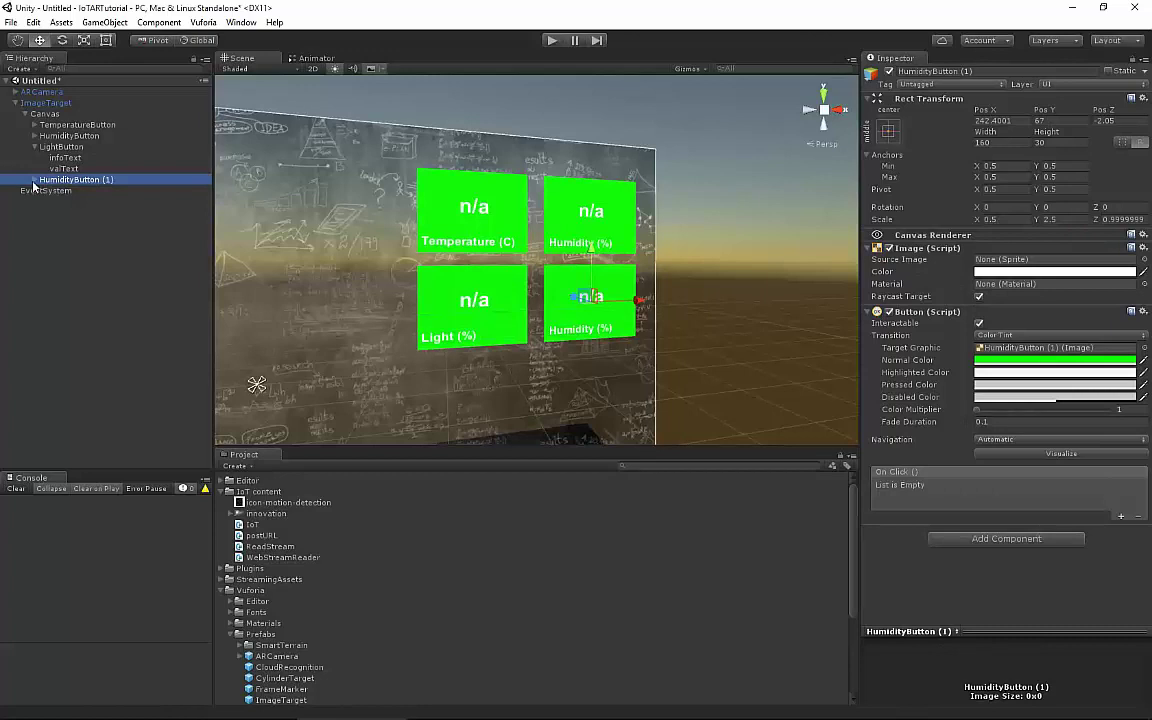
pyautogui.click(34, 179)
pyautogui.rightClick(76, 180)
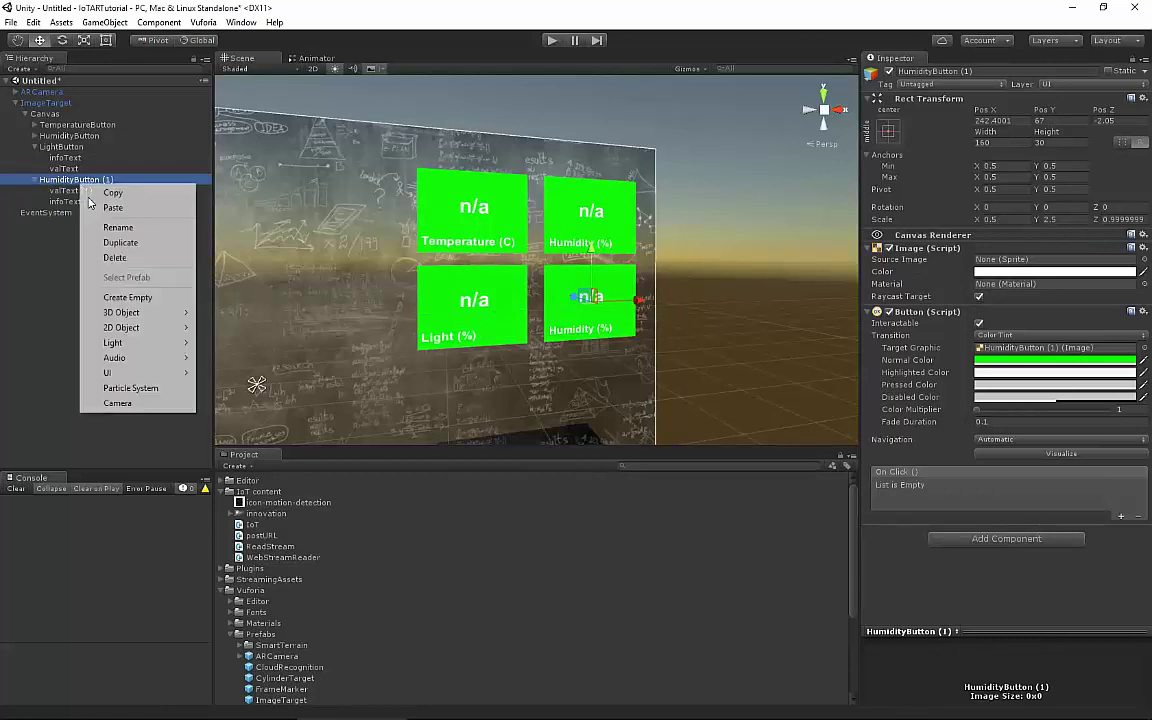
pyautogui.click(117, 227)
pyautogui.moveTo(72, 181); pyautogui.dragTo(28, 181)
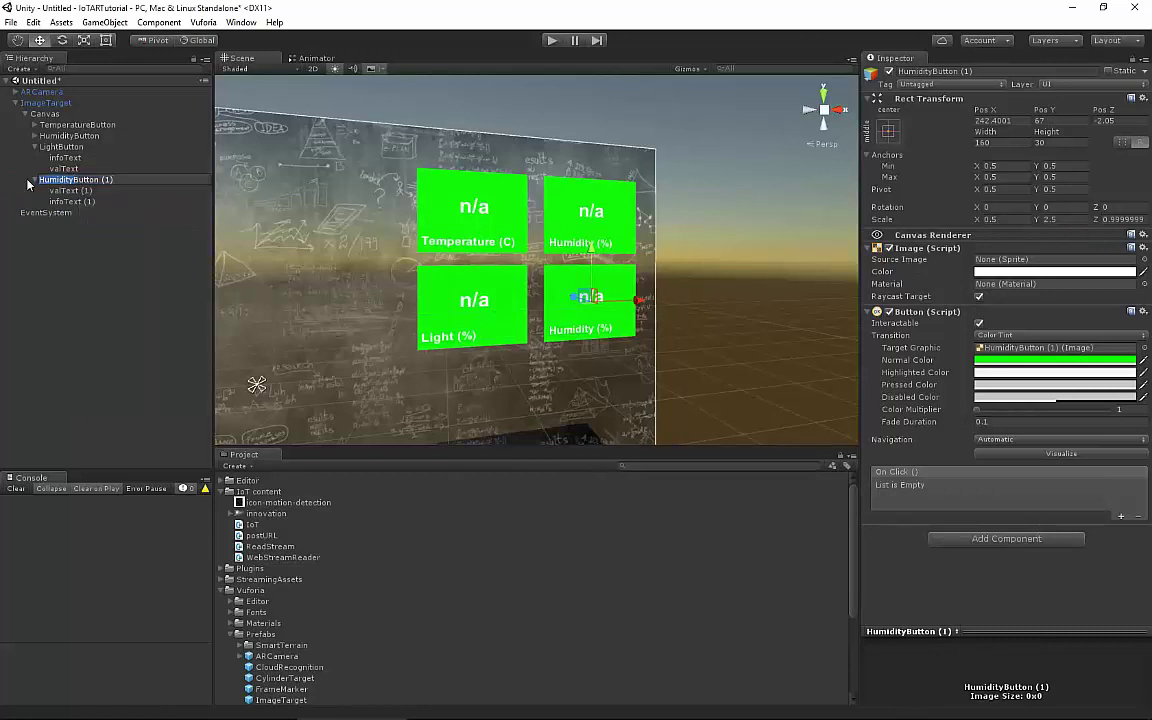
pyautogui.write('MotionButton')
# Change the text content of MotionButton's infoText copy to "Motion (%)"
pyautogui.click(85, 202)
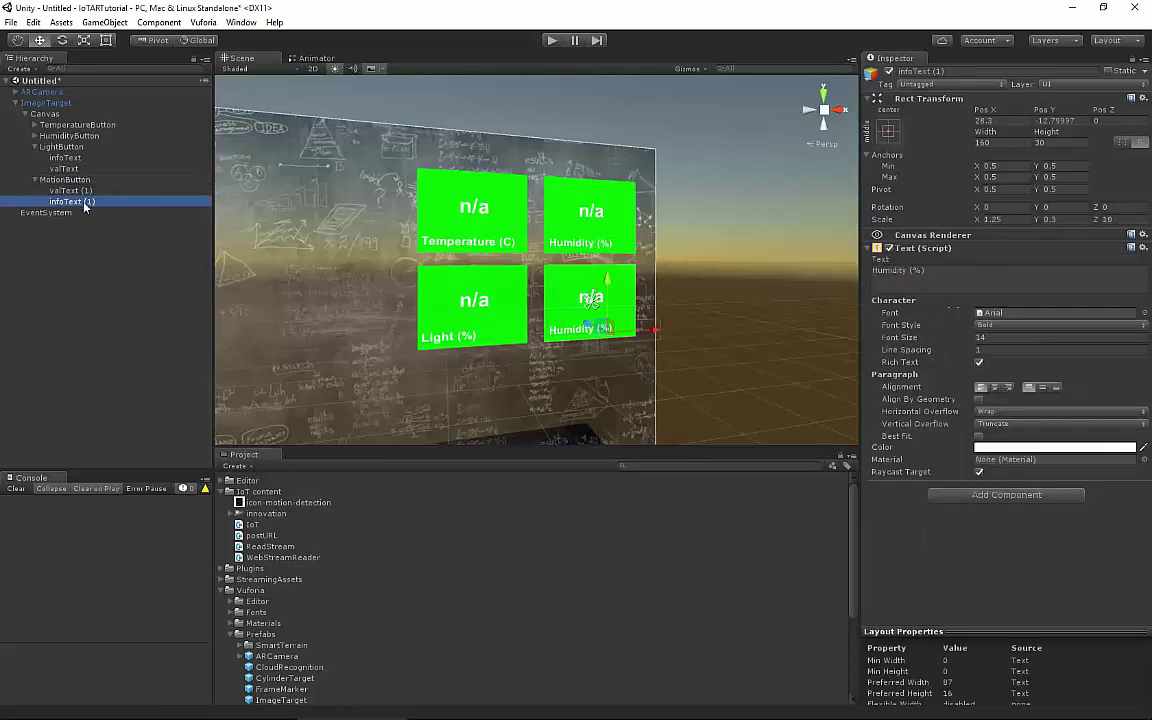
pyautogui.doubleClick(885, 271)
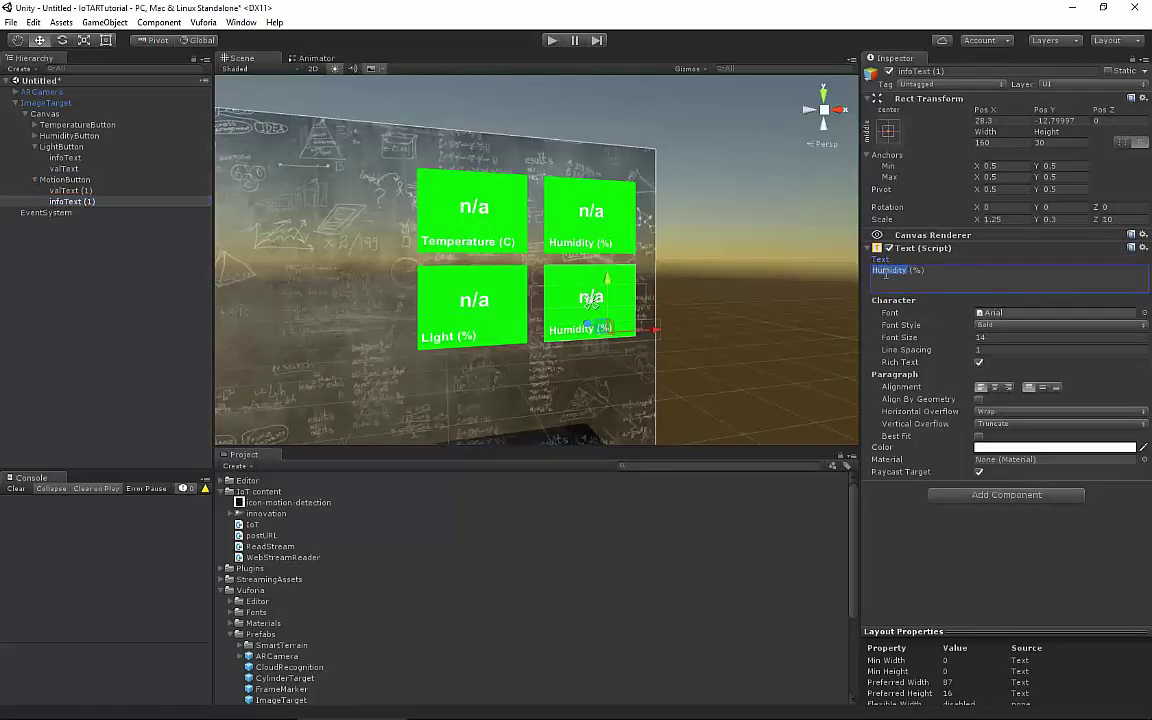
pyautogui.write('Motion')
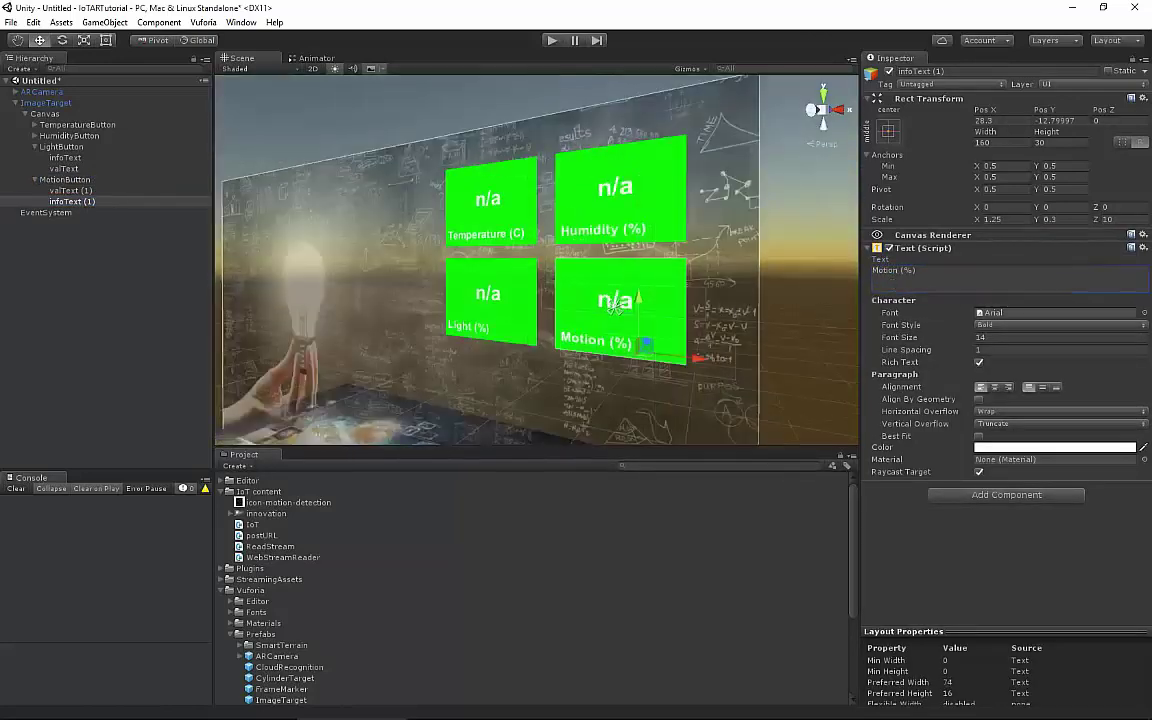
pyautogui.rightClick(1031, 338)
# Change the text content of MotionButton's valText copy to "Motion"
pyautogui.click(72, 191)
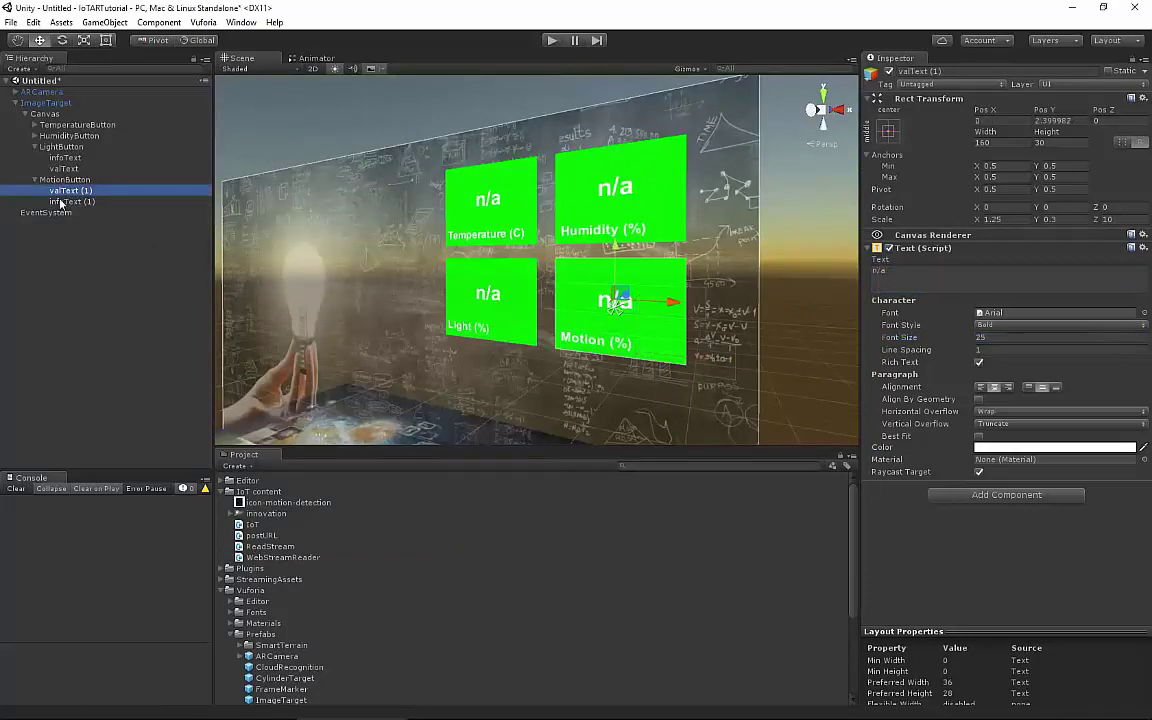
pyautogui.click(70, 201)
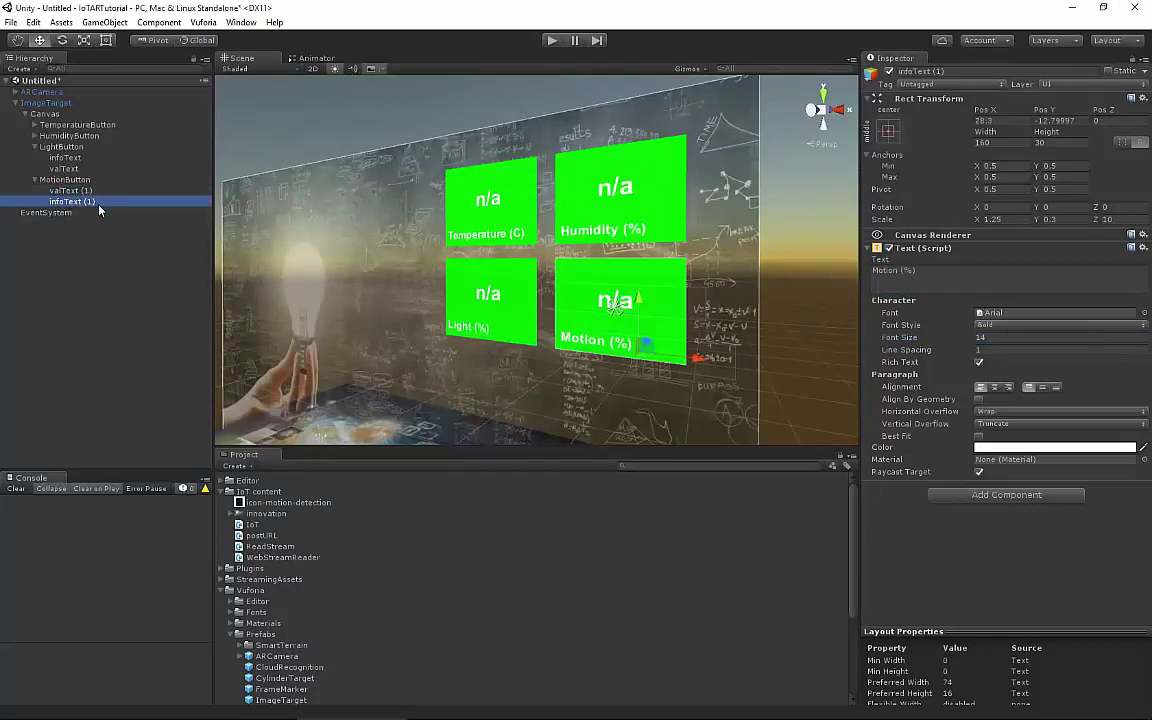
pyautogui.click(88, 189)
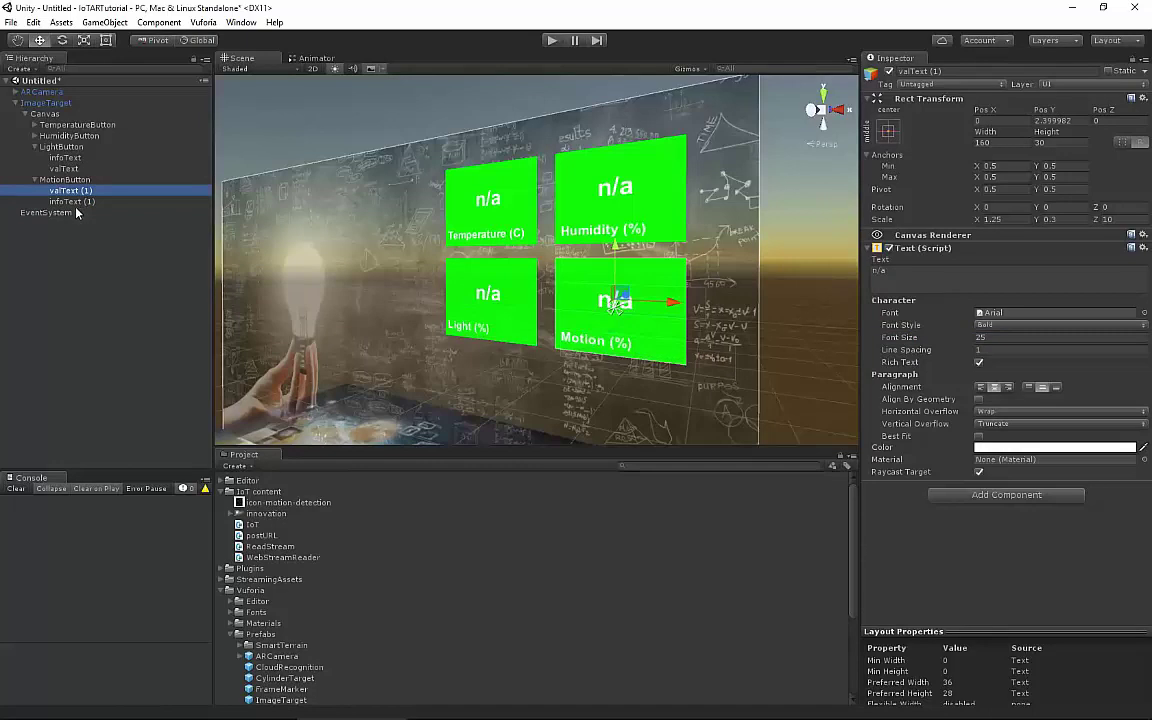
pyautogui.click(926, 286)
pyautogui.write('Motion')
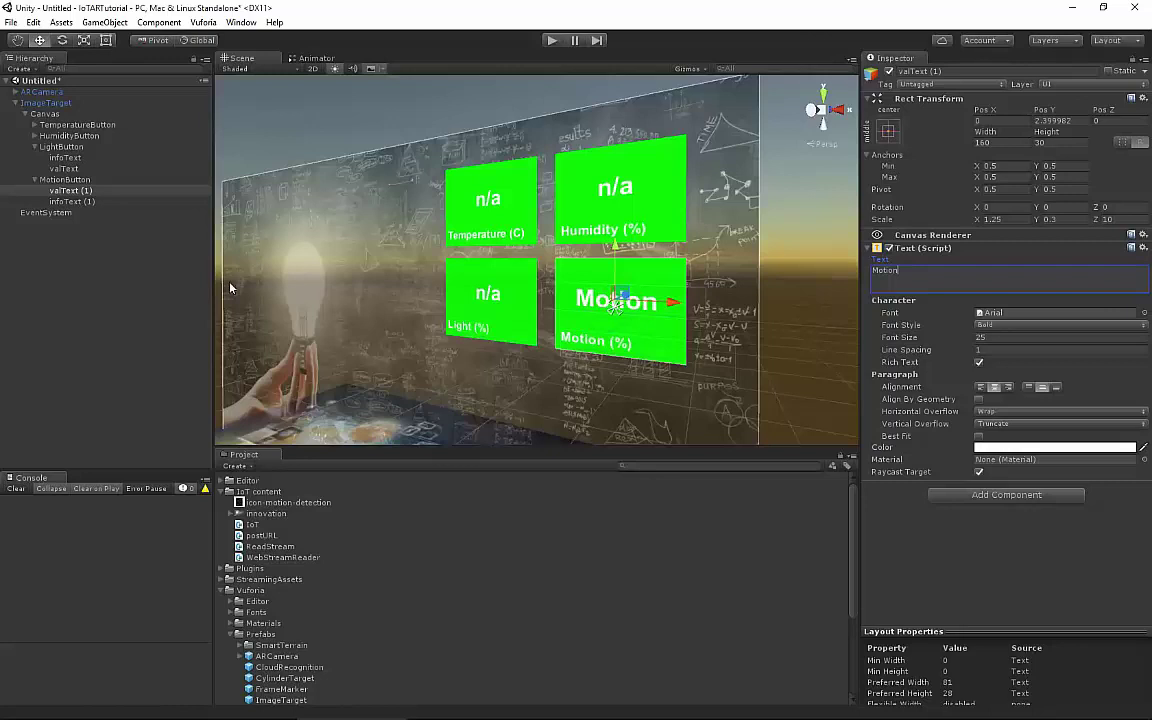
# Replace the text content of MotionButton's infoText copy with "n/a"
pyautogui.click(72, 201)
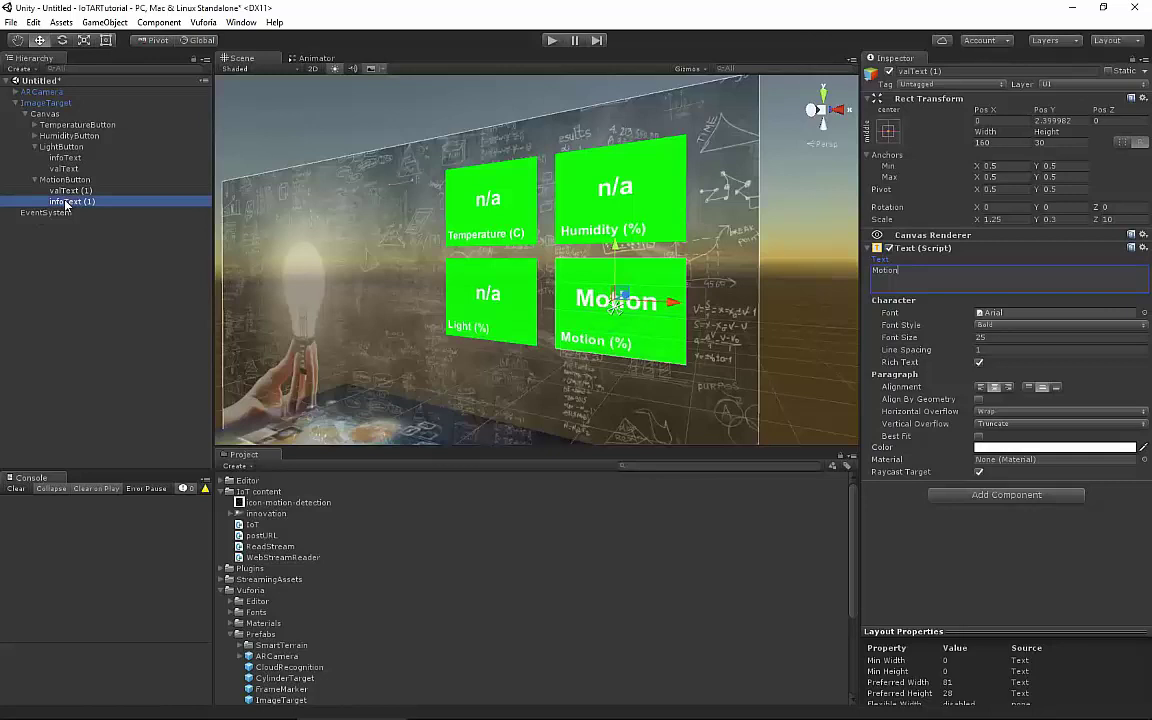
pyautogui.keyDown('alt'); pyautogui.moveTo(730, 320); pyautogui.dragTo(671, 323); pyautogui.keyUp('alt')
pyautogui.moveTo(671, 322); pyautogui.dragTo(742, 302, button='middle')
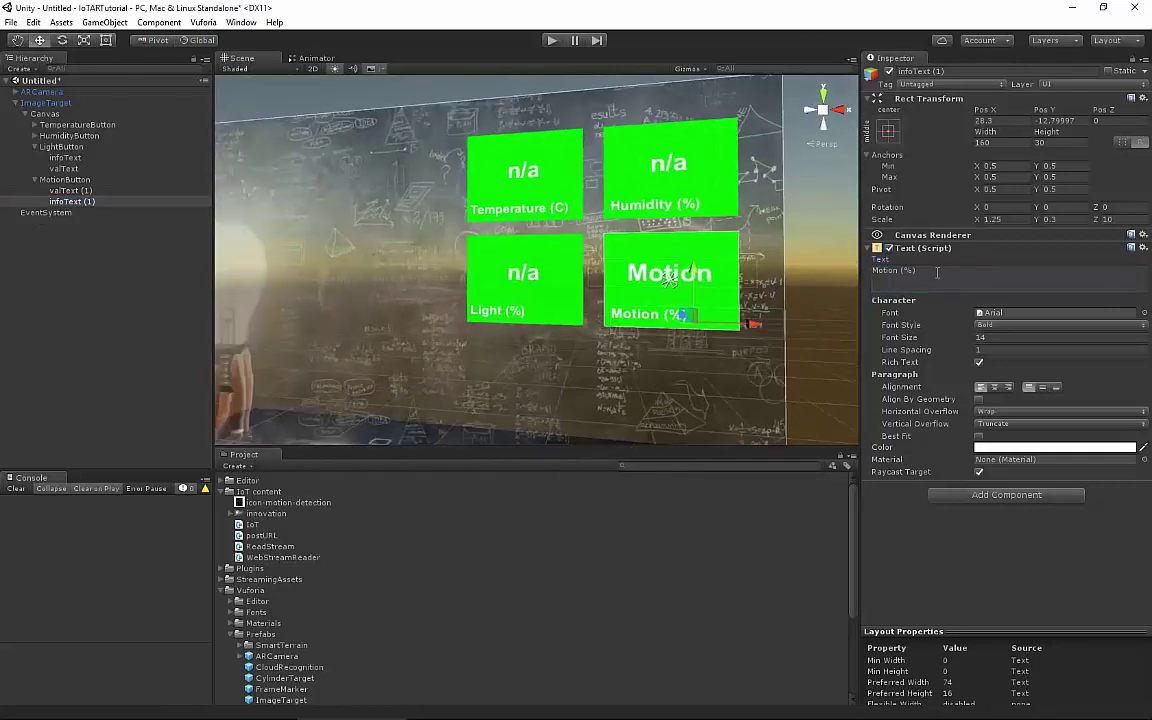
pyautogui.moveTo(937, 275); pyautogui.dragTo(816, 268)
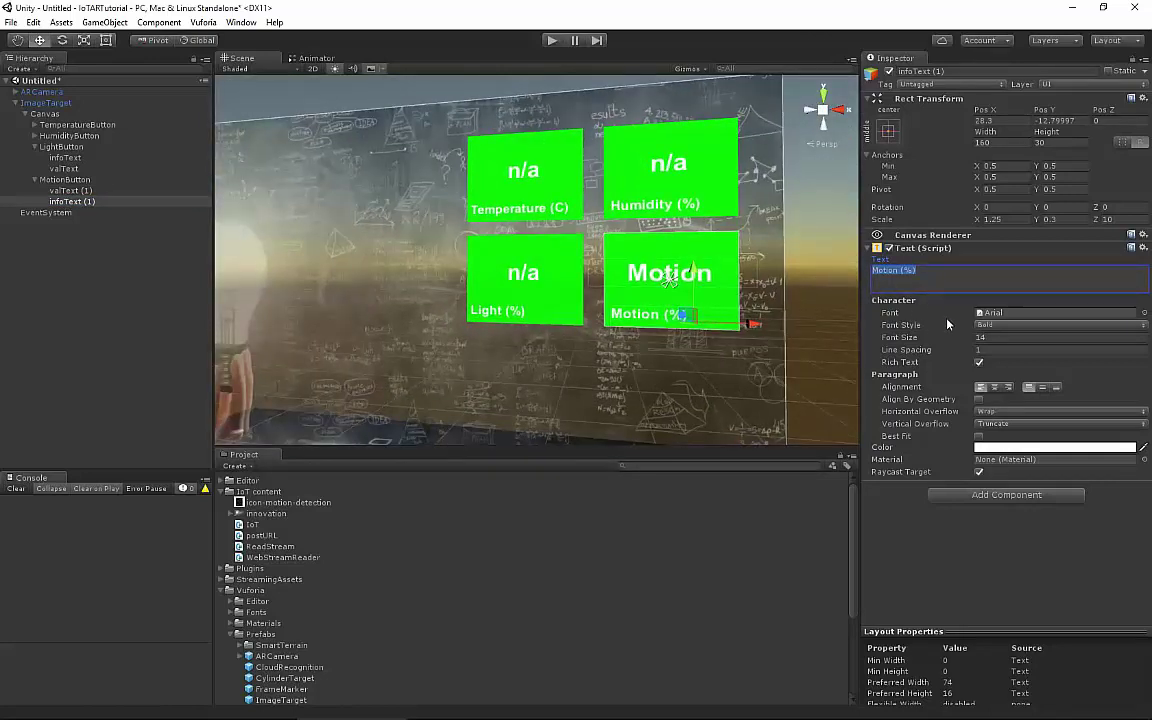
pyautogui.press('BackSpace')
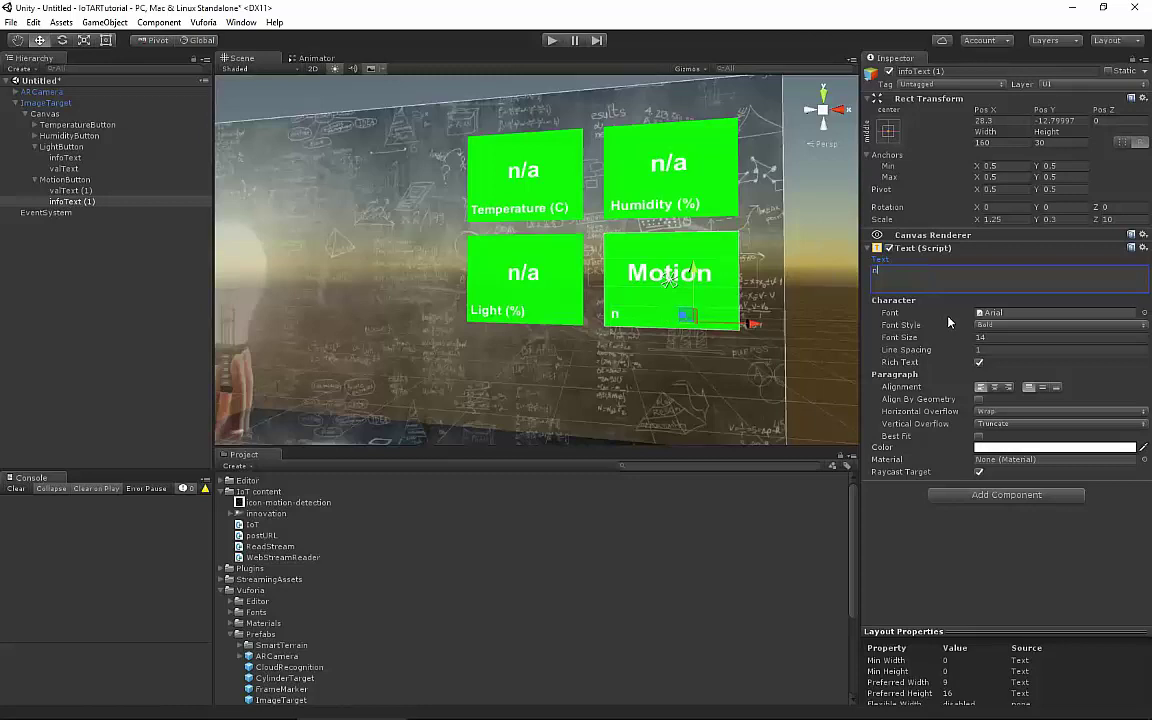
pyautogui.write('n/a')
# Duplicate LightButton and MotionButton together and move the copies below the originals as a third row, to about Pos Y -26.3
pyautogui.click(815, 300)
pyautogui.moveTo(815, 297); pyautogui.dragTo(850, 295, button='middle')
pyautogui.scroll(-5, 777, 285)
pyautogui.moveTo(777, 285); pyautogui.dragTo(795, 289, button='middle')
pyautogui.click(540, 284)
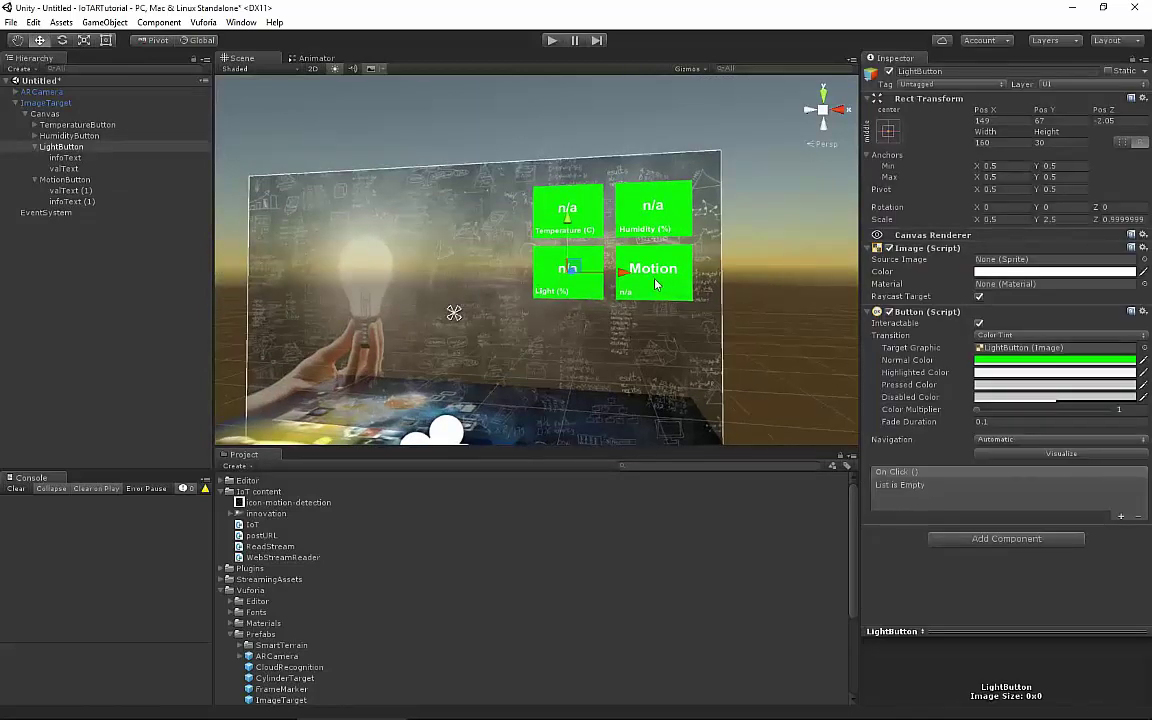
pyautogui.keyDown('ctrl'); pyautogui.click(64, 179); pyautogui.keyUp('ctrl')
pyautogui.click(33, 146)
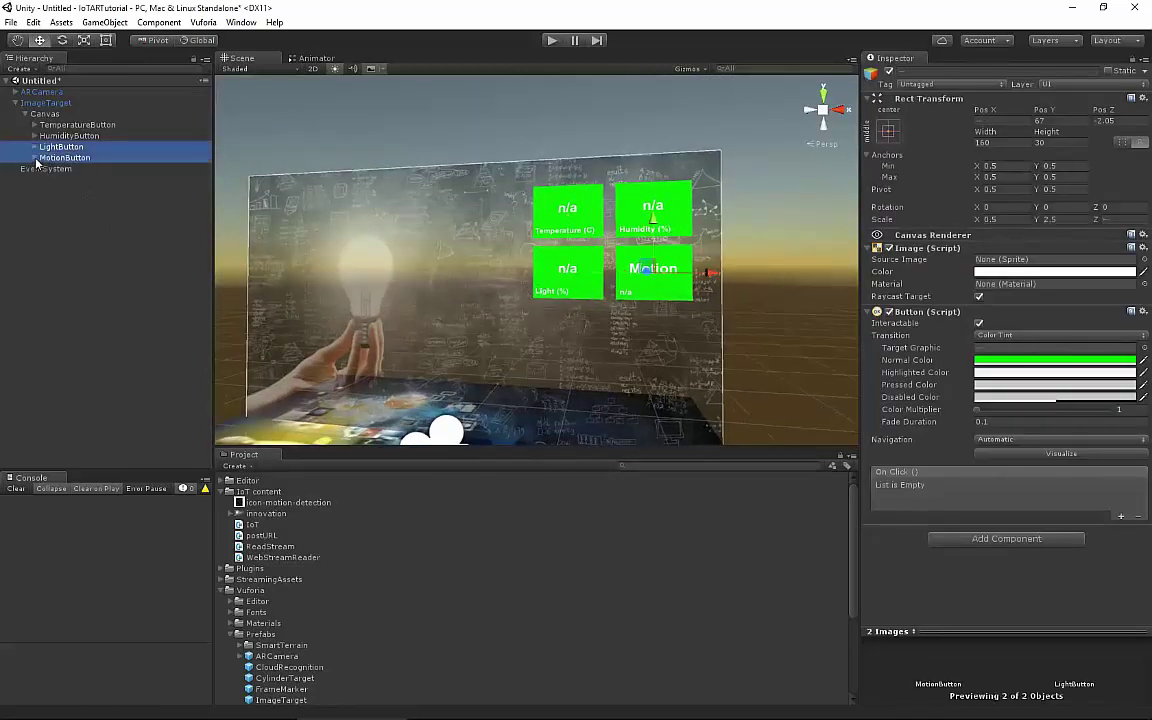
pyautogui.rightClick(52, 156)
pyautogui.click(91, 218)
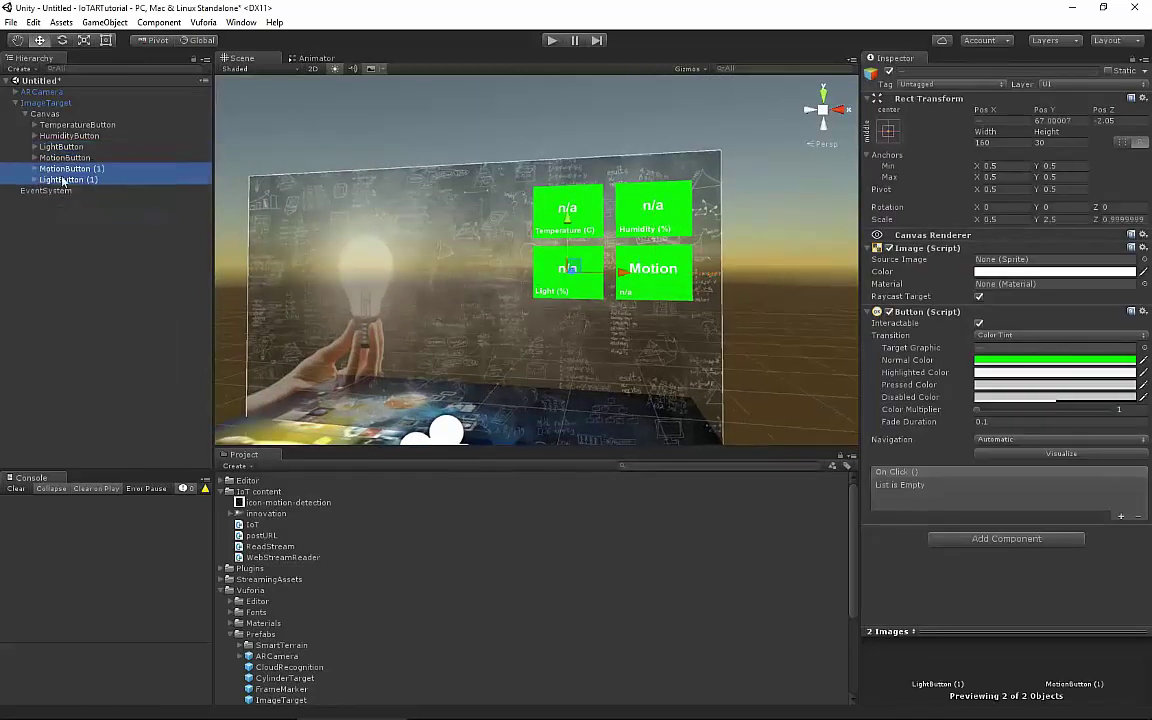
pyautogui.moveTo(573, 231); pyautogui.dragTo(576, 292)
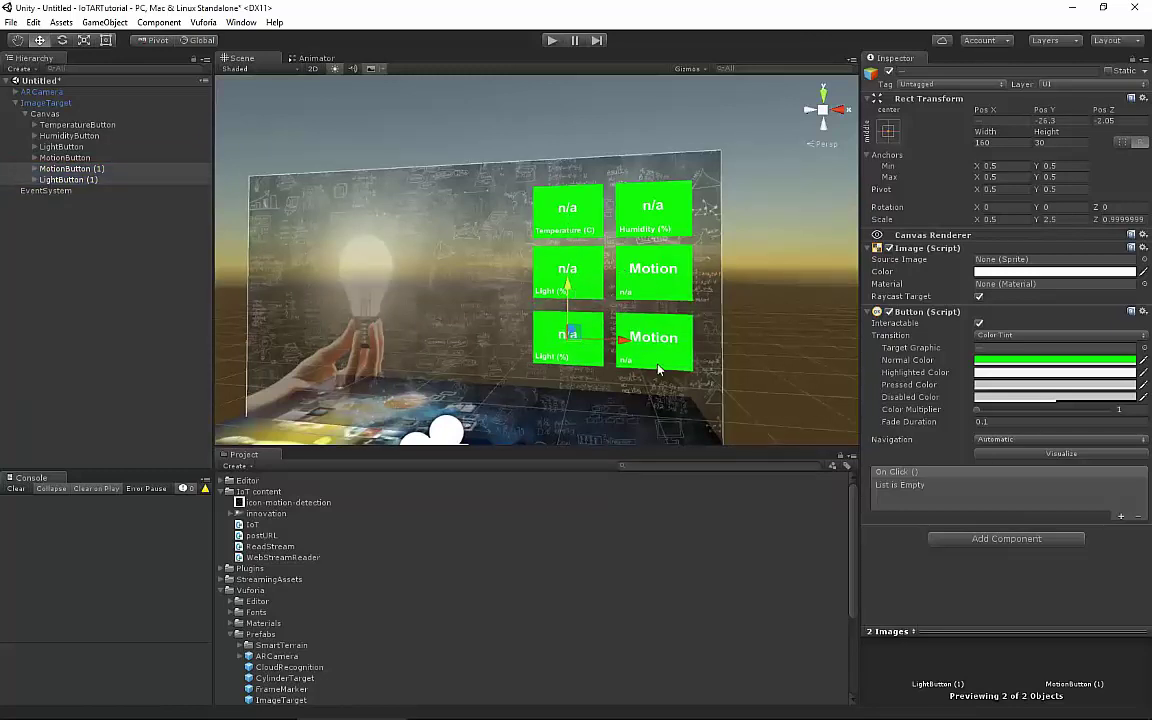
# Reorder the Canvas children so that the LightButton copy comes before the MotionButton copy
pyautogui.click(591, 327)
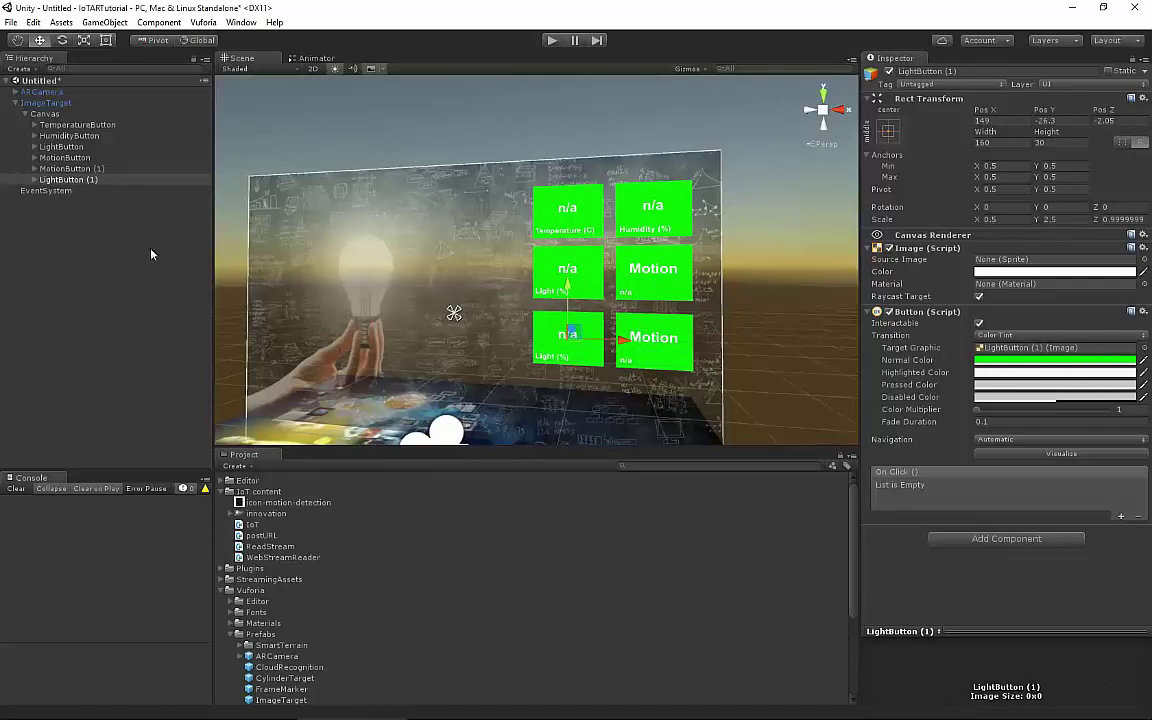
pyautogui.click(58, 168)
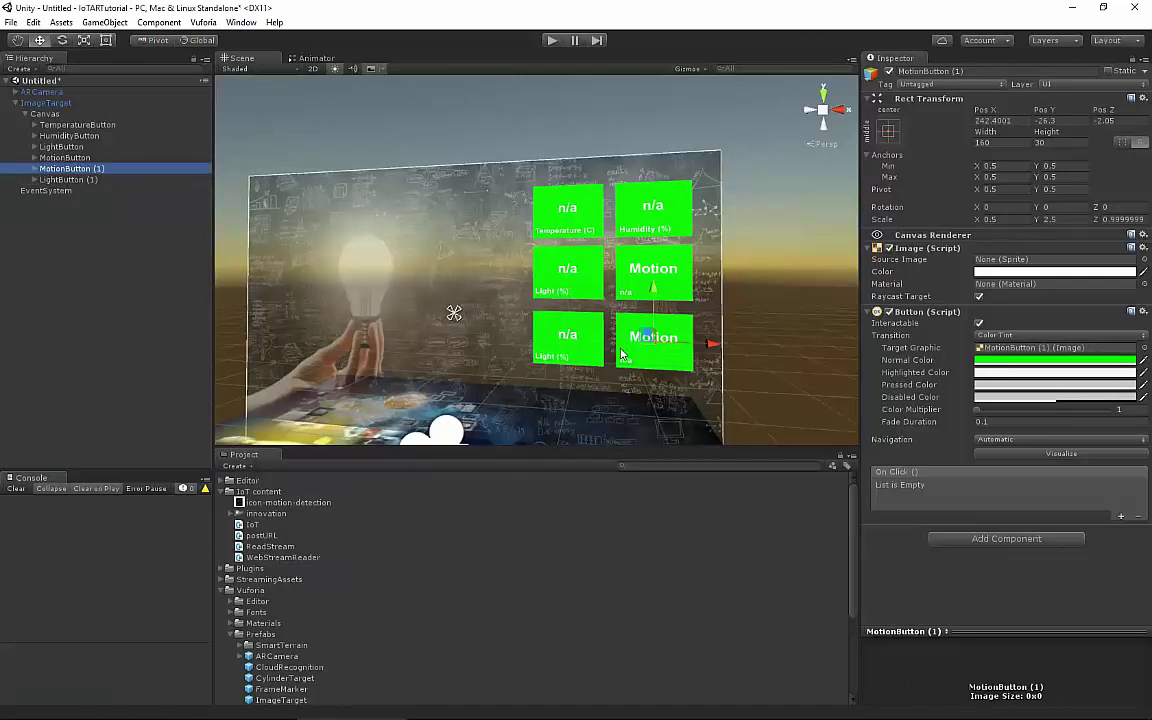
pyautogui.click(34, 168)
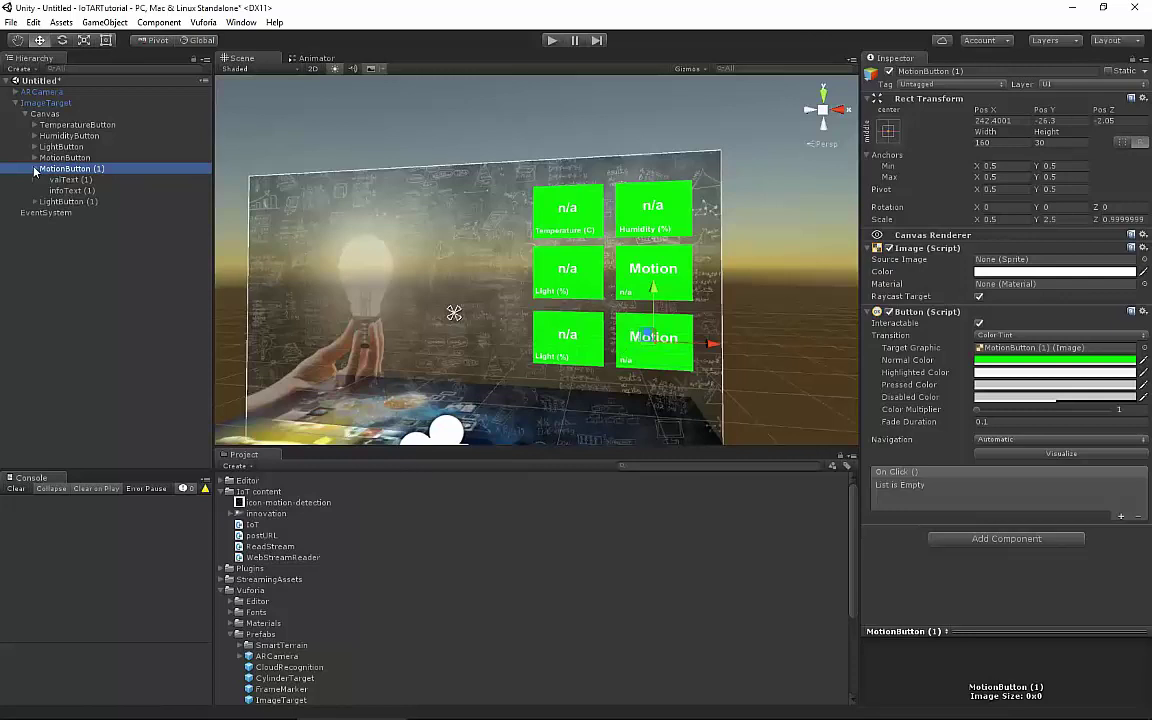
pyautogui.click(68, 181)
pyautogui.click(62, 168)
pyautogui.click(52, 211)
pyautogui.click(62, 202)
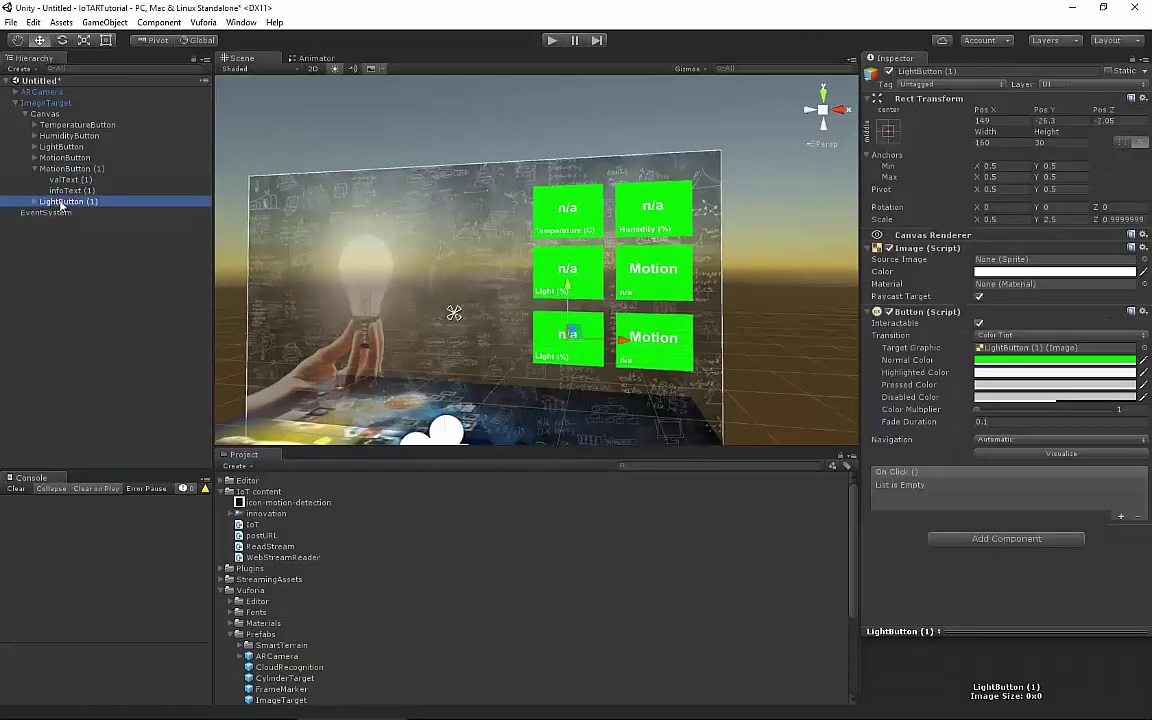
pyautogui.moveTo(62, 202); pyautogui.dragTo(15, 175)
# Rename the LightButton copy in the third row to UltravioletButton
pyautogui.rightClick(60, 168)
pyautogui.click(103, 212)
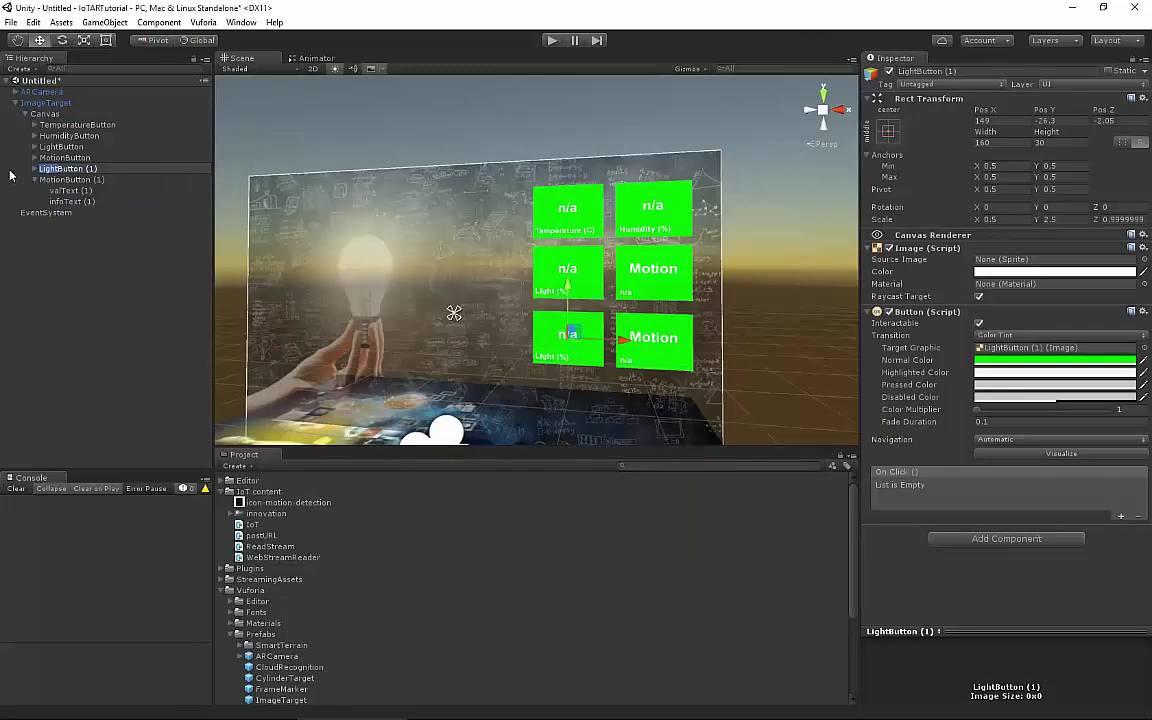
pyautogui.write('UltravioletButton')
pyautogui.press('Return')
pyautogui.press('BackSpace')
pyautogui.press('BackSpace')
pyautogui.press('Return')
# Change the text content of UltravioletButton's infoText to "Ultrviolet (%)"
pyautogui.click(36, 169)
pyautogui.click(65, 180)
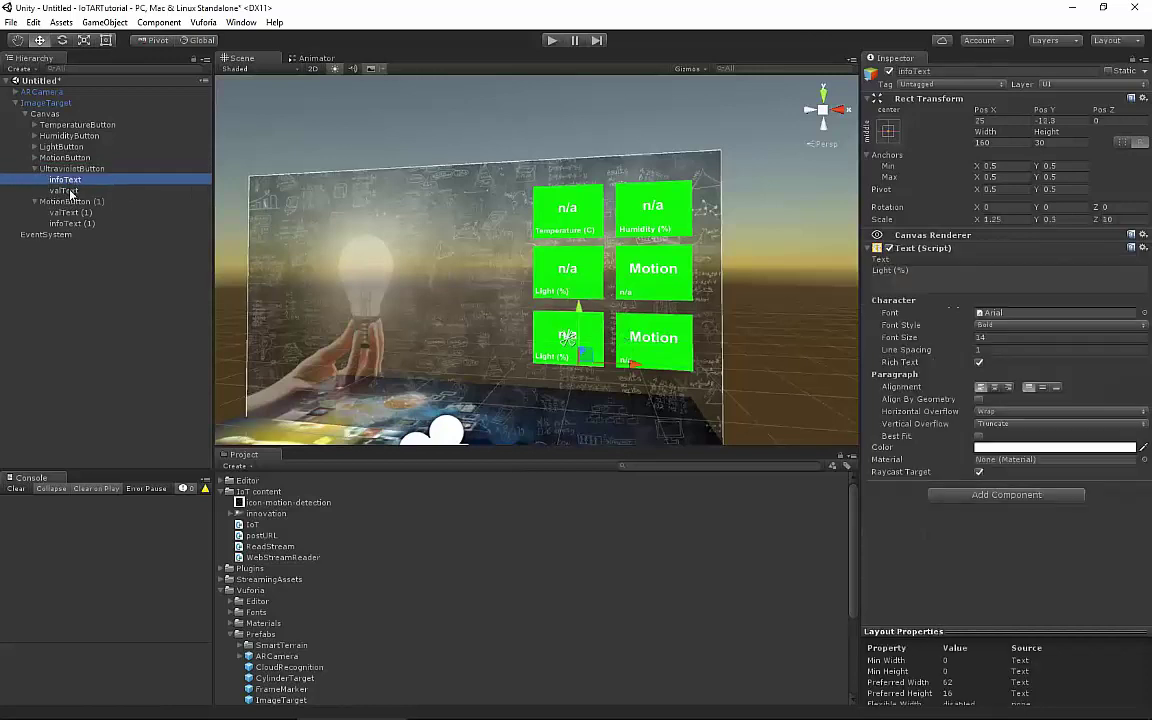
pyautogui.doubleClick(891, 276)
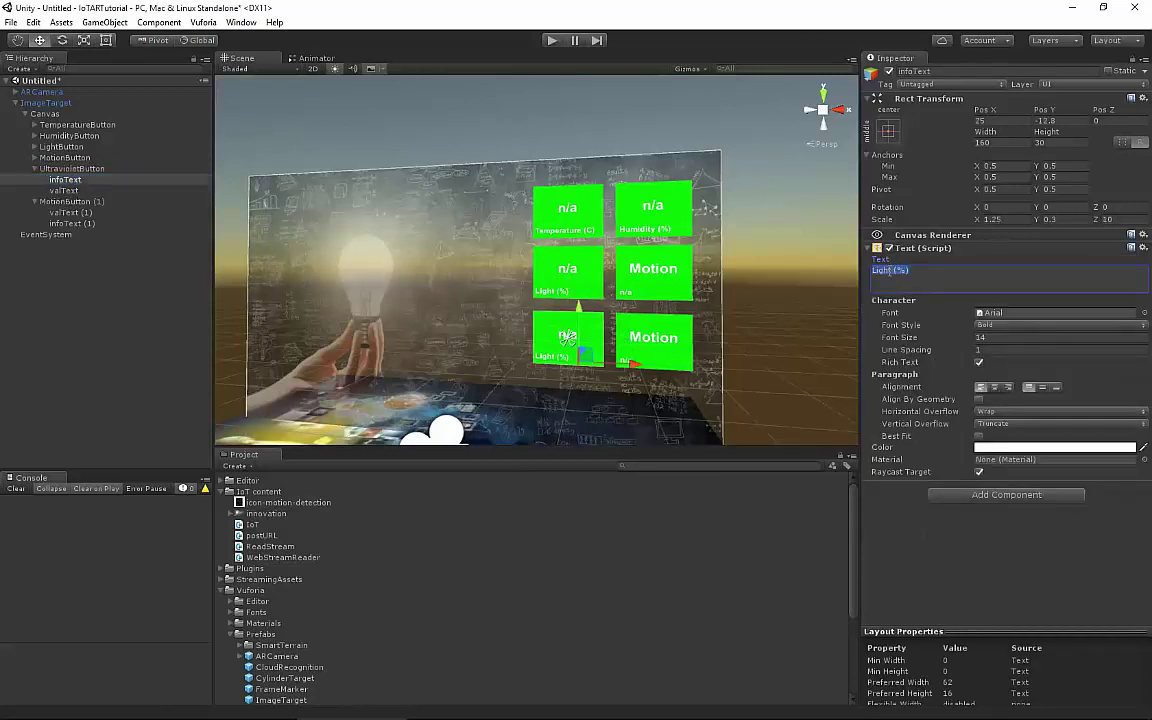
pyautogui.write('Ultraviolet')
# Change the valText content of the MotionButton copy in the third row to "Time"
pyautogui.click(657, 345)
pyautogui.click(66, 212)
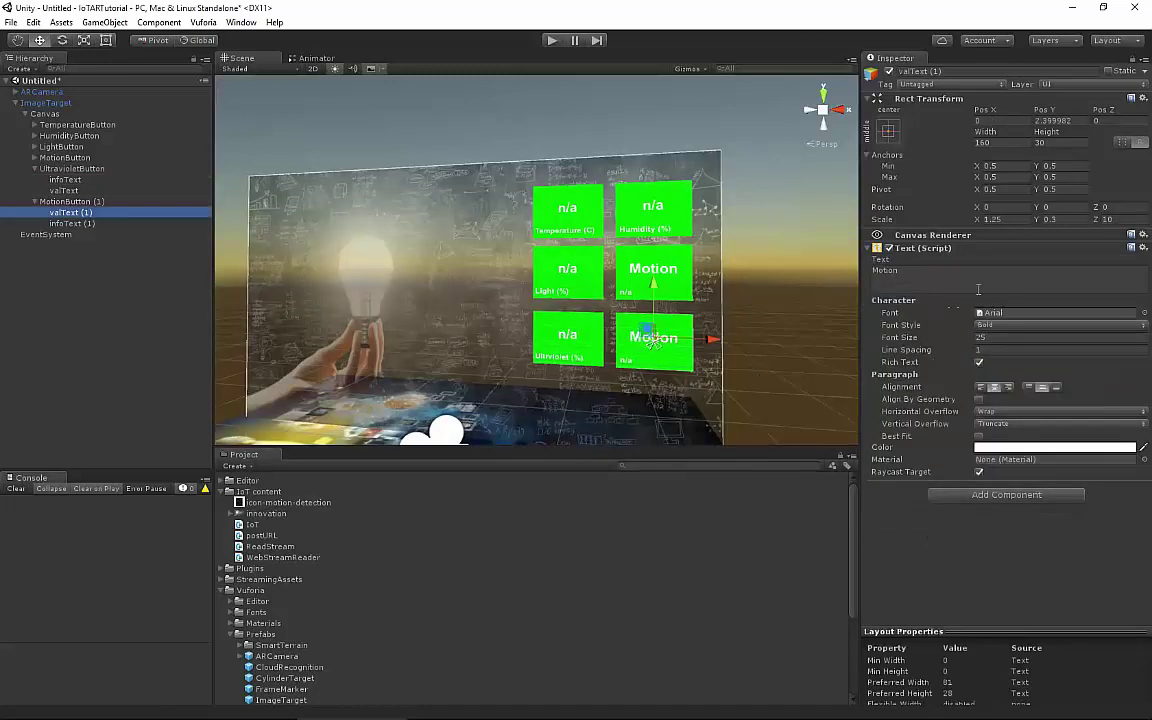
pyautogui.doubleClick(927, 270)
pyautogui.write('Time')
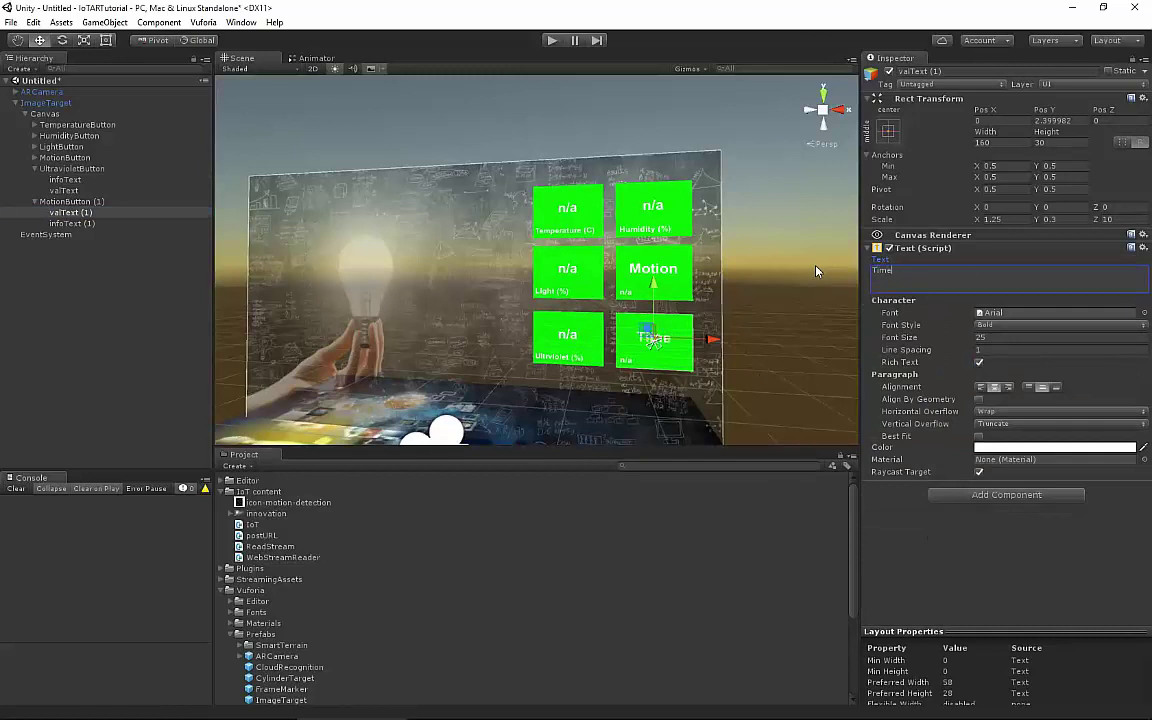
# Set the third-row MotionButton copy's infoText to "0.0" and center it below "Time", at about Pos X 4 and Pos Y -9.1
pyautogui.click(70, 223)
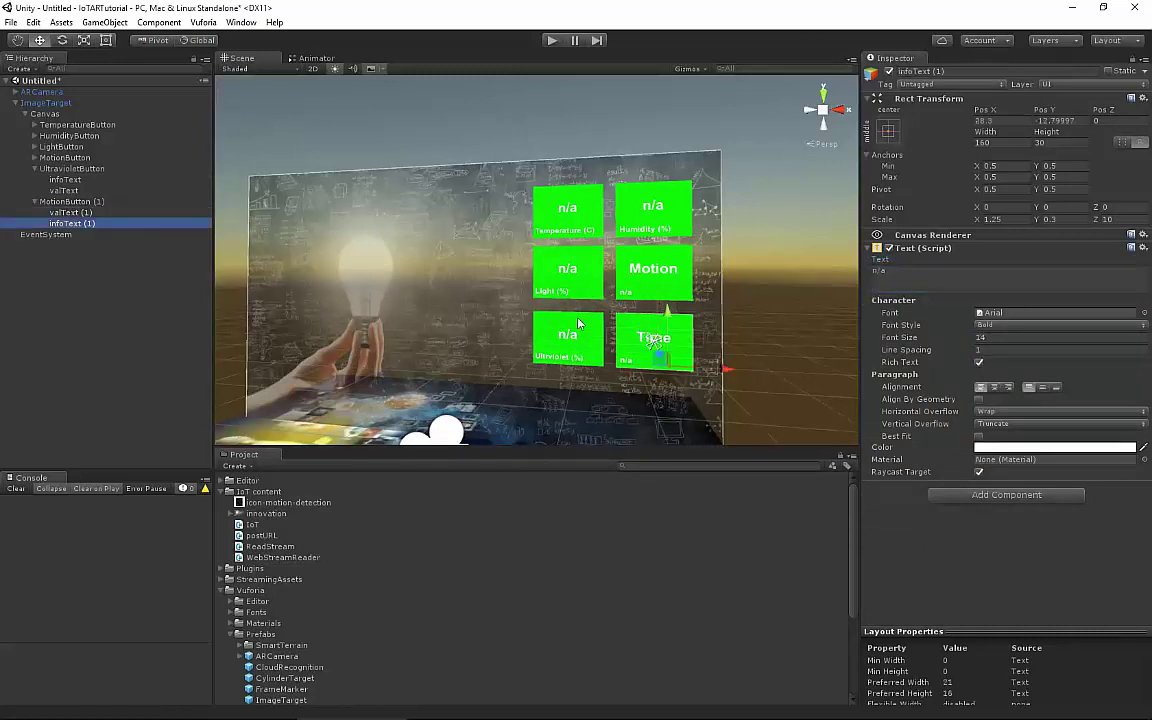
pyautogui.doubleClick(878, 270)
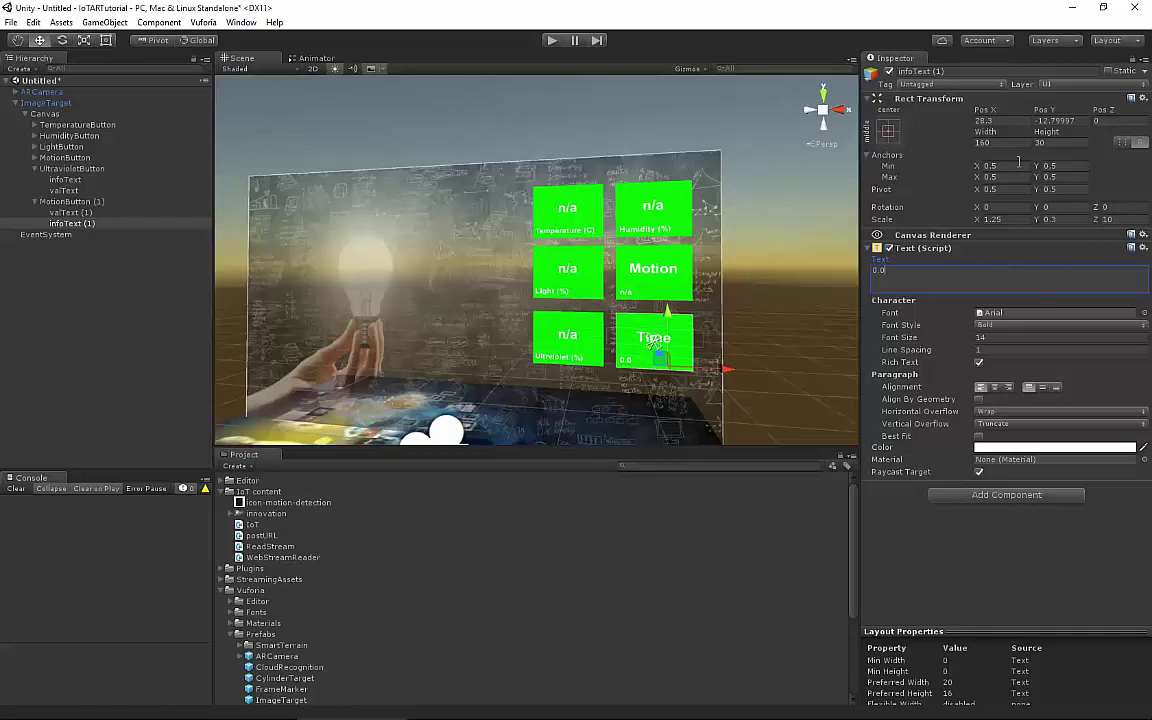
pyautogui.click(994, 387)
pyautogui.moveTo(726, 374); pyautogui.dragTo(710, 366)
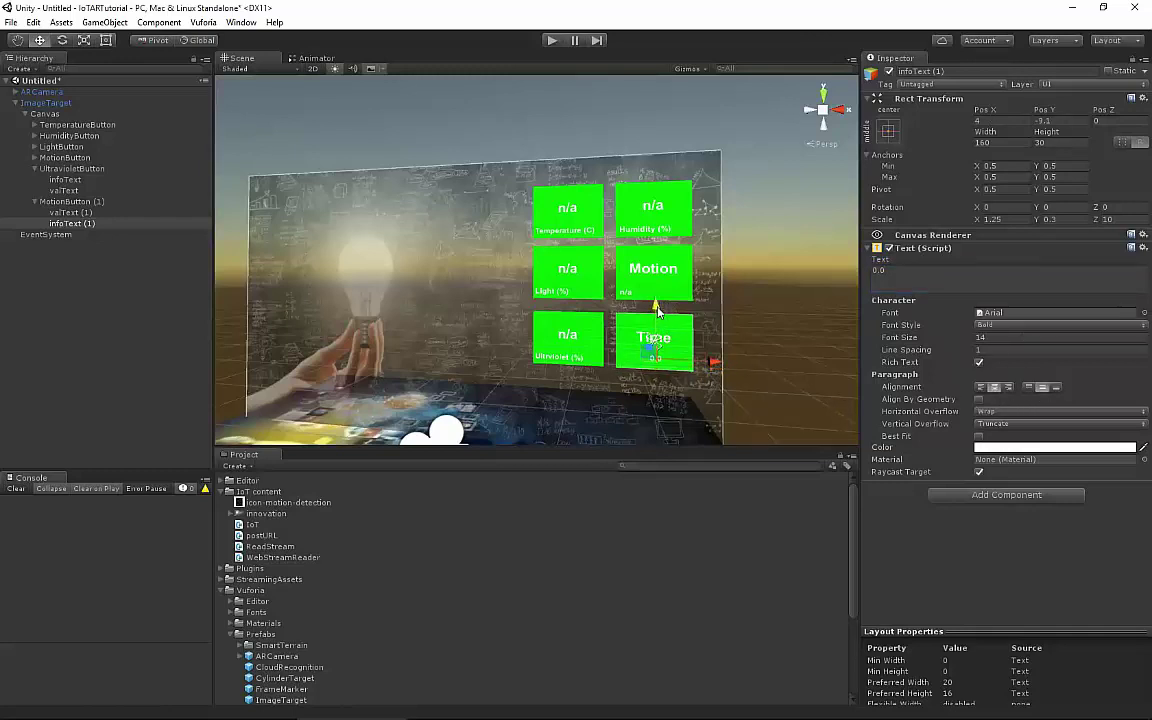
# Reposition the "0.0" text under "Time" to about Pos X 0 and Pos Y -7.6, centered on its button
pyautogui.click(756, 357)
pyautogui.scroll(3, 697, 330)
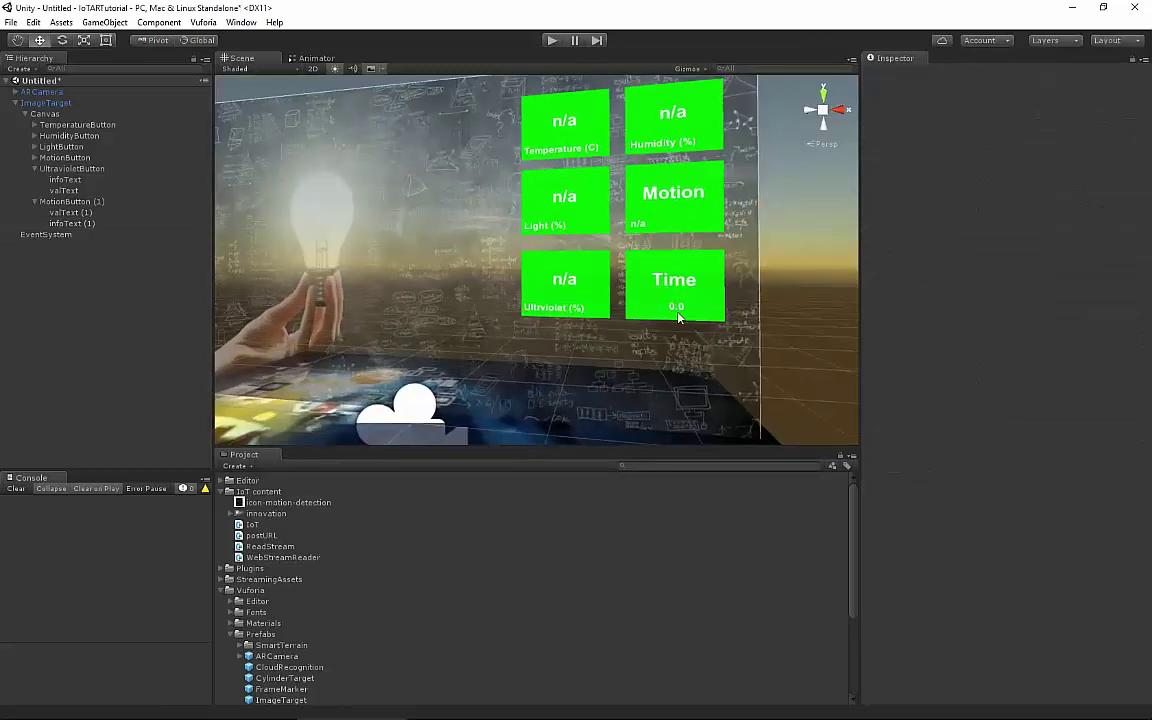
pyautogui.click(680, 276)
pyautogui.click(676, 265)
pyautogui.moveTo(676, 260); pyautogui.dragTo(676, 257)
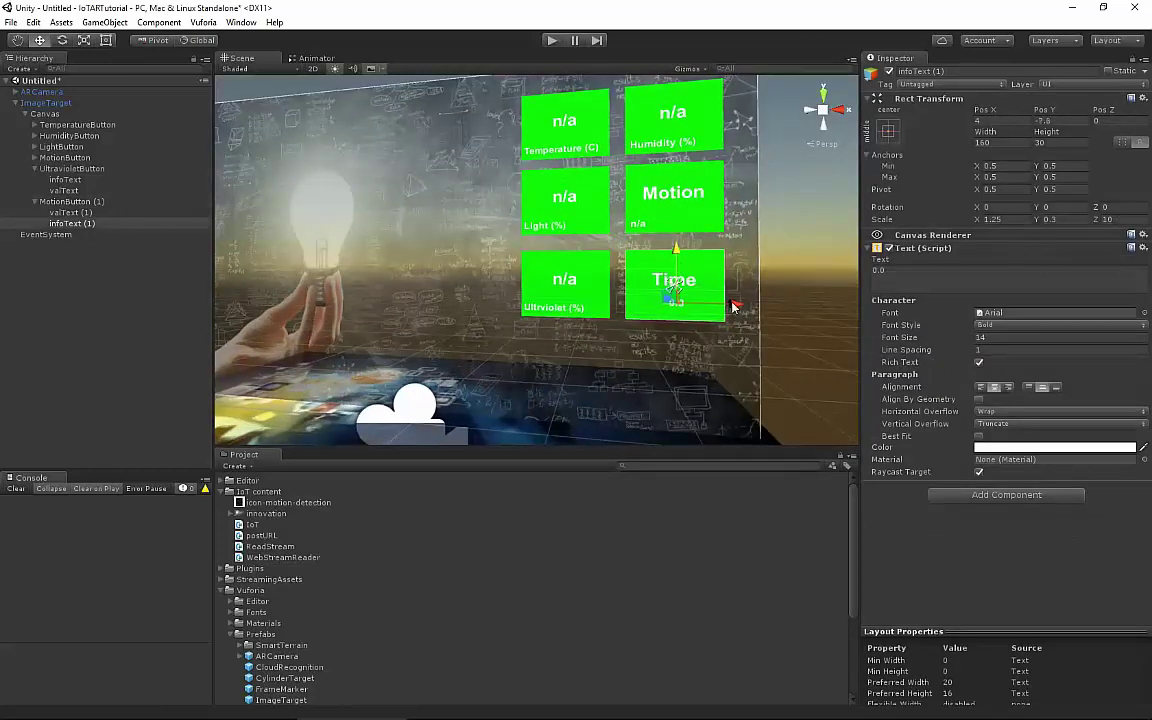
pyautogui.moveTo(734, 305); pyautogui.dragTo(731, 305)
pyautogui.moveTo(679, 281); pyautogui.dragTo(648, 258, button='right')
# Duplicate UltravioletButton and MotionButton (1) together and move the copies down into a fourth row at about Pos Y -117.3
pyautogui.click(68, 201)
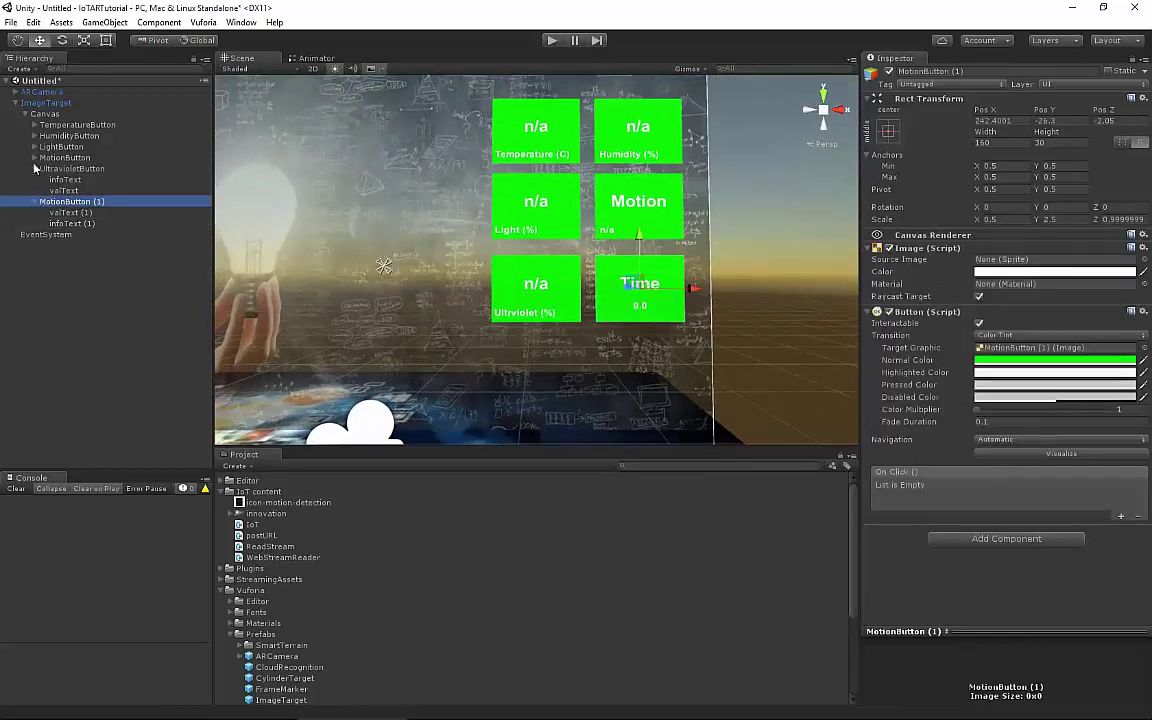
pyautogui.click(34, 169)
pyautogui.click(34, 180)
pyautogui.keyDown('ctrl'); pyautogui.click(65, 168); pyautogui.keyUp('ctrl')
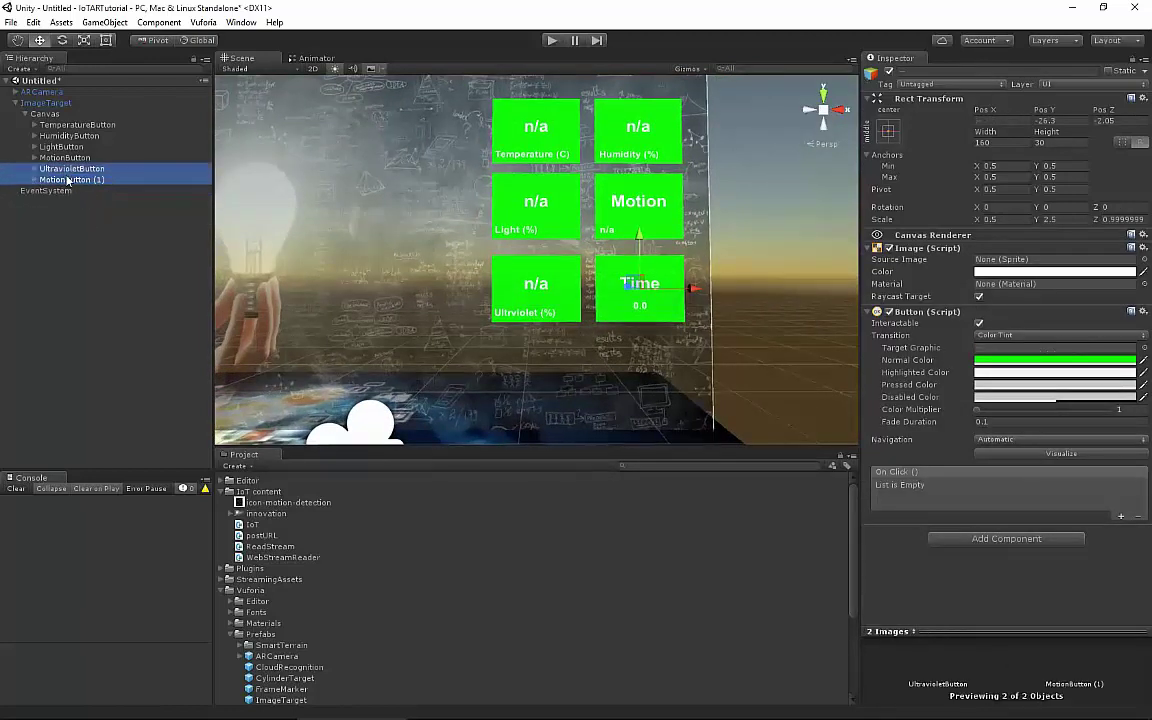
pyautogui.rightClick(68, 180)
pyautogui.click(105, 234)
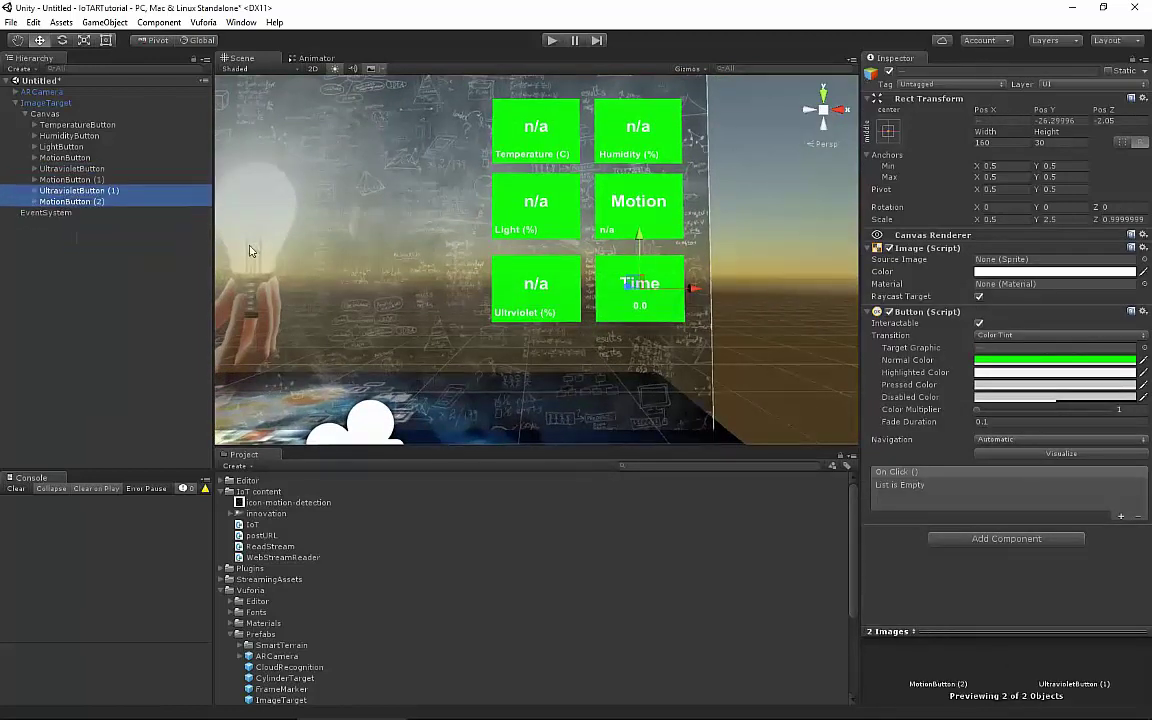
pyautogui.moveTo(632, 285); pyautogui.dragTo(632, 367)
# Set the Normal Color of both fourth-row buttons to amber yellow, hex FFCD00FF
pyautogui.click(1025, 361)
pyautogui.click(975, 297)
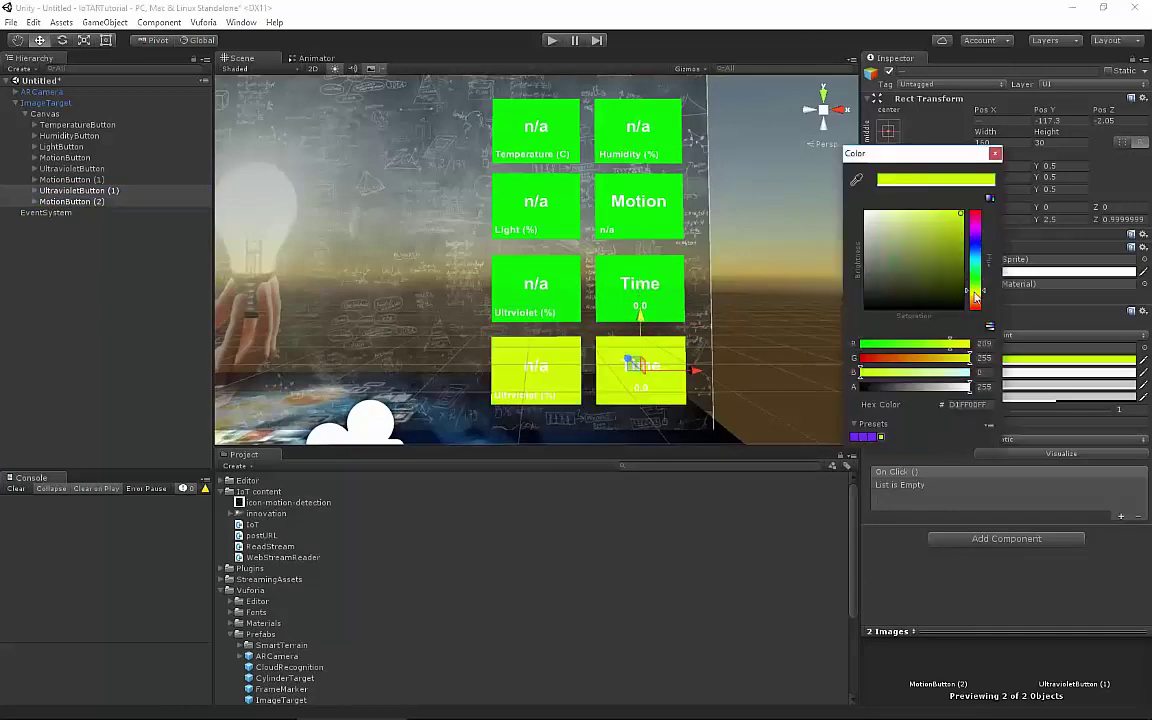
pyautogui.moveTo(973, 300); pyautogui.dragTo(974, 302)
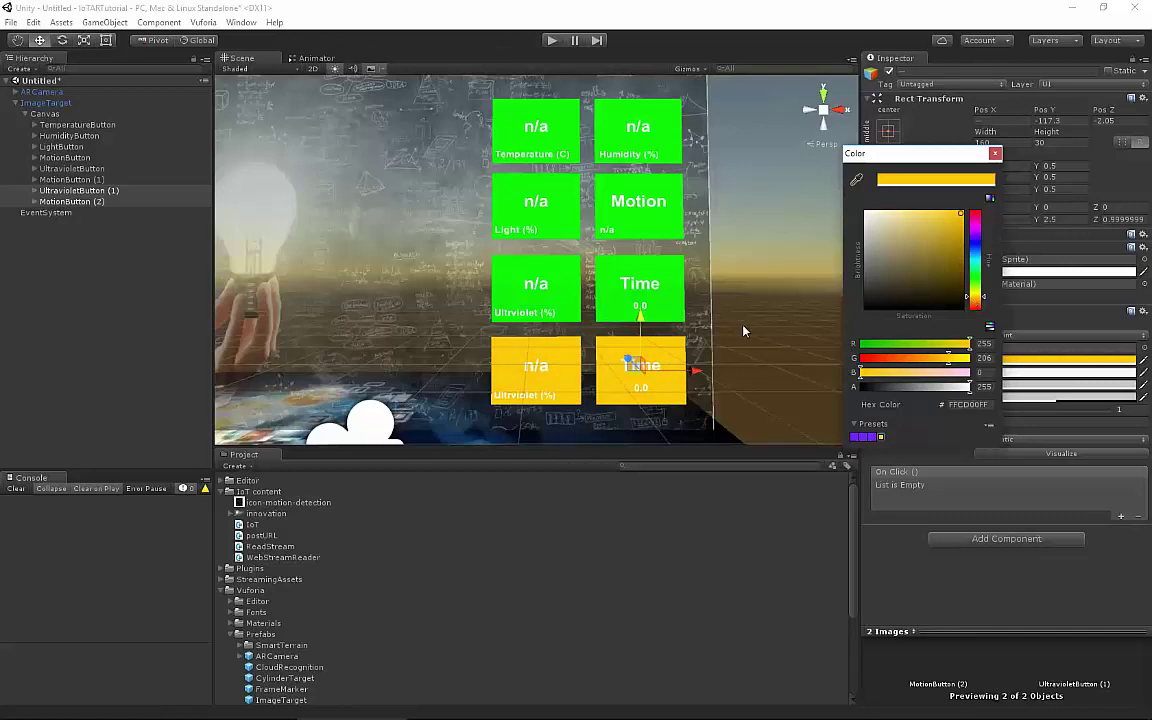
pyautogui.click(558, 376)
# Rename the fourth-row UltravioletButton (1) as ControlButton1
pyautogui.click(35, 190)
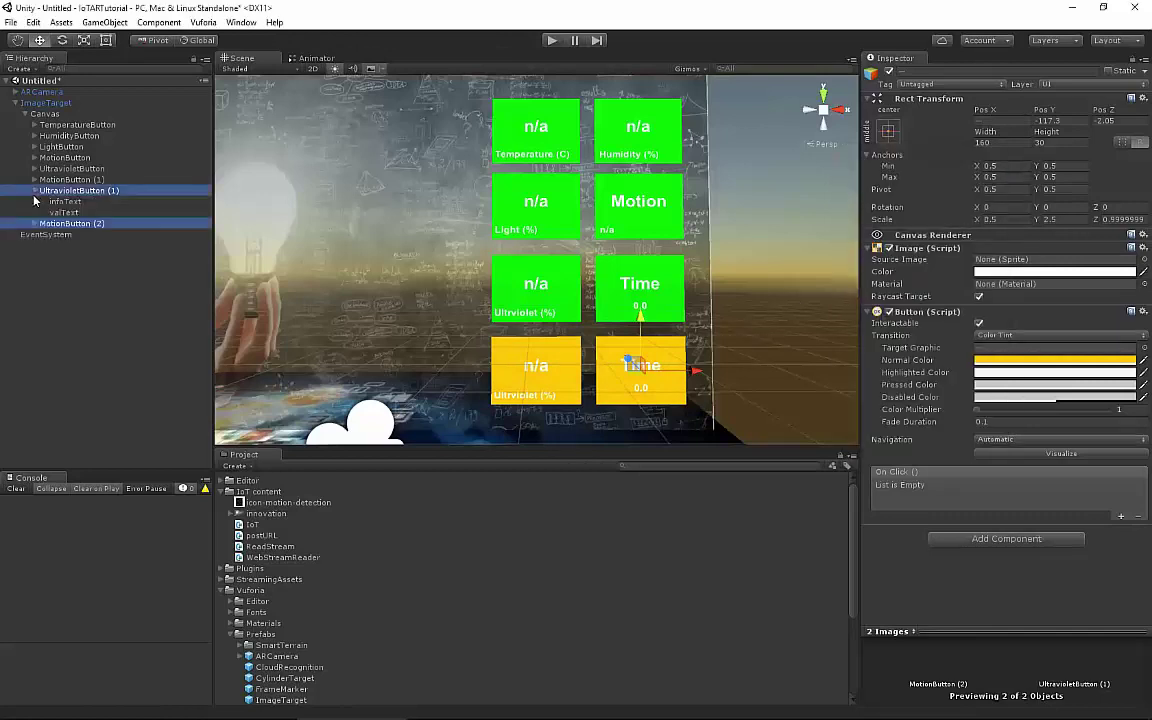
pyautogui.click(34, 193)
pyautogui.click(62, 201)
pyautogui.click(60, 190)
pyautogui.rightClick(55, 190)
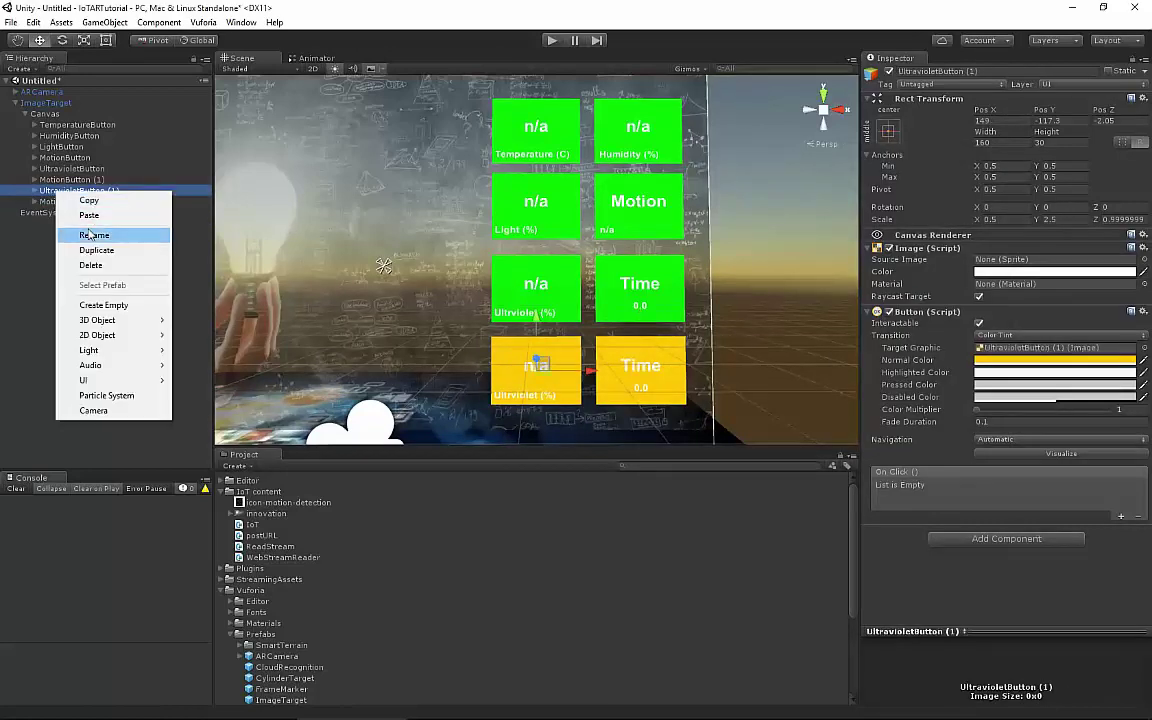
pyautogui.click(82, 231)
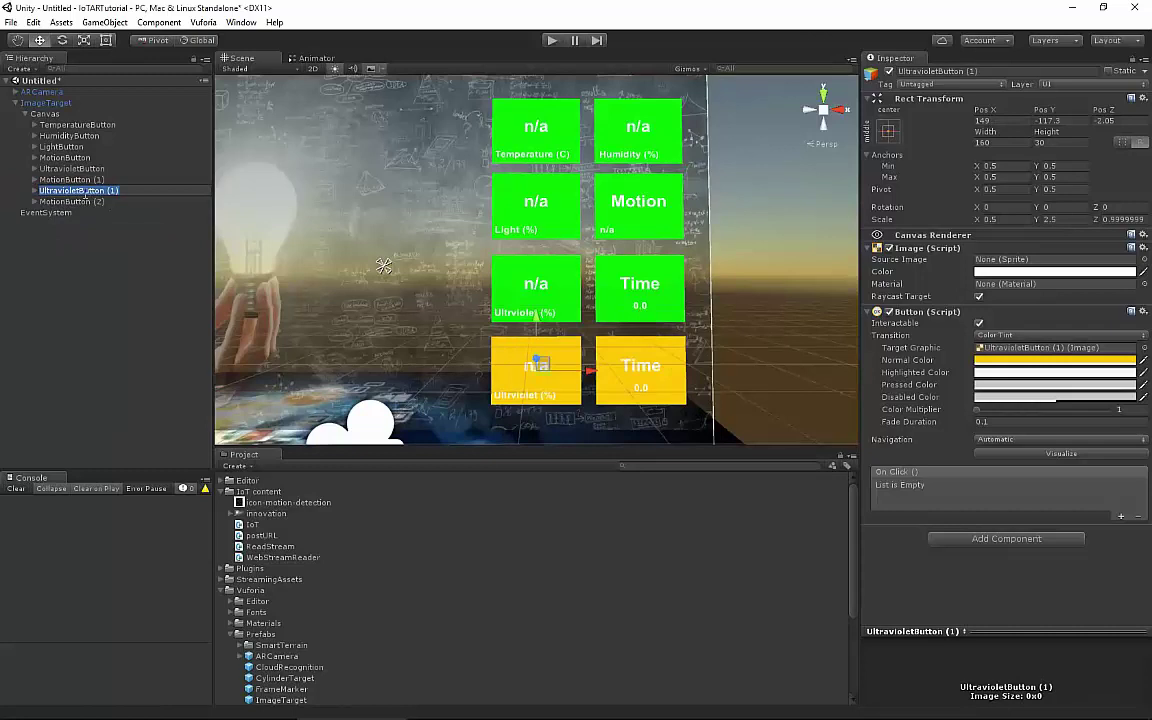
pyautogui.moveTo(79, 194); pyautogui.dragTo(3, 210)
pyautogui.press('Left')
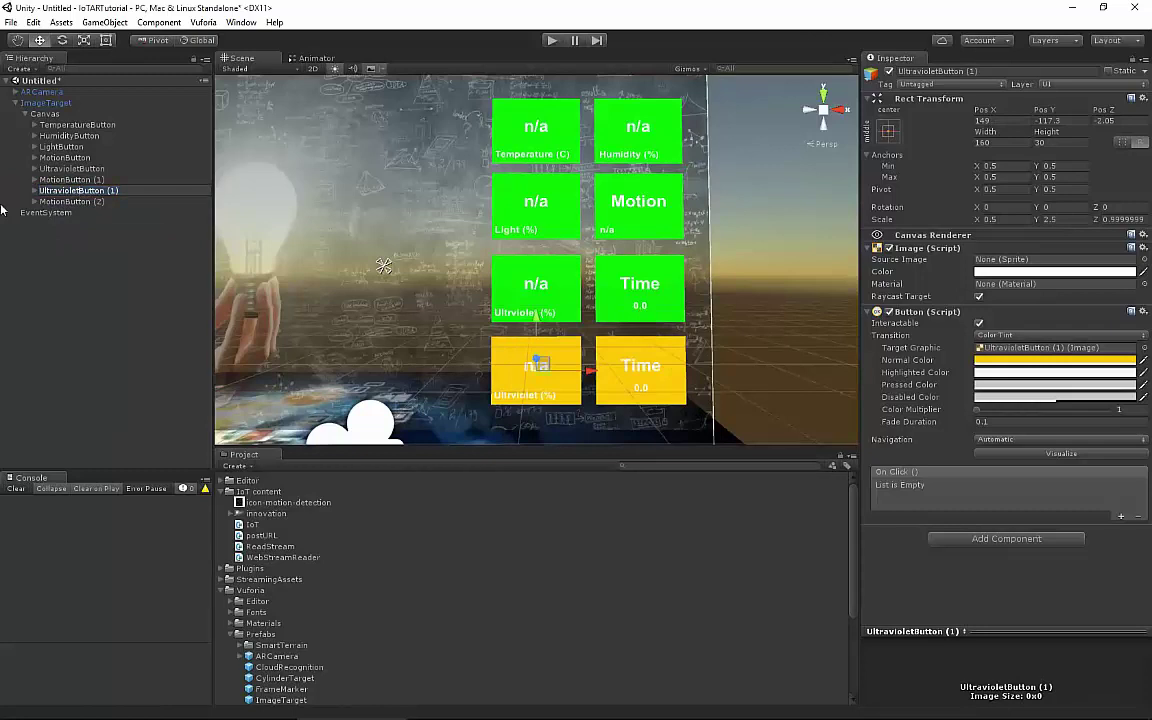
pyautogui.press('BackSpace')
pyautogui.press('BackSpace')
pyautogui.press('BackSpace')
pyautogui.press('BackSpace')
pyautogui.press('BackSpace')
pyautogui.press('BackSpace')
pyautogui.press('BackSpace')
pyautogui.press('BackSpace')
pyautogui.press('BackSpace')
pyautogui.press('BackSpace')
pyautogui.press('BackSpace')
pyautogui.write('ControlButton1')
pyautogui.press('Return')
# Rename the fourth-row MotionButton (2) as ControlButton2
pyautogui.rightClick(88, 201)
pyautogui.click(95, 238)
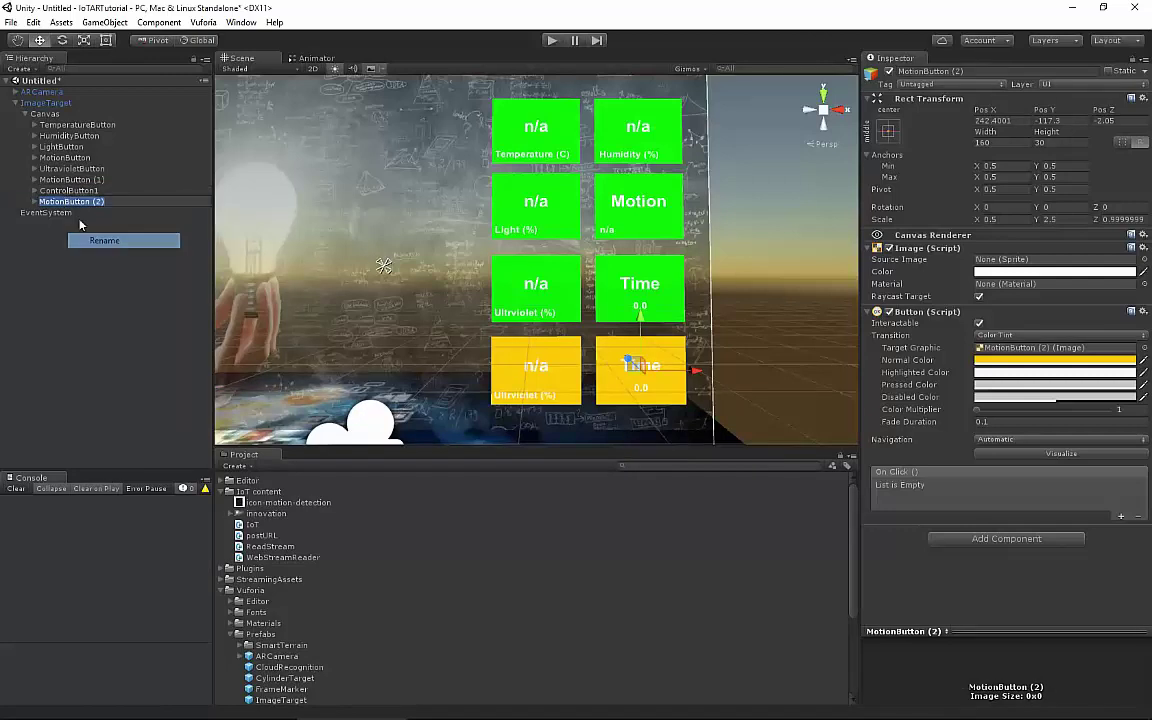
pyautogui.moveTo(65, 202); pyautogui.dragTo(14, 203)
pyautogui.write('ControlButton (2')
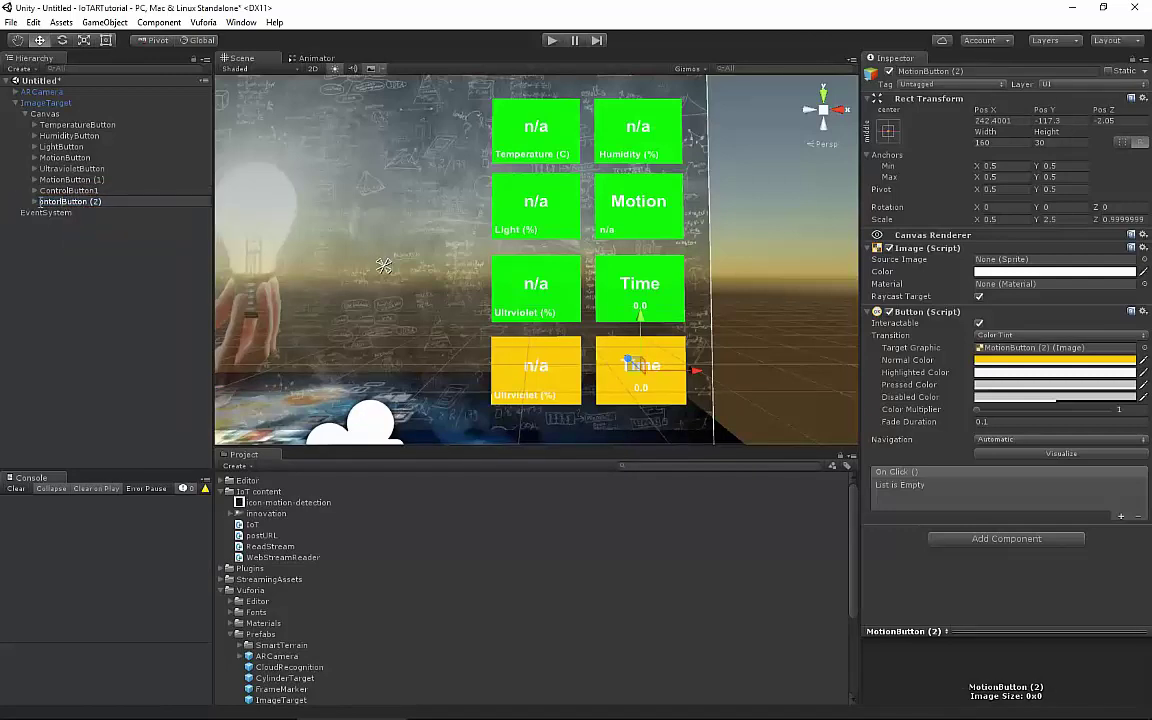
pyautogui.press('BackSpace')
pyautogui.press('BackSpace')
pyautogui.press('BackSpace')
pyautogui.press('BackSpace')
pyautogui.press('BackSpace')
pyautogui.press('BackSpace')
pyautogui.write('Control')
pyautogui.moveTo(97, 203); pyautogui.dragTo(138, 203)
pyautogui.write('2')
pyautogui.press('Return')
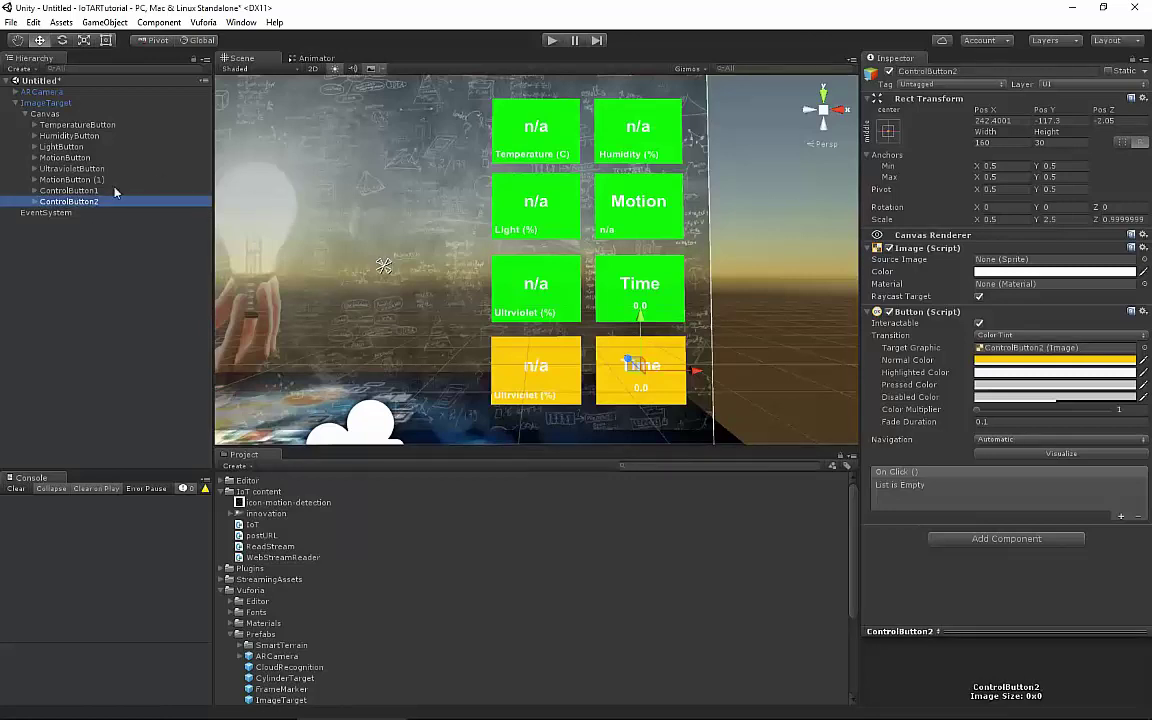
# Set ControlButton1's valText content to "OFF" and its infoText content to "Control pin"
pyautogui.click(35, 190)
pyautogui.click(60, 202)
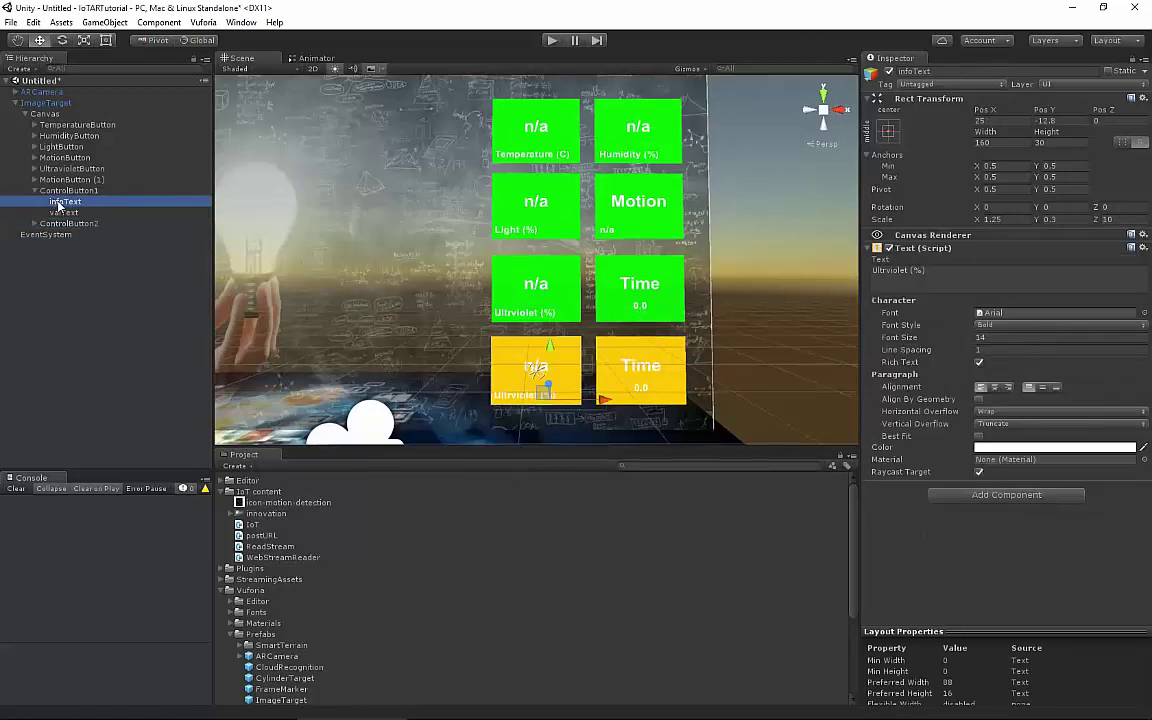
pyautogui.click(65, 212)
pyautogui.click(69, 203)
pyautogui.click(66, 212)
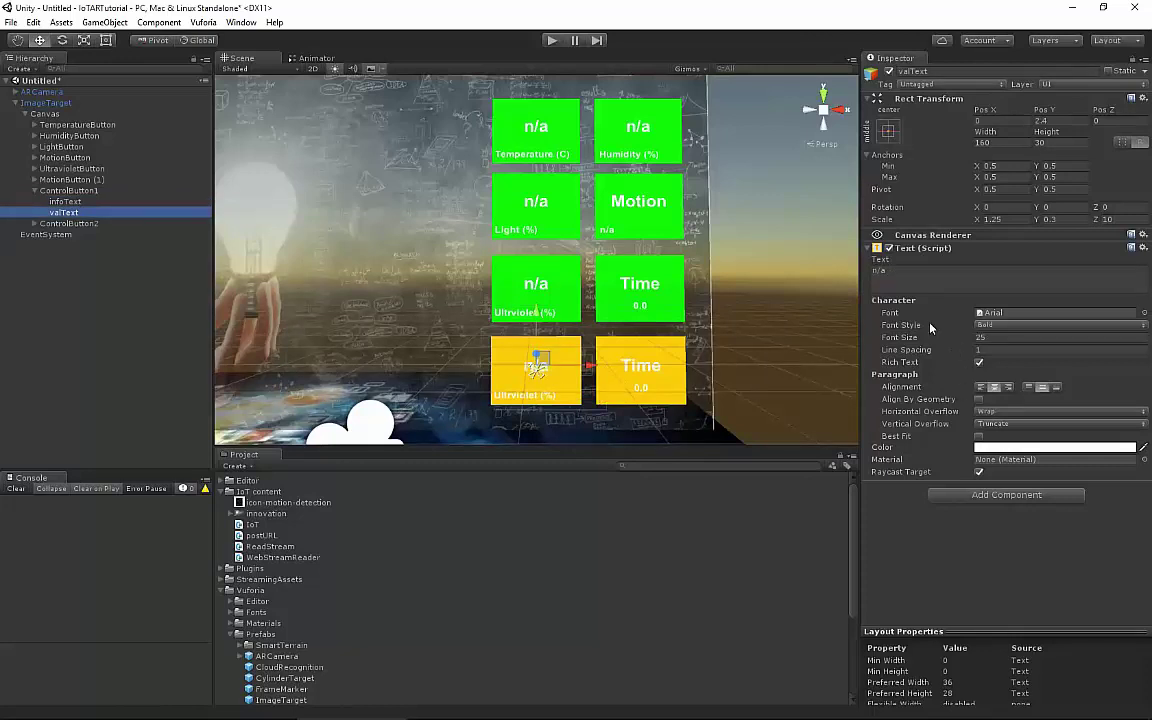
pyautogui.click(893, 270)
pyautogui.write('OFF')
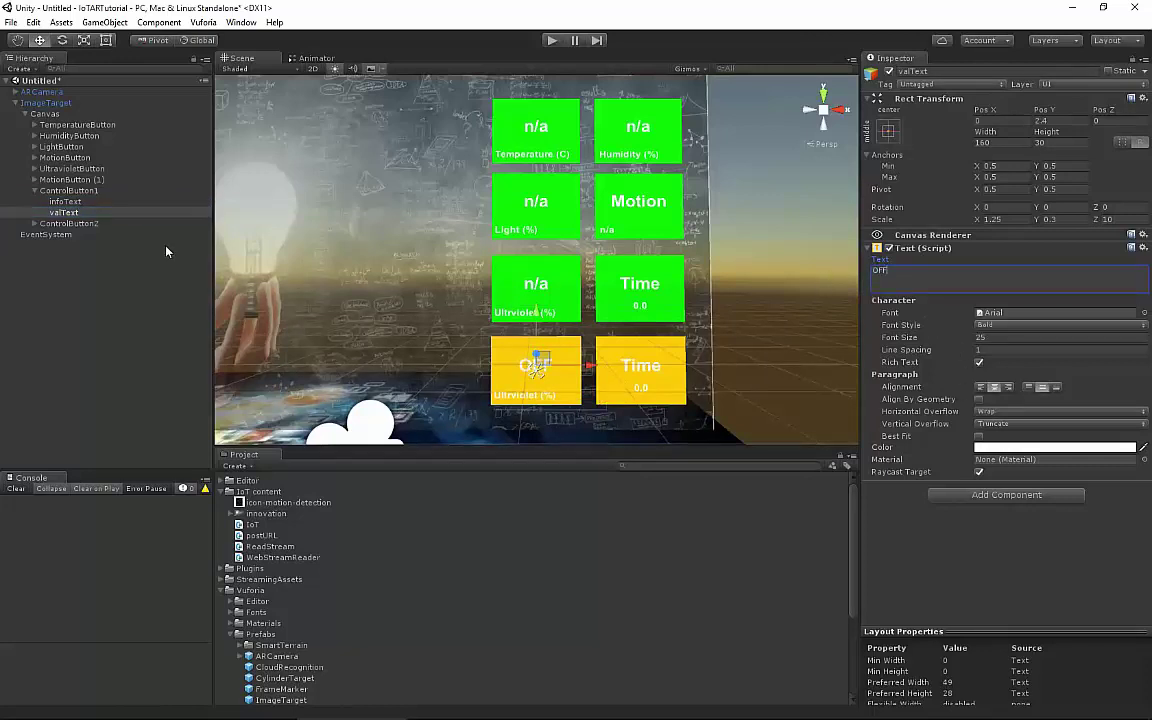
pyautogui.click(65, 201)
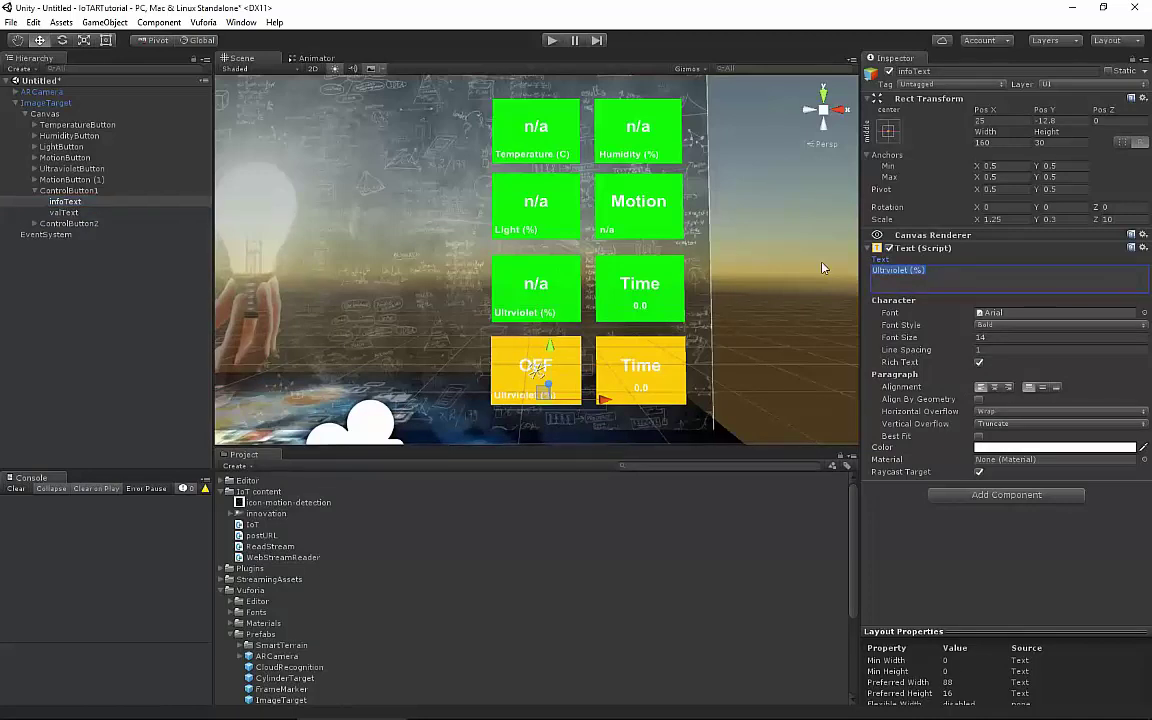
pyautogui.write('Control pin')
# Set the text content of ControlButton2's valText (1) to "OFF"
pyautogui.click(35, 223)
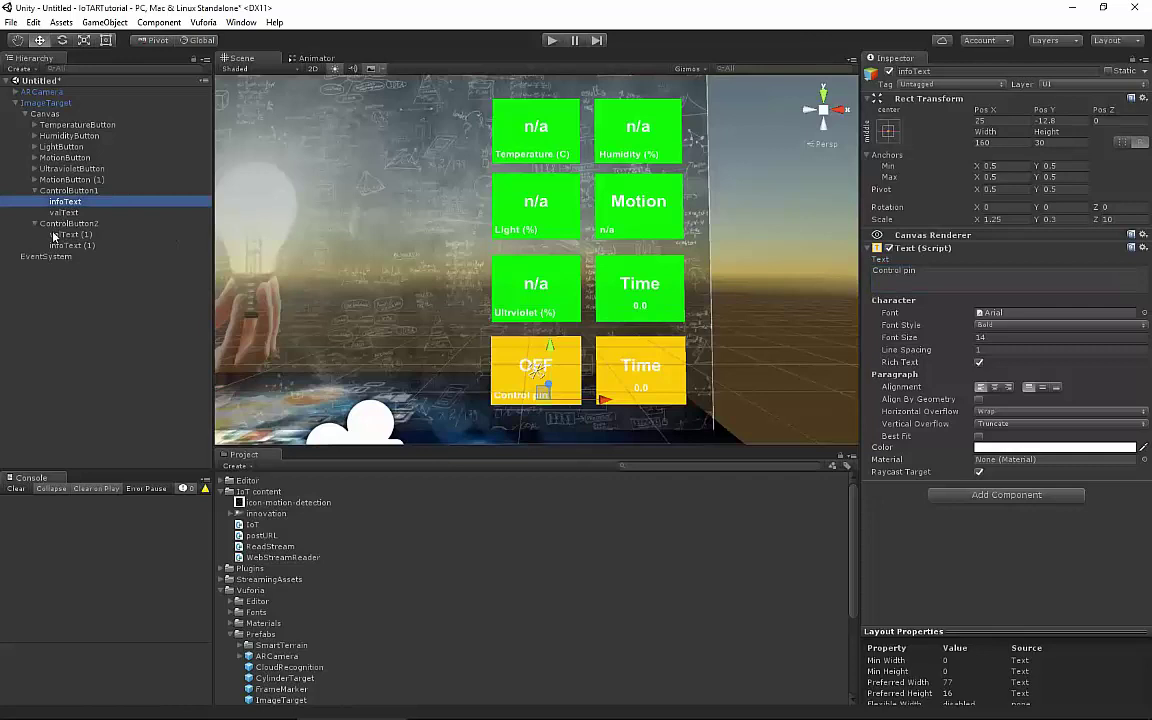
pyautogui.click(70, 234)
pyautogui.doubleClick(882, 270)
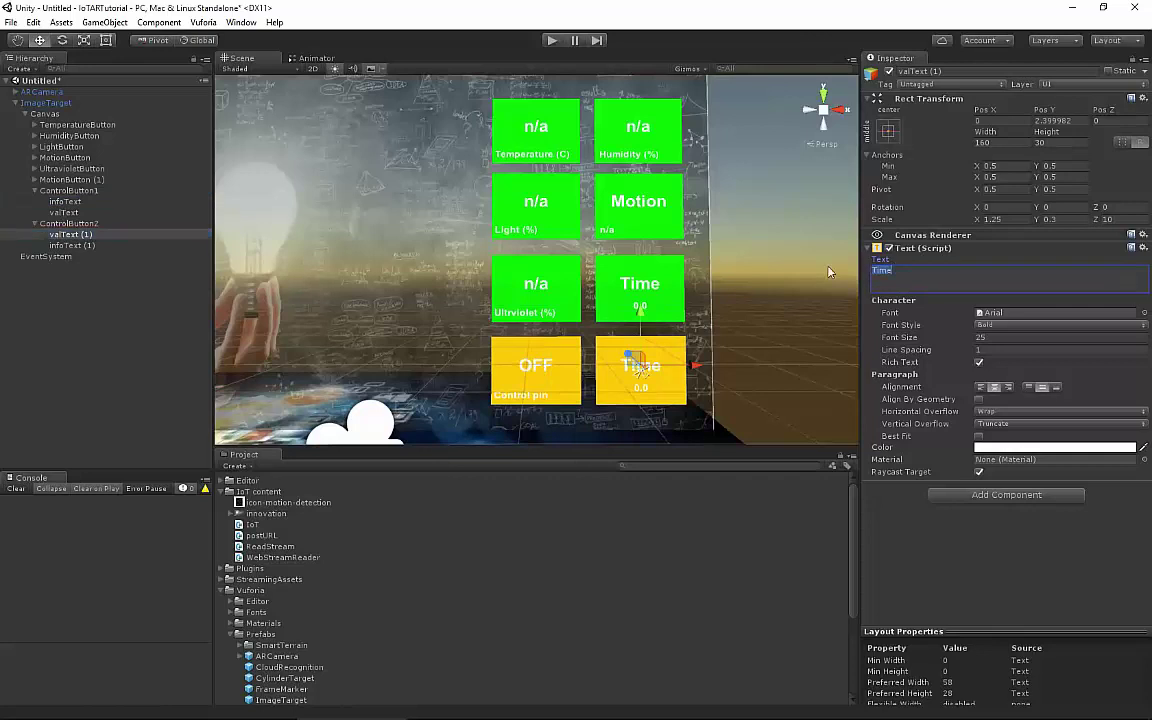
pyautogui.write('Off')
# Set ControlButton2's infoText (1) to "Control pin" and move it to the button's lower left corner, at about Pos Y -11.9
pyautogui.click(168, 245)
pyautogui.click(880, 270)
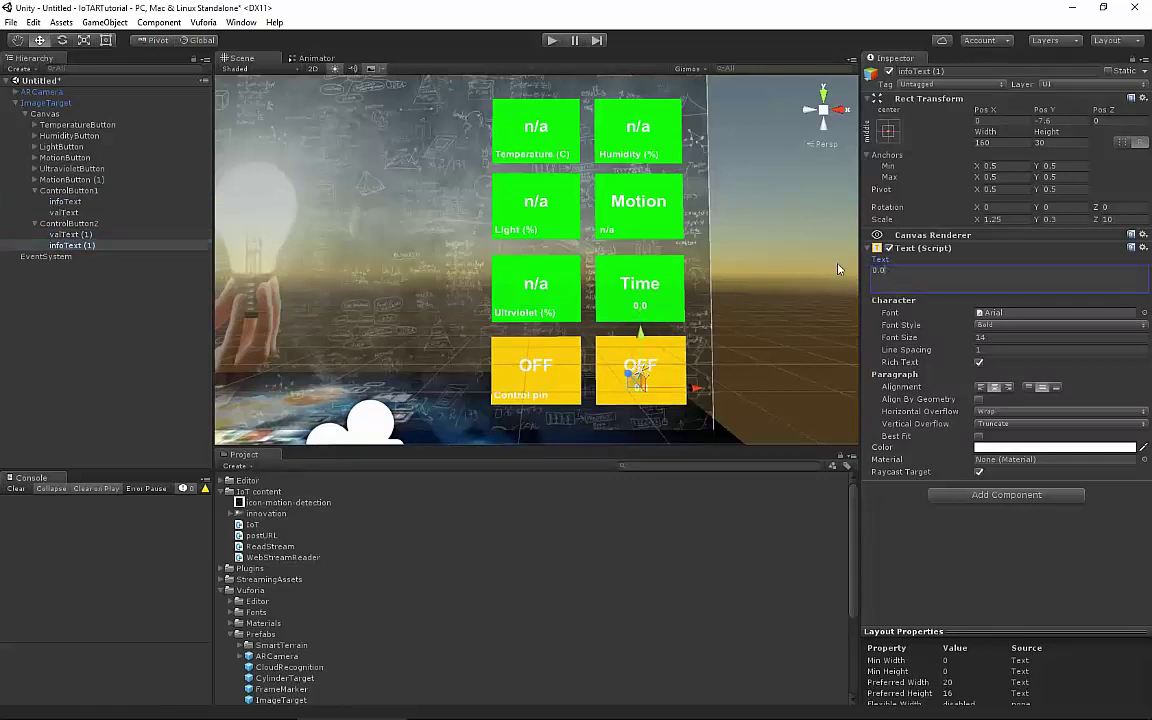
pyautogui.write('Control P')
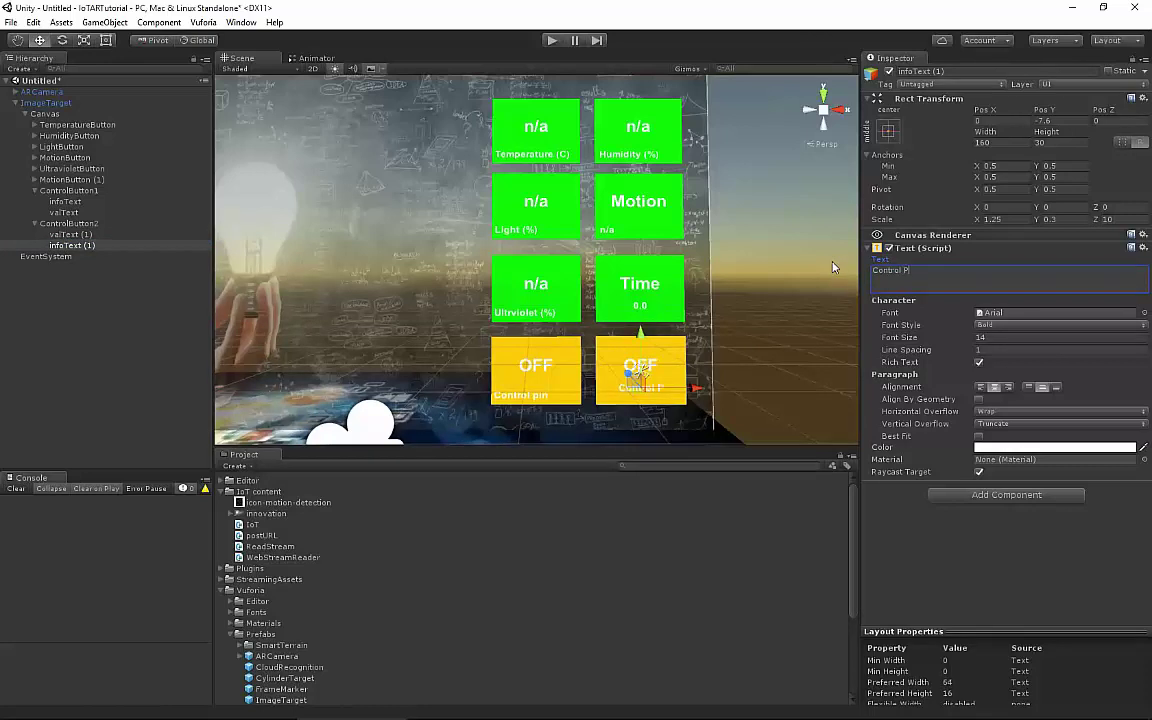
pyautogui.write('in')
pyautogui.moveTo(640, 340); pyautogui.dragTo(641, 350)
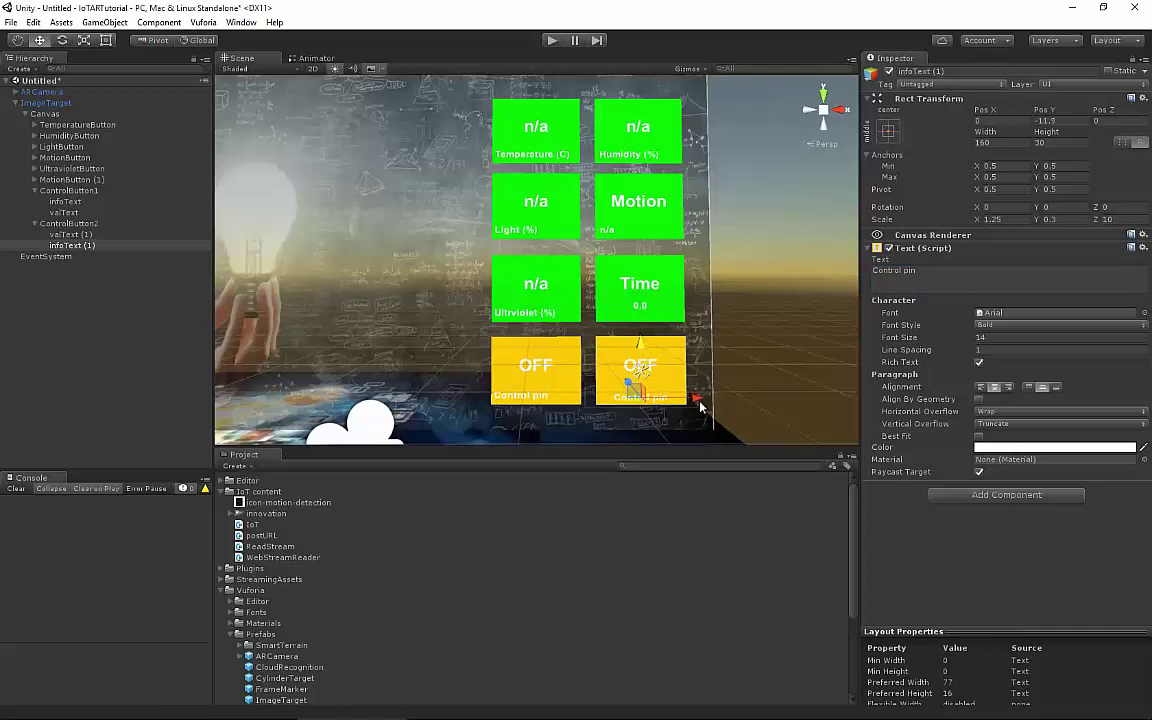
pyautogui.moveTo(695, 399); pyautogui.dragTo(683, 398)
# Examine the arrangement of all eight buttons on the canvas from a wider view
pyautogui.click(694, 354)
pyautogui.moveTo(693, 353); pyautogui.dragTo(700, 349, button='right')
pyautogui.scroll(-3, 690, 346)
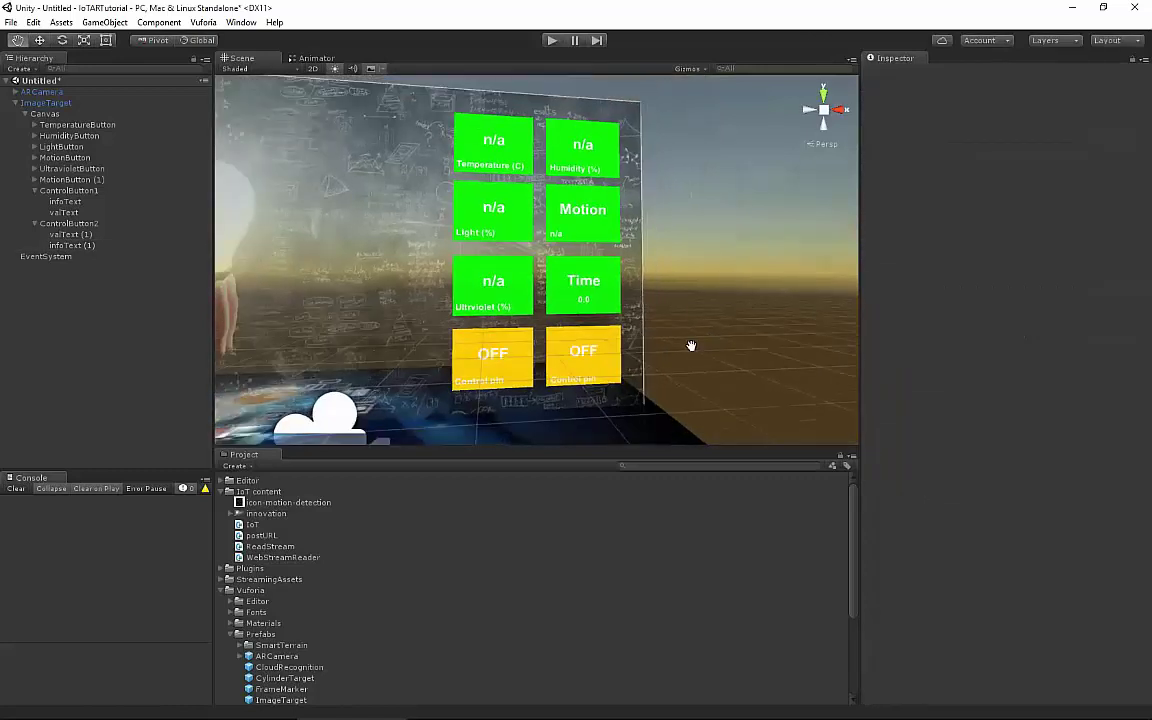
pyautogui.moveTo(689, 345); pyautogui.dragTo(705, 370, button='middle')
pyautogui.scroll(-3, 705, 371)
pyautogui.click(592, 296)
pyautogui.click(584, 344)
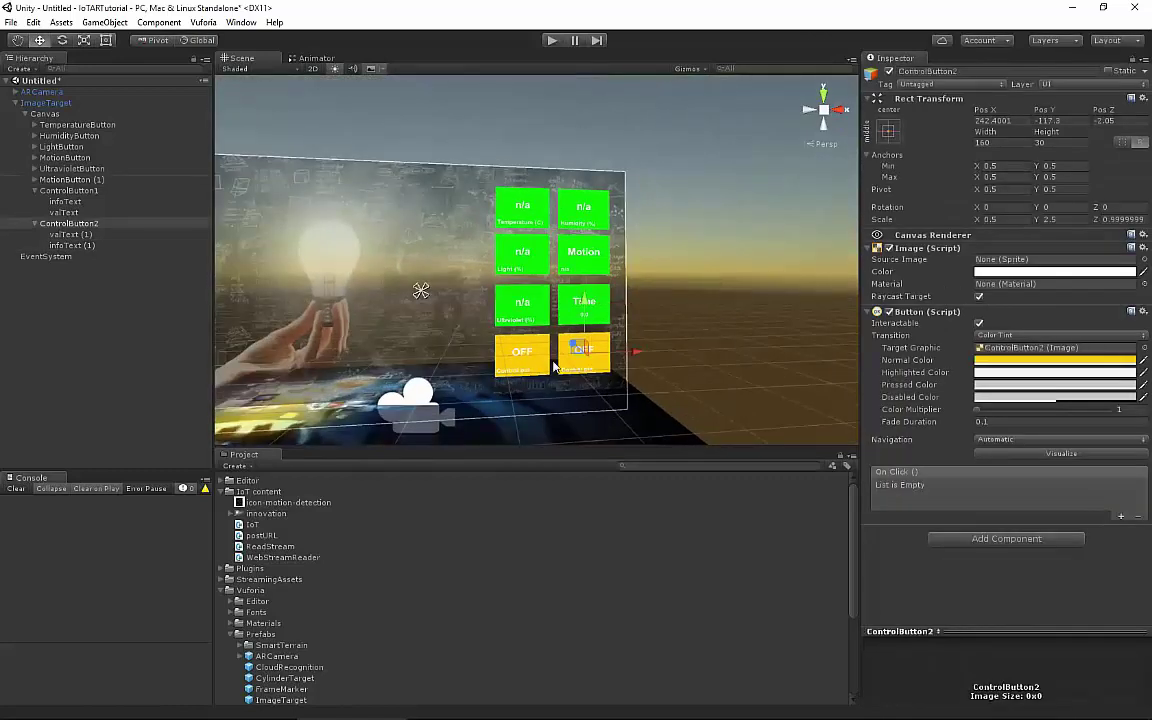
pyautogui.click(734, 344)
pyautogui.keyDown('alt'); pyautogui.moveTo(690, 310); pyautogui.dragTo(536, 246); pyautogui.keyUp('alt')
pyautogui.click(536, 266)
# Collapse the ImageTarget hierarchy and create an empty game object at scene level named codeContainer
pyautogui.click(36, 158)
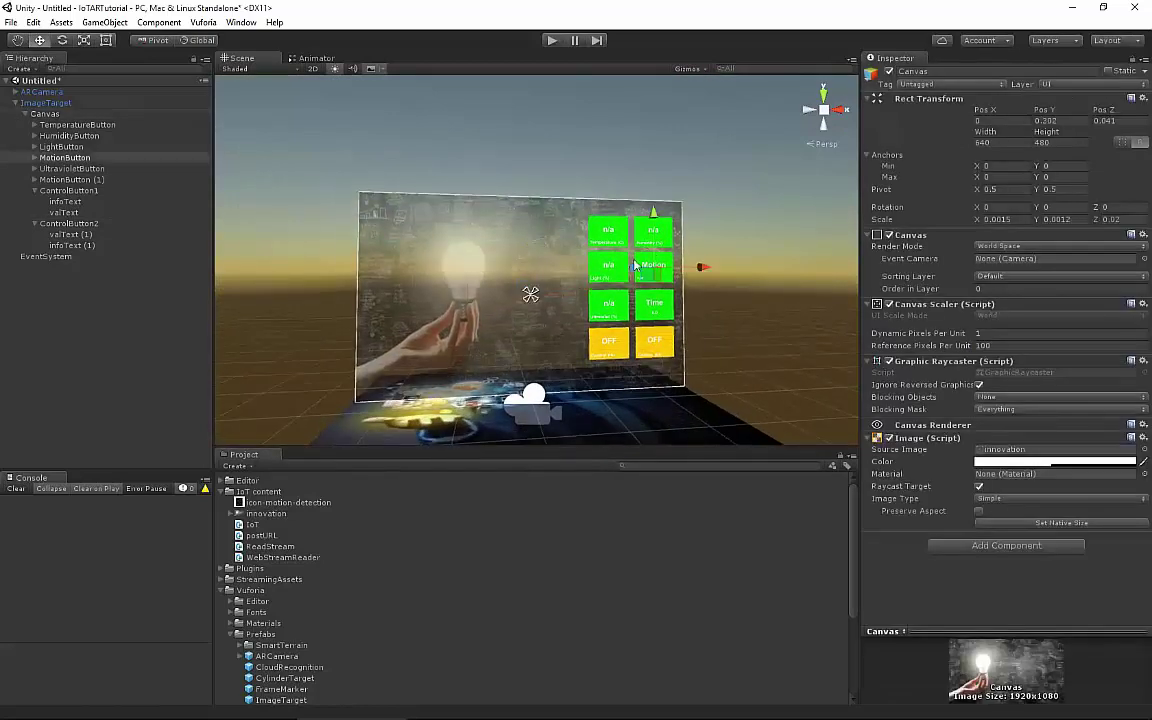
pyautogui.click(15, 103)
pyautogui.rightClick(35, 222)
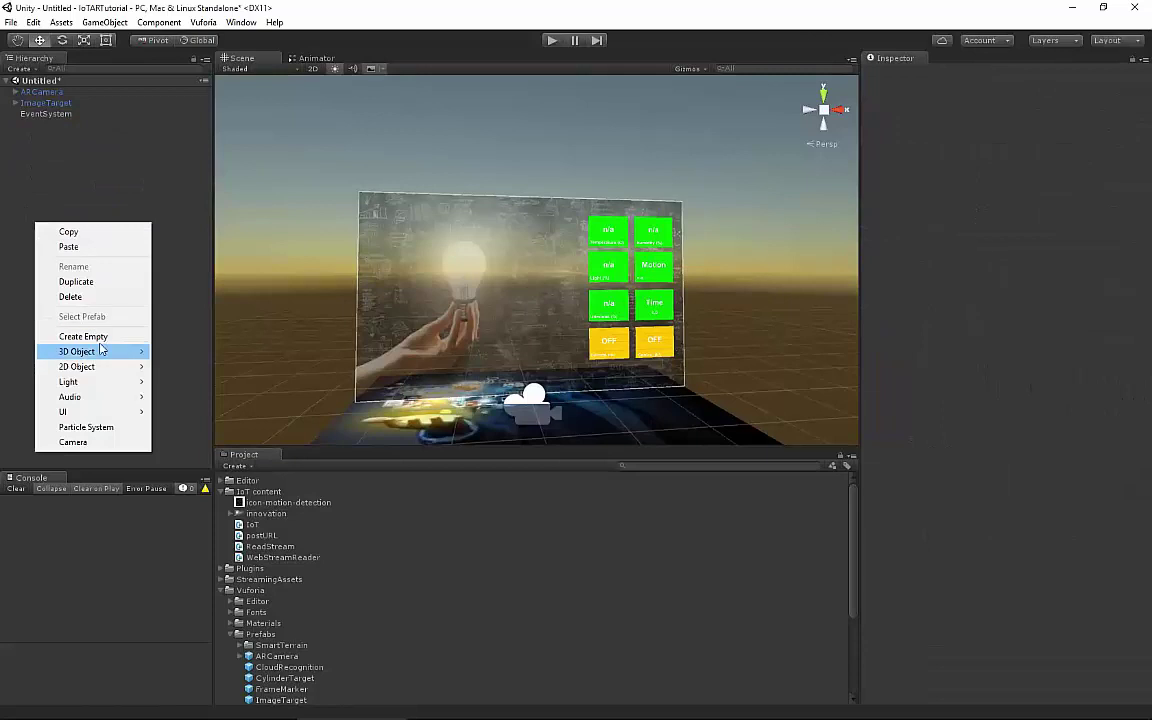
pyautogui.click(106, 337)
pyautogui.rightClick(58, 128)
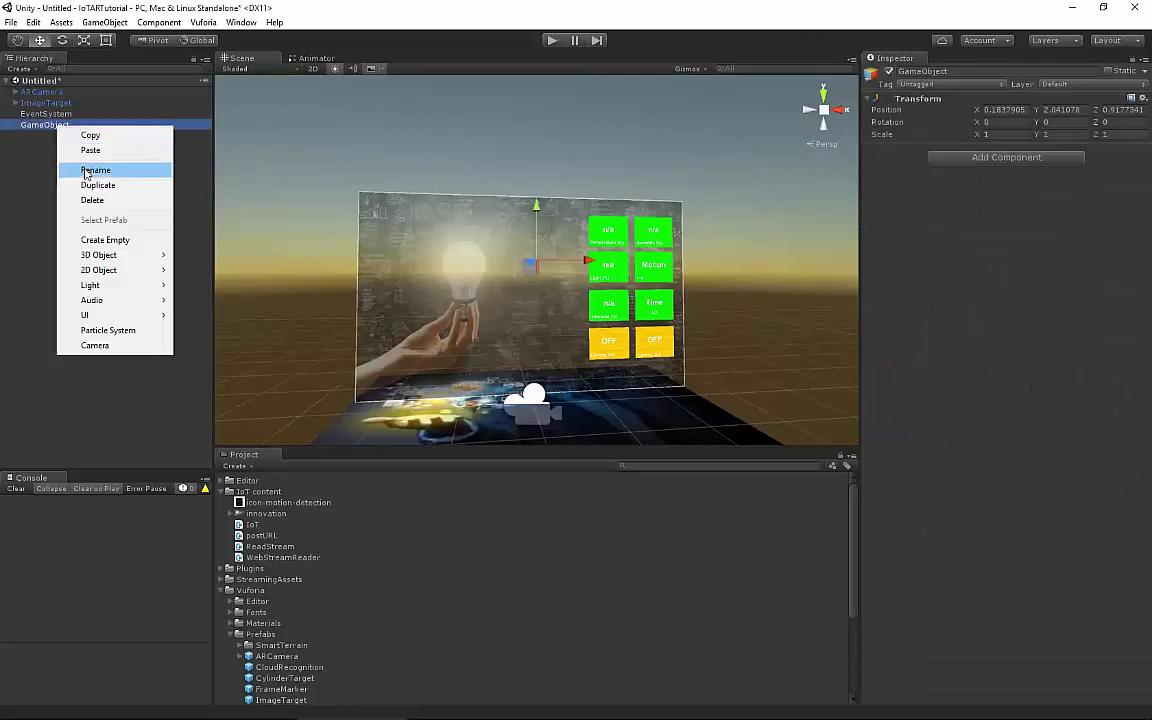
pyautogui.click(86, 172)
pyautogui.write('codeContainer')
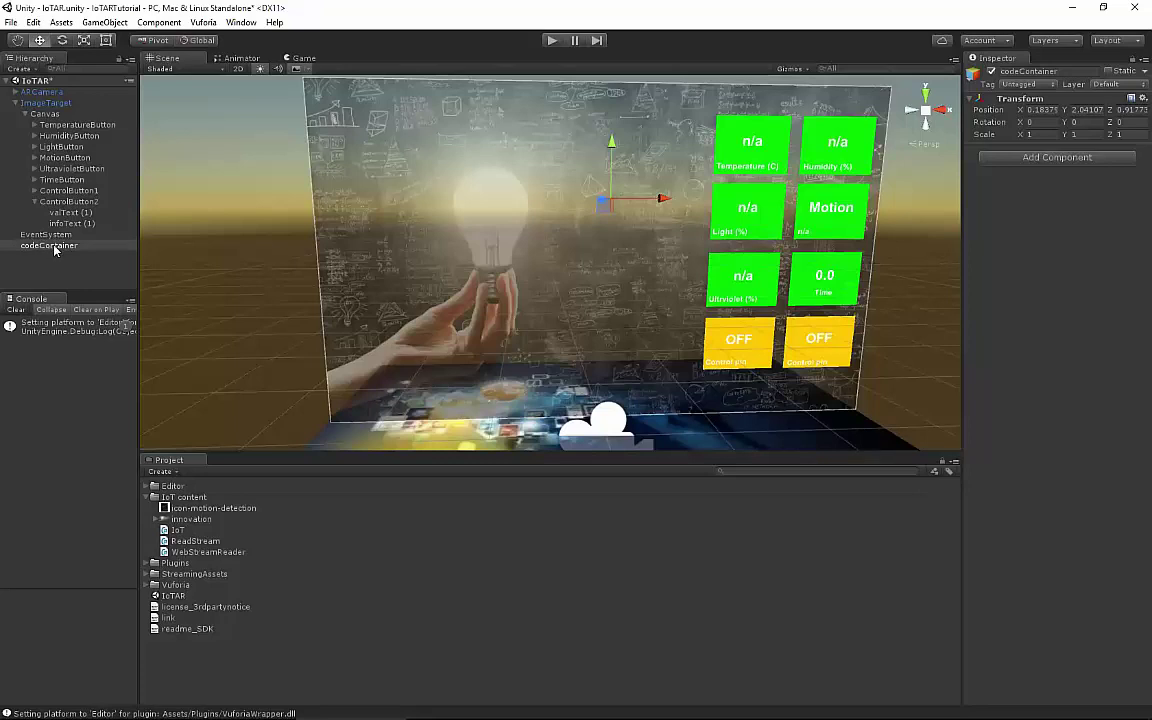
# Attach the IoT and ReadStream scripts from the IoT content folder to codeContainer and widen the Inspector
pyautogui.click(183, 498)
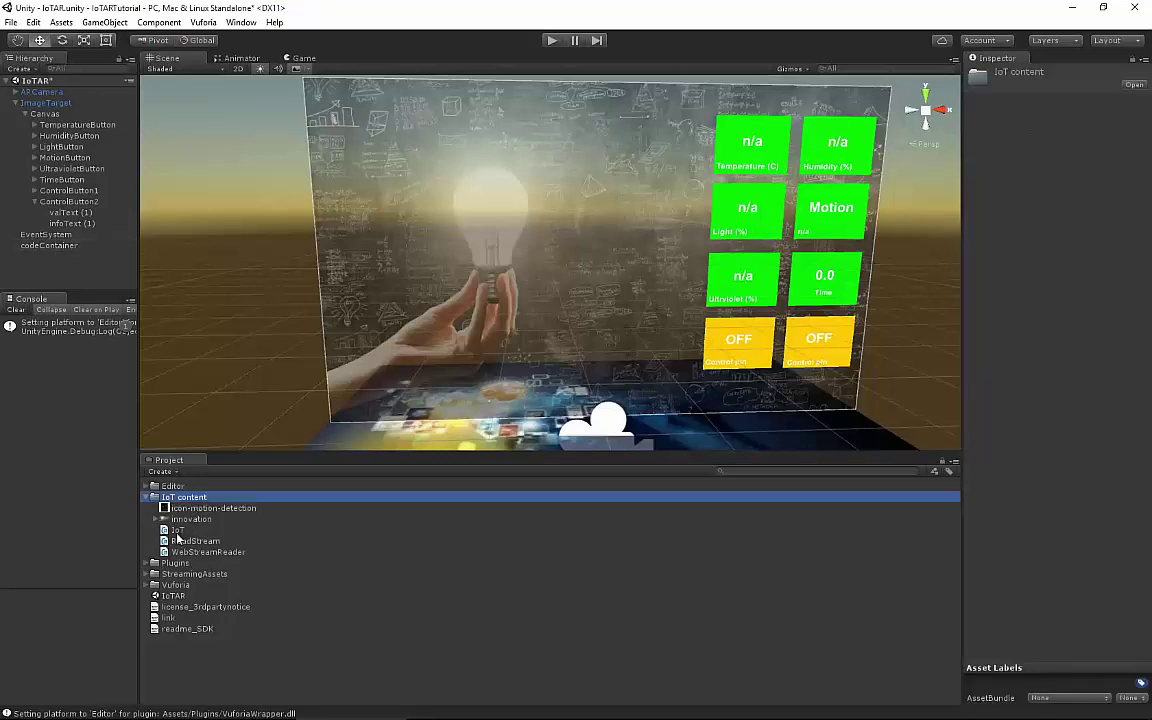
pyautogui.click(52, 246)
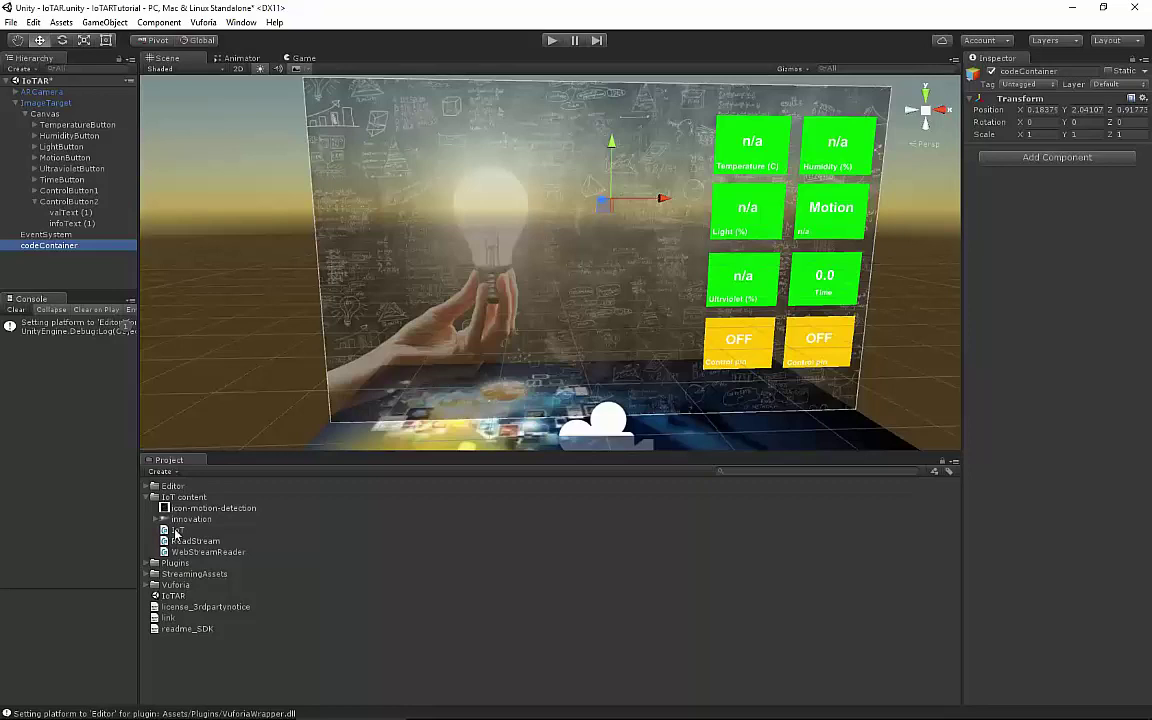
pyautogui.moveTo(176, 535); pyautogui.dragTo(1062, 372)
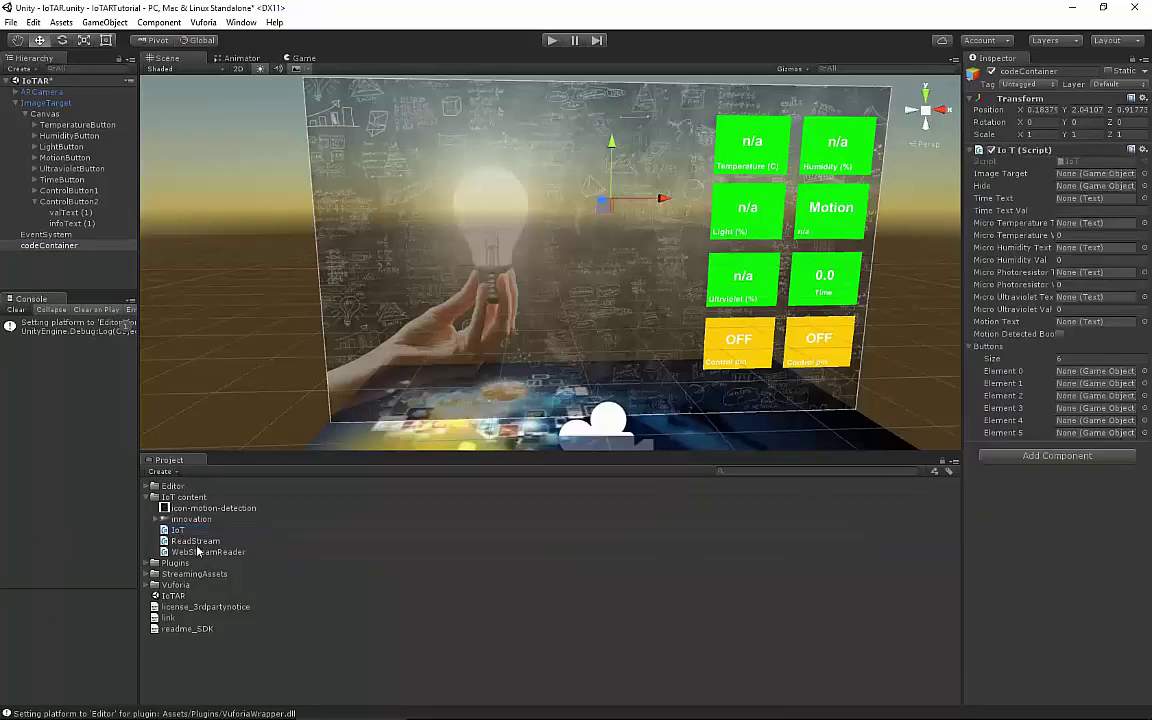
pyautogui.moveTo(196, 542); pyautogui.dragTo(1064, 521)
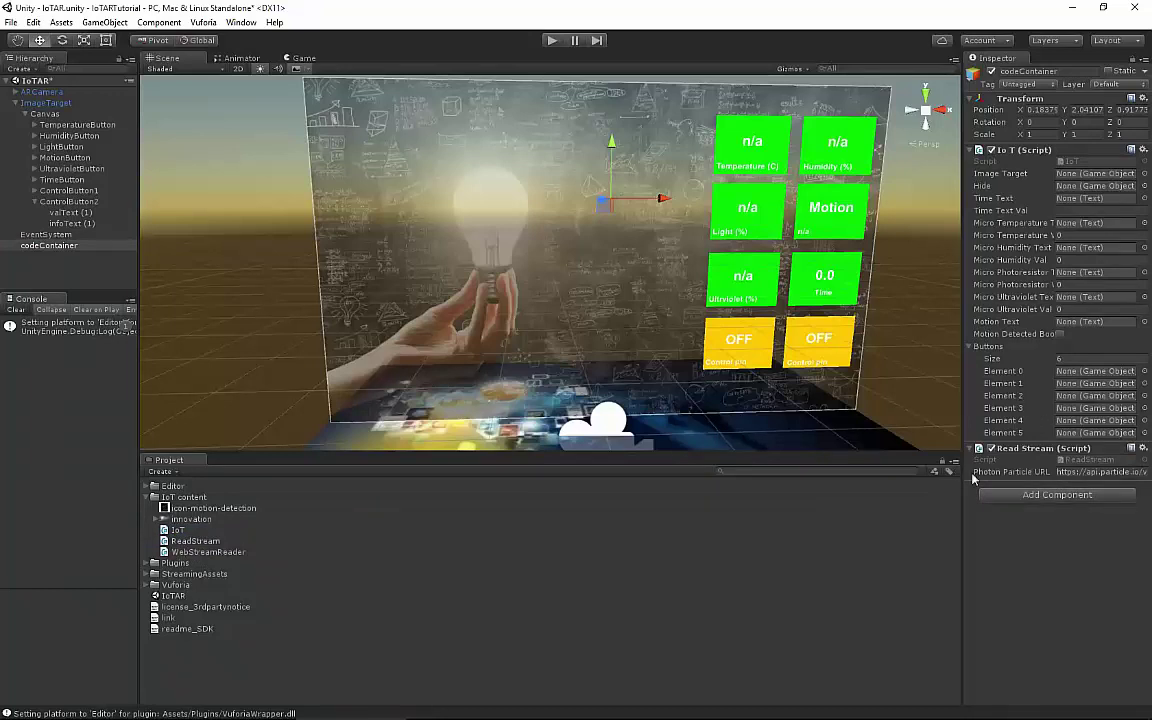
pyautogui.moveTo(960, 471); pyautogui.dragTo(848, 471)
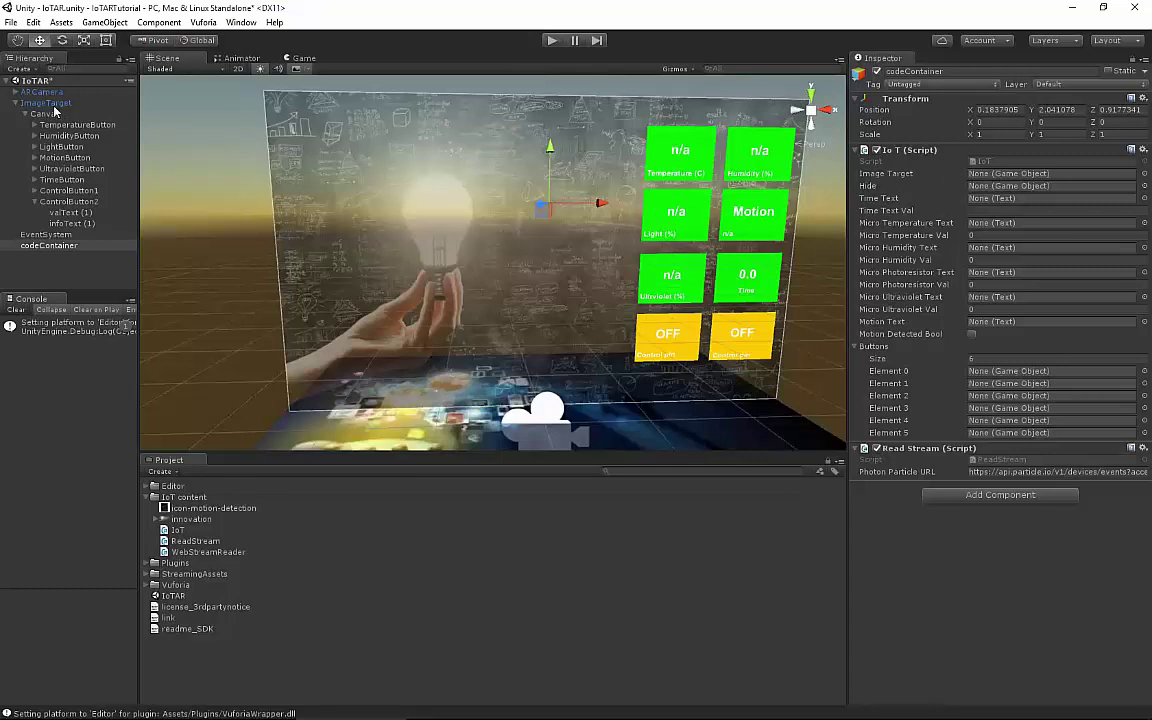
# Assign ImageTarget to the Image Target field and Canvas to the Hide field of codeContainer's IoT script
pyautogui.moveTo(975, 230); pyautogui.dragTo(1023, 180)
pyautogui.moveTo(40, 115); pyautogui.dragTo(1007, 190)
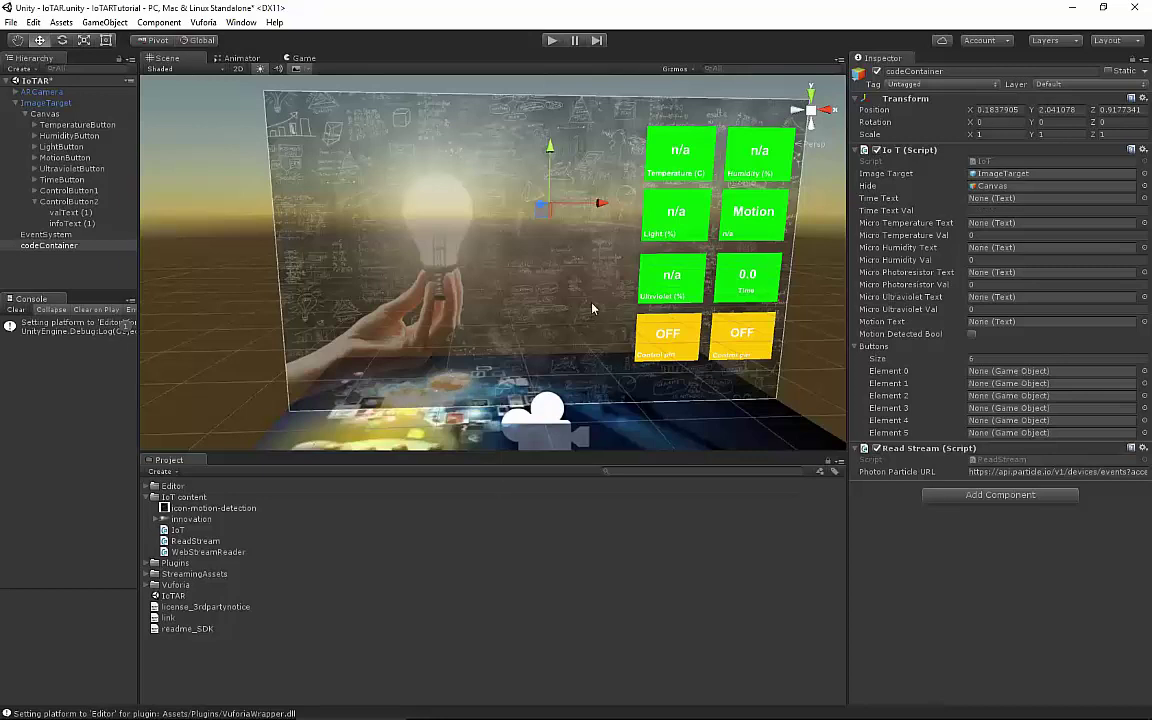
# Examine the canvas buttons and the image target beneath them from several angles and distances
pyautogui.keyDown('alt'); pyautogui.moveTo(650, 410); pyautogui.dragTo(586, 313); pyautogui.keyUp('alt')
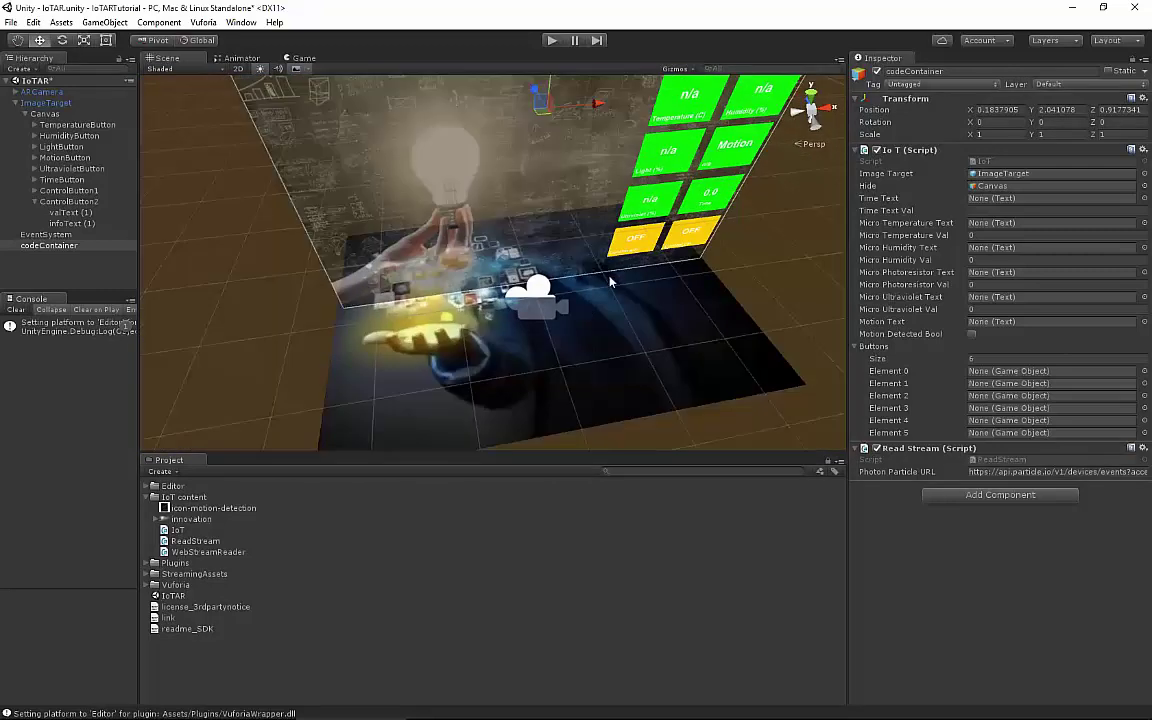
pyautogui.keyDown('alt'); pyautogui.moveTo(586, 313); pyautogui.dragTo(578, 272); pyautogui.keyUp('alt')
pyautogui.moveTo(579, 316)
pyautogui.mouseDown(button='middle')
pyautogui.moveTo(594, 301)
pyautogui.moveTo(589, 321)
pyautogui.mouseUp(button='middle')
pyautogui.scroll(2, 588, 321)
pyautogui.scroll(2, 554, 365)
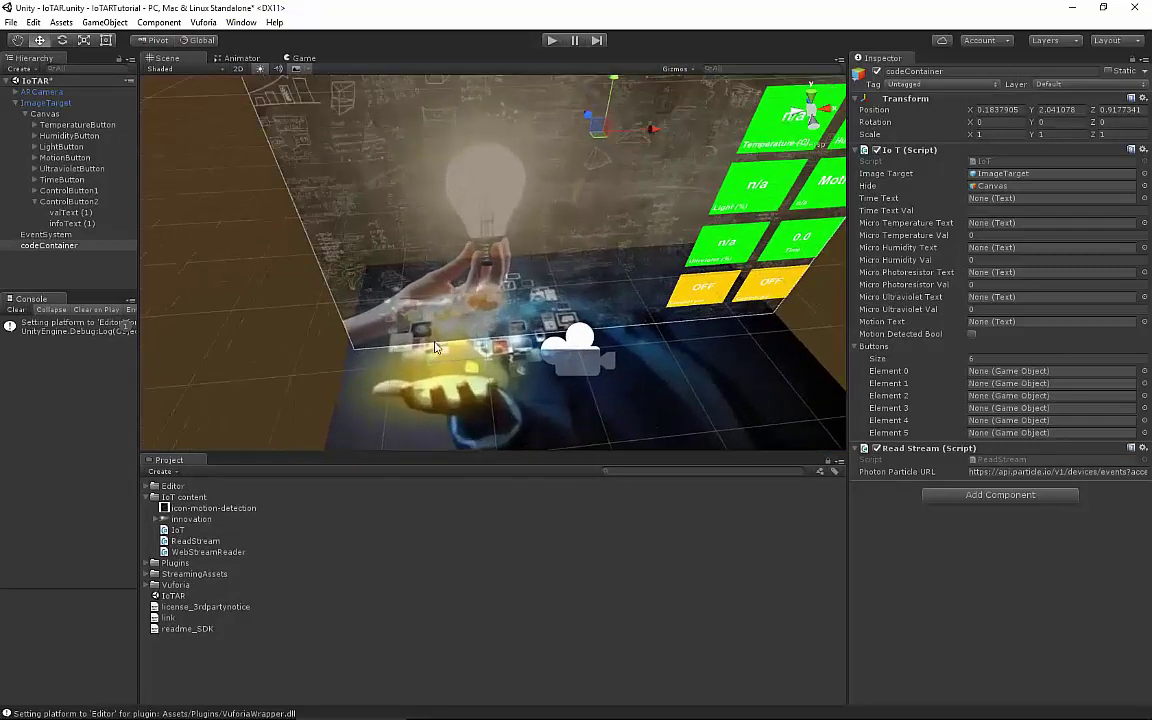
pyautogui.scroll(-2, 480, 325)
pyautogui.moveTo(524, 349); pyautogui.dragTo(521, 248, button='right')
pyautogui.keyDown('alt'); pyautogui.moveTo(547, 326); pyautogui.dragTo(353, 217); pyautogui.keyUp('alt')
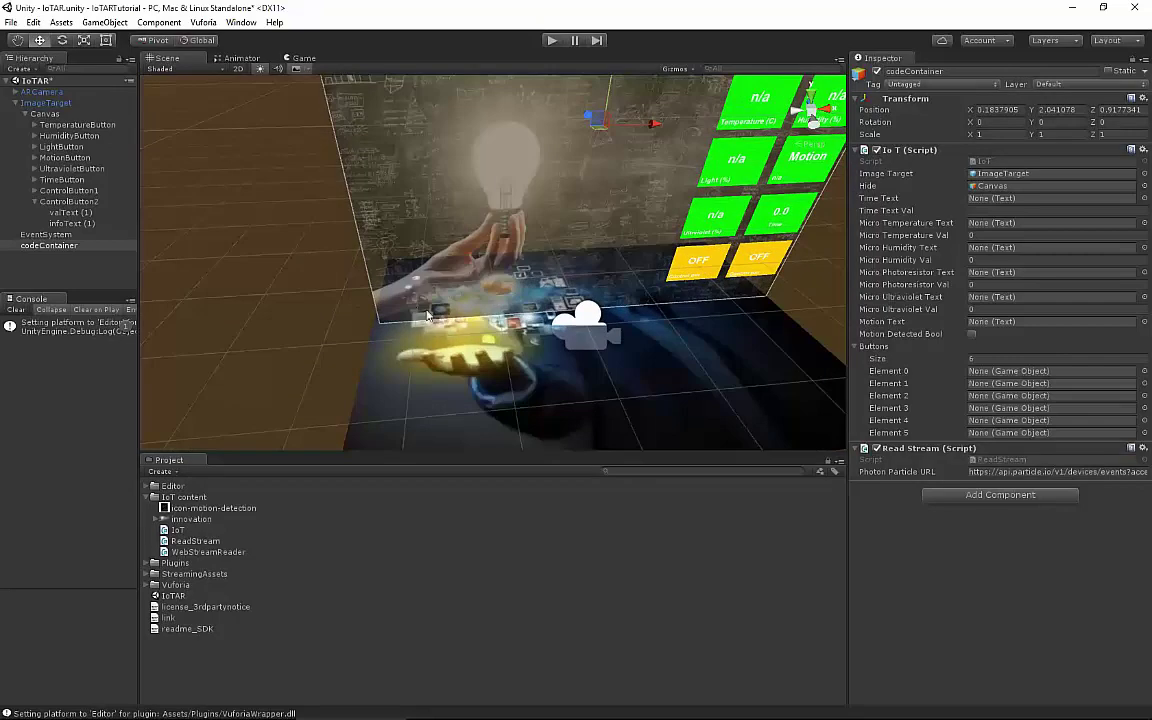
pyautogui.moveTo(559, 329)
pyautogui.mouseDown(button='middle')
pyautogui.moveTo(442, 332)
pyautogui.moveTo(638, 330)
pyautogui.moveTo(559, 329)
pyautogui.mouseUp(button='middle')
pyautogui.keyDown('alt'); pyautogui.moveTo(559, 329); pyautogui.dragTo(660, 318); pyautogui.keyUp('alt')
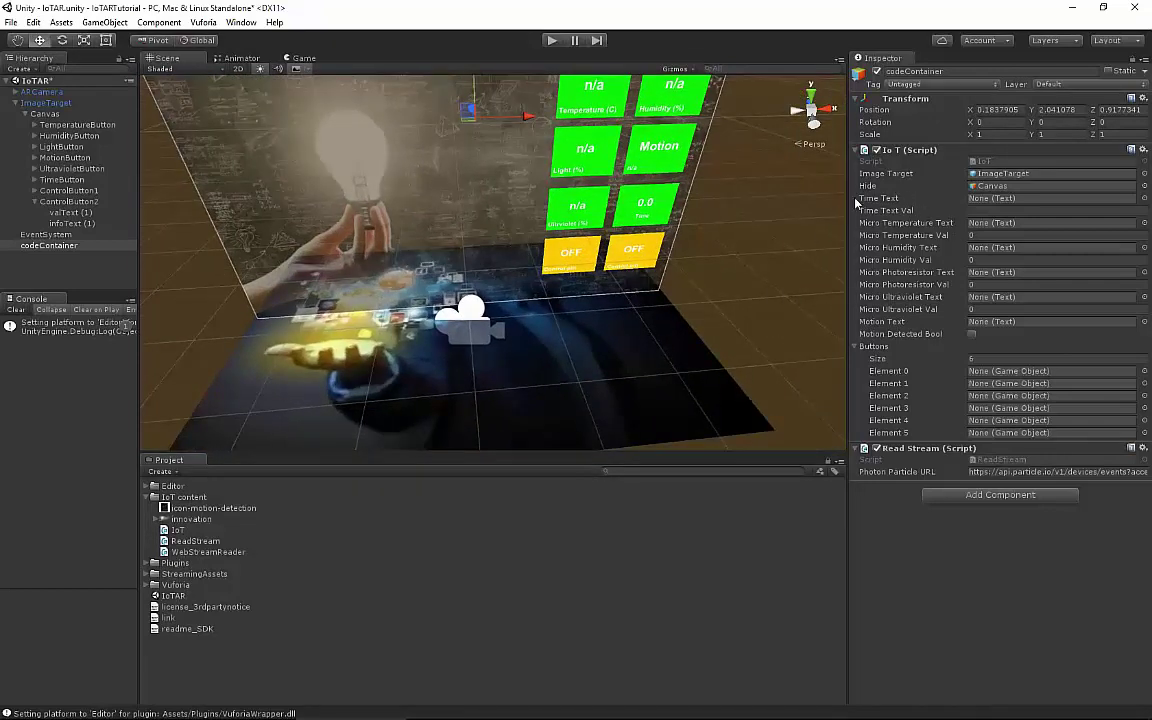
# Assign TemperatureButton's valText to Micro Temperature Text and HumidityButton's valText (1) to Micro Humidity Text in codeContainer's IoT script
pyautogui.click(34, 124)
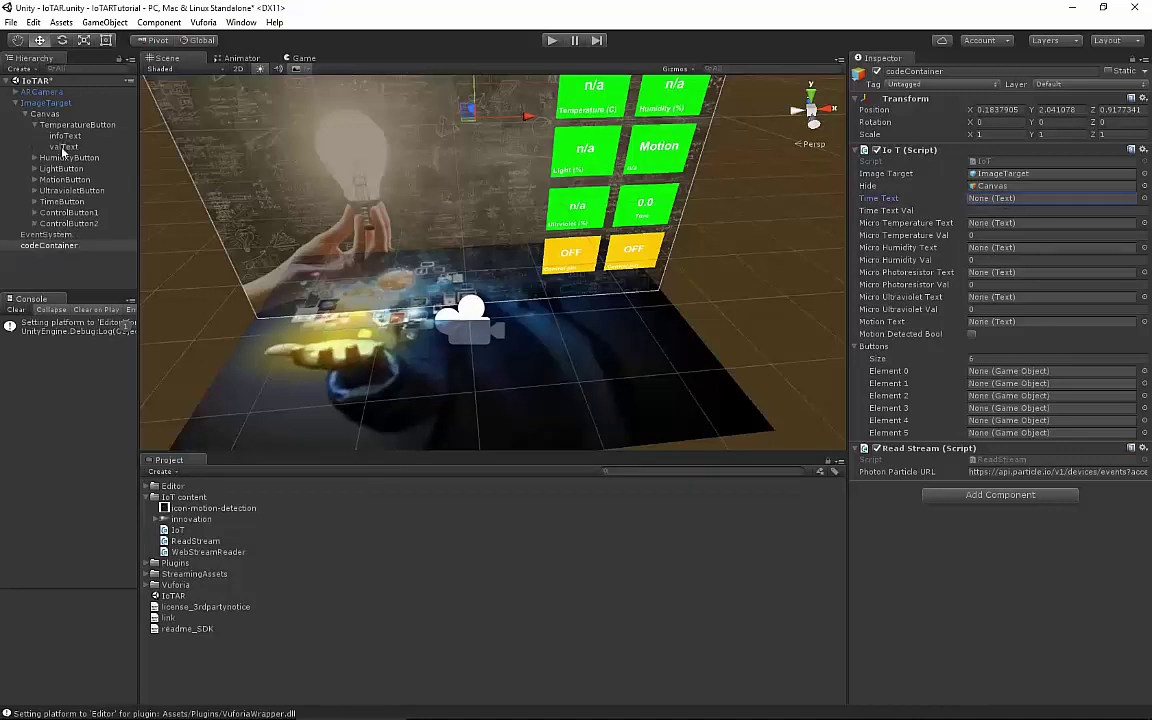
pyautogui.moveTo(63, 148); pyautogui.dragTo(979, 230)
pyautogui.click(34, 157)
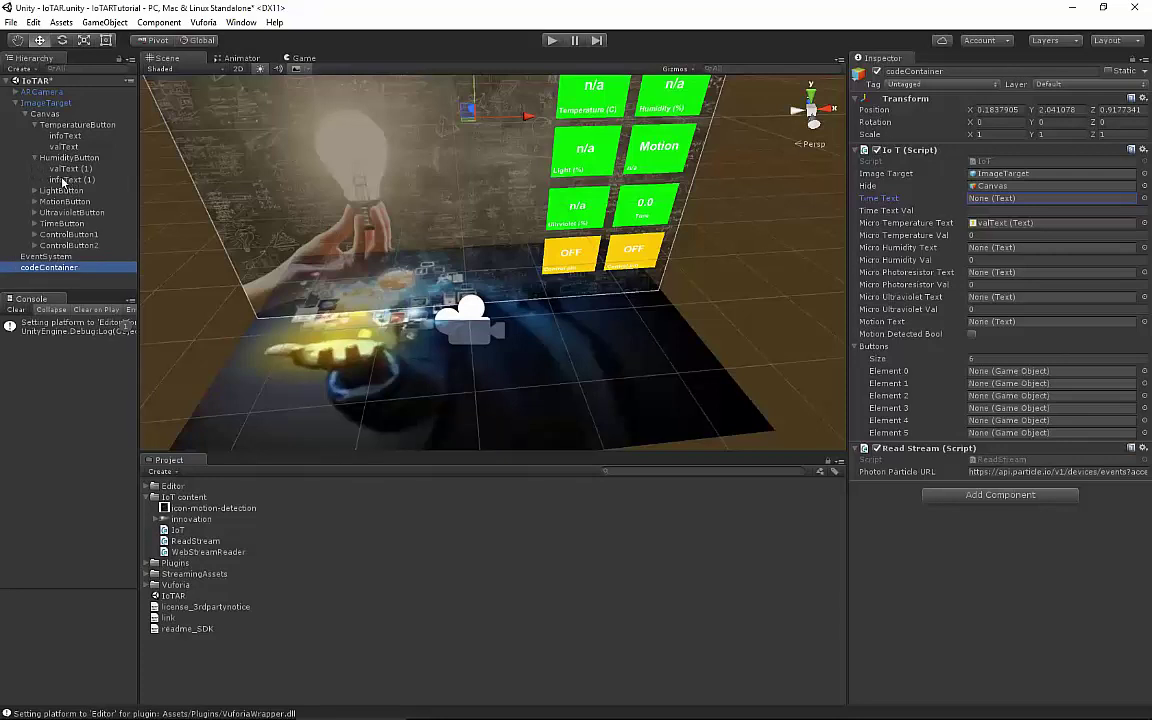
pyautogui.click(71, 169)
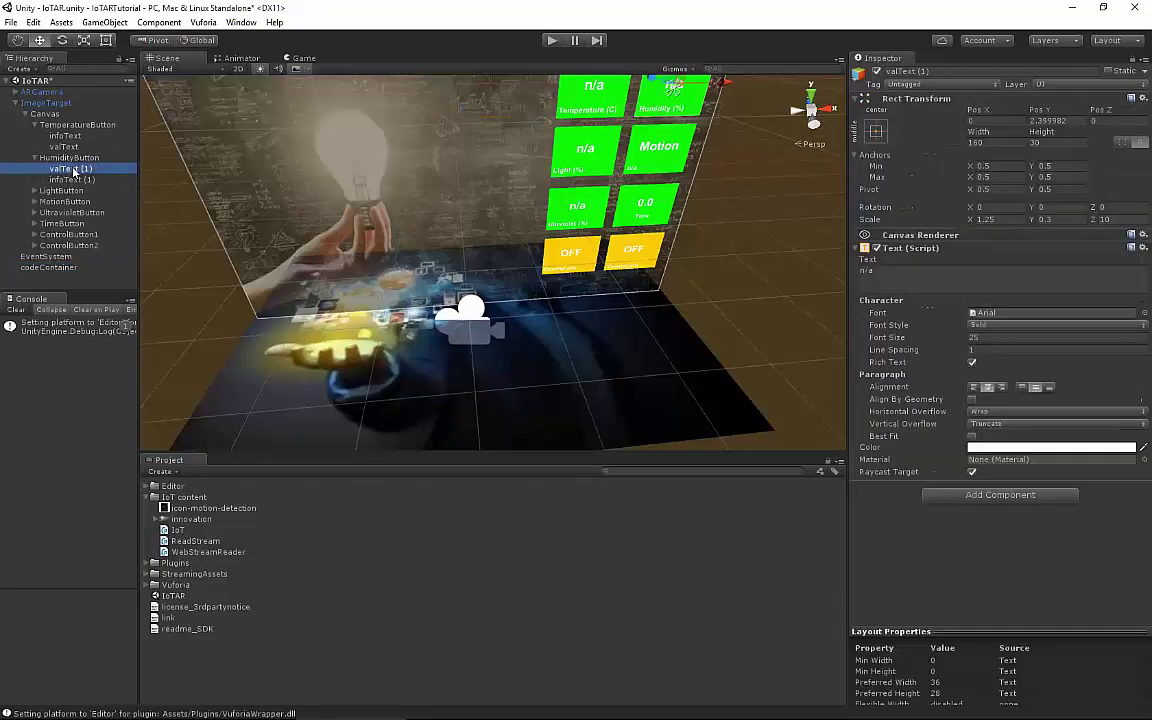
pyautogui.moveTo(658, 154); pyautogui.dragTo(646, 218, button='middle')
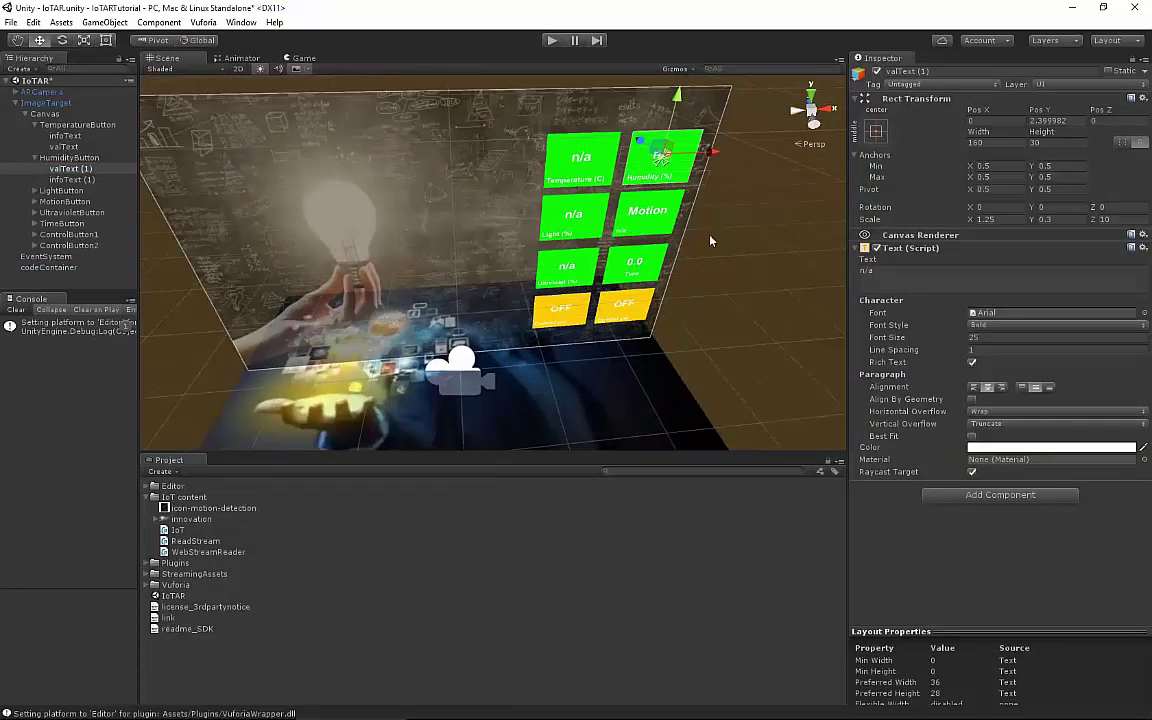
pyautogui.click(48, 267)
pyautogui.moveTo(70, 169); pyautogui.dragTo(1005, 251)
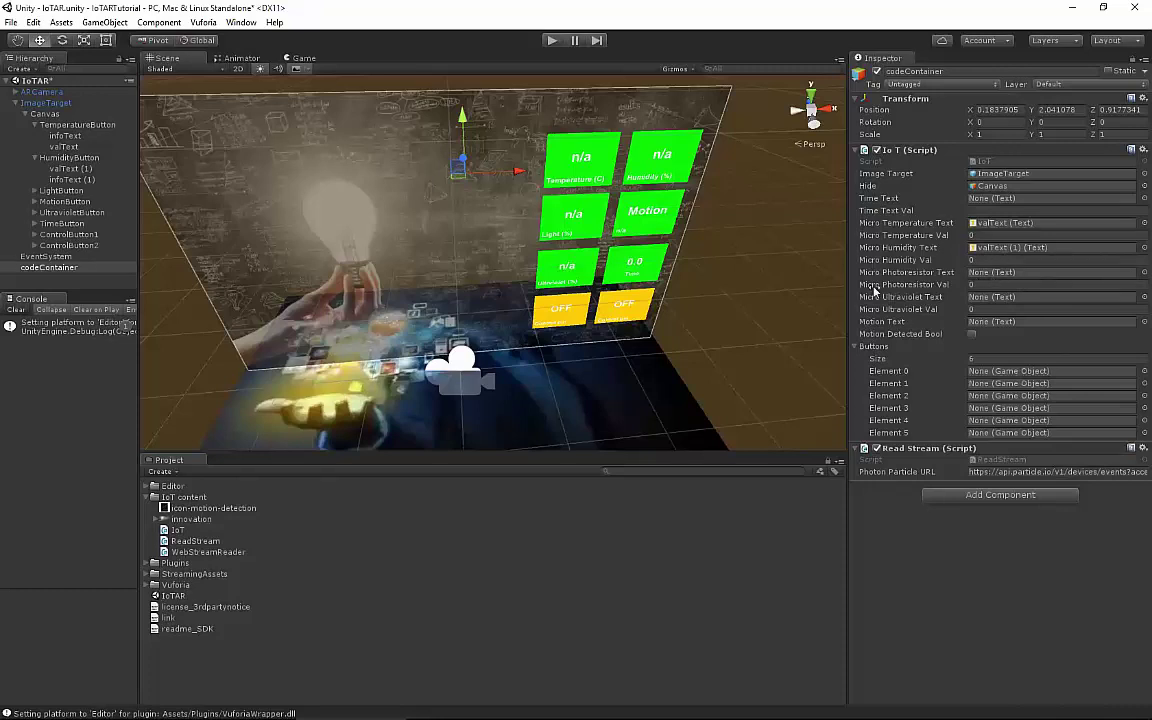
# Assign LightButton's valText to Micro Photoresistor Text and UltravioletButton's valText to Micro Ultraviolet Text
pyautogui.click(34, 193)
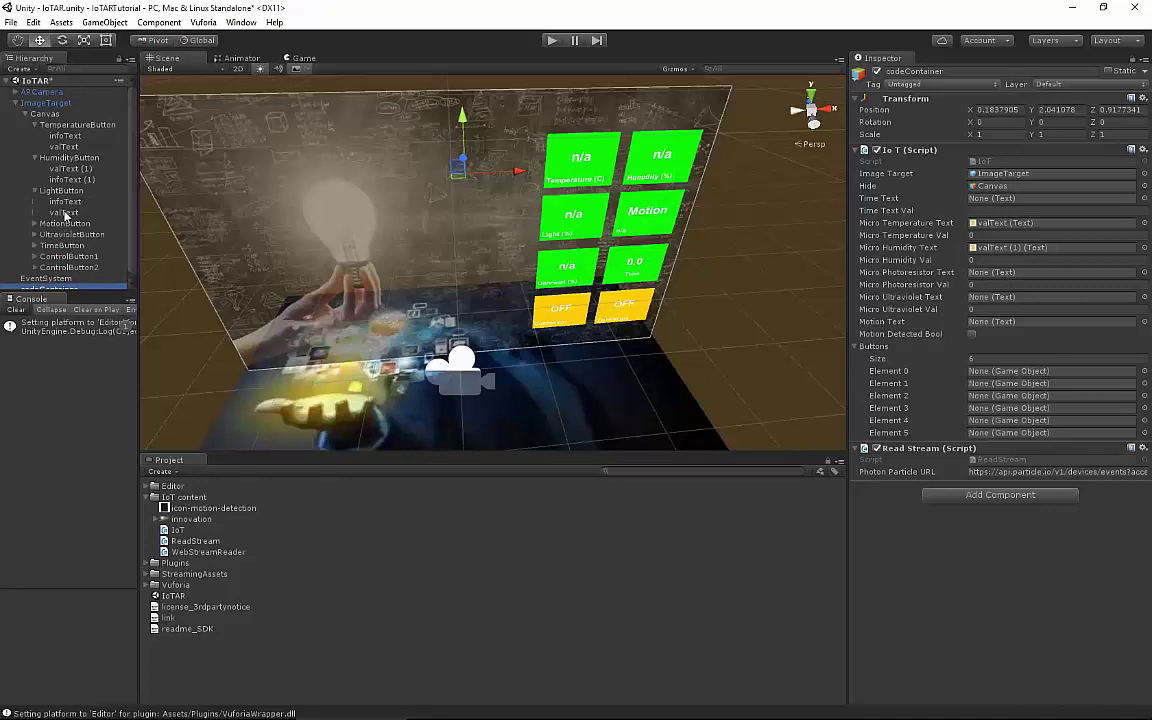
pyautogui.moveTo(64, 213); pyautogui.dragTo(990, 276)
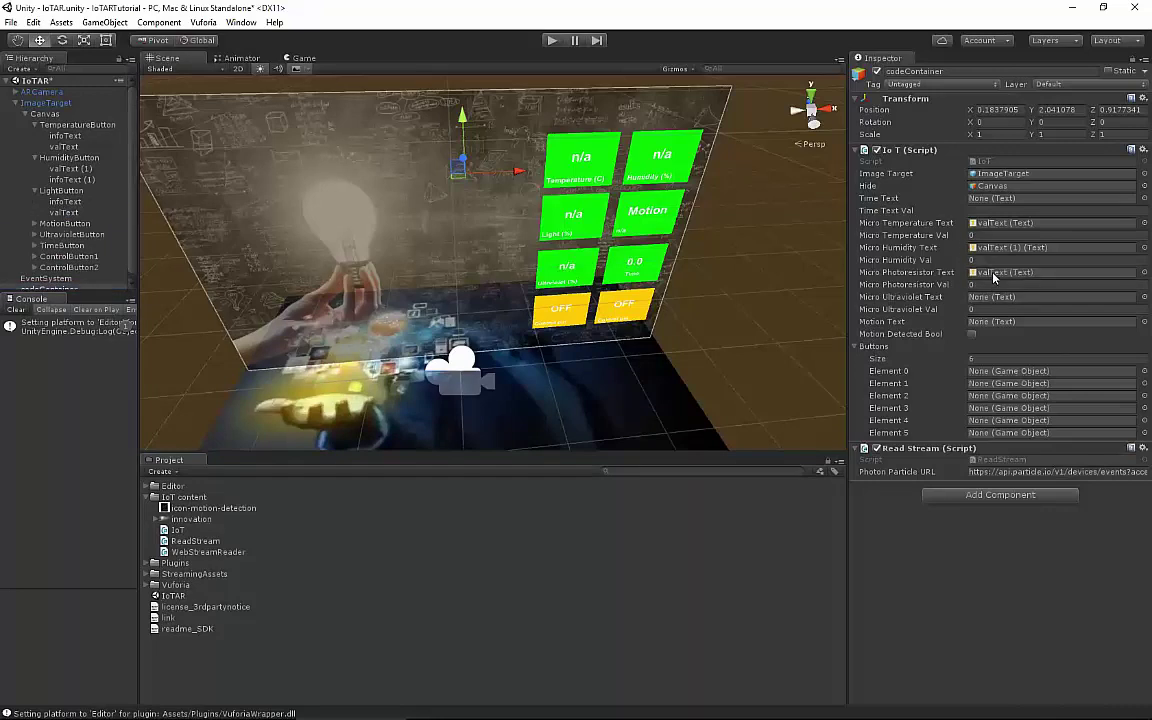
pyautogui.click(36, 235)
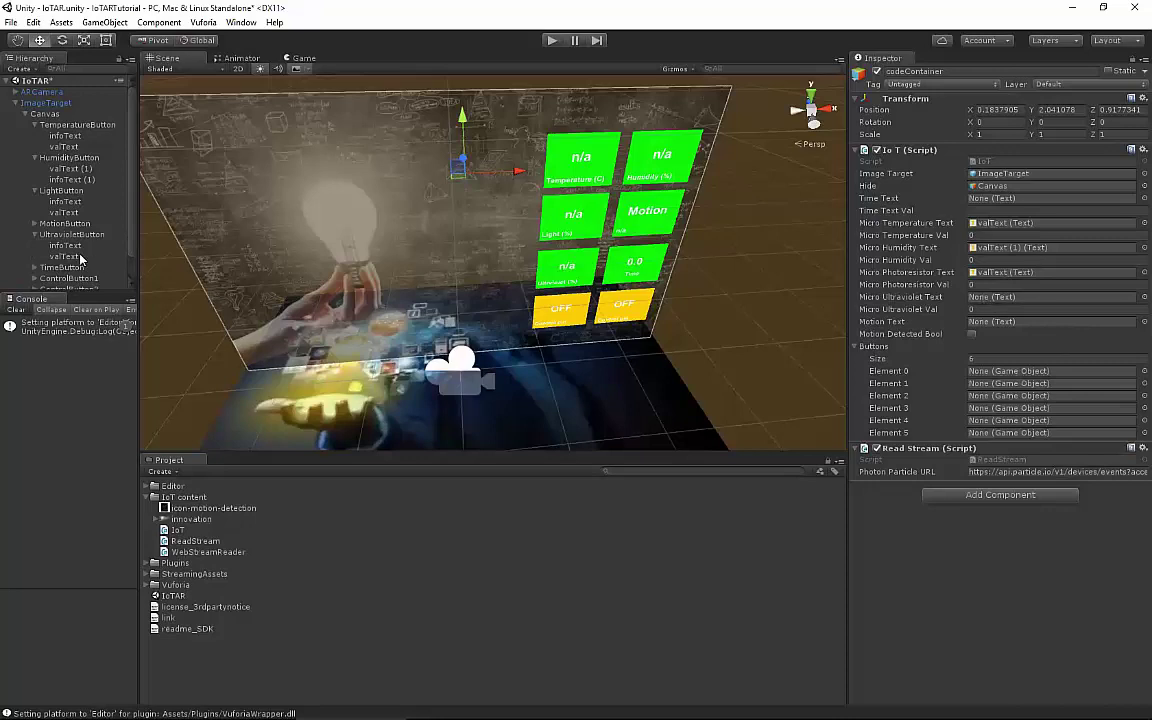
pyautogui.moveTo(66, 256); pyautogui.dragTo(1018, 301)
# Enlarge the Hierarchy and assign MotionButton's valText (1) to Motion Text and TimeButton's valText (1) to Time Text
pyautogui.click(35, 223)
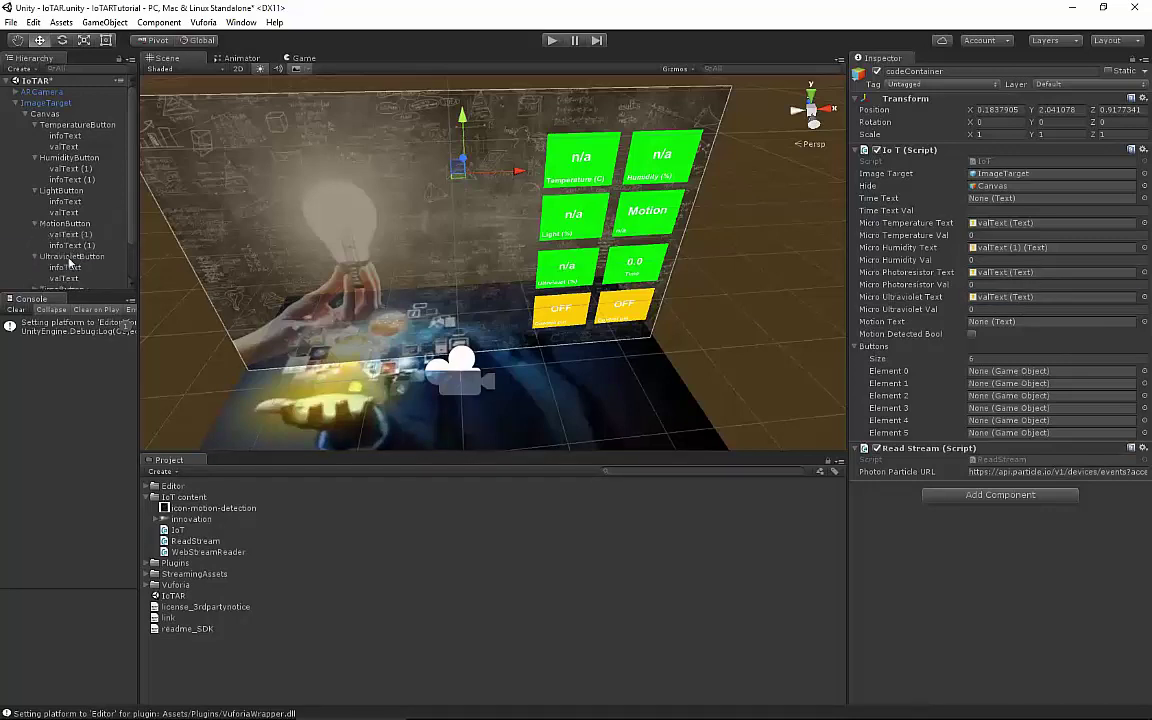
pyautogui.moveTo(76, 289); pyautogui.dragTo(76, 512)
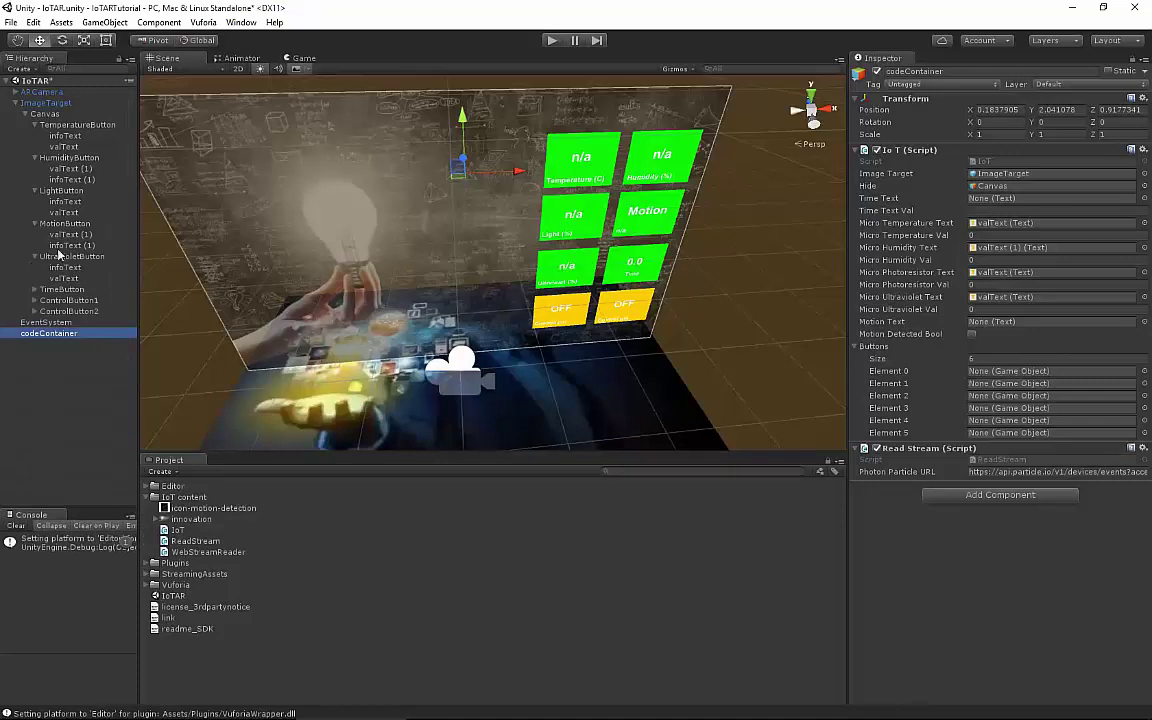
pyautogui.moveTo(70, 234); pyautogui.dragTo(1010, 322)
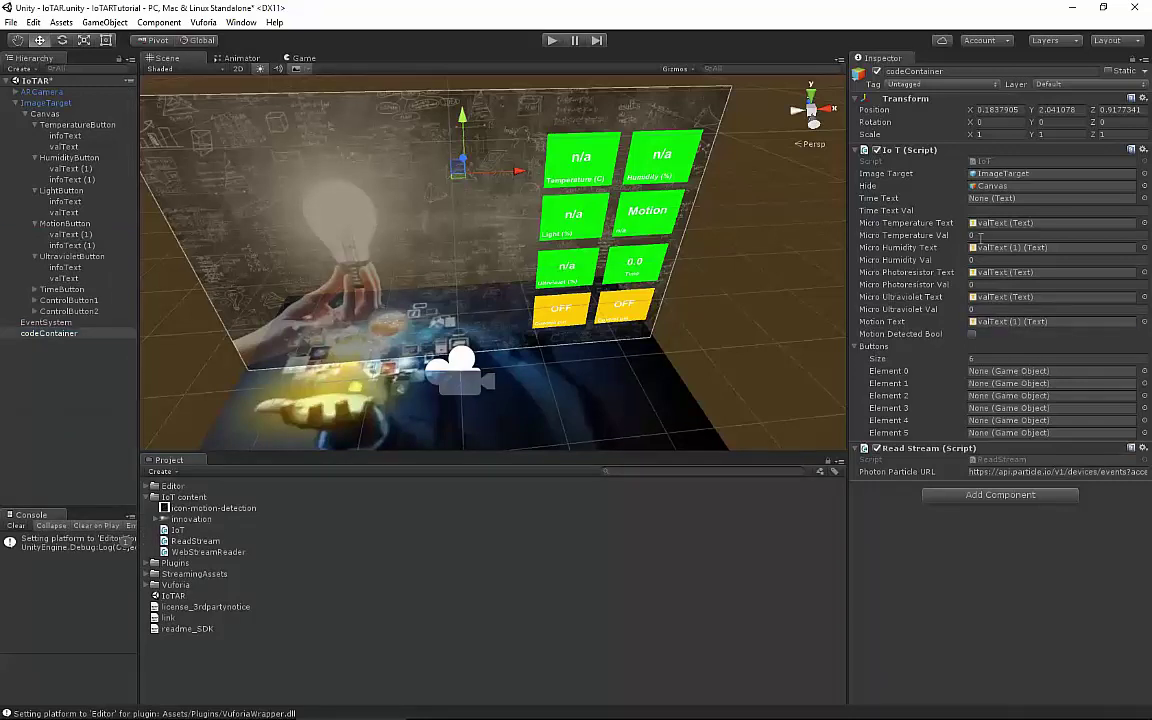
pyautogui.click(35, 289)
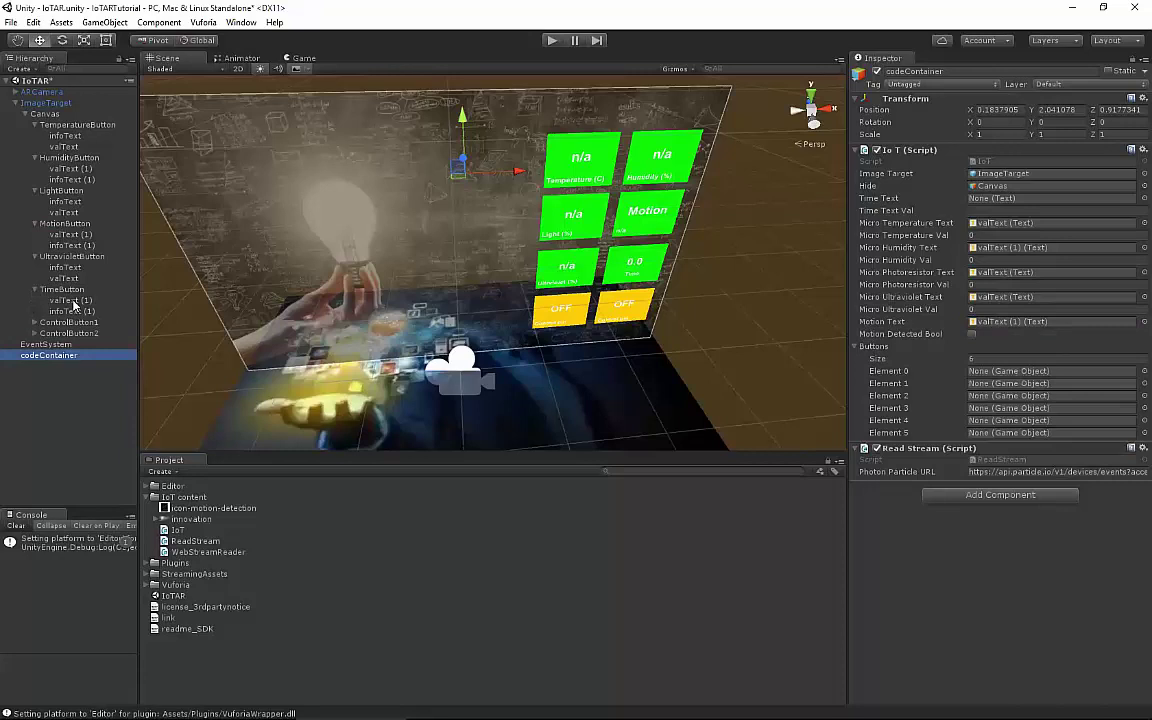
pyautogui.moveTo(73, 303); pyautogui.dragTo(1020, 203)
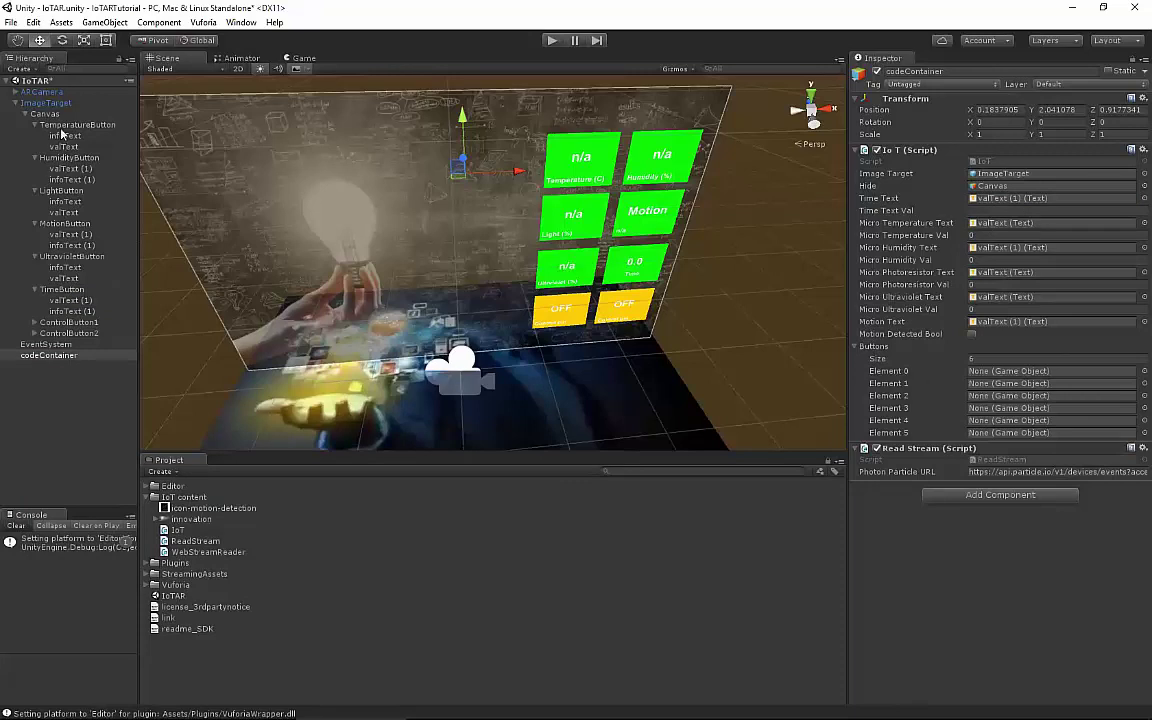
# Fill Buttons elements 0 to 5 with TemperatureButton, HumidityButton, LightButton, MotionButton, UltravioletButton and TimeButton, in that order
pyautogui.moveTo(62, 126); pyautogui.dragTo(976, 372)
pyautogui.moveTo(65, 160); pyautogui.dragTo(1024, 395)
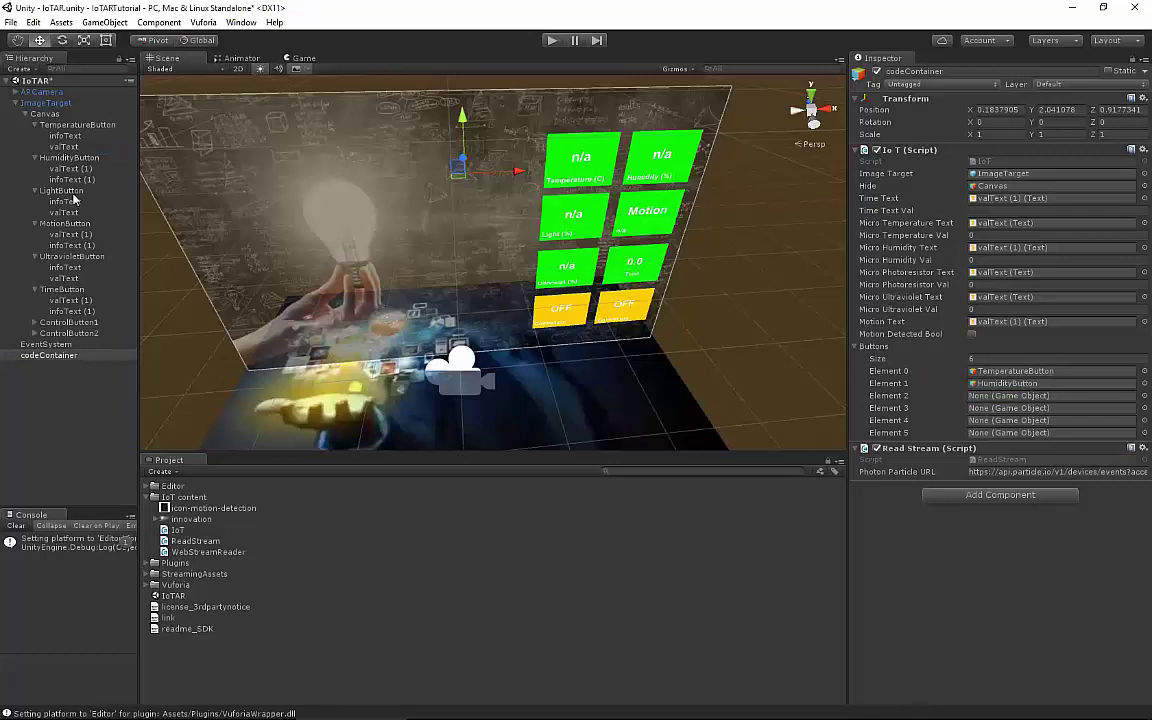
pyautogui.moveTo(73, 200); pyautogui.dragTo(1005, 395)
pyautogui.moveTo(80, 231); pyautogui.dragTo(1005, 420)
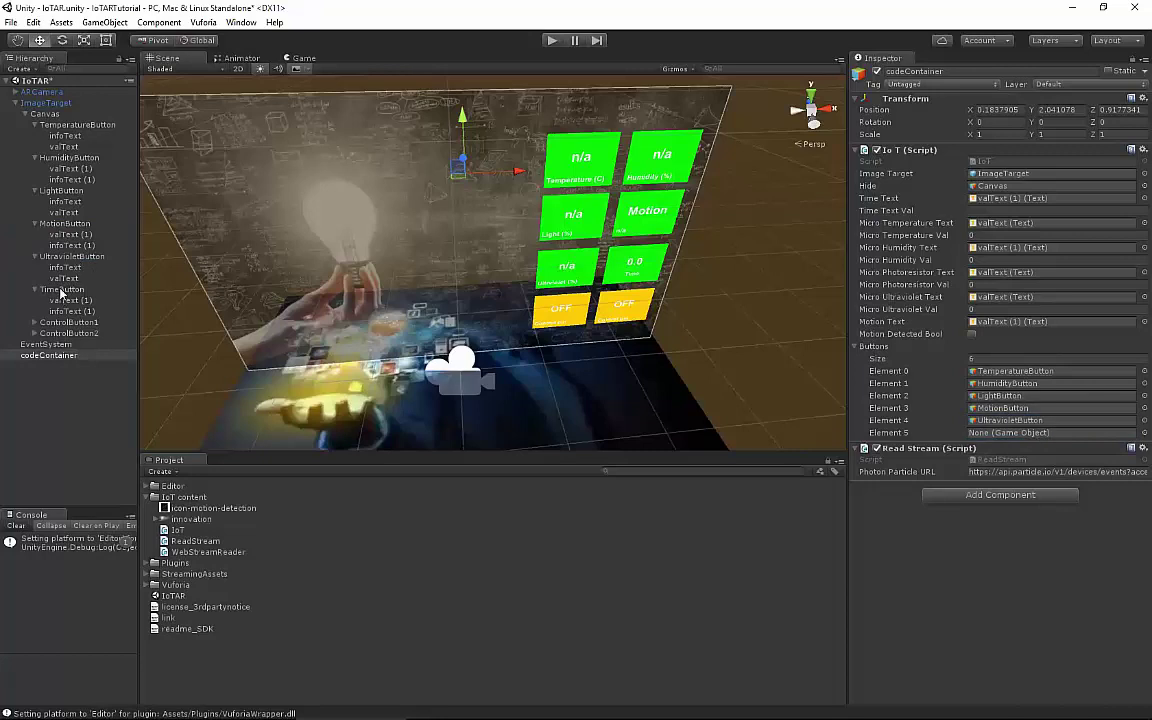
pyautogui.moveTo(61, 293); pyautogui.dragTo(1005, 432)
# Deactivate ControlButton1 and ControlButton2 together so that they are hidden from the canvas
pyautogui.click(66, 333)
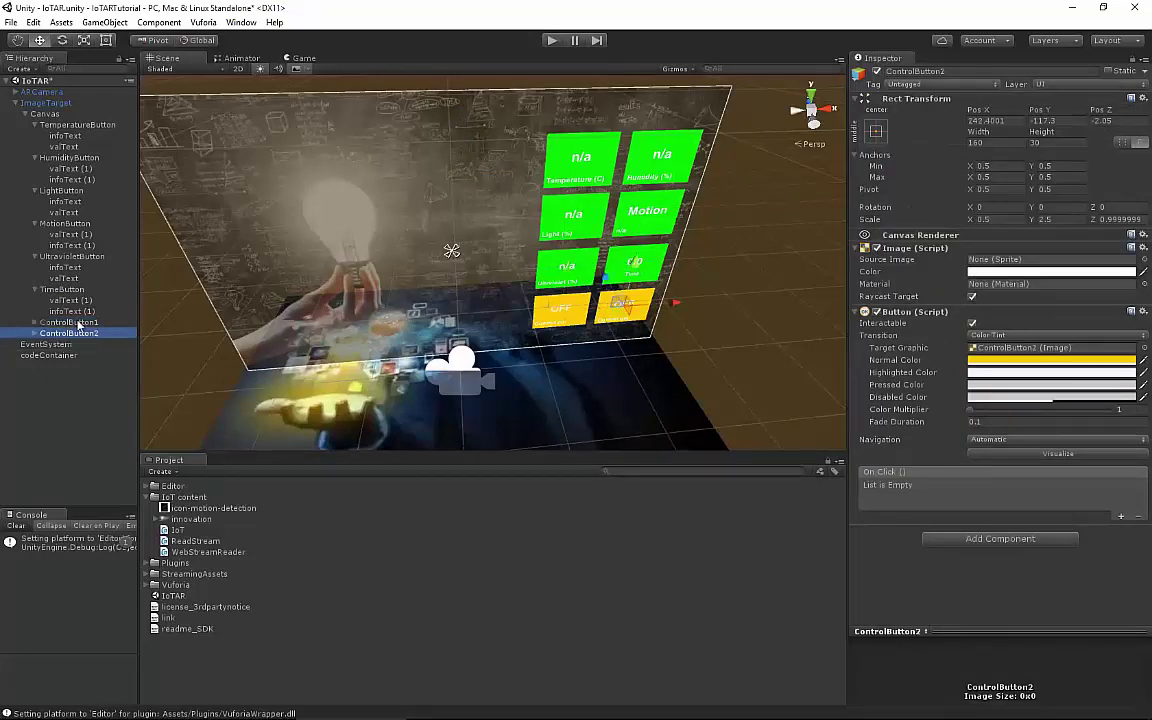
pyautogui.keyDown('ctrl'); pyautogui.click(82, 333); pyautogui.keyUp('ctrl')
pyautogui.keyDown('ctrl'); pyautogui.click(83, 323); pyautogui.keyUp('ctrl')
pyautogui.keyDown('ctrl'); pyautogui.click(83, 332); pyautogui.keyUp('ctrl')
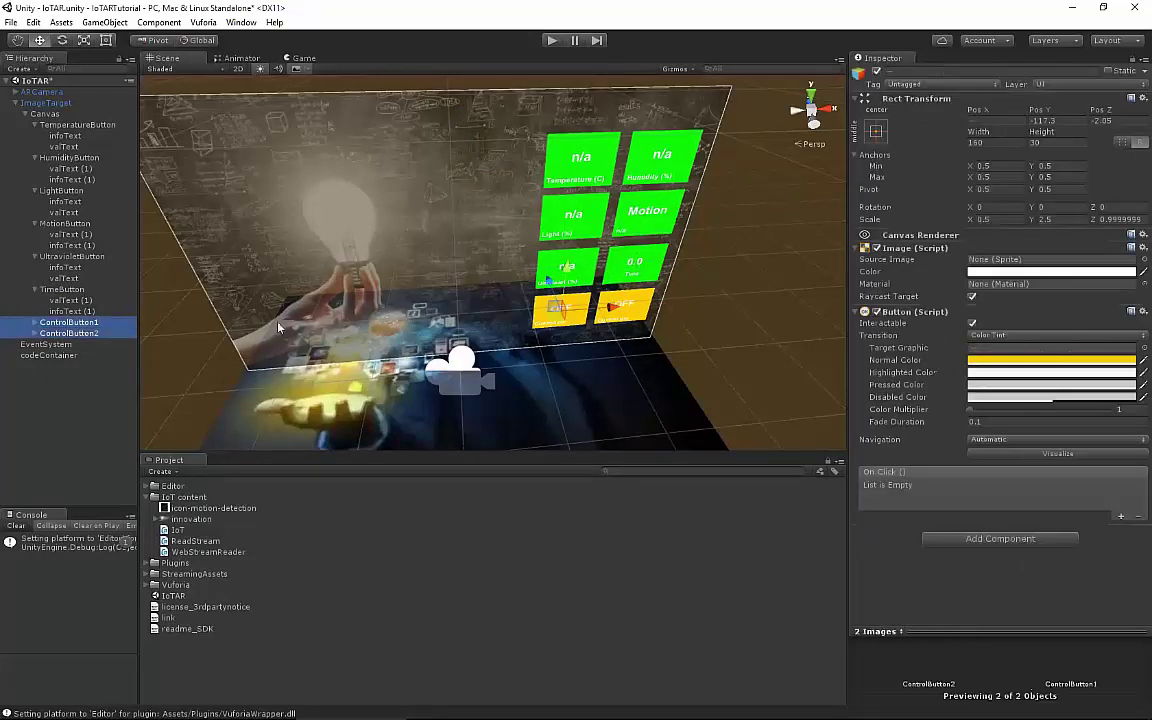
pyautogui.click(876, 71)
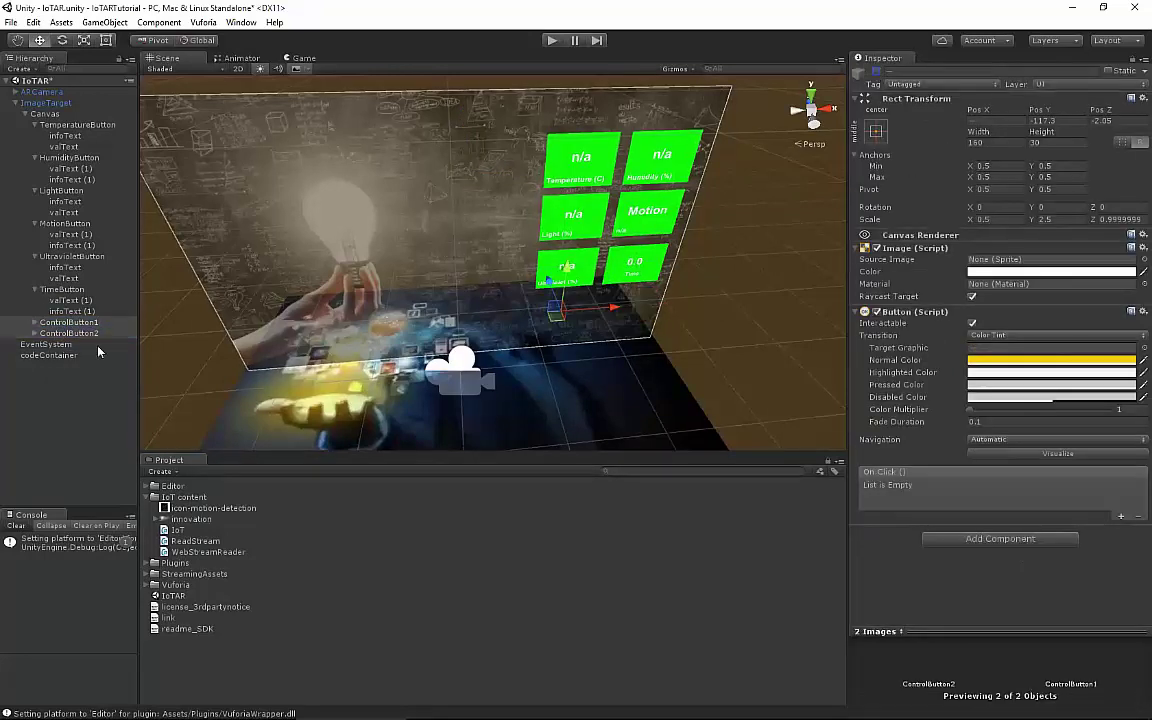
# Inspect the properties of TimeButton's text objects and the deactivated control buttons
pyautogui.click(71, 300)
pyautogui.click(69, 322)
pyautogui.click(72, 311)
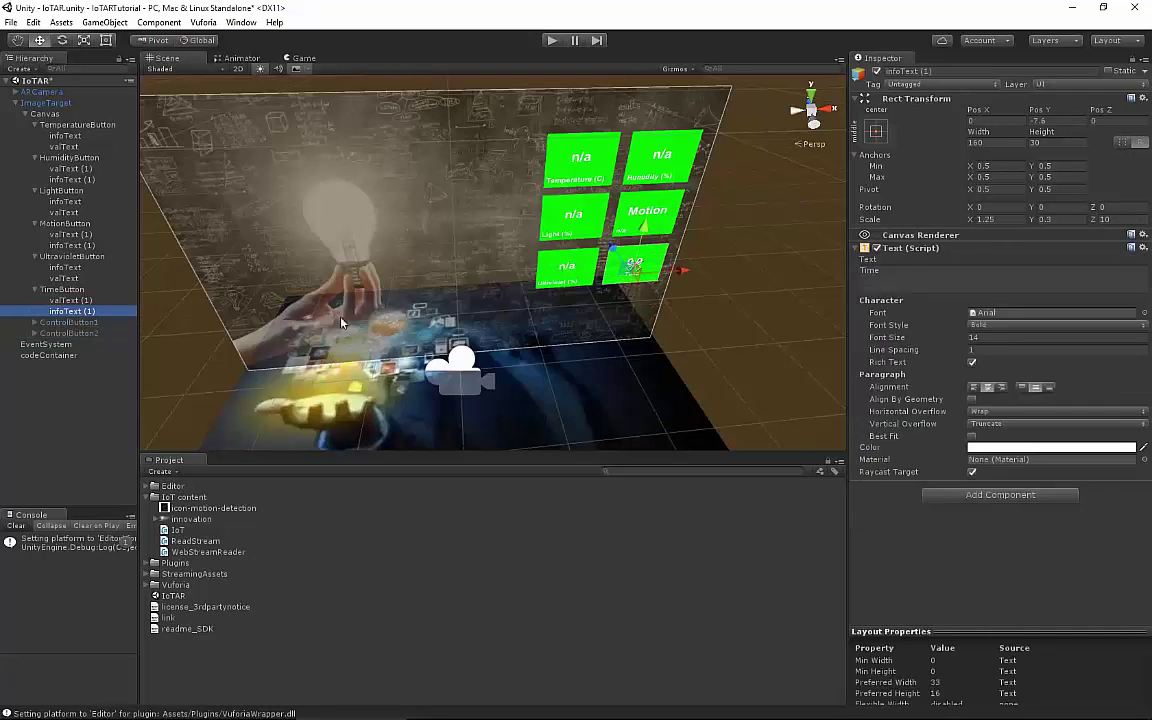
pyautogui.scroll(-2, 341, 323)
pyautogui.click(69, 322)
pyautogui.click(68, 333)
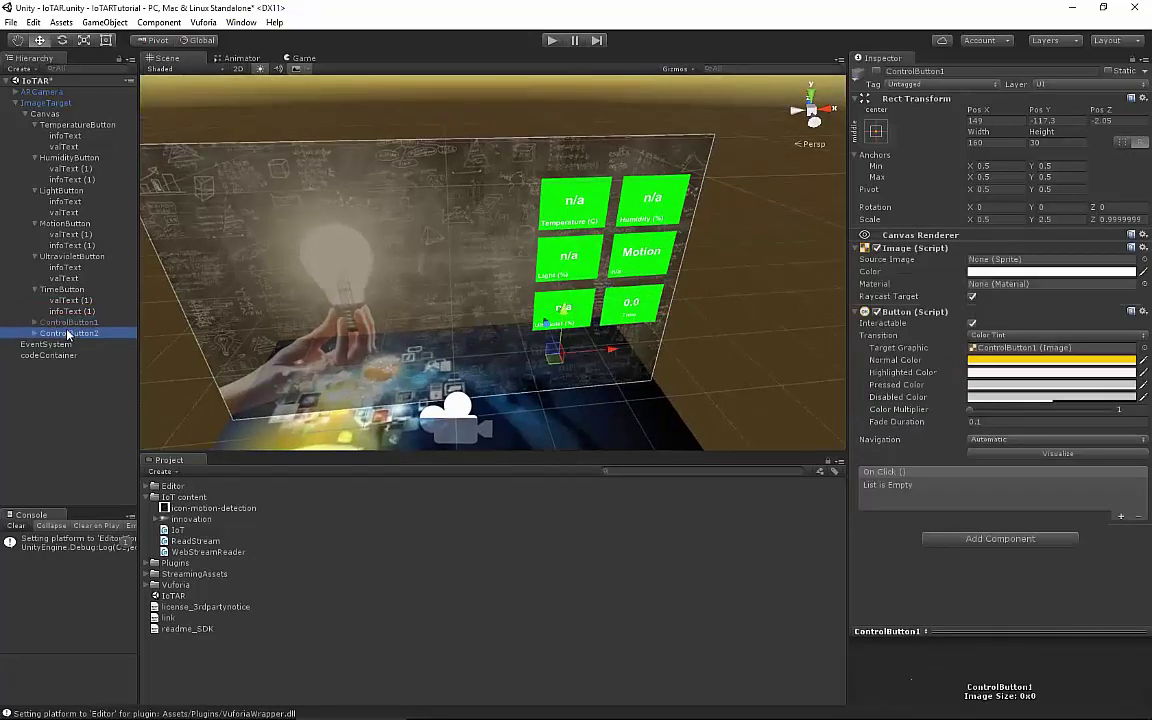
pyautogui.click(69, 322)
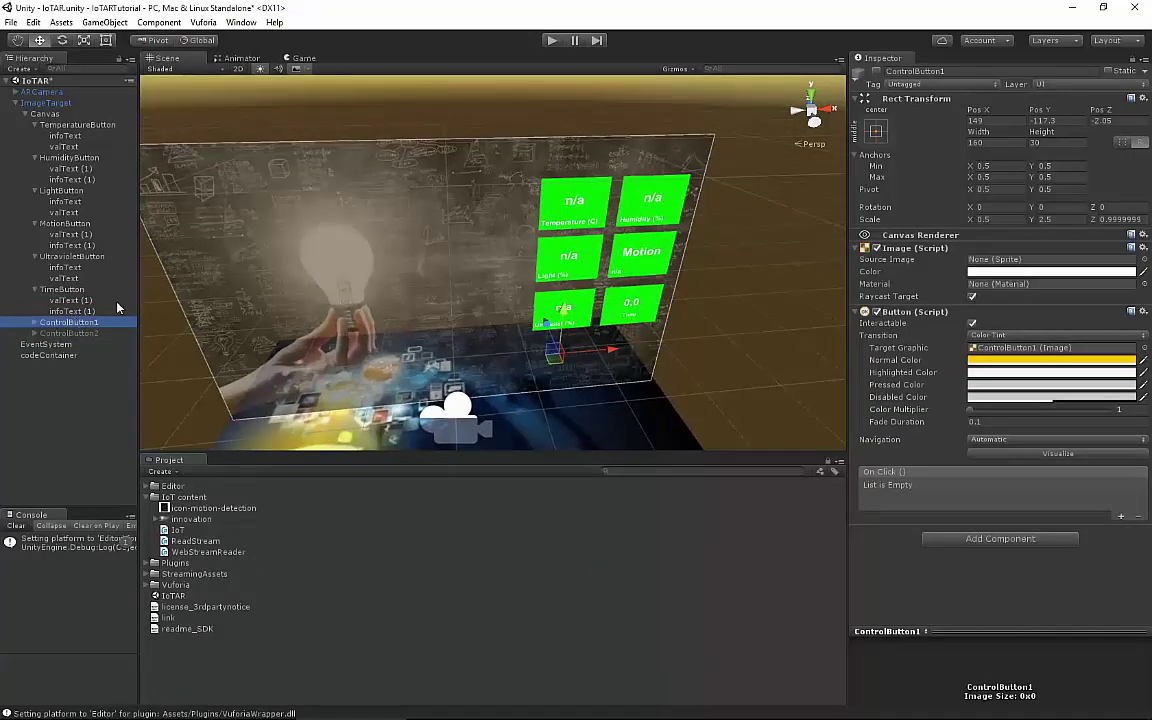
pyautogui.click(70, 300)
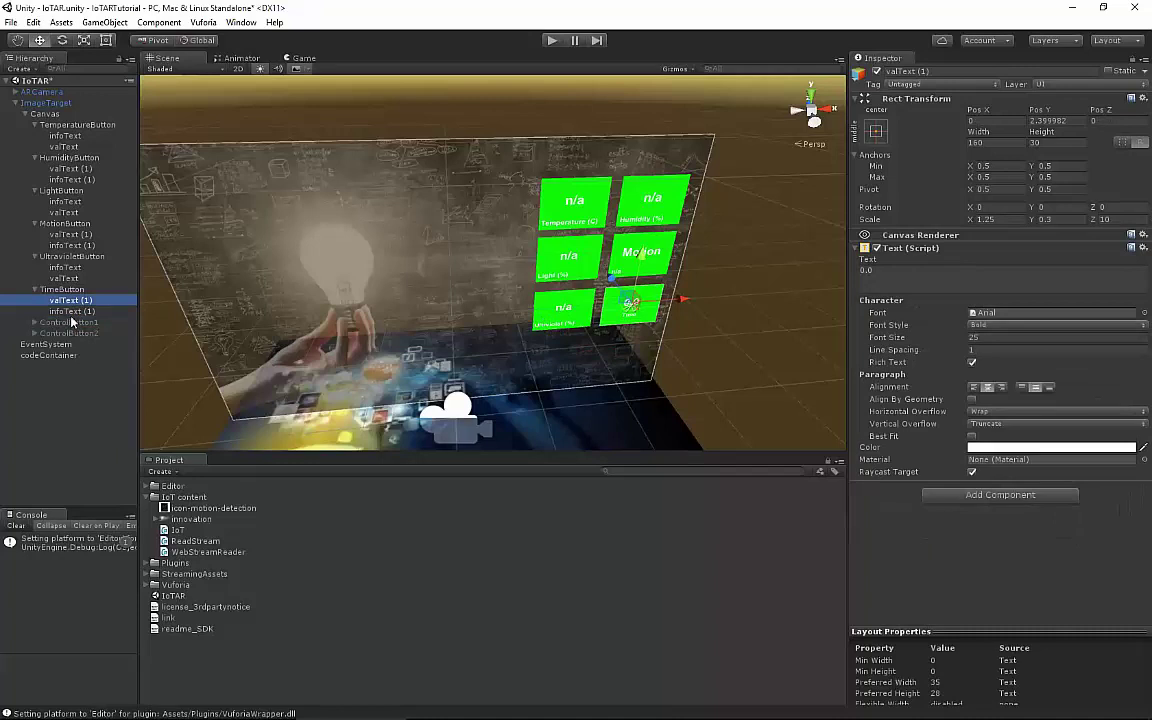
# Widen the Inspector for codeContainer and examine the Read Stream script's Photon Particle URL, including its access token part
pyautogui.click(46, 357)
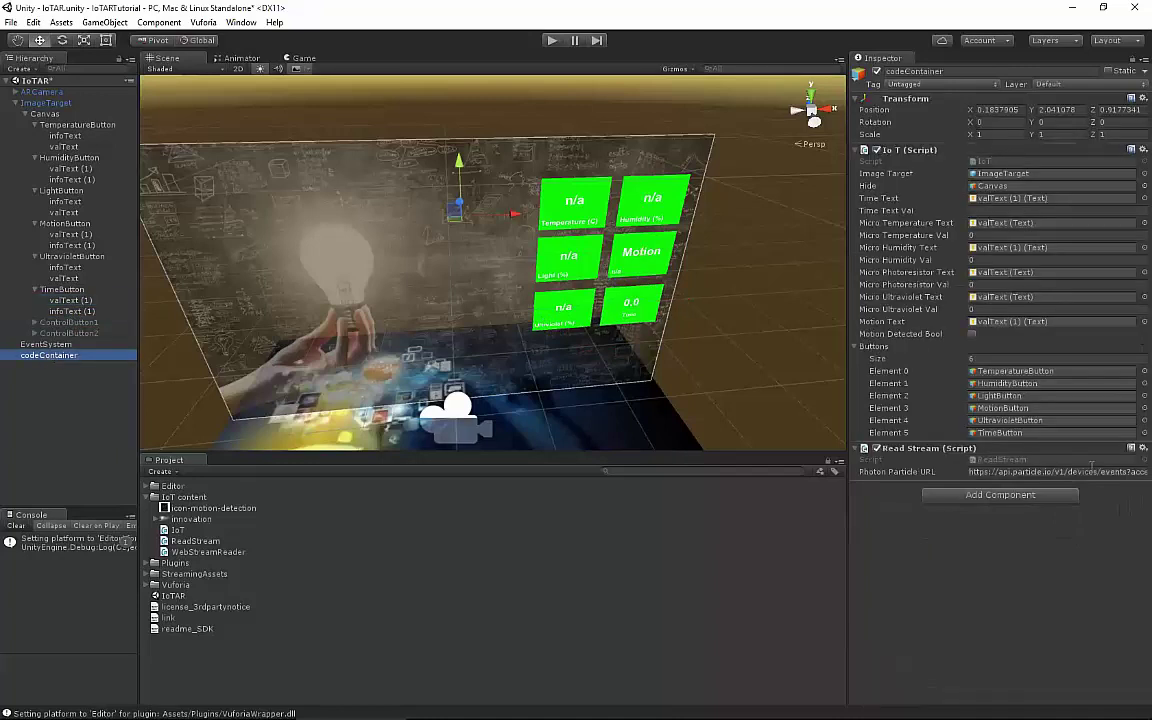
pyautogui.moveTo(846, 410); pyautogui.dragTo(475, 424)
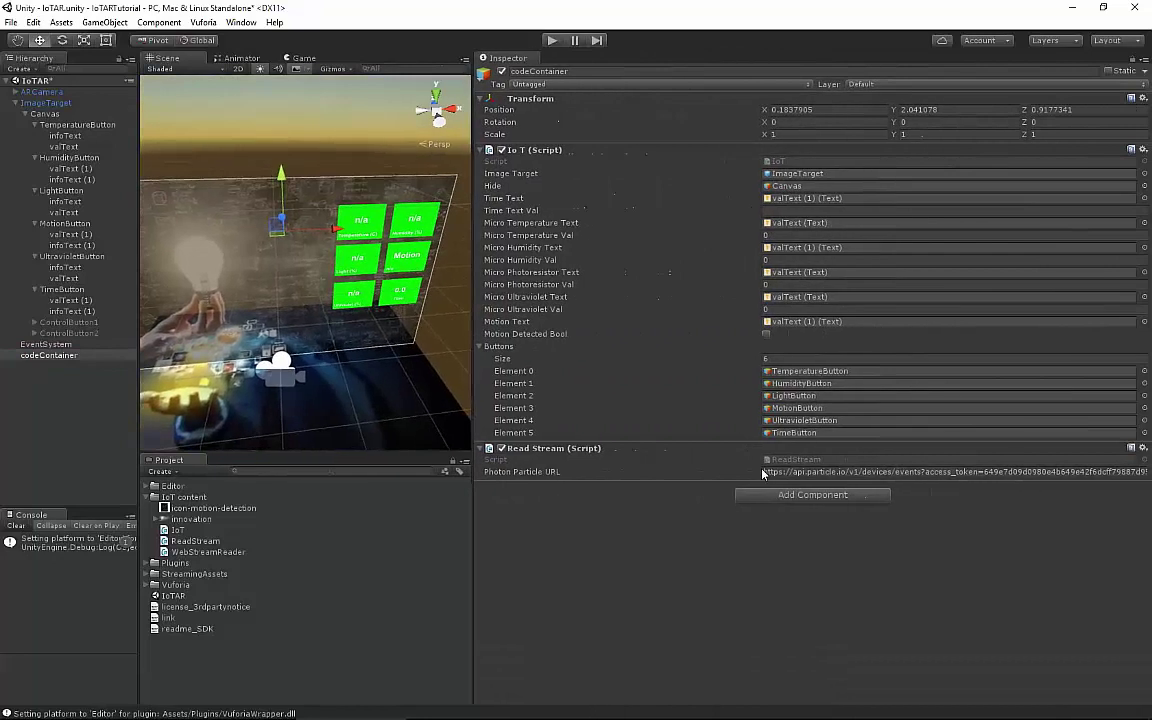
pyautogui.click(829, 471)
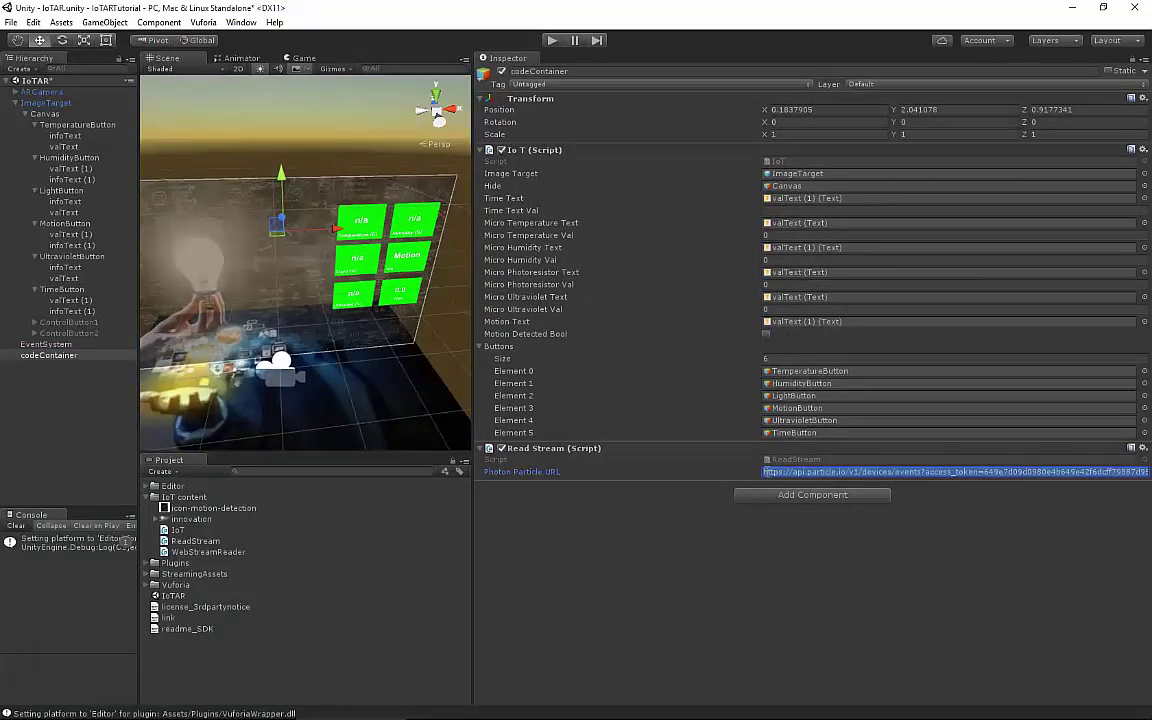
pyautogui.moveTo(767, 472); pyautogui.dragTo(1119, 483)
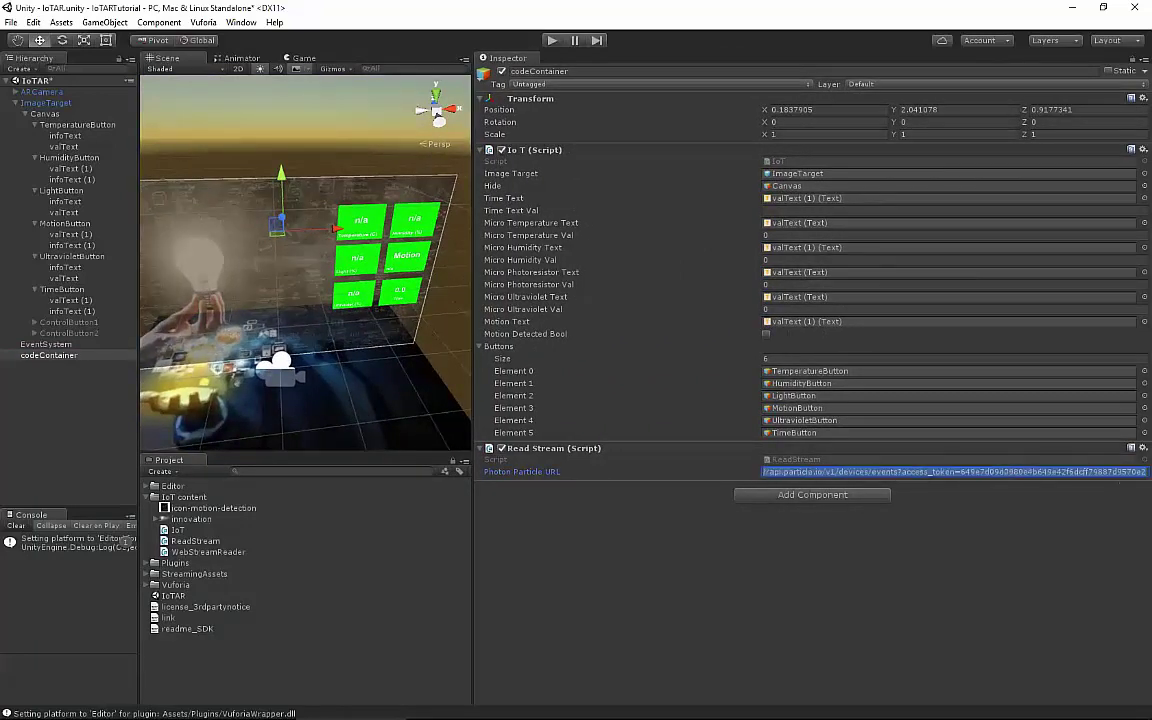
pyautogui.click(867, 475)
pyautogui.moveTo(920, 473); pyautogui.dragTo(708, 474)
pyautogui.click(795, 473)
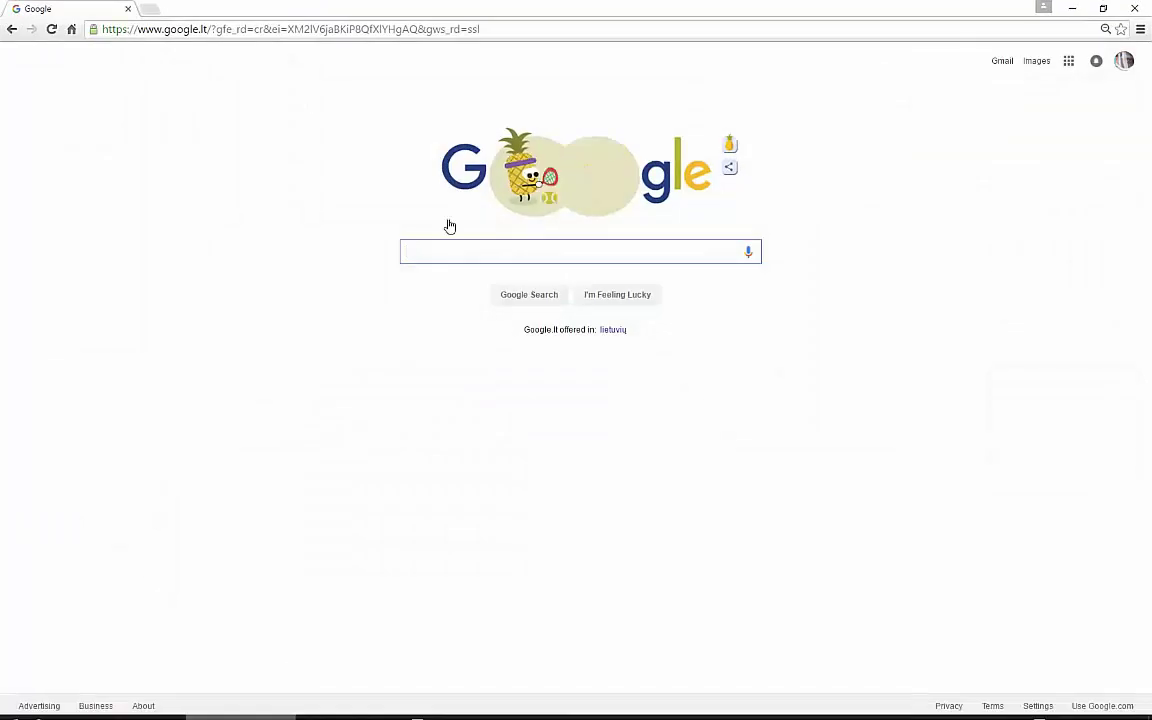
# Switch to the Chrome browser, open the particle.io website and go to its web IDE
pyautogui.click(334, 30)
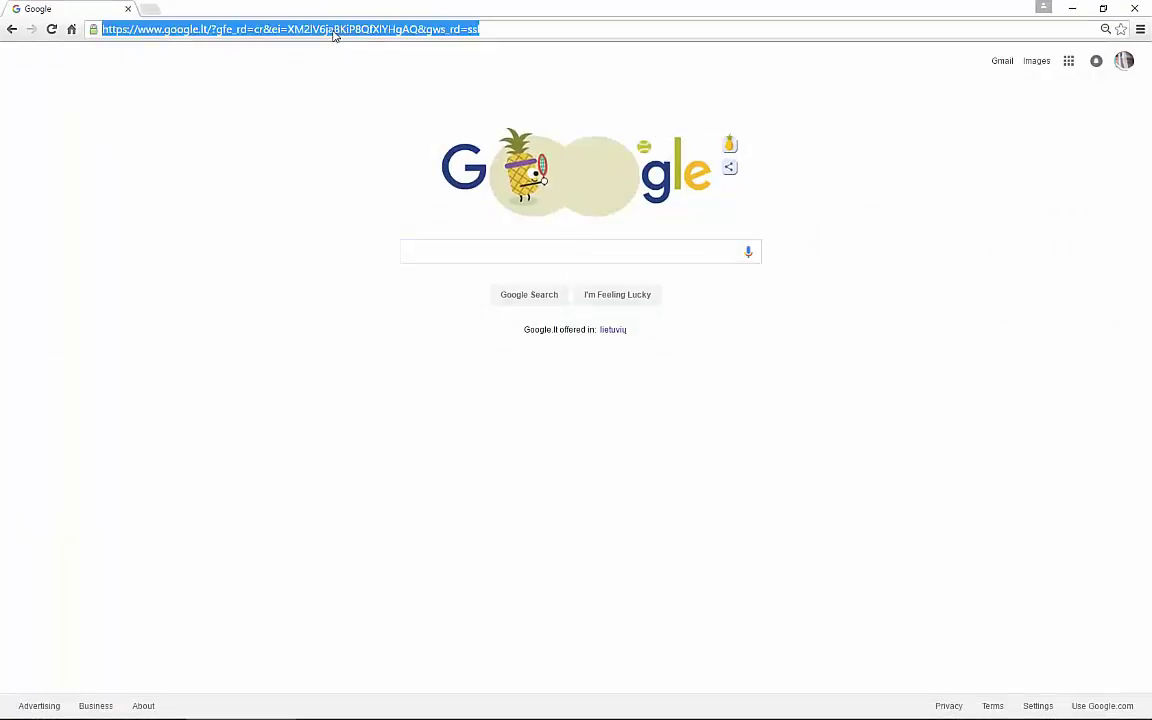
pyautogui.write('particle.')
pyautogui.press('Return')
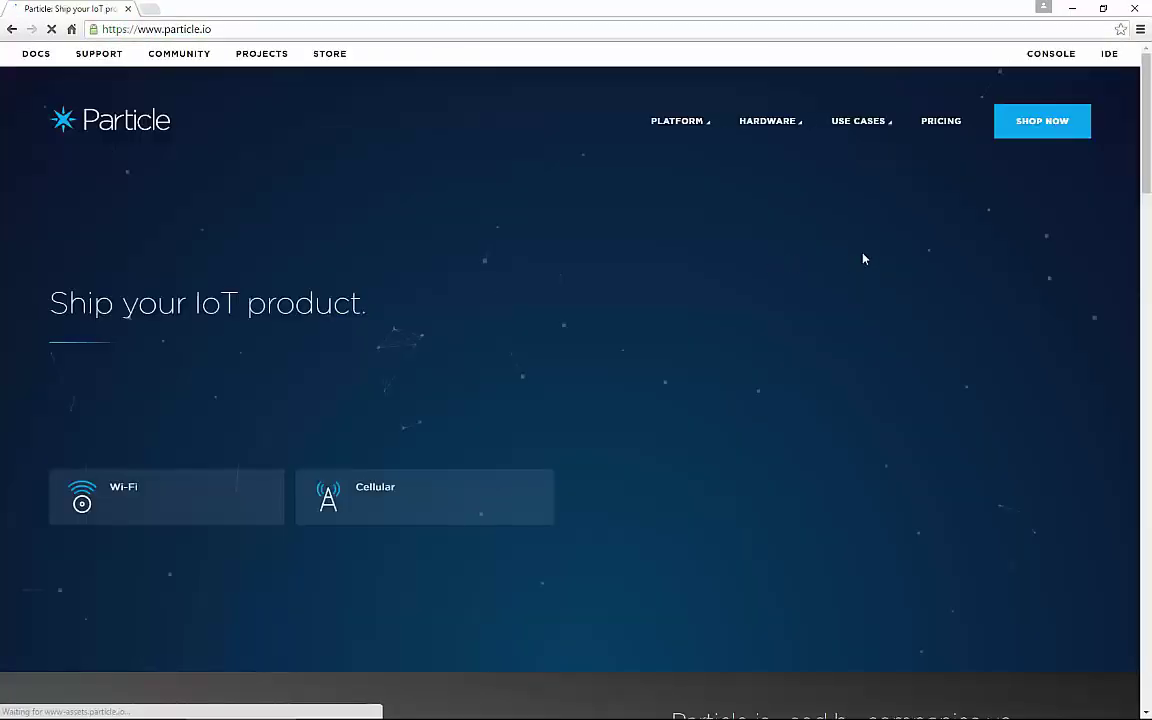
pyautogui.click(1110, 55)
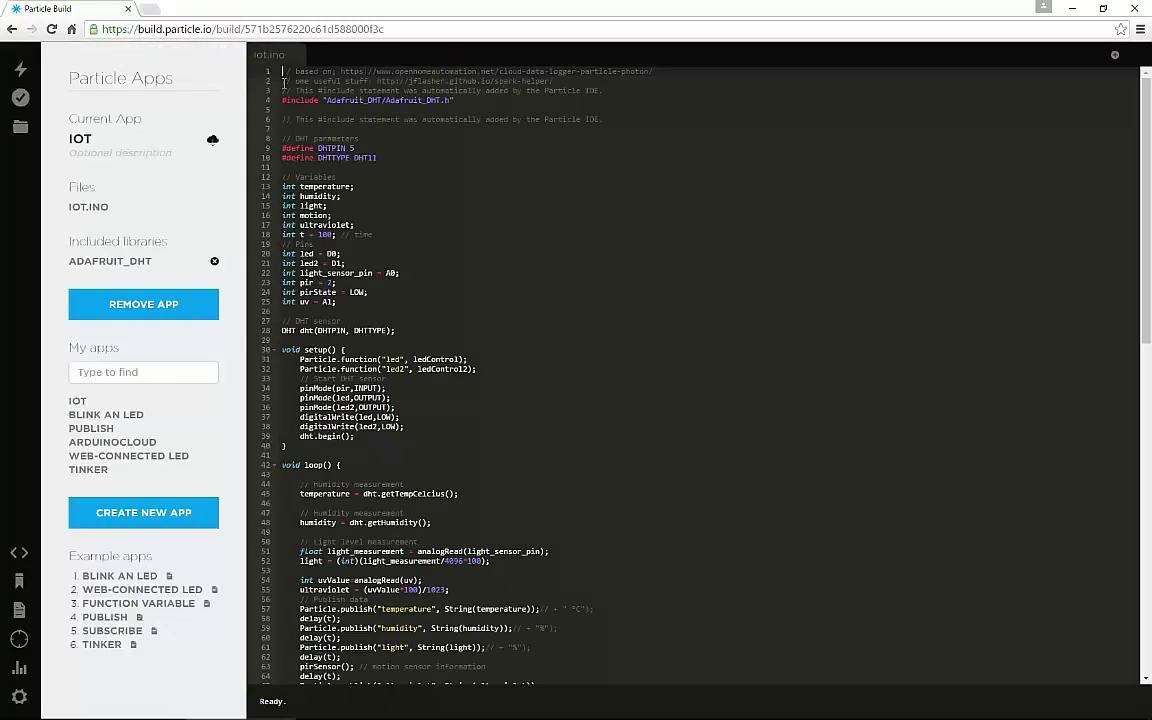
# Examine the iot.ino code: the variable declarations, setup and loop functions, sensor functions and the two LED control functions
pyautogui.moveTo(282, 74); pyautogui.dragTo(445, 456)
pyautogui.scroll(-1, 445, 456)
pyautogui.click(303, 435)
pyautogui.scroll(4, 231, 401)
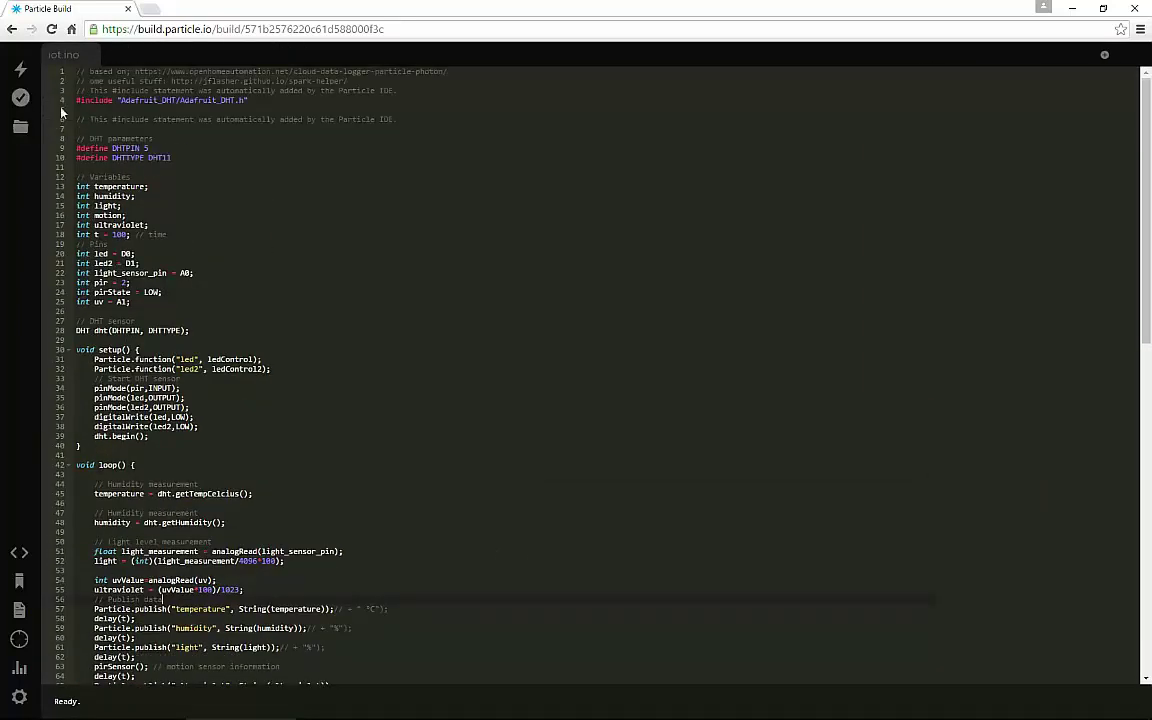
pyautogui.click(95, 187)
pyautogui.click(114, 198)
pyautogui.doubleClick(114, 188)
pyautogui.doubleClick(114, 197)
pyautogui.click(95, 225)
pyautogui.scroll(-3, 111, 349)
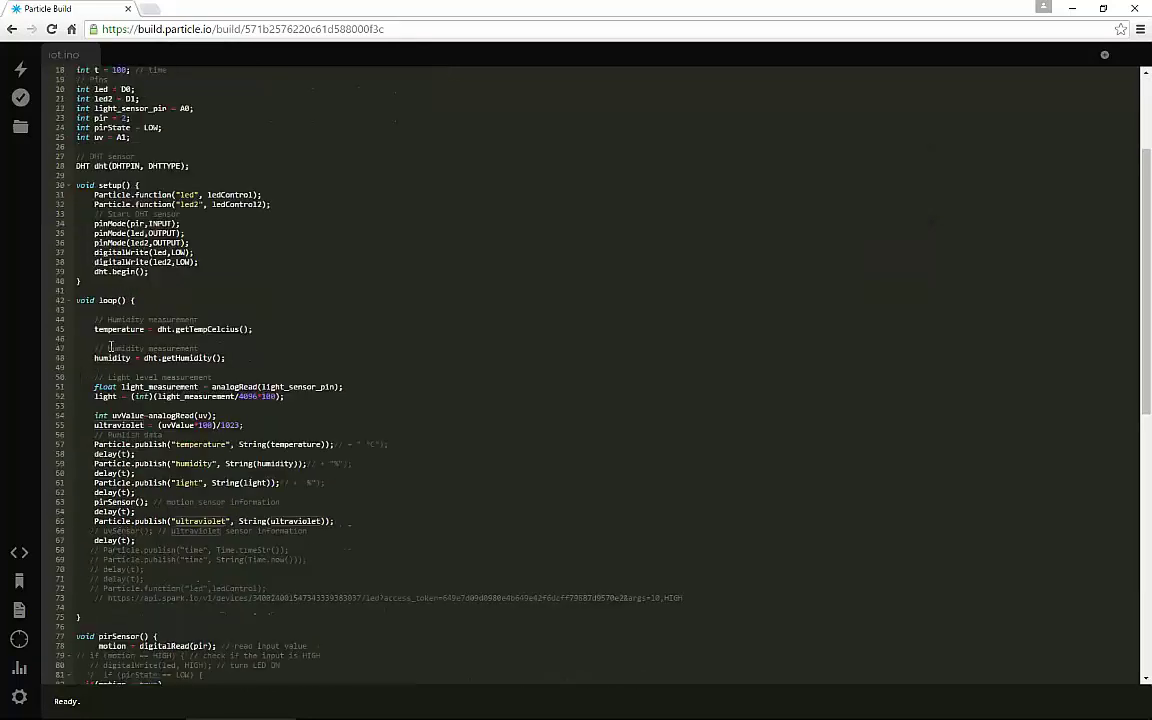
pyautogui.moveTo(76, 259); pyautogui.dragTo(155, 578)
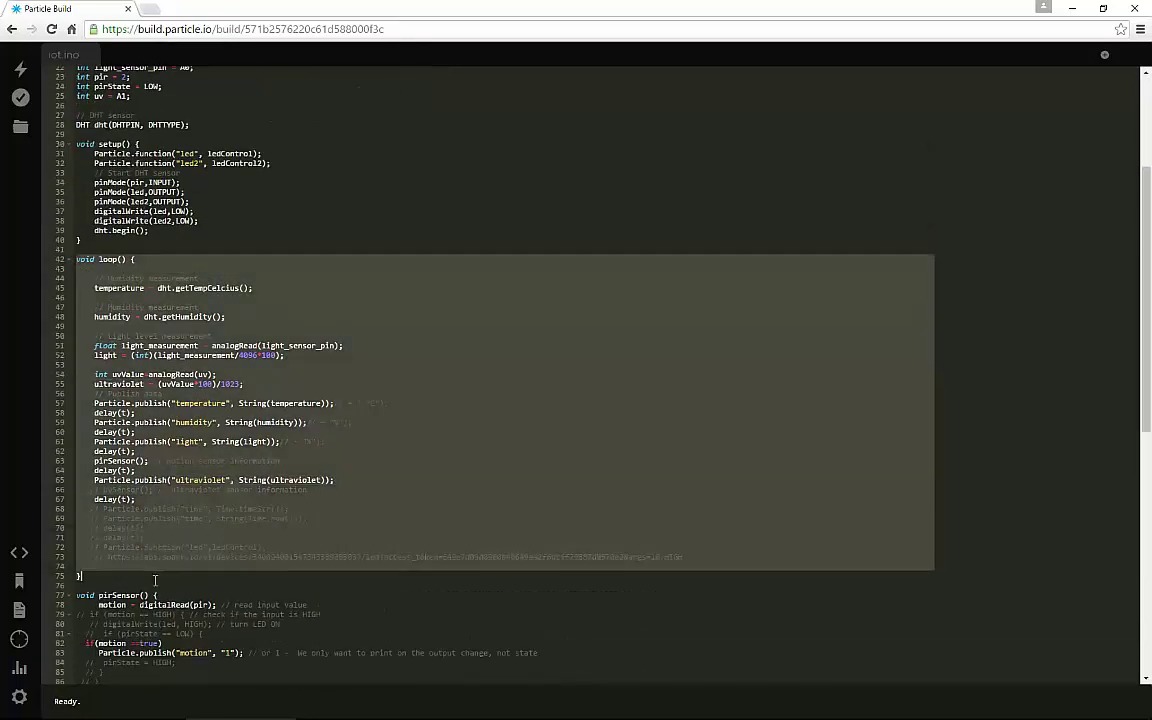
pyautogui.scroll(-7, 126, 278)
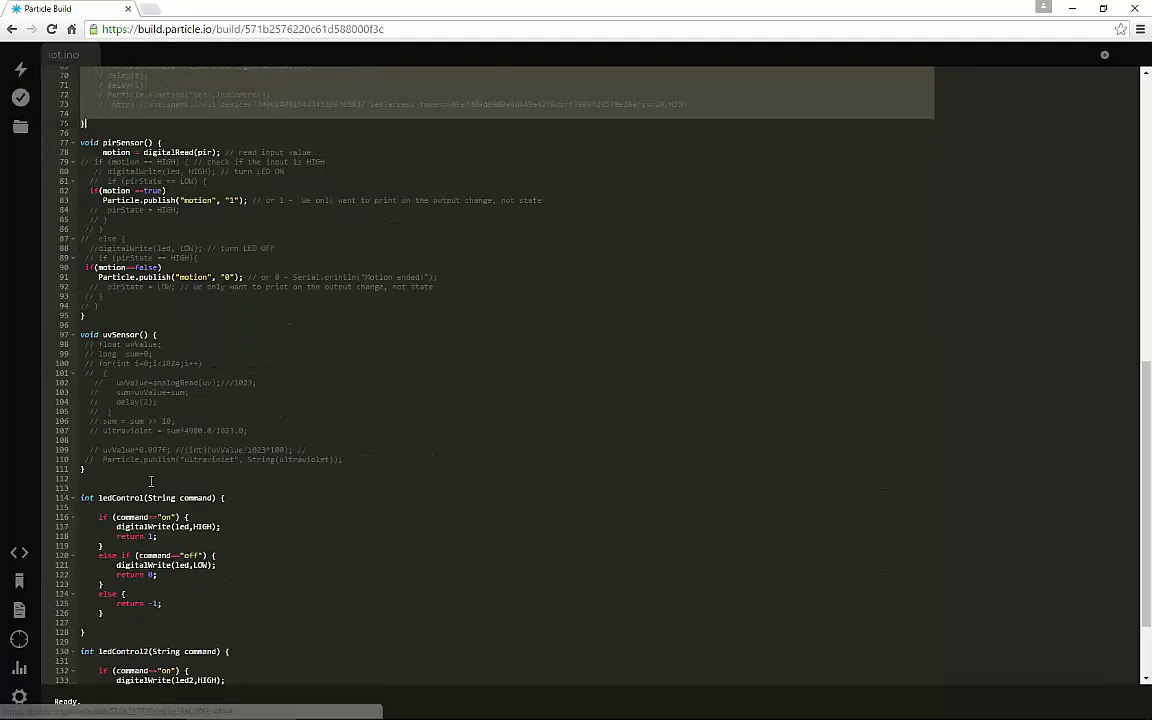
pyautogui.scroll(-3, 245, 547)
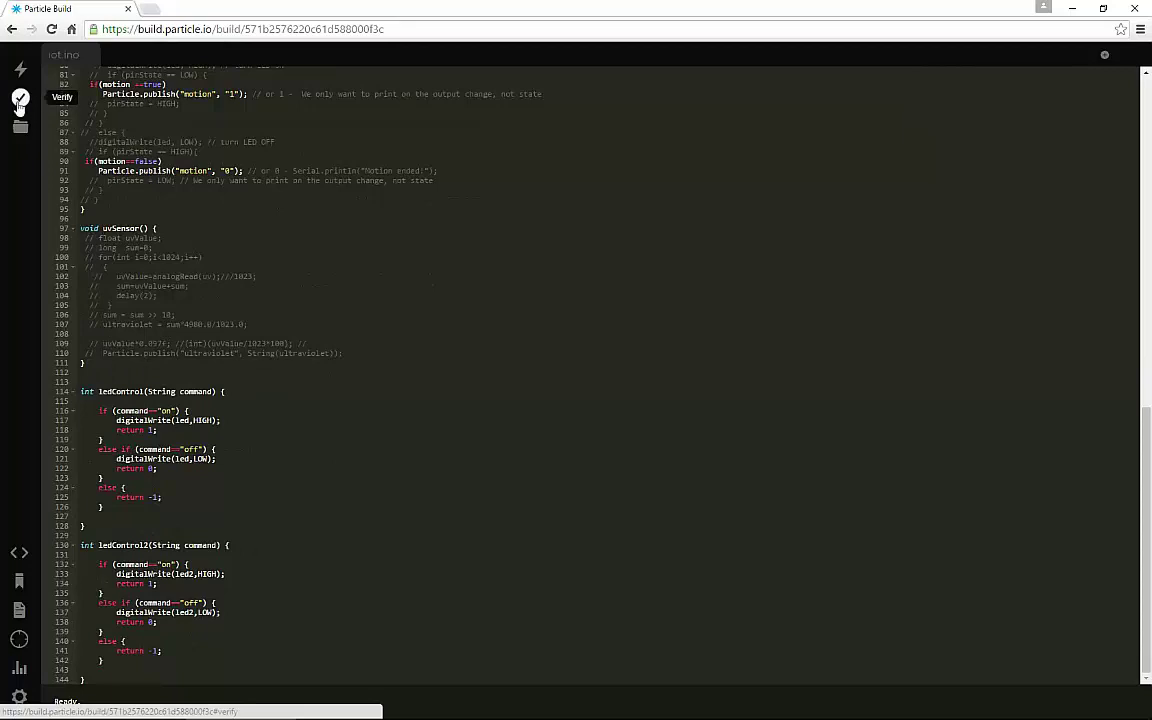
# Verify the iot.ino code in the web IDE
pyautogui.click(21, 99)
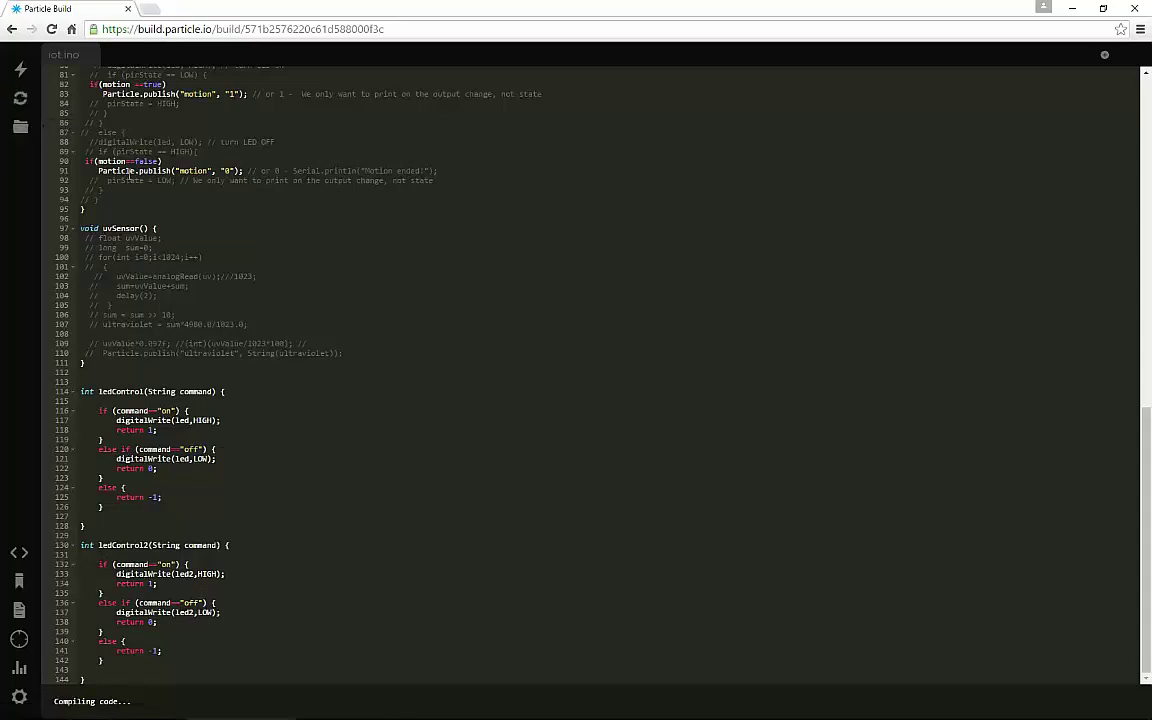
pyautogui.scroll(1, 207, 318)
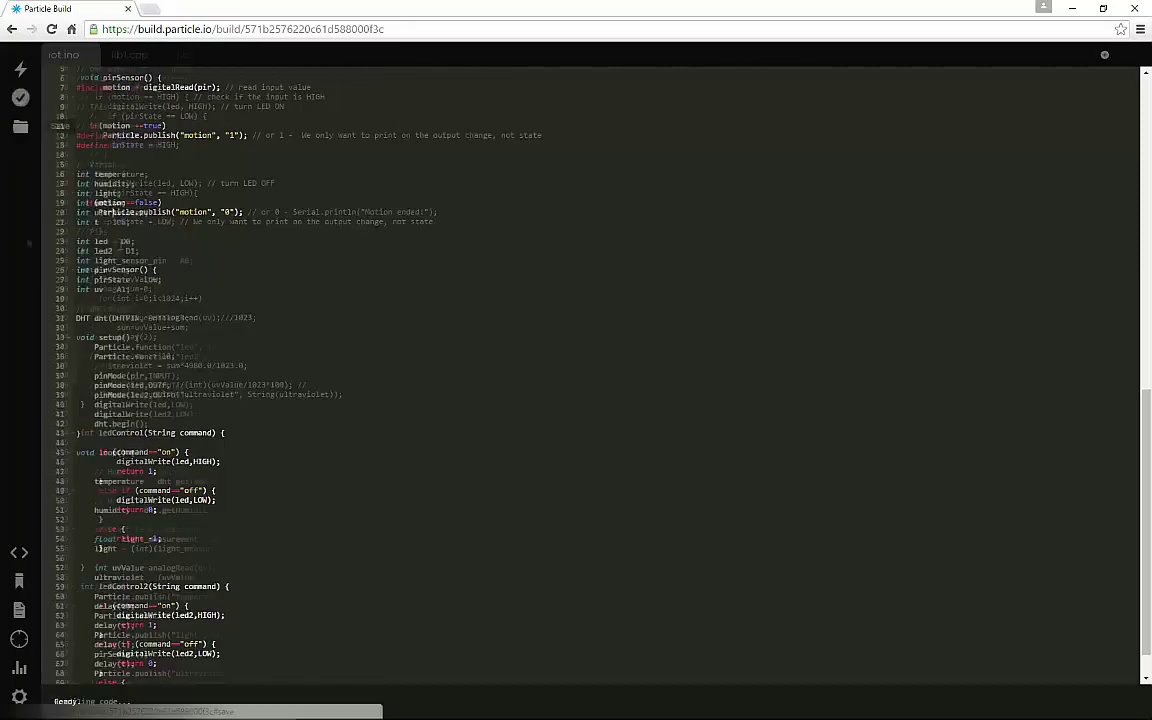
pyautogui.scroll(-10, 211, 246)
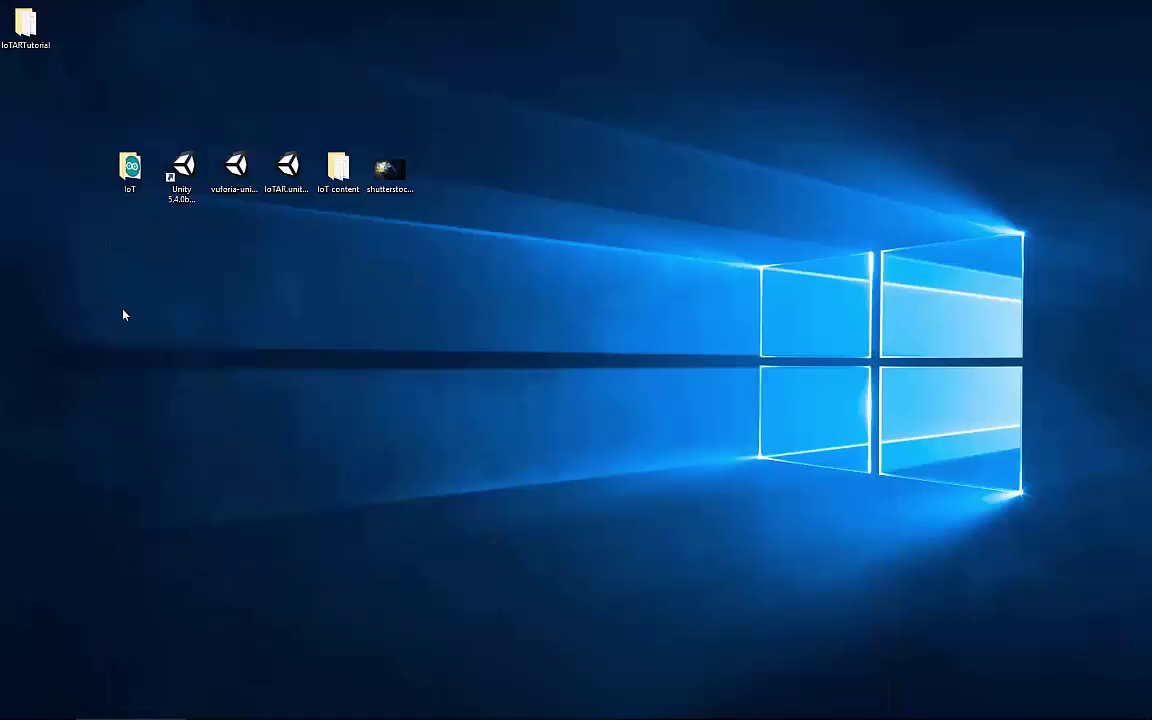
# Create a new text document on the Windows desktop and rename it IoT.ino
pyautogui.rightClick(122, 301)
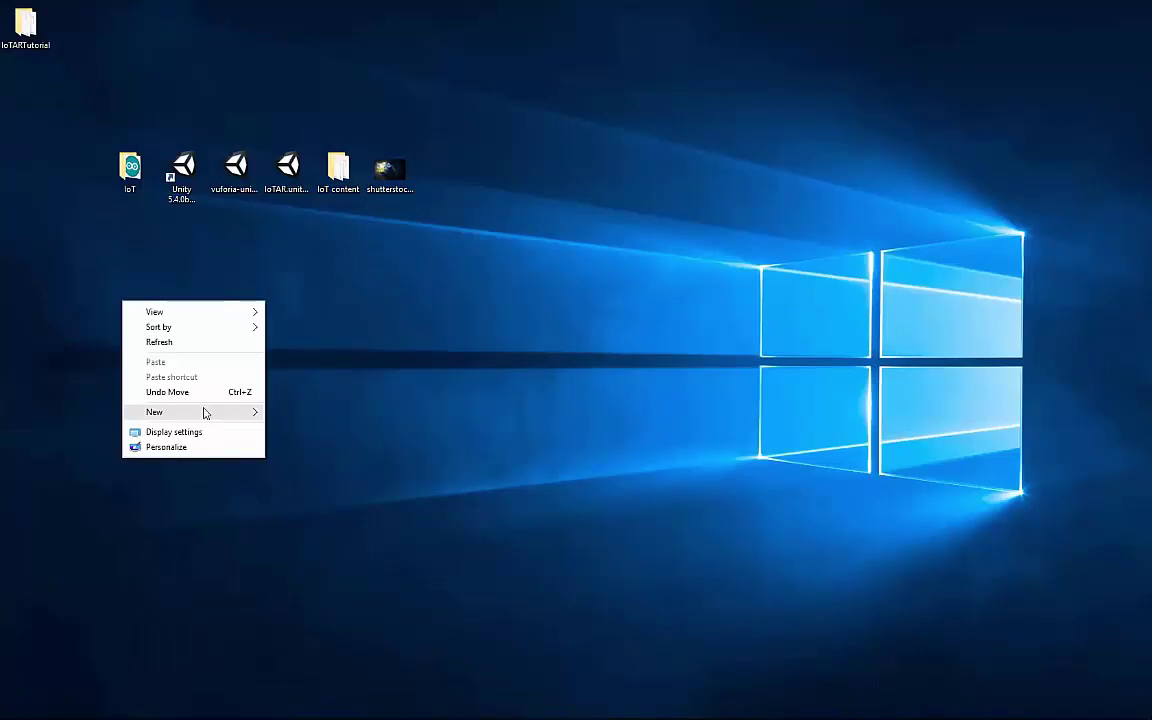
pyautogui.moveTo(205, 411)
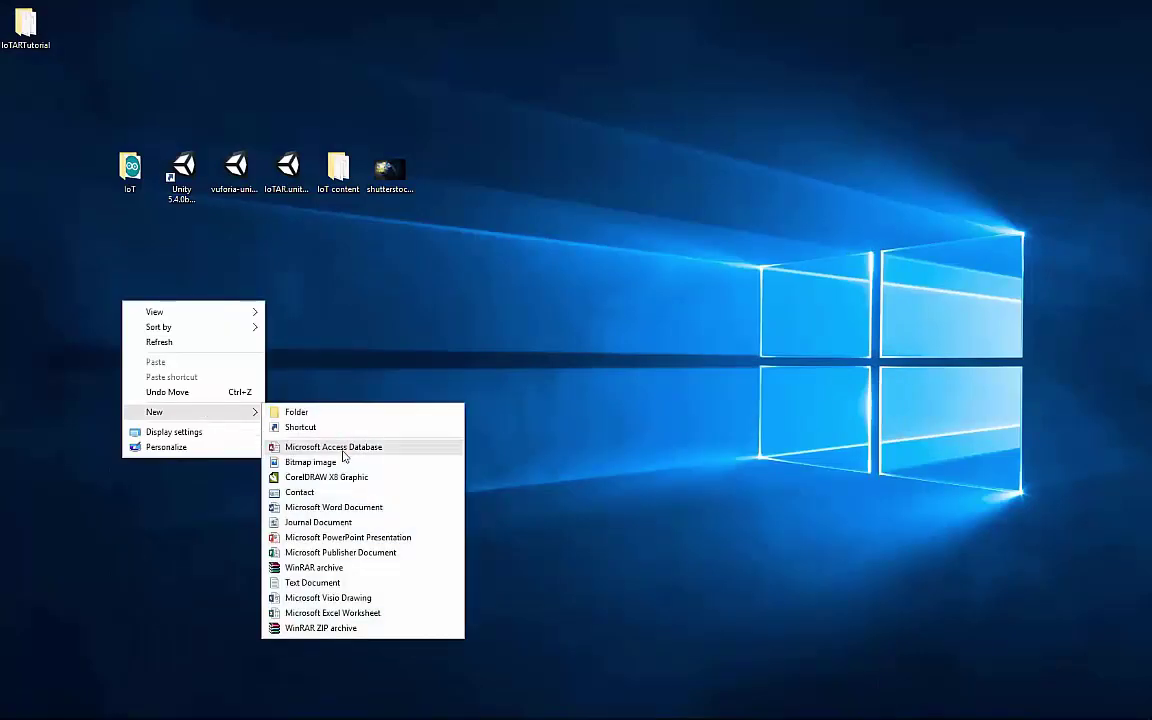
pyautogui.click(313, 582)
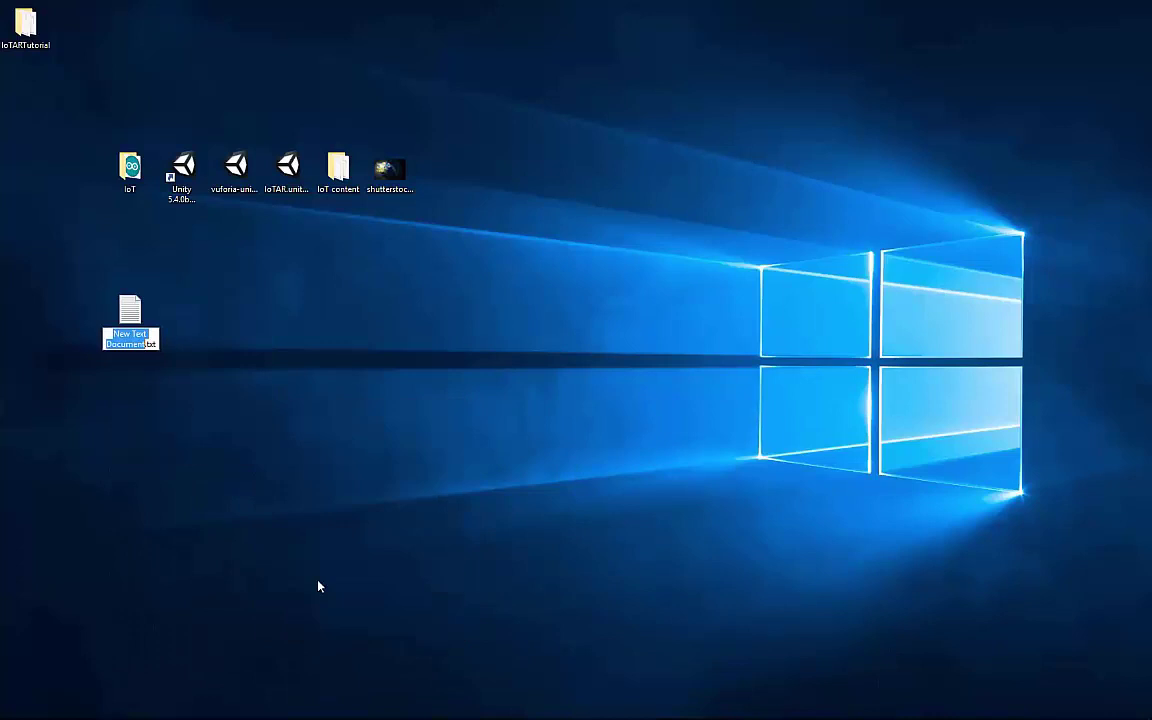
pyautogui.write('IoT')
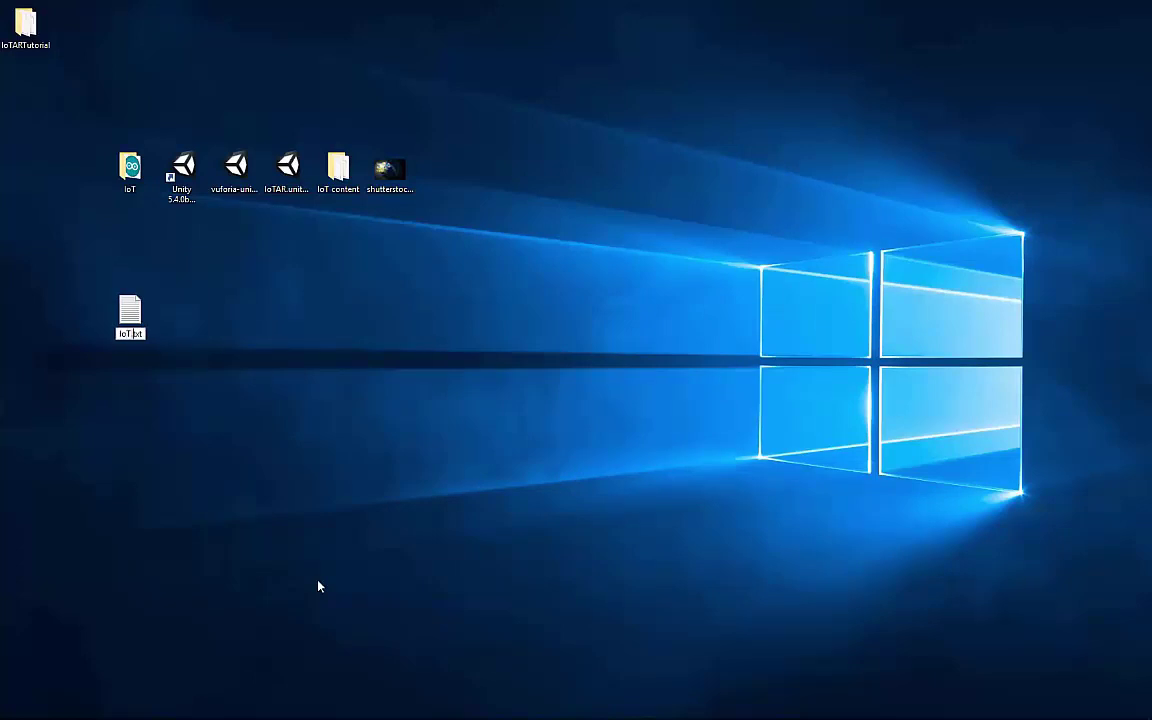
pyautogui.press('Delete')
pyautogui.press('Delete')
pyautogui.press('Delete')
pyautogui.press('Delete')
pyautogui.write('.ino')
pyautogui.press('Return')
pyautogui.press('Return')
pyautogui.press('Return')
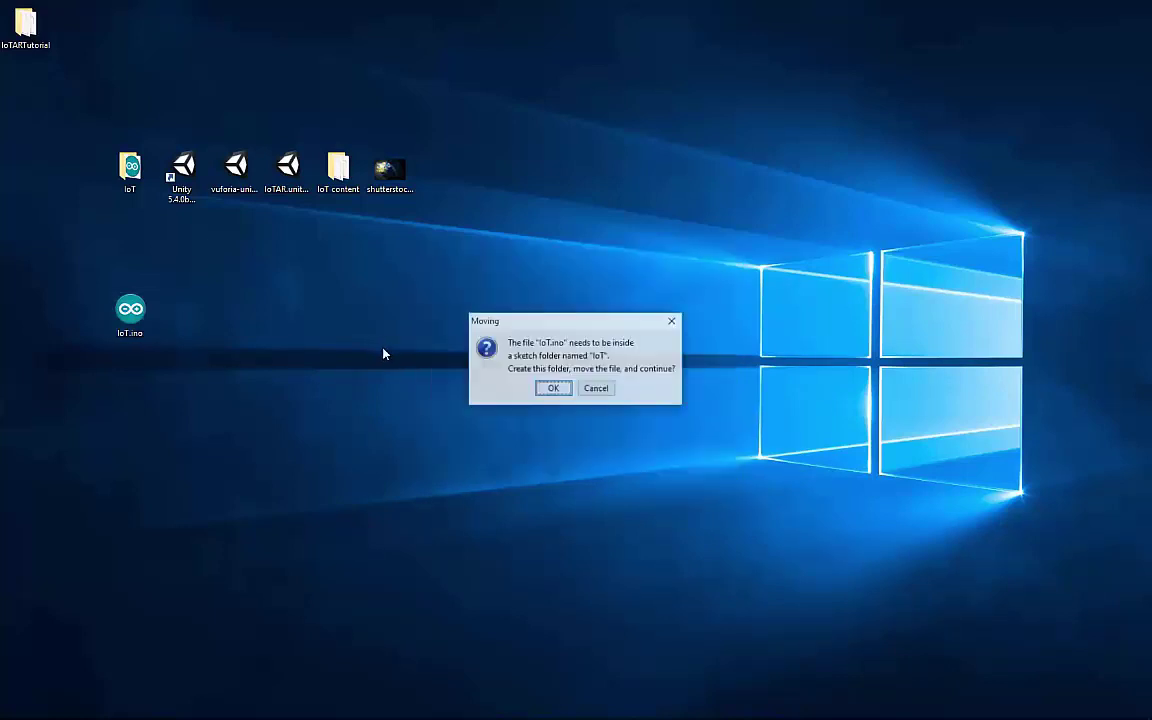
# Try to open the desktop file IoT.ino in Arduino, moving it into a sketch folder named IoT
pyautogui.click(555, 389)
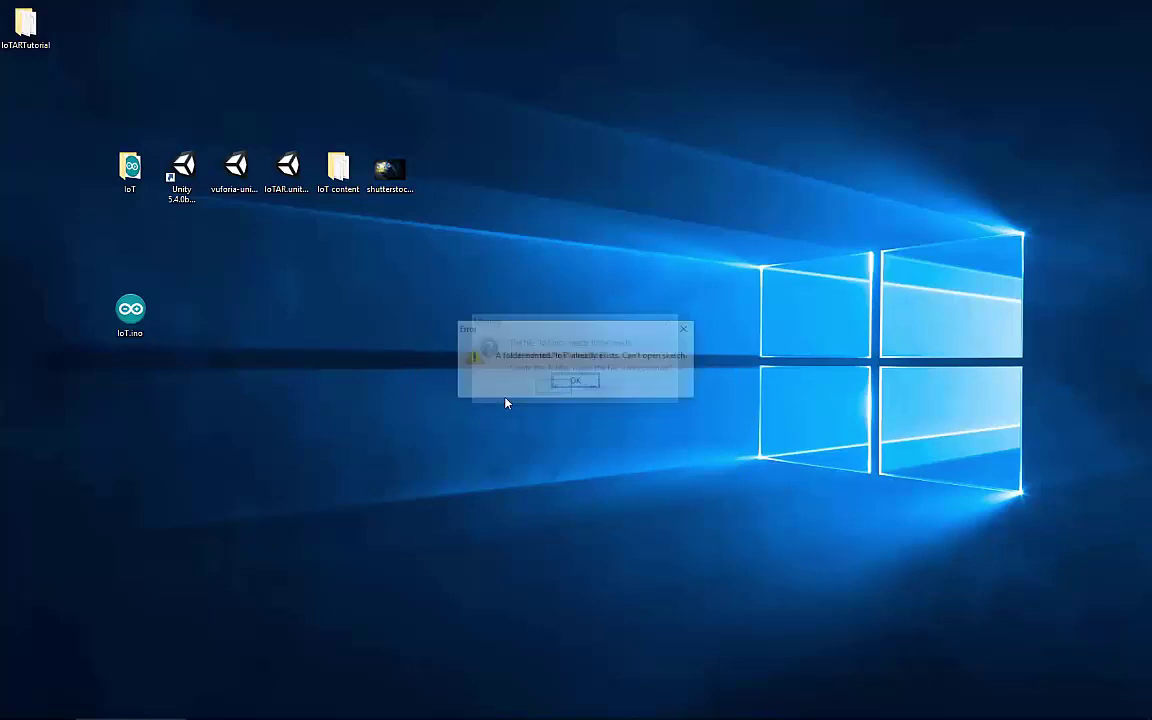
pyautogui.click(577, 385)
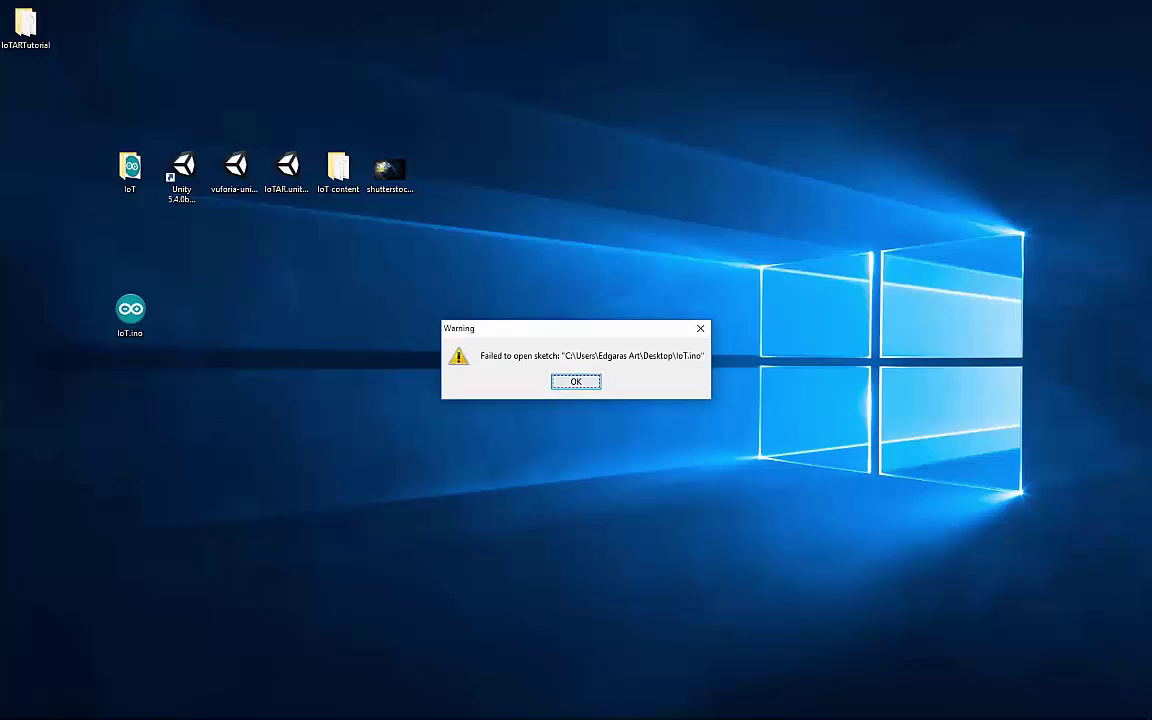
pyautogui.click(564, 381)
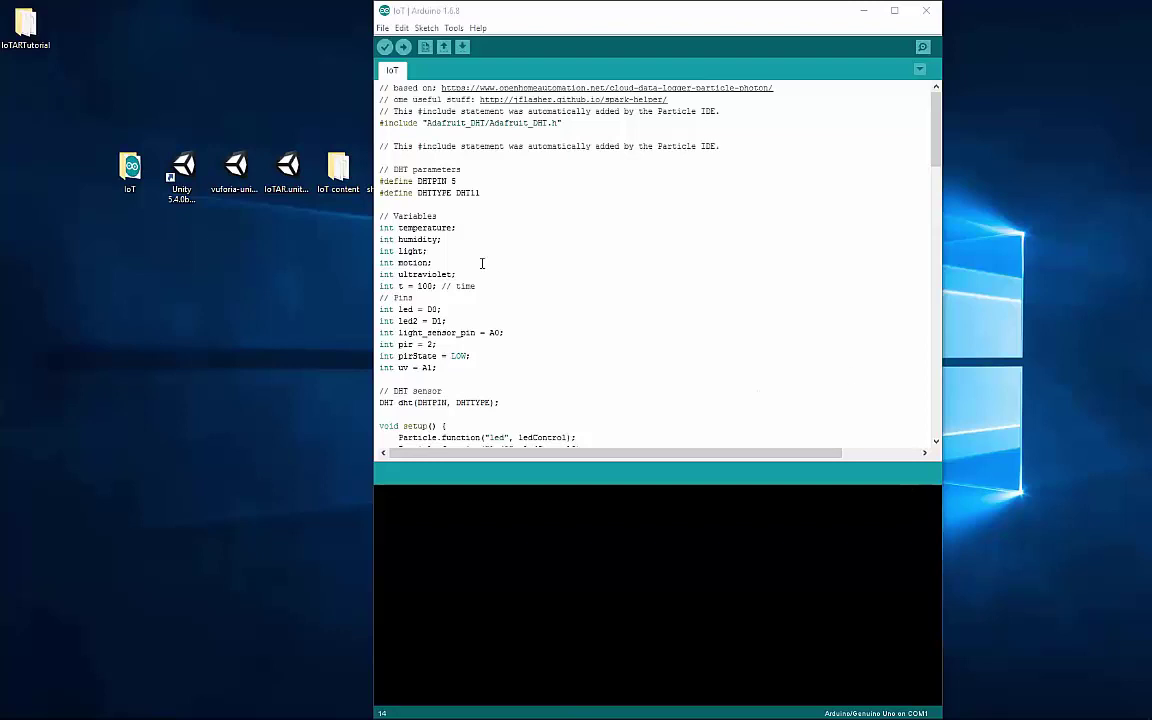
# Look through the IoT sketch in the Arduino IDE, run a verification of it and close the sketch
pyautogui.scroll(-5, 481, 262)
pyautogui.click(384, 47)
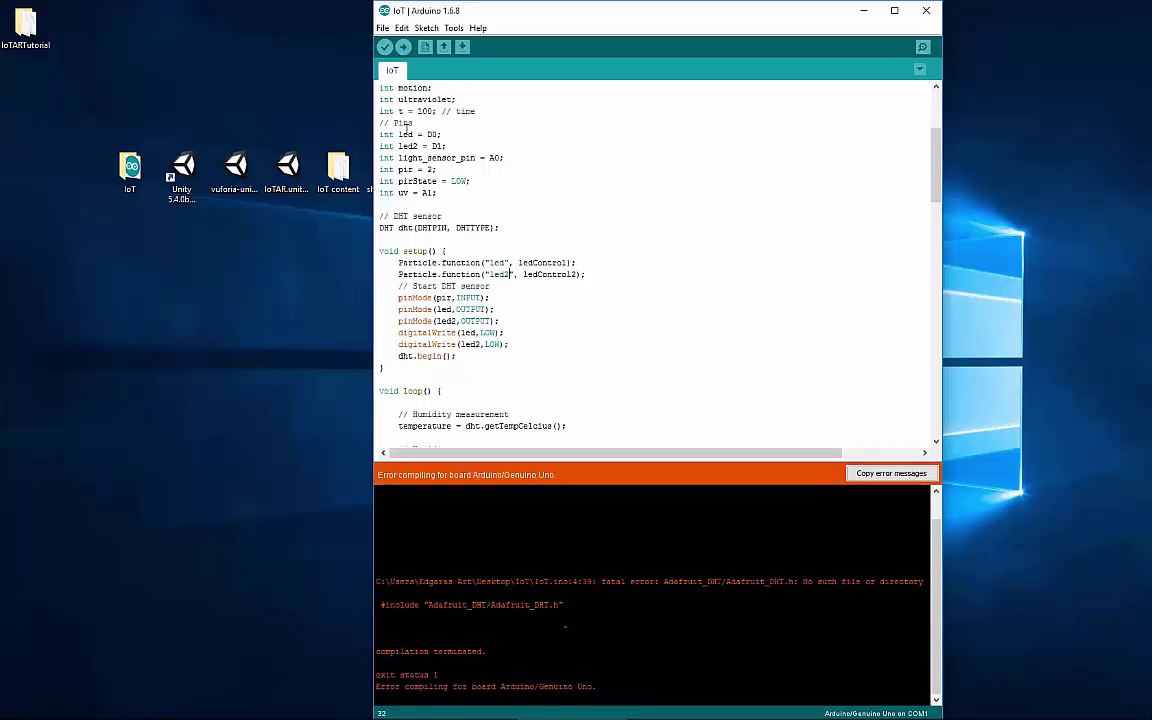
pyautogui.click(926, 10)
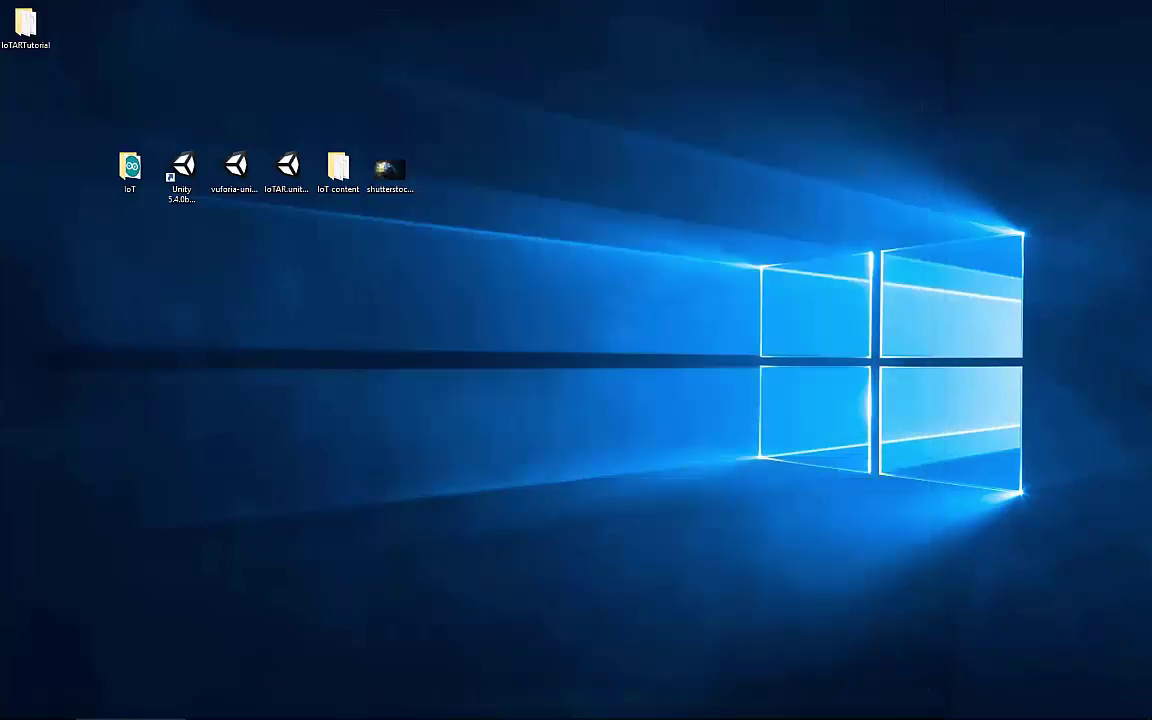
# Switch back to Particle Build in Chrome, verify the iot.ino code and flash it to the device
pyautogui.click(238, 709)
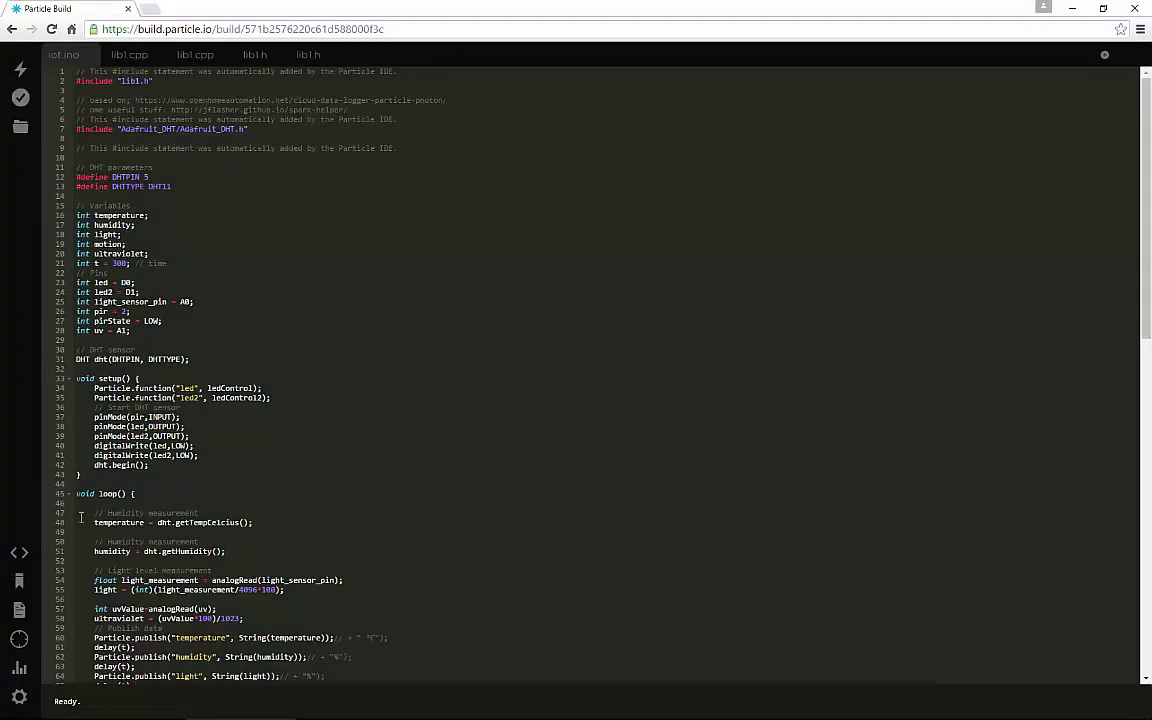
pyautogui.click(21, 98)
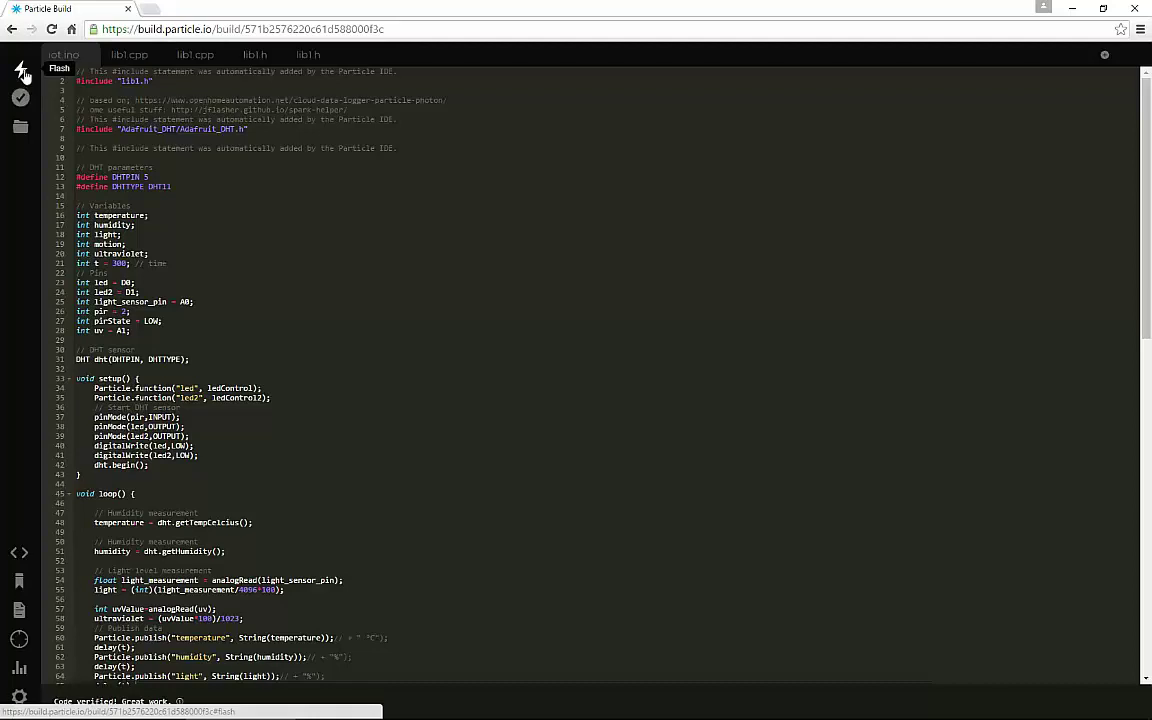
pyautogui.click(21, 72)
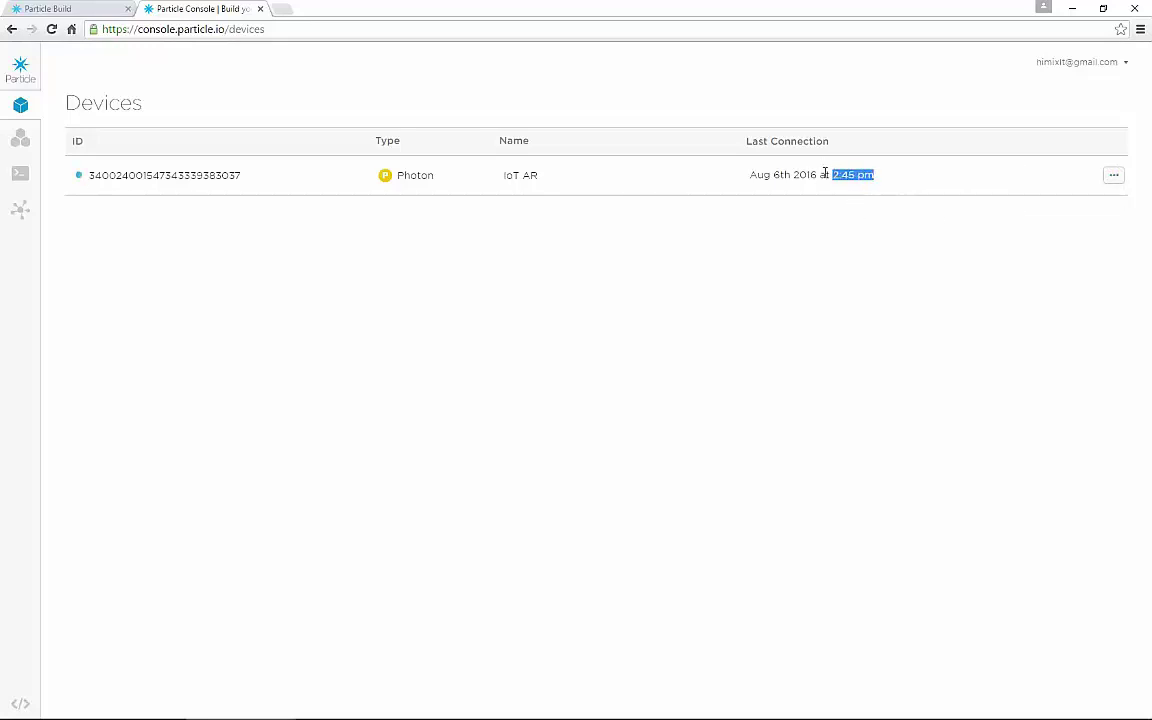
# Open the Particle Console logs and expand the latest motion, light, humidity, ultraviolet and temperature events to read their data
pyautogui.click(575, 274)
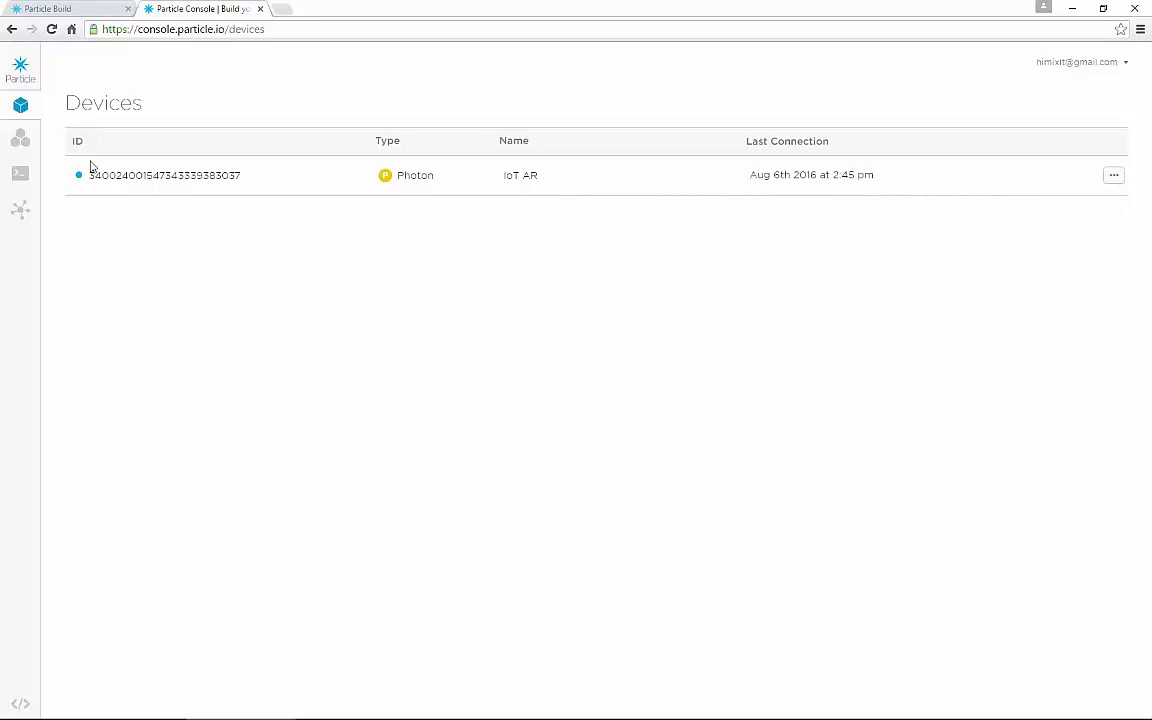
pyautogui.click(20, 176)
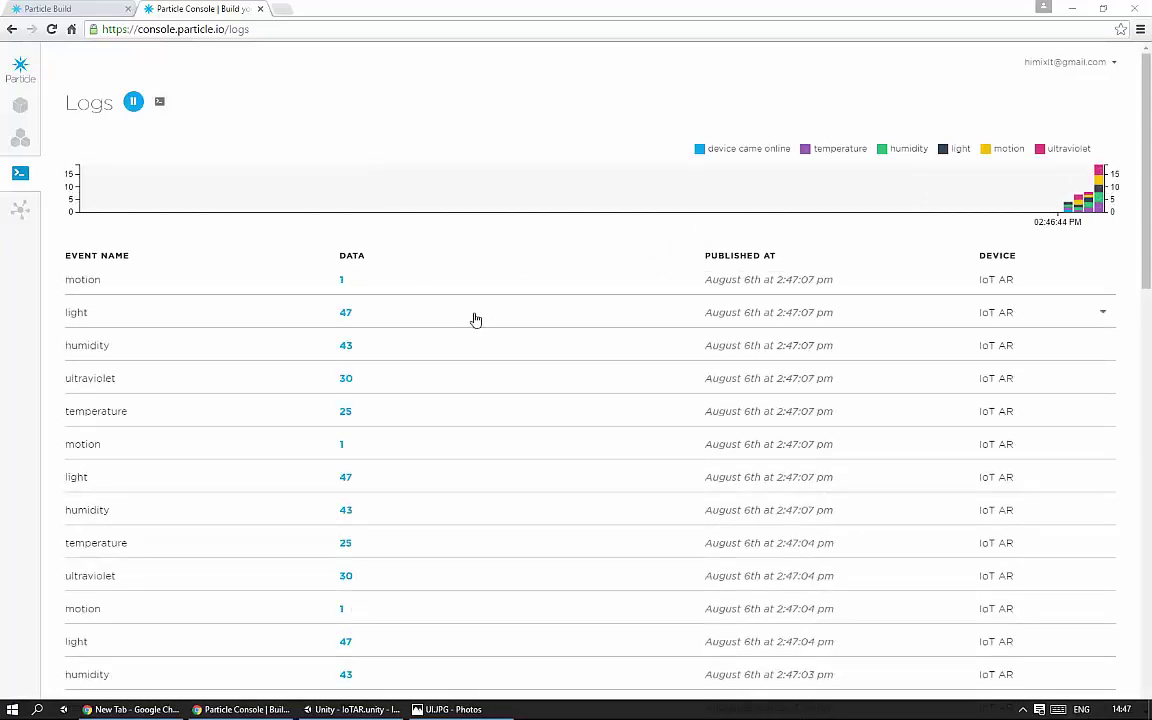
pyautogui.click(122, 292)
pyautogui.click(122, 373)
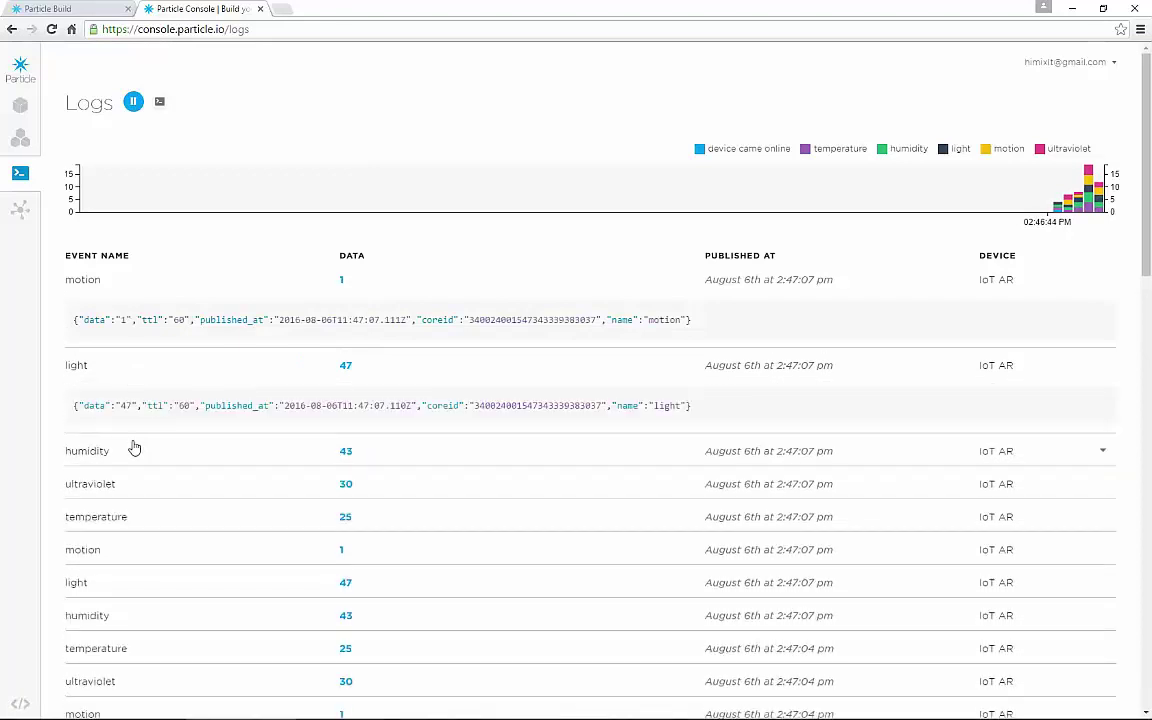
pyautogui.click(135, 450)
pyautogui.click(141, 536)
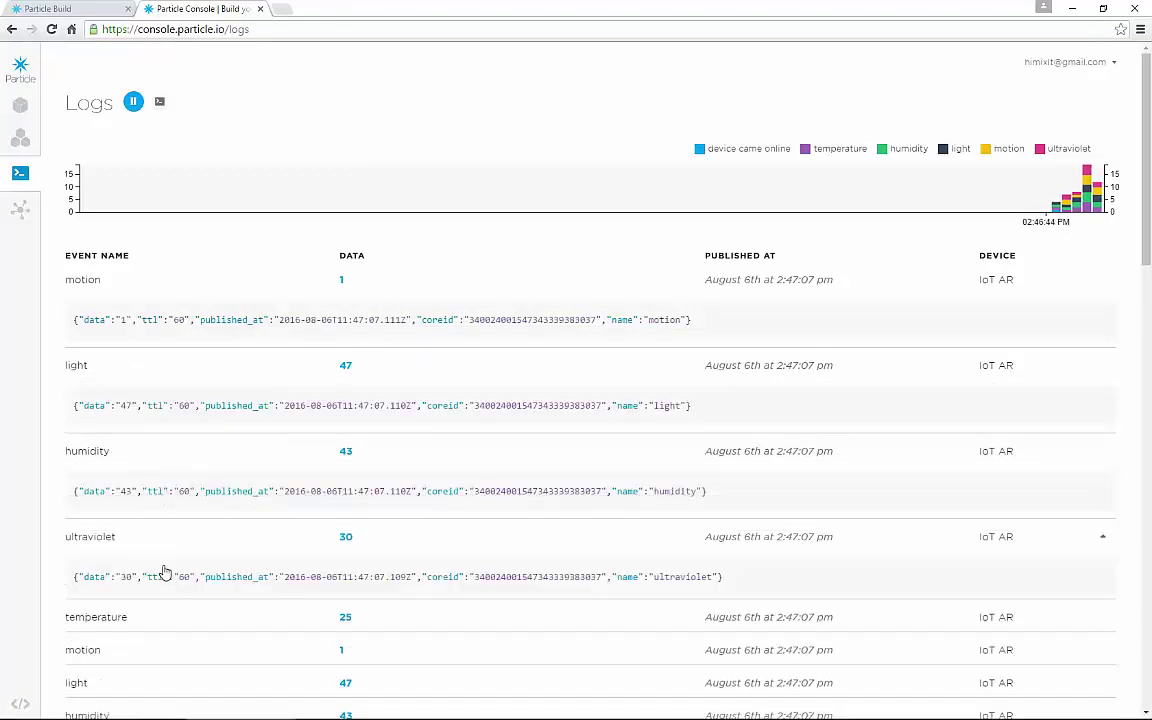
pyautogui.click(146, 634)
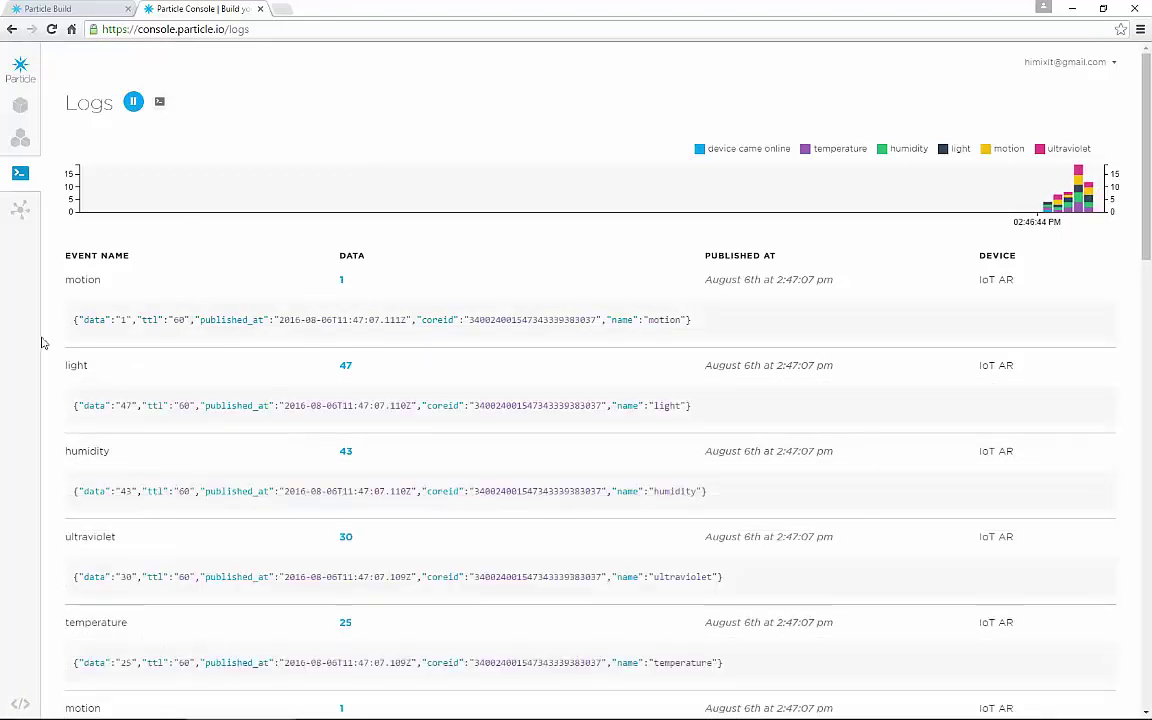
pyautogui.moveTo(680, 718)
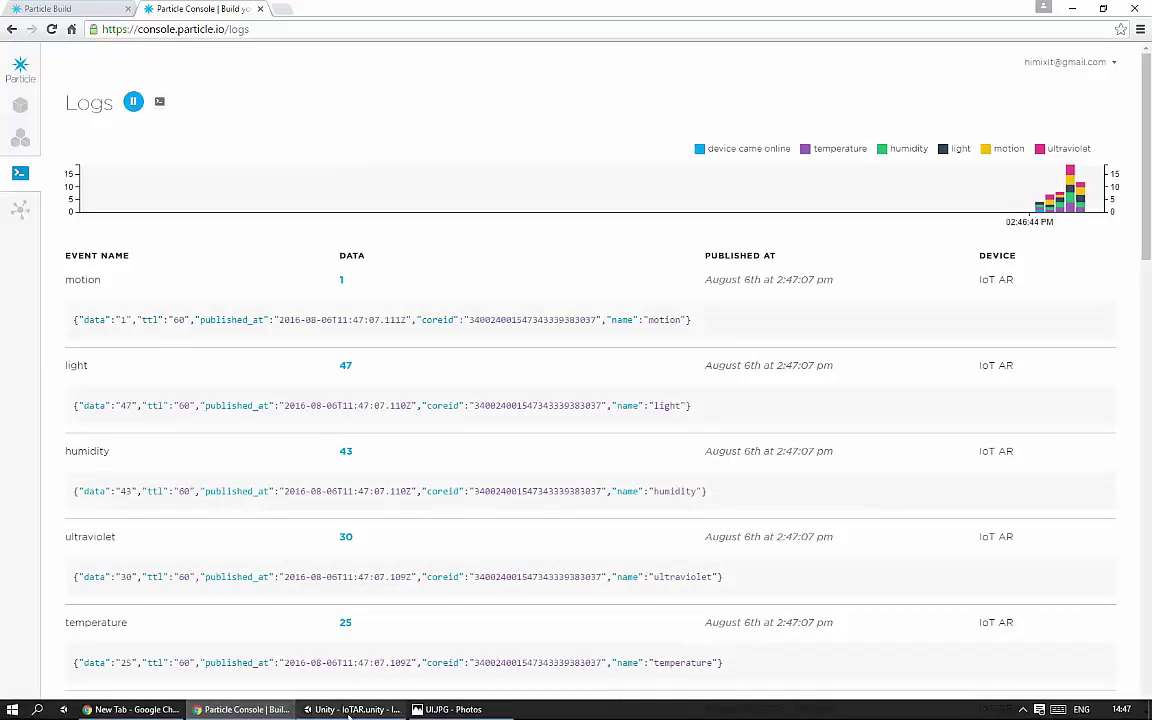
pyautogui.click(343, 710)
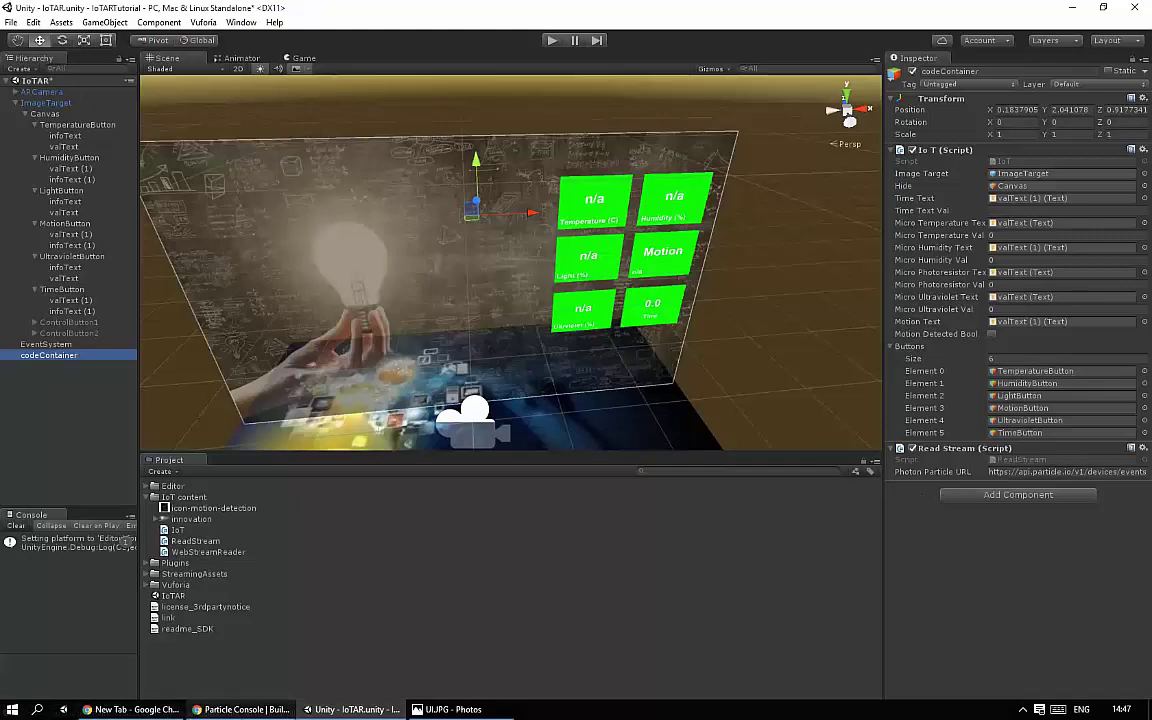
pyautogui.click(210, 710)
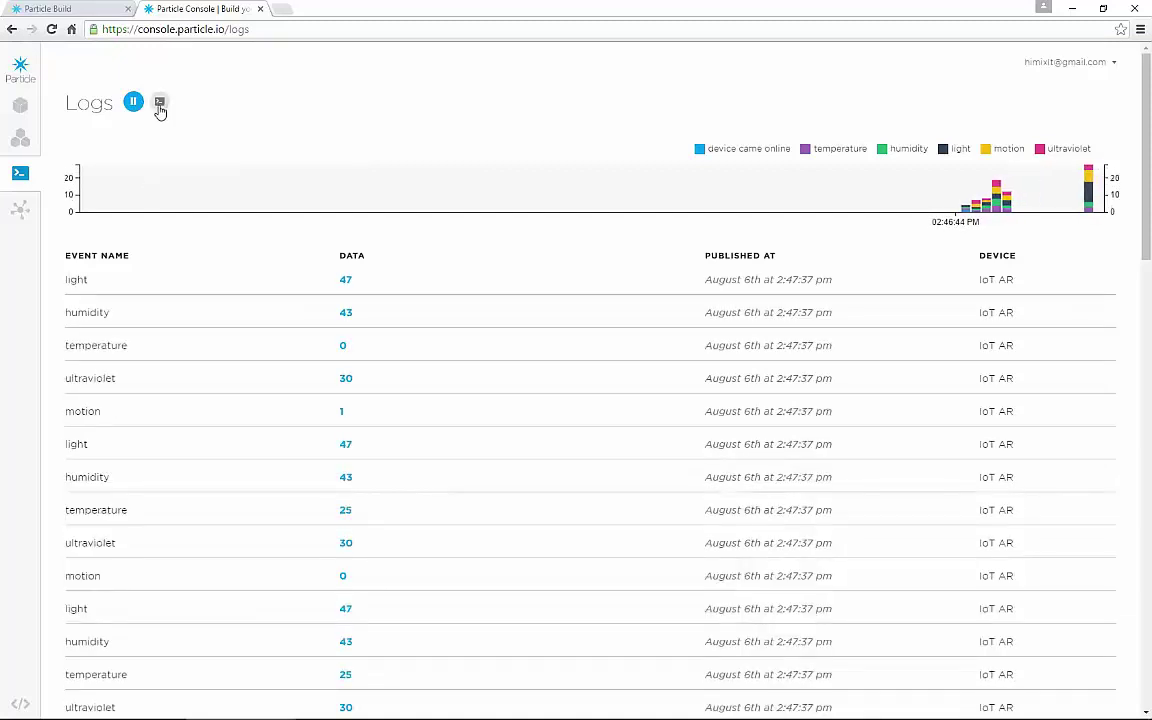
# Show the terminal command for the log stream and copy its complete event URL, including the access token
pyautogui.click(160, 106)
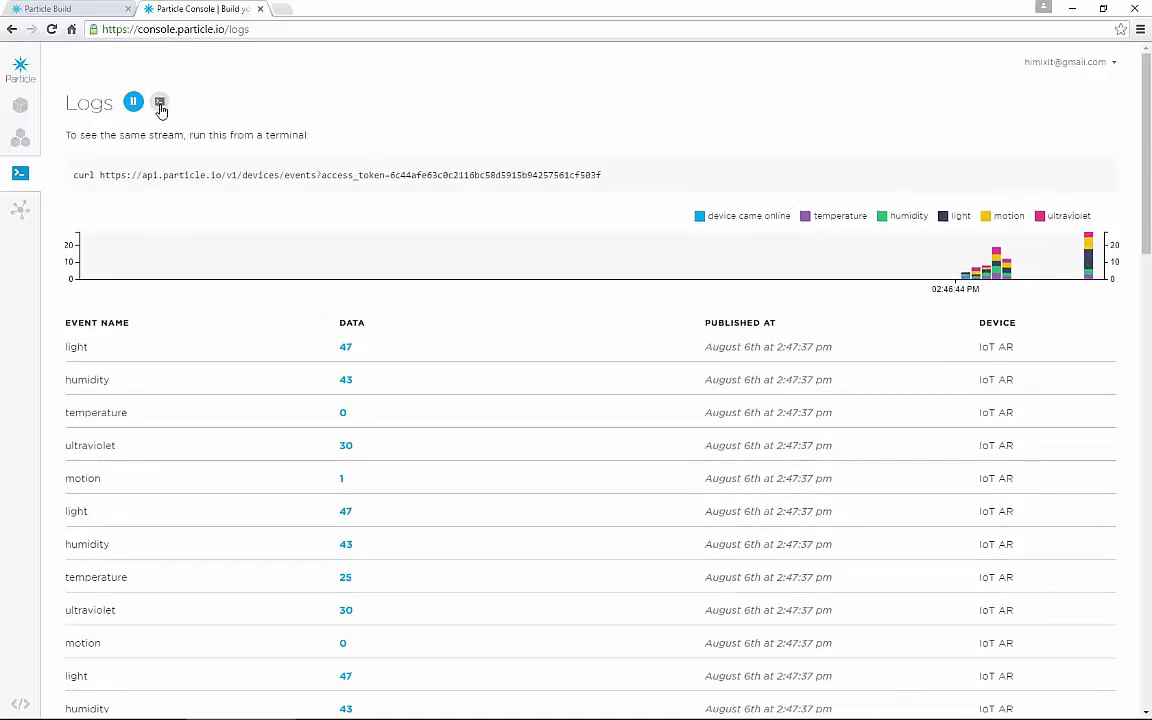
pyautogui.moveTo(100, 175); pyautogui.dragTo(535, 174)
pyautogui.rightClick(592, 177)
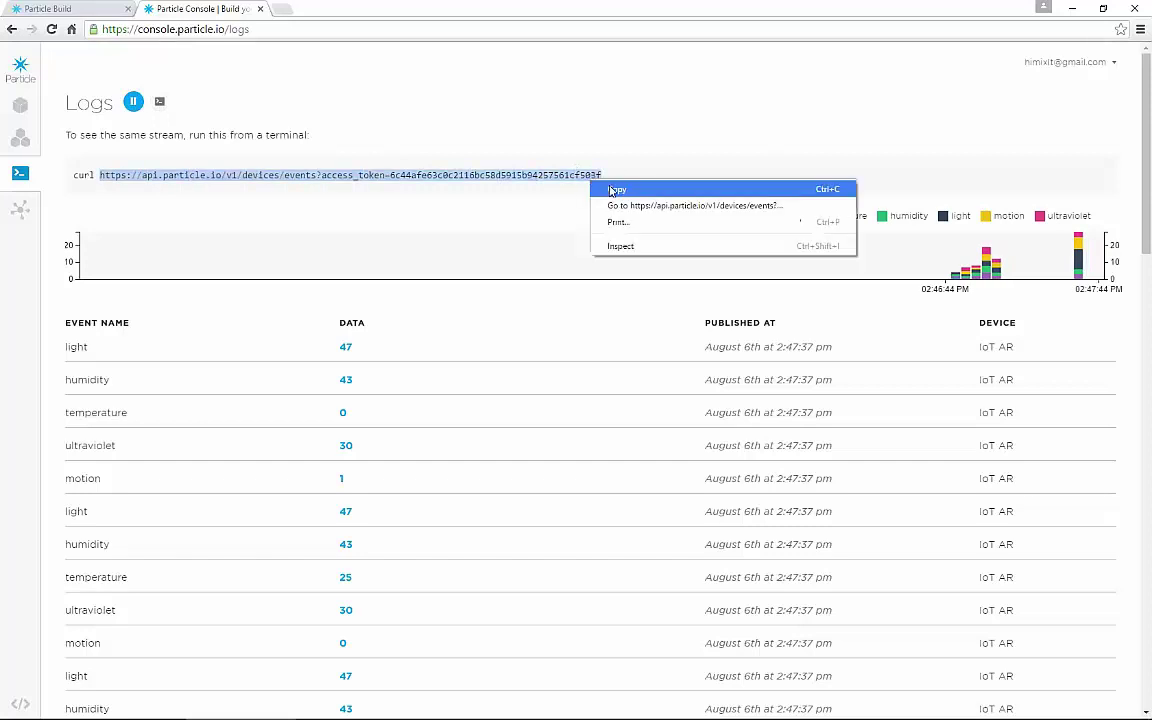
pyautogui.click(614, 188)
# Switch to Unity and replace codeContainer's Photon Particle URL in Read Stream with the copied event URL containing the access token
pyautogui.moveTo(215, 717)
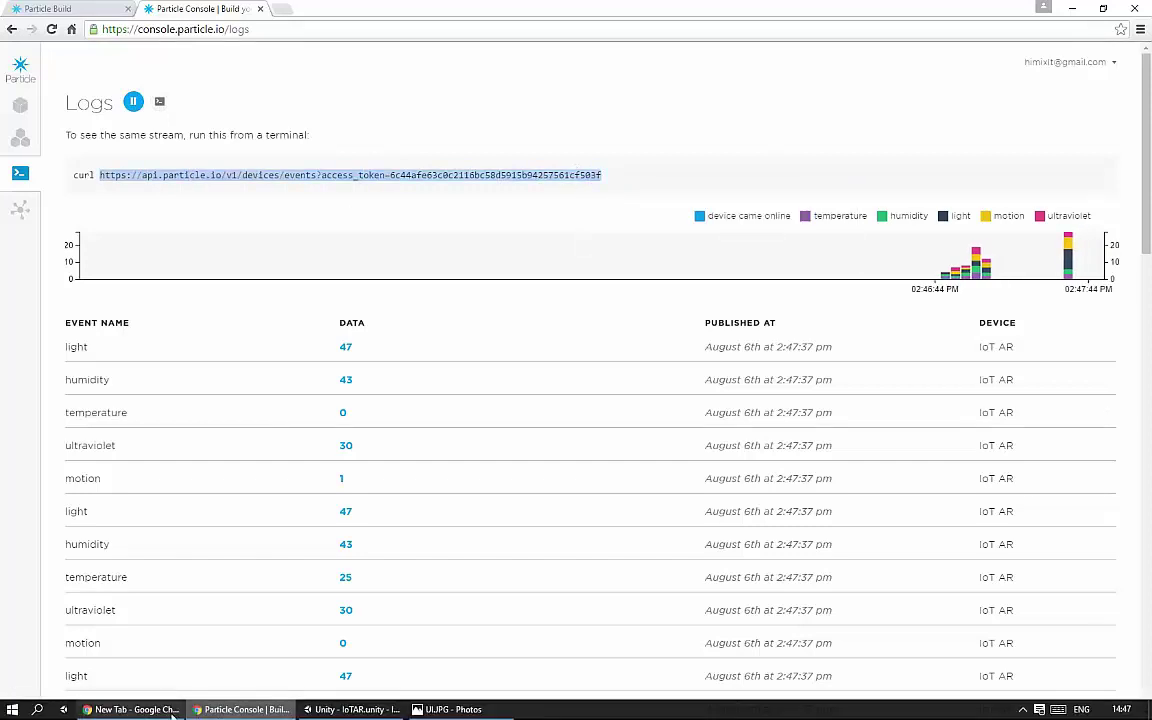
pyautogui.click(355, 709)
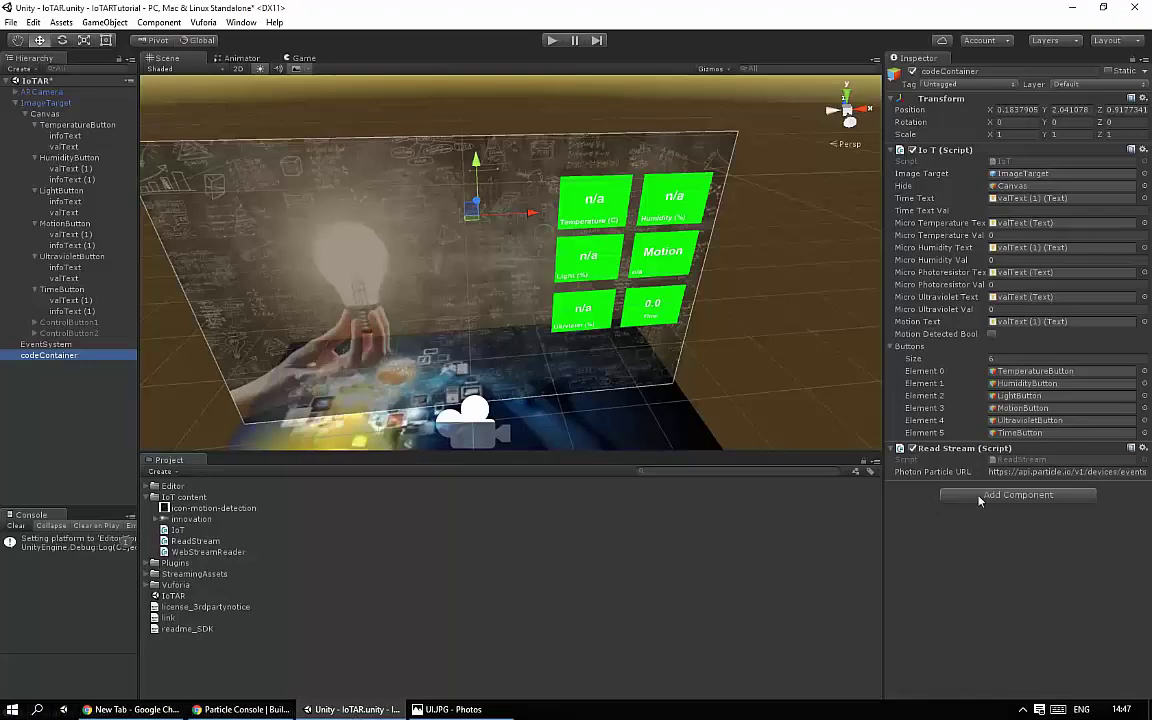
pyautogui.click(1050, 471)
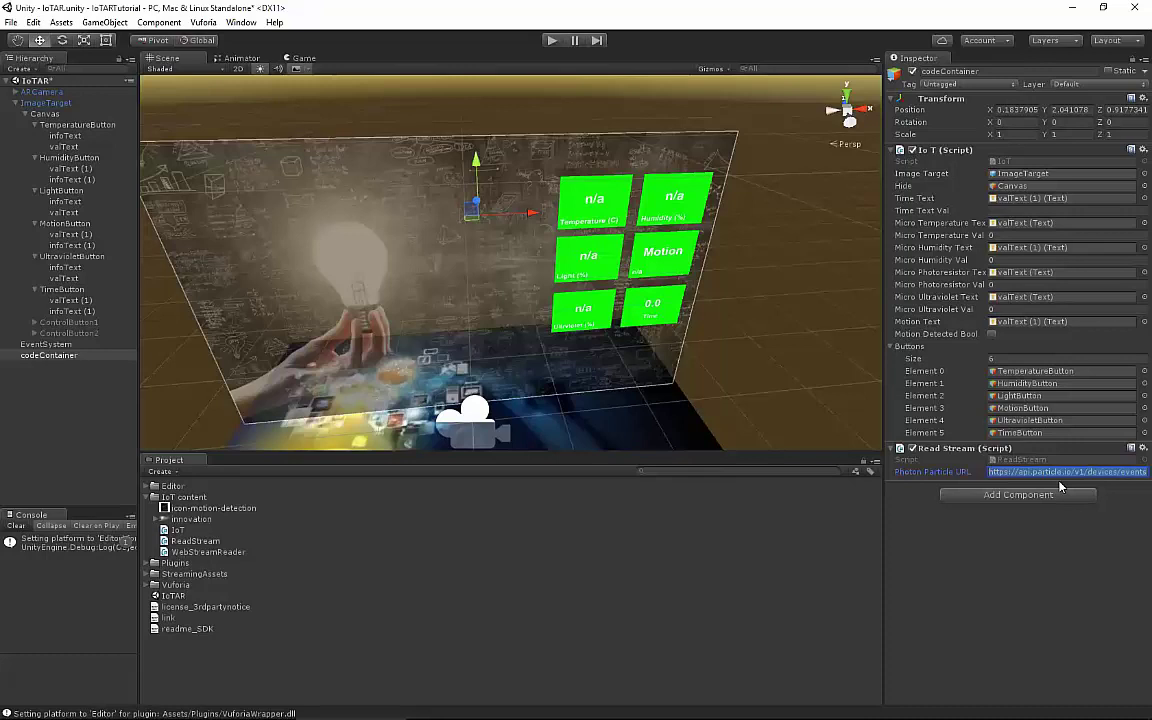
pyautogui.hotkey('ctrl', 'v')
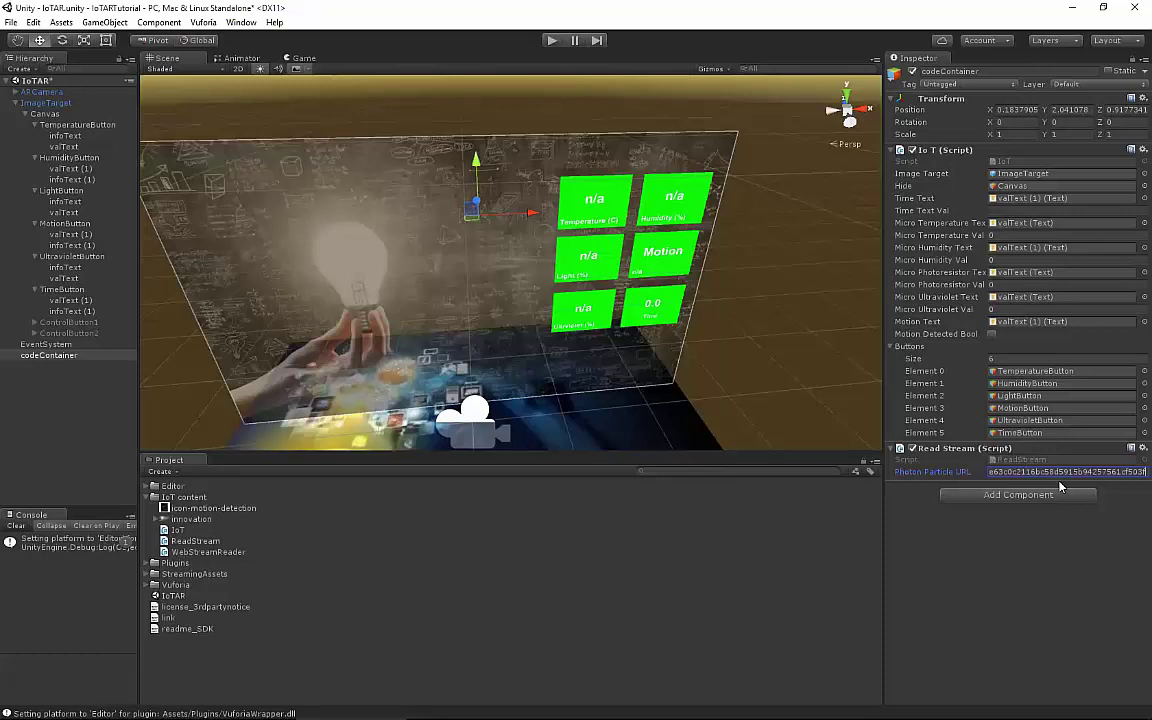
# Check the pasted Photon Particle URL, collapse codeContainer's Buttons list and run the AR scene in Play mode
pyautogui.press('Home')
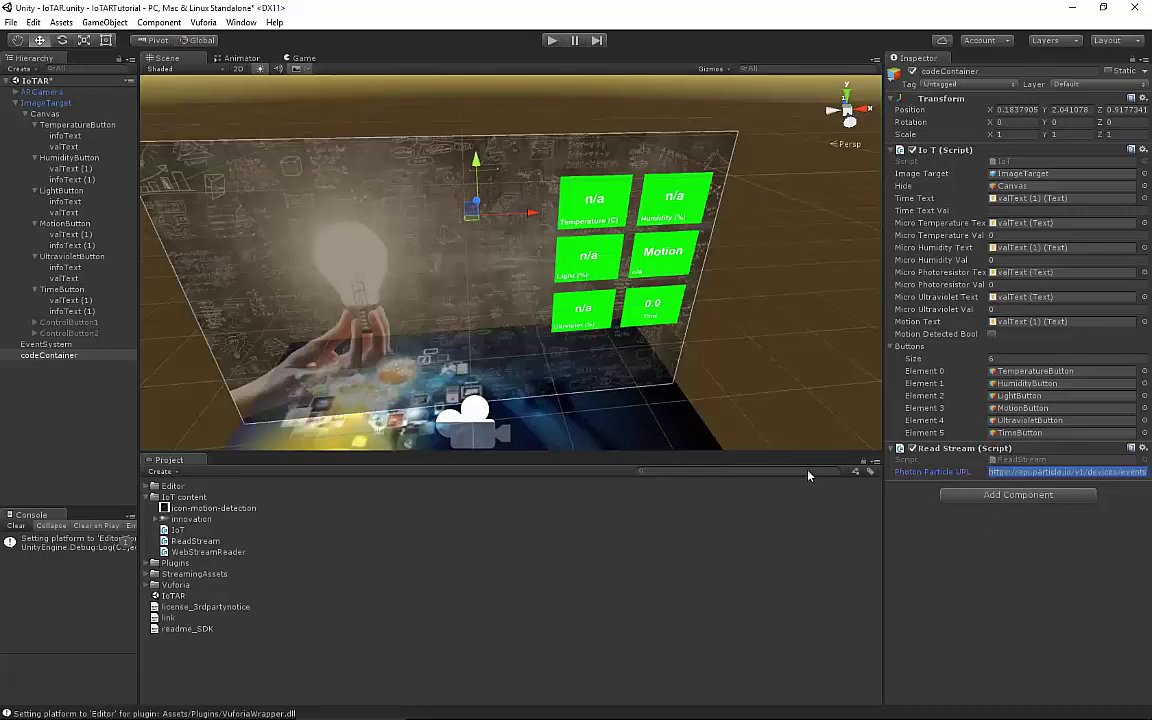
pyautogui.keyDown('alt'); pyautogui.moveTo(528, 270); pyautogui.dragTo(610, 343); pyautogui.keyUp('alt')
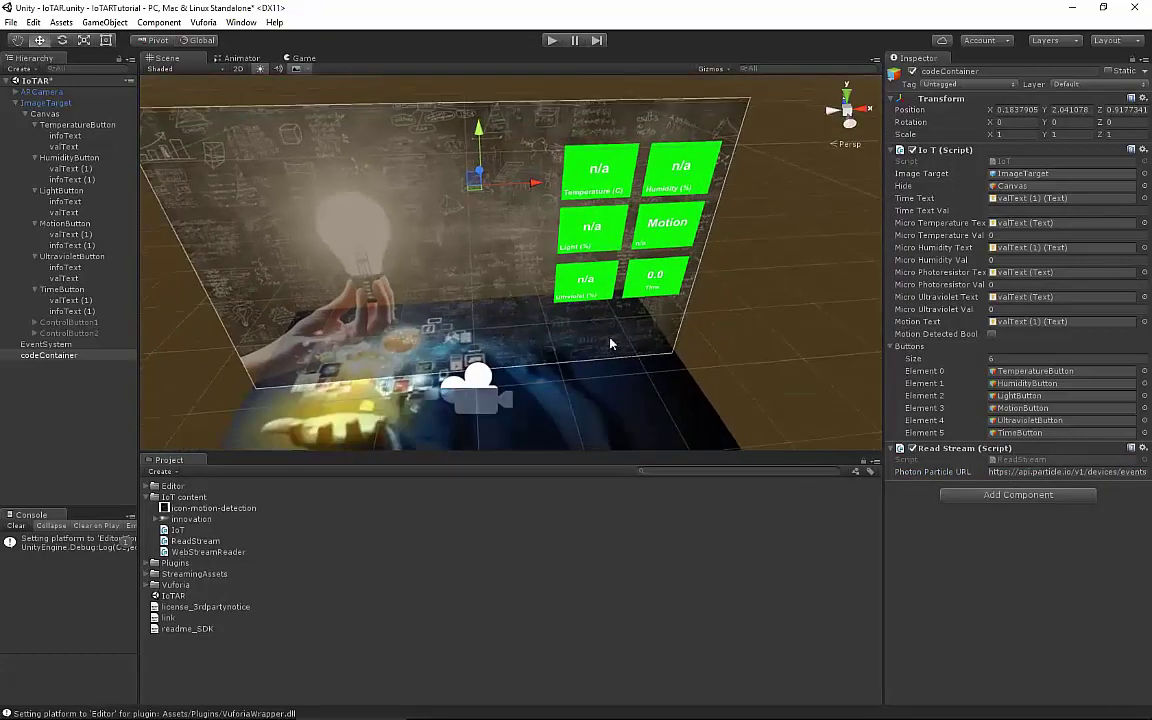
pyautogui.keyDown('alt'); pyautogui.moveTo(678, 323); pyautogui.dragTo(650, 298); pyautogui.keyUp('alt')
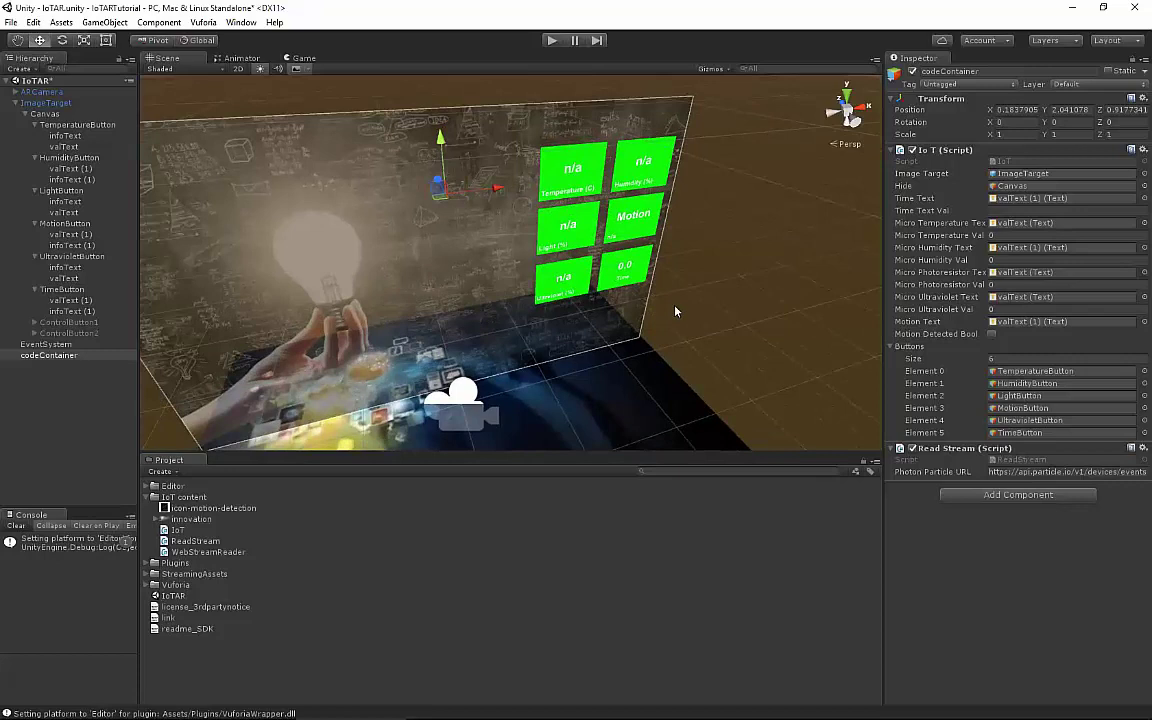
pyautogui.click(889, 346)
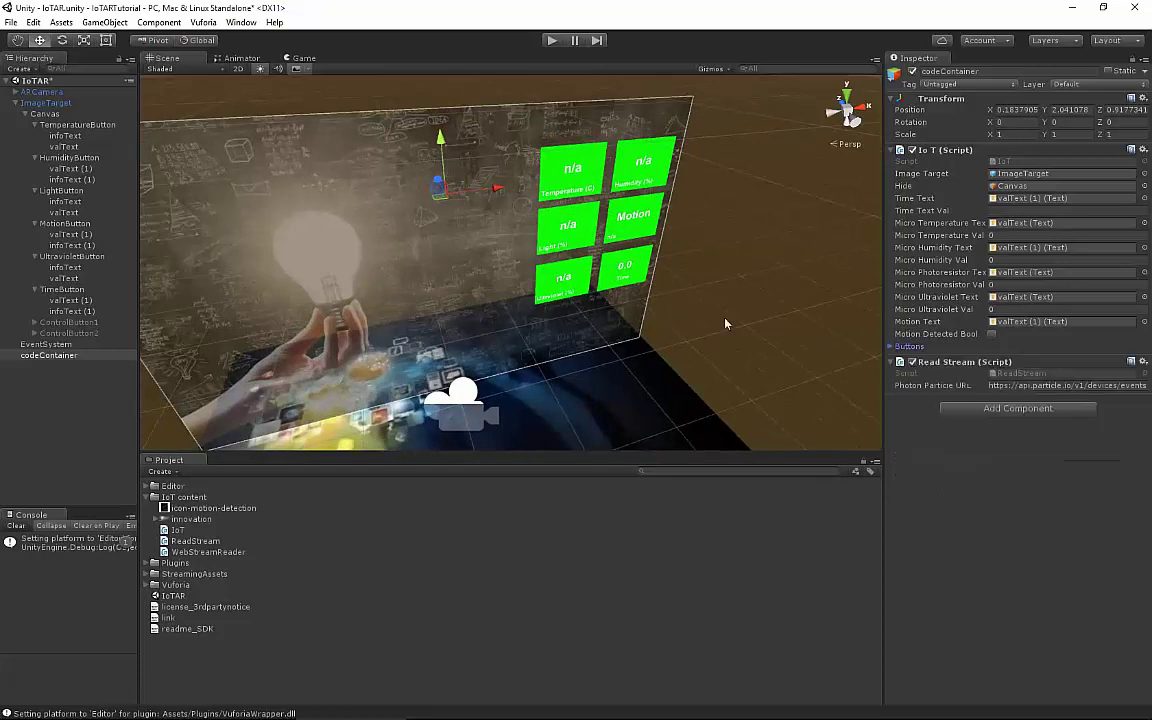
pyautogui.keyDown('alt'); pyautogui.moveTo(728, 321); pyautogui.dragTo(674, 262); pyautogui.keyUp('alt')
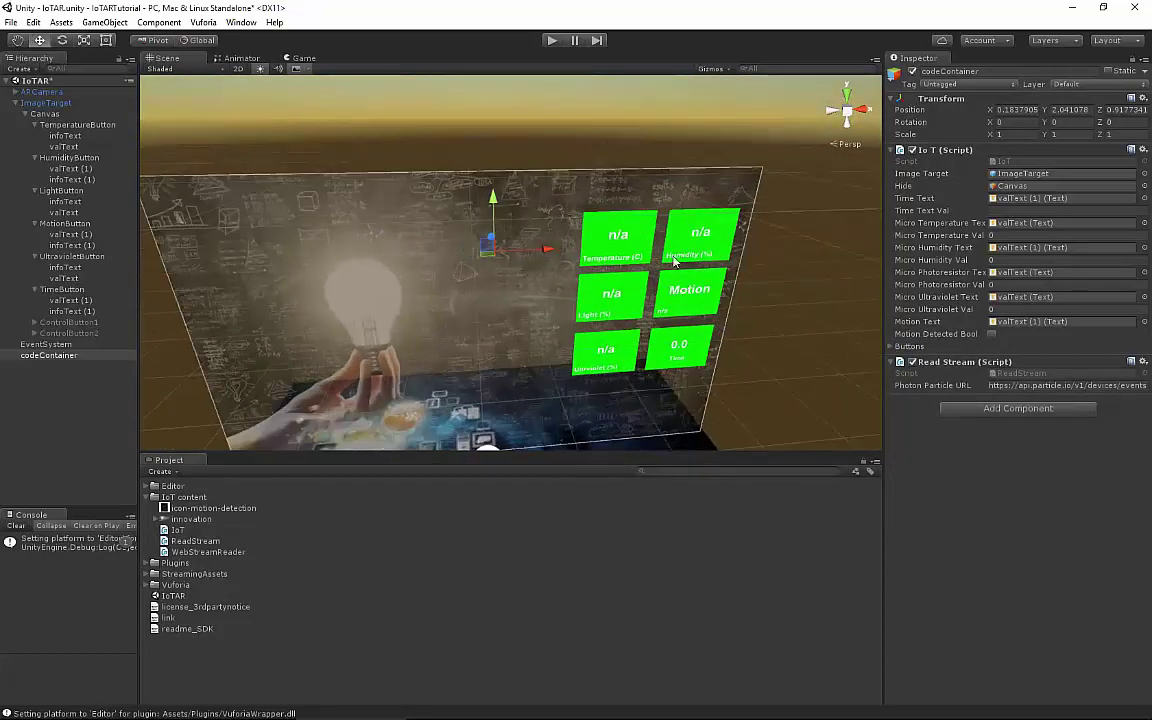
pyautogui.click(550, 41)
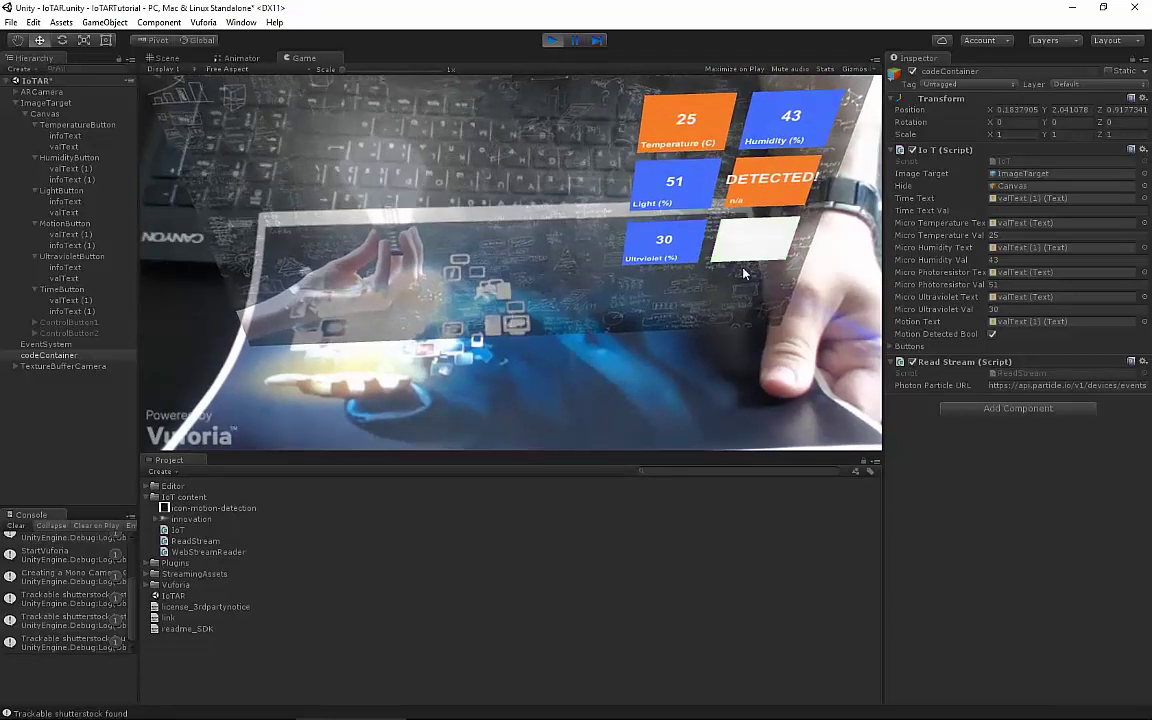
# Arrange the running Unity window and Chrome's Particle Console logs side by side to compare the live sensor readings
pyautogui.click(1105, 8)
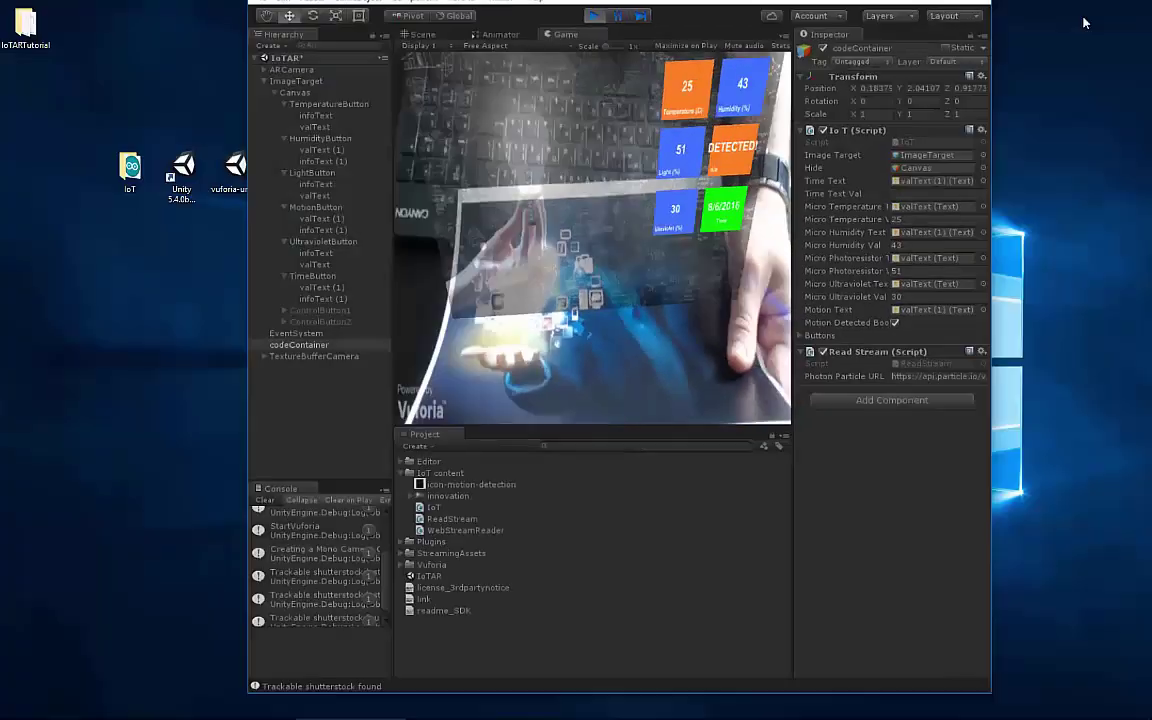
pyautogui.moveTo(818, 21); pyautogui.dragTo(950, 22)
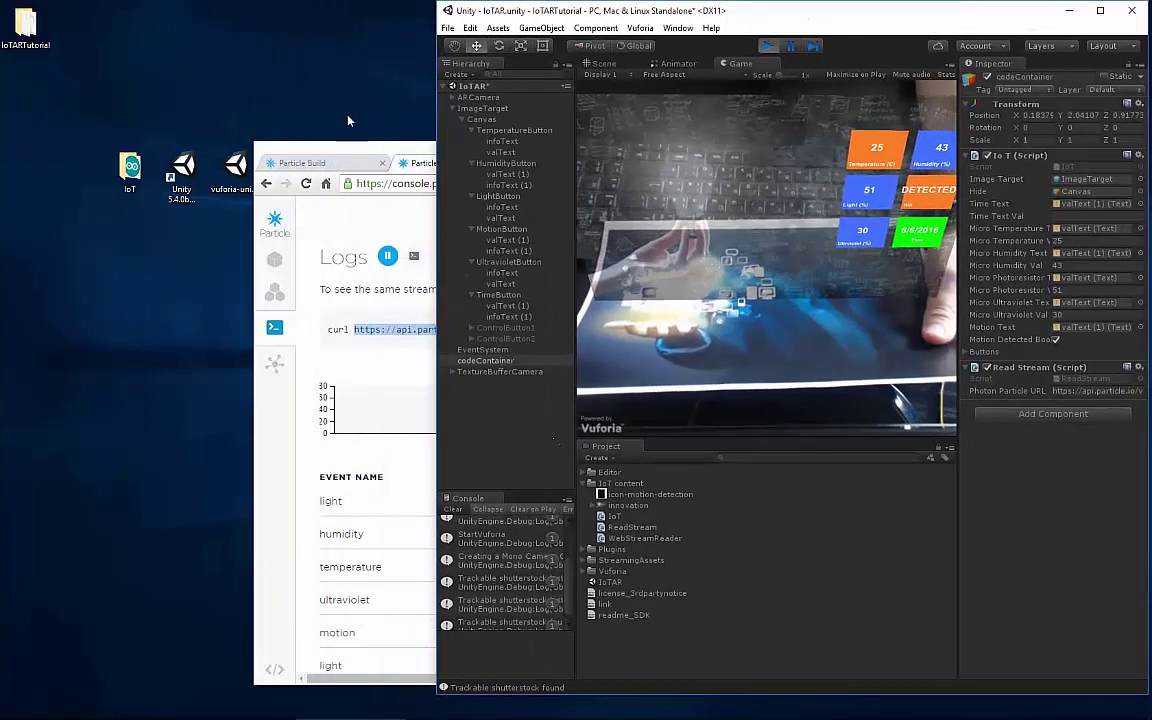
pyautogui.moveTo(373, 150); pyautogui.dragTo(117, 11)
pyautogui.moveTo(571, 544); pyautogui.dragTo(430, 700)
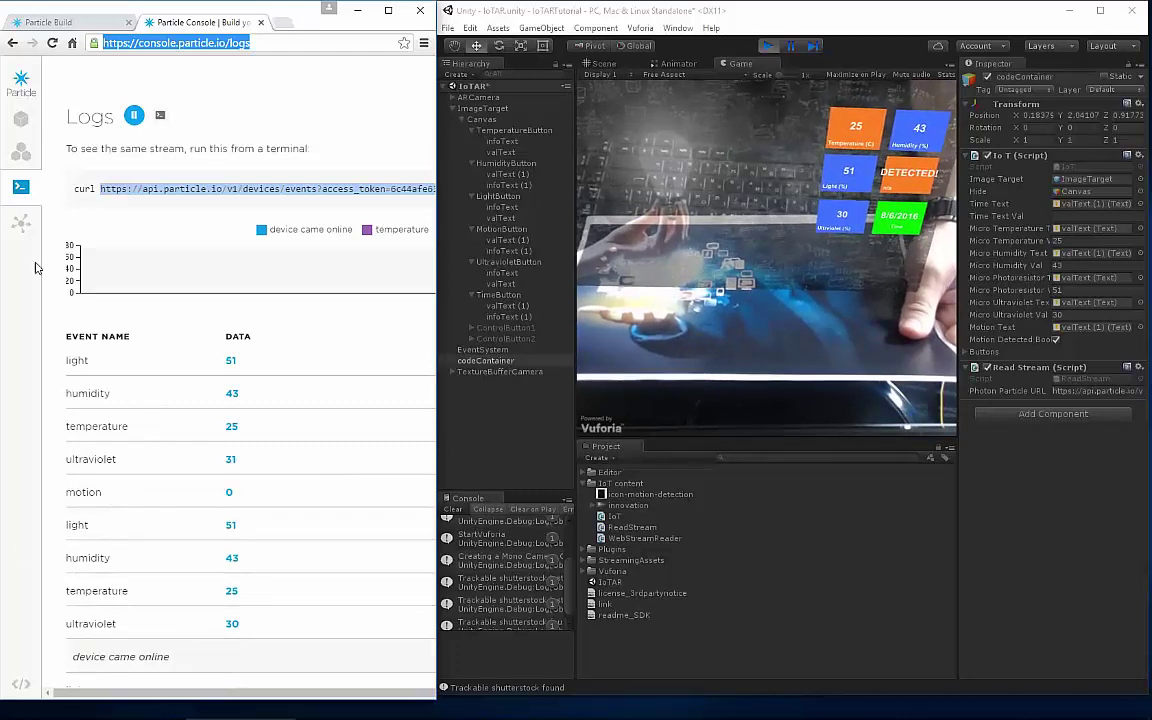
# View the Particle Console logs and the running Unity scene maximized, and restore both to the side-by-side layout
pyautogui.click(391, 12)
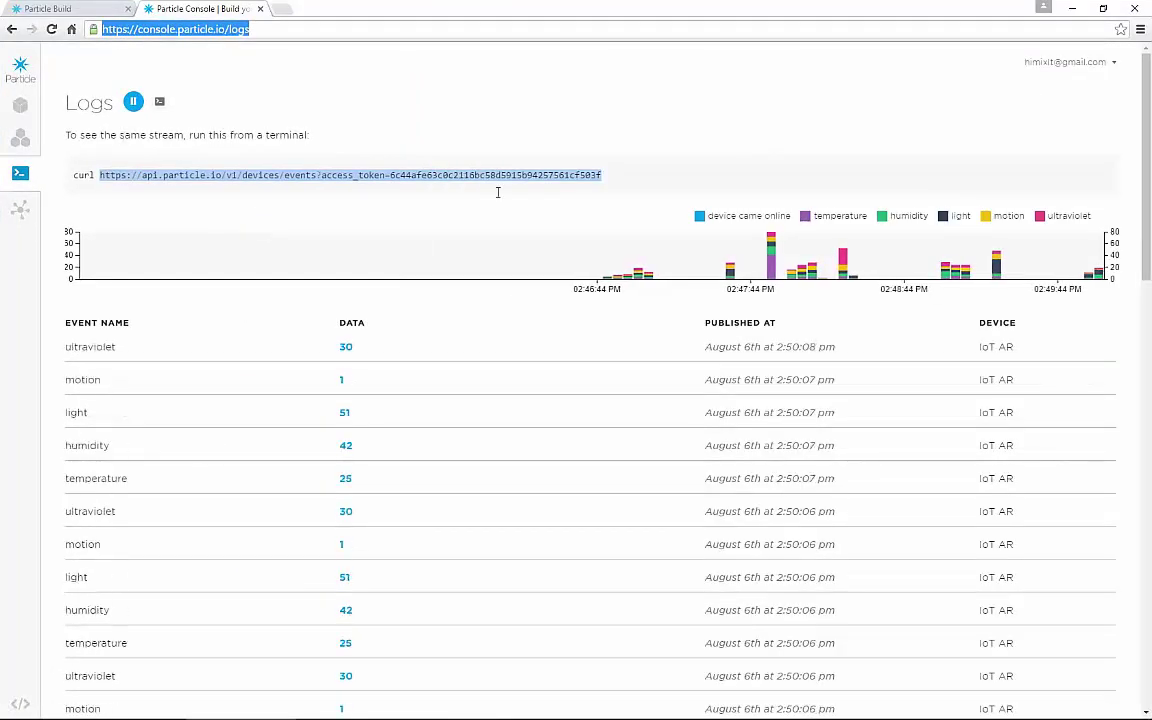
pyautogui.click(1074, 10)
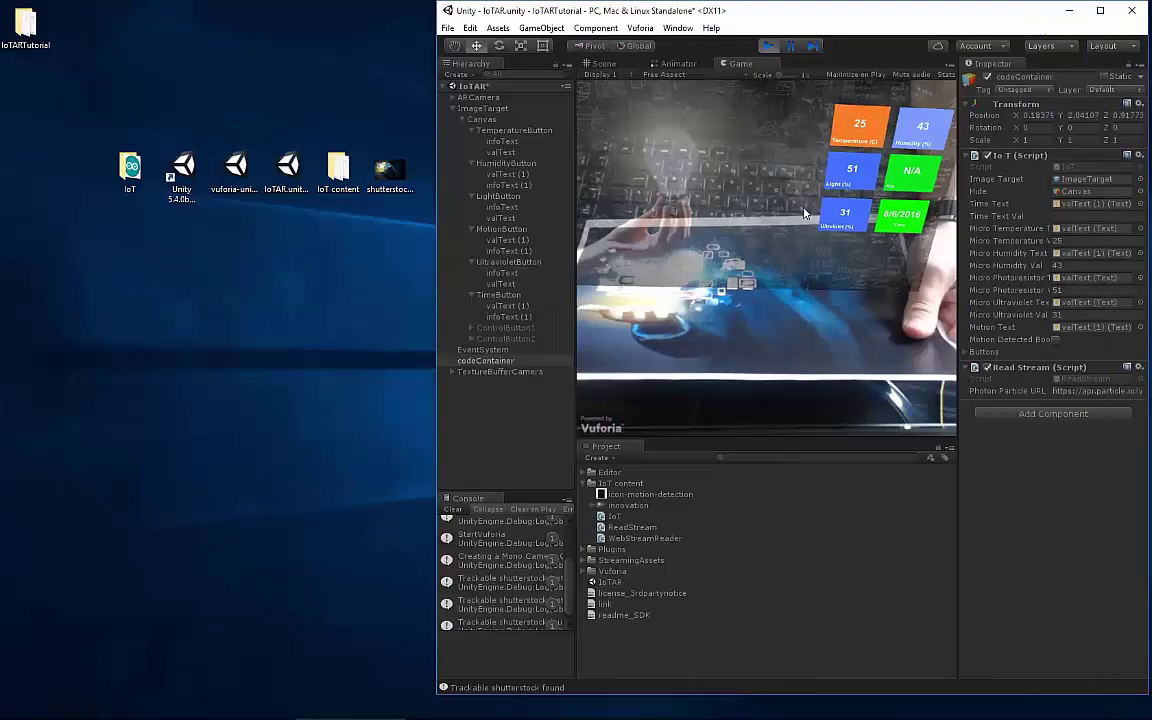
pyautogui.doubleClick(925, 12)
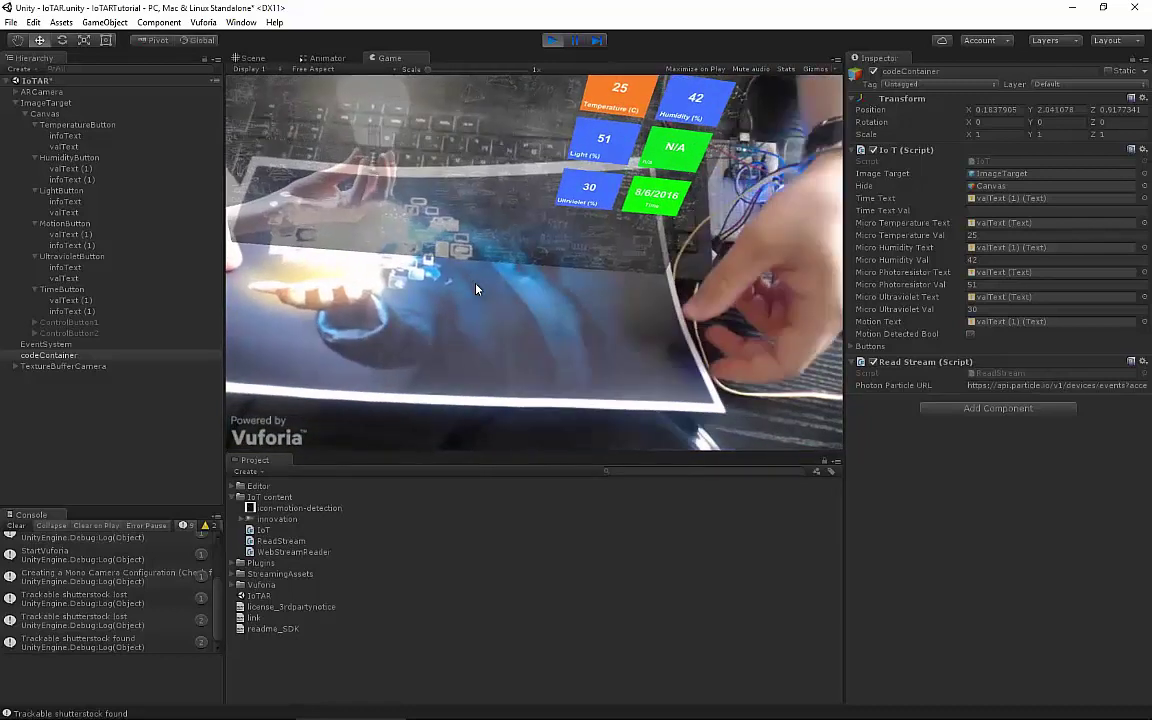
pyautogui.click(1099, 8)
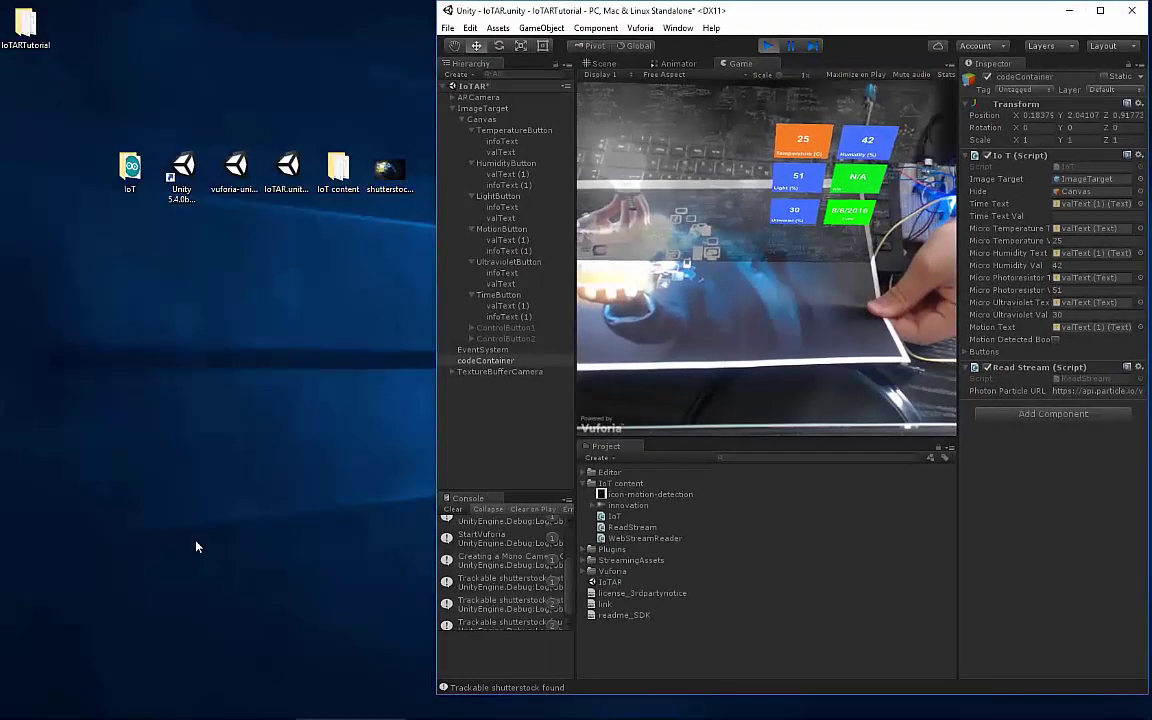
pyautogui.click(222, 713)
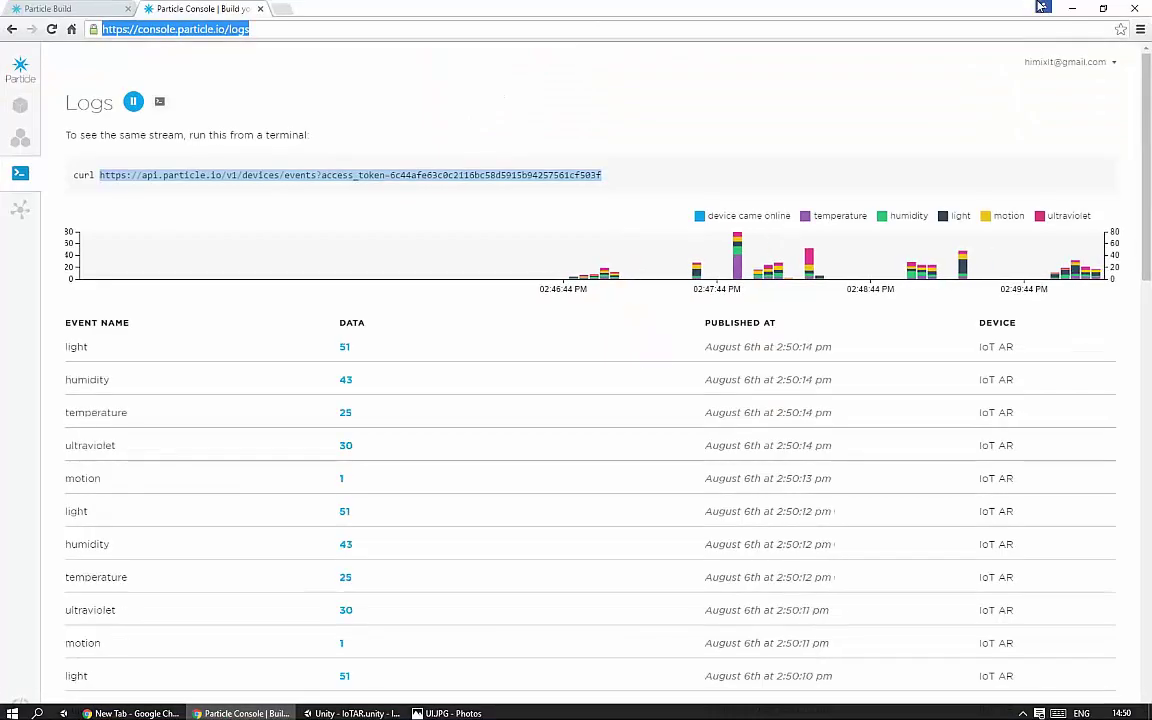
pyautogui.press('super+Left')
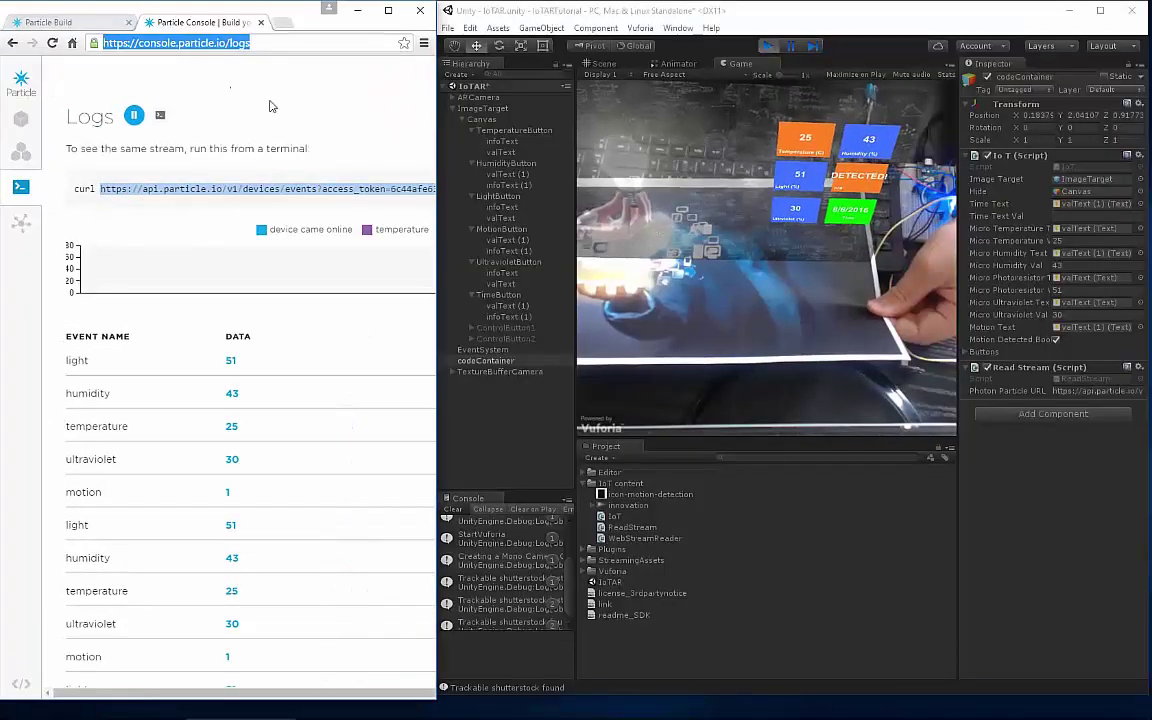
# Check the iot.ino variables in Particle Build, and widen Chrome to examine the latest part of the Console's event chart
pyautogui.click(60, 22)
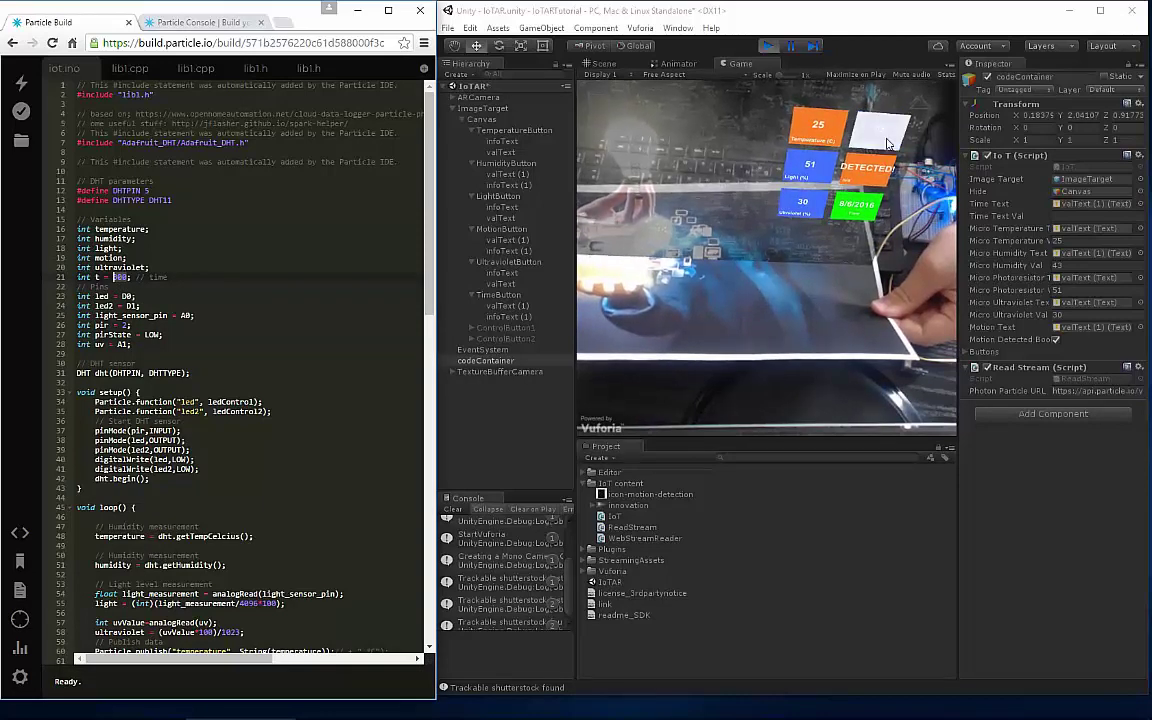
pyautogui.click(205, 22)
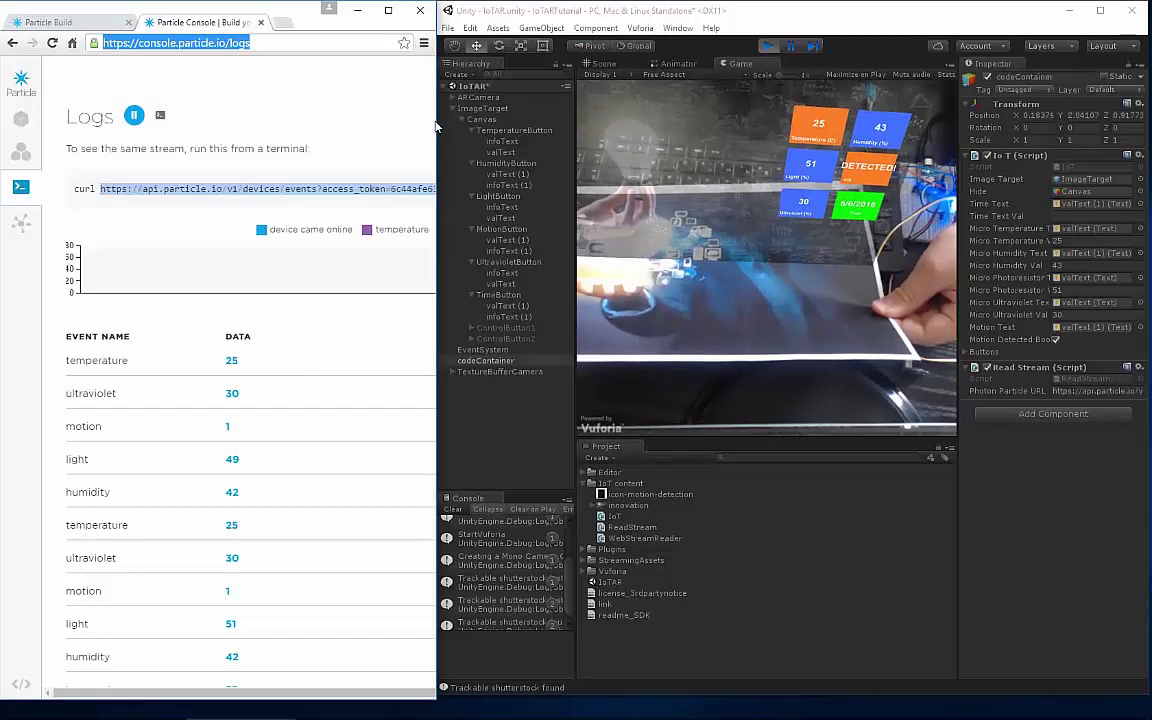
pyautogui.moveTo(436, 128); pyautogui.dragTo(699, 131)
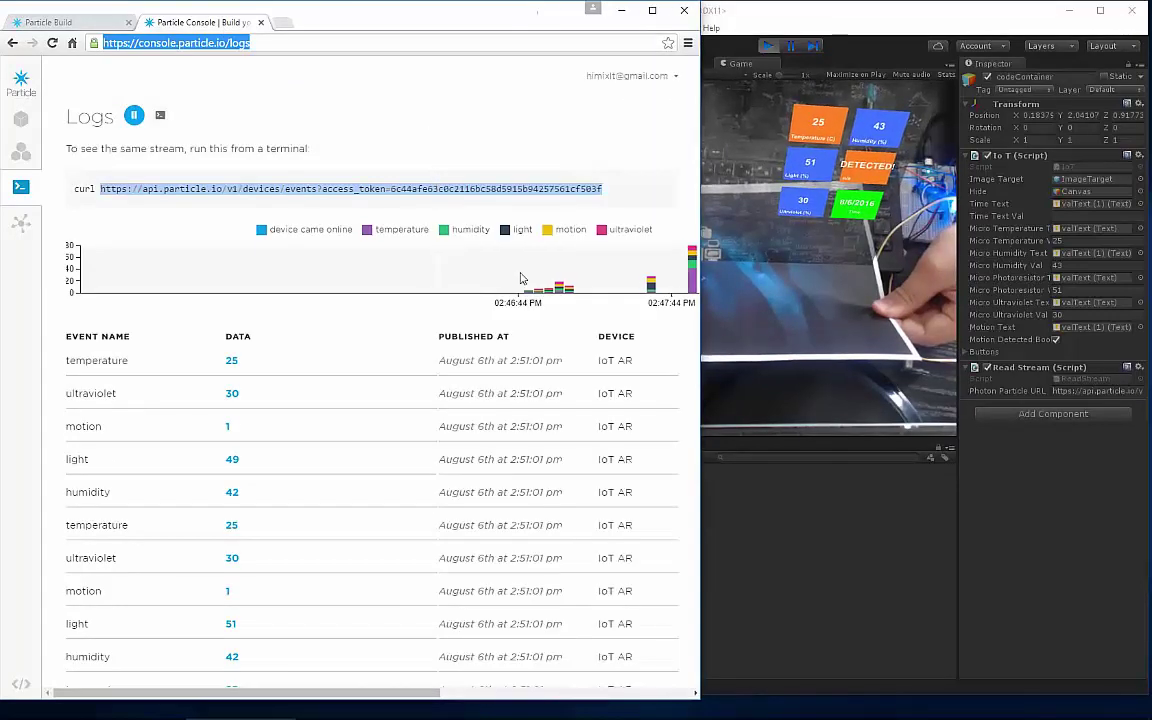
pyautogui.moveTo(326, 694); pyautogui.dragTo(701, 646)
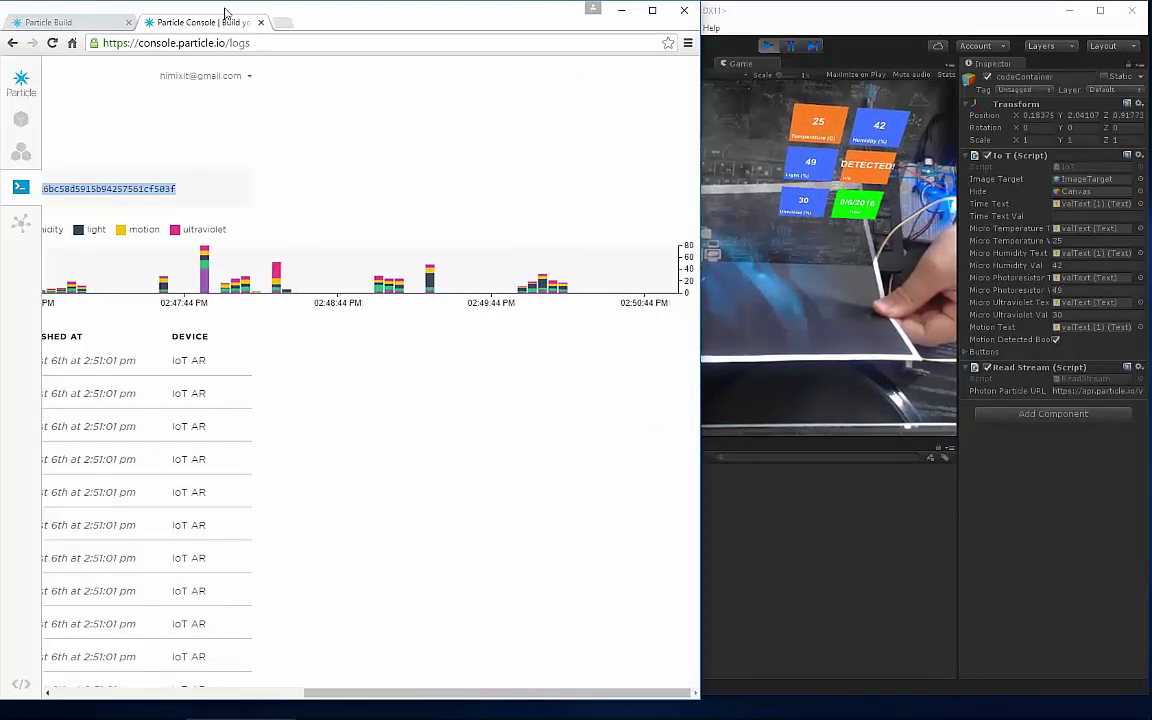
# Review iot.ino's delay variable and publish calls, and compare the Console's incoming event data with the values in the running AR scene
pyautogui.click(88, 22)
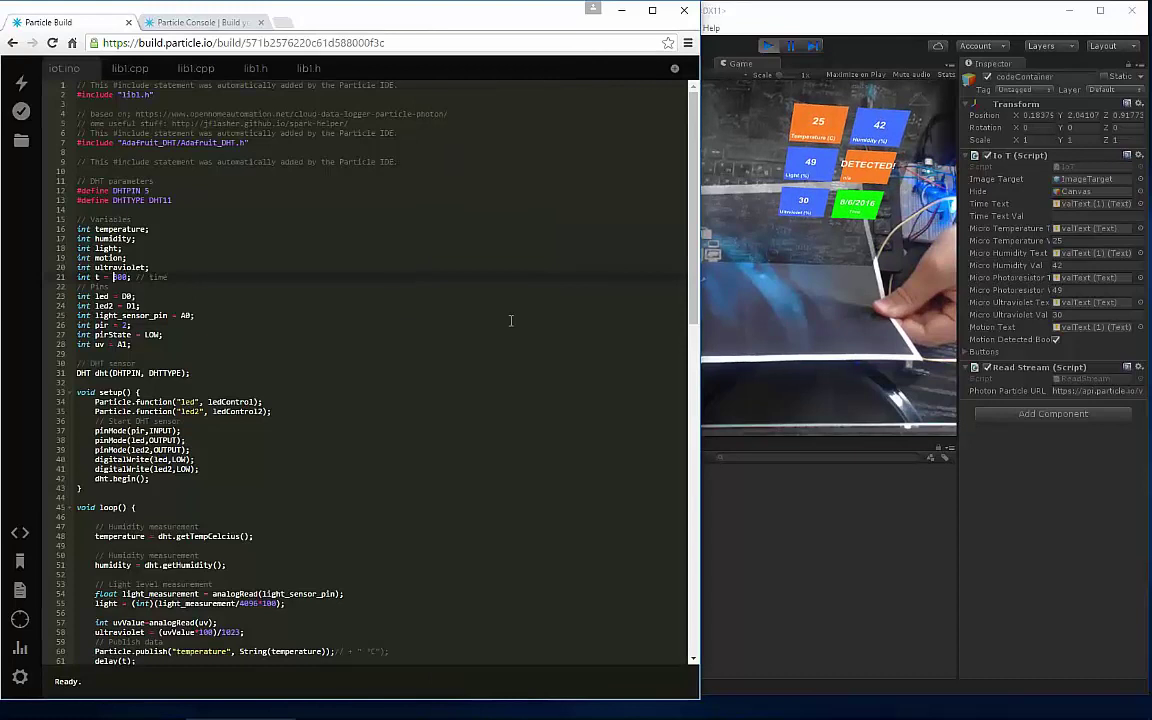
pyautogui.click(197, 22)
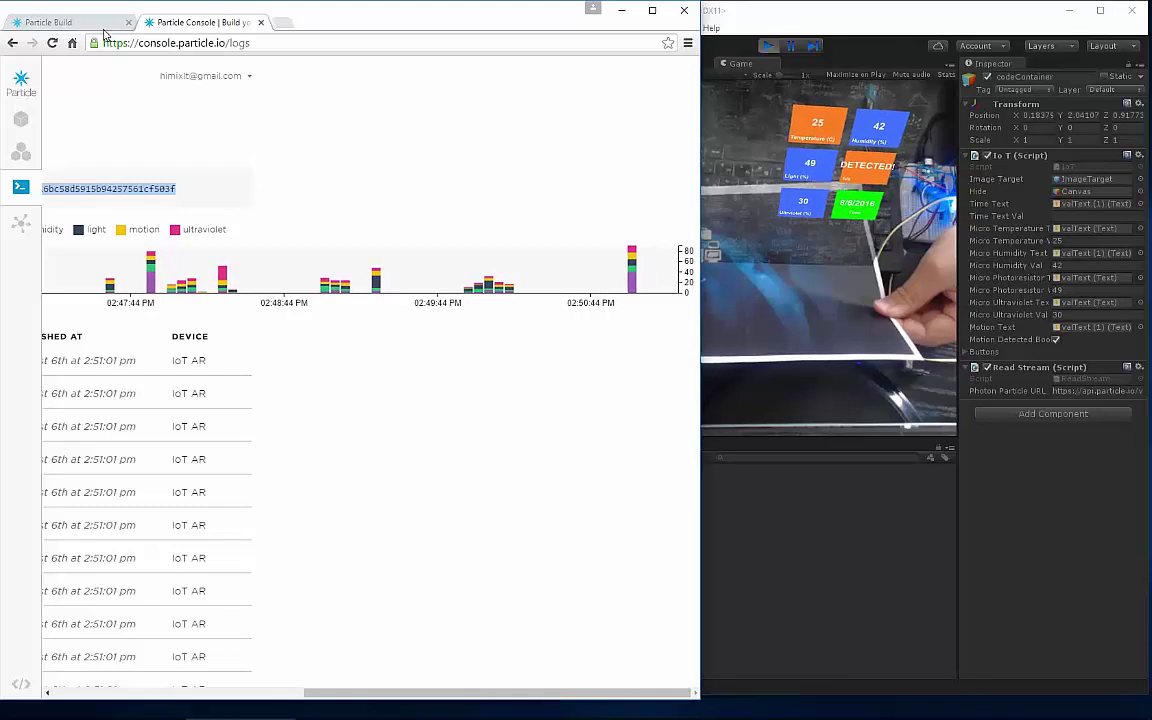
pyautogui.click(60, 22)
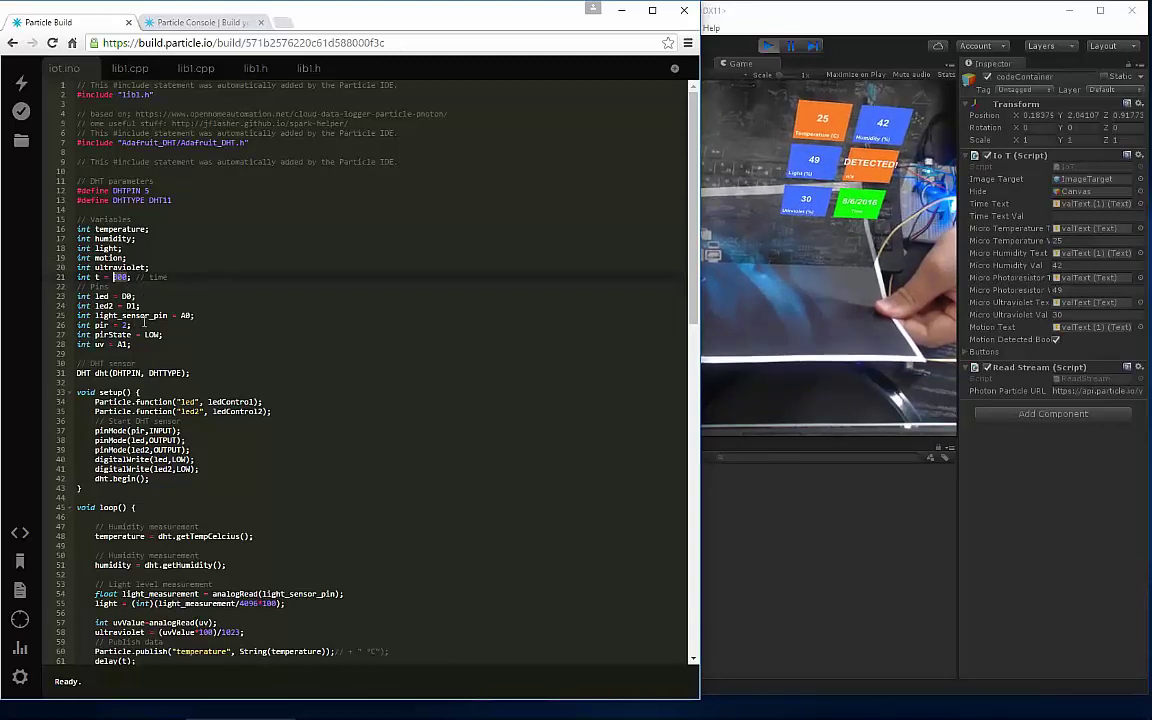
pyautogui.scroll(-10, 190, 307)
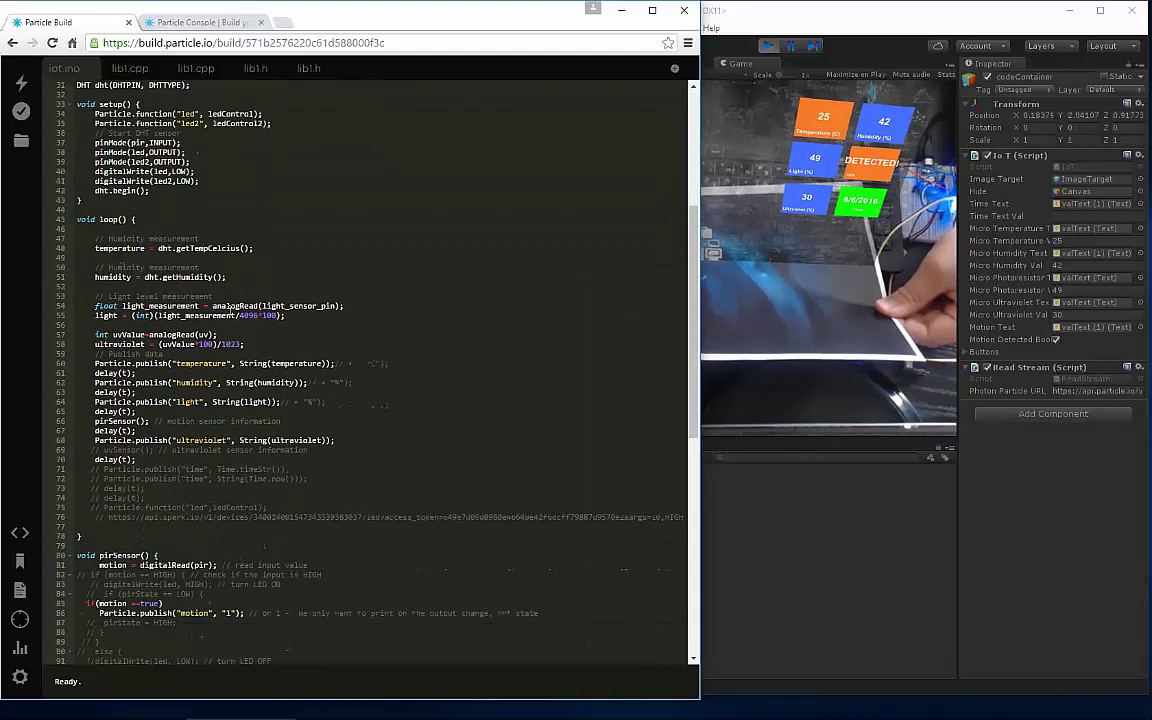
pyautogui.scroll(7, 230, 306)
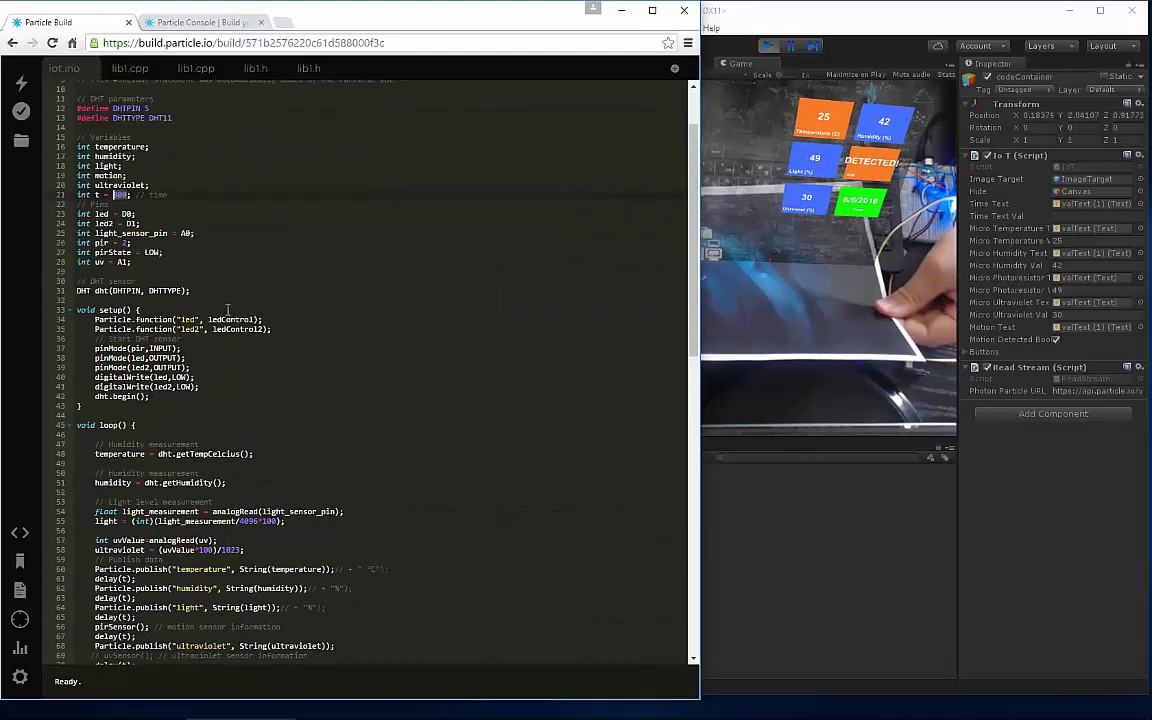
pyautogui.click(205, 16)
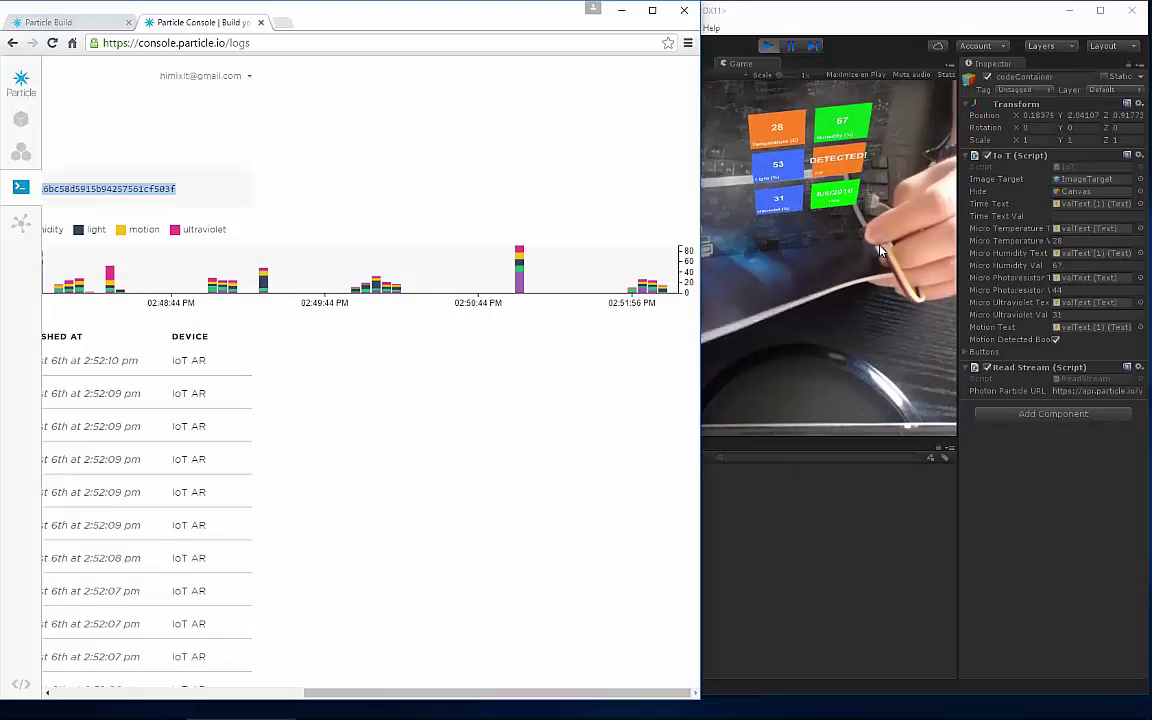
pyautogui.moveTo(405, 693); pyautogui.dragTo(106, 671)
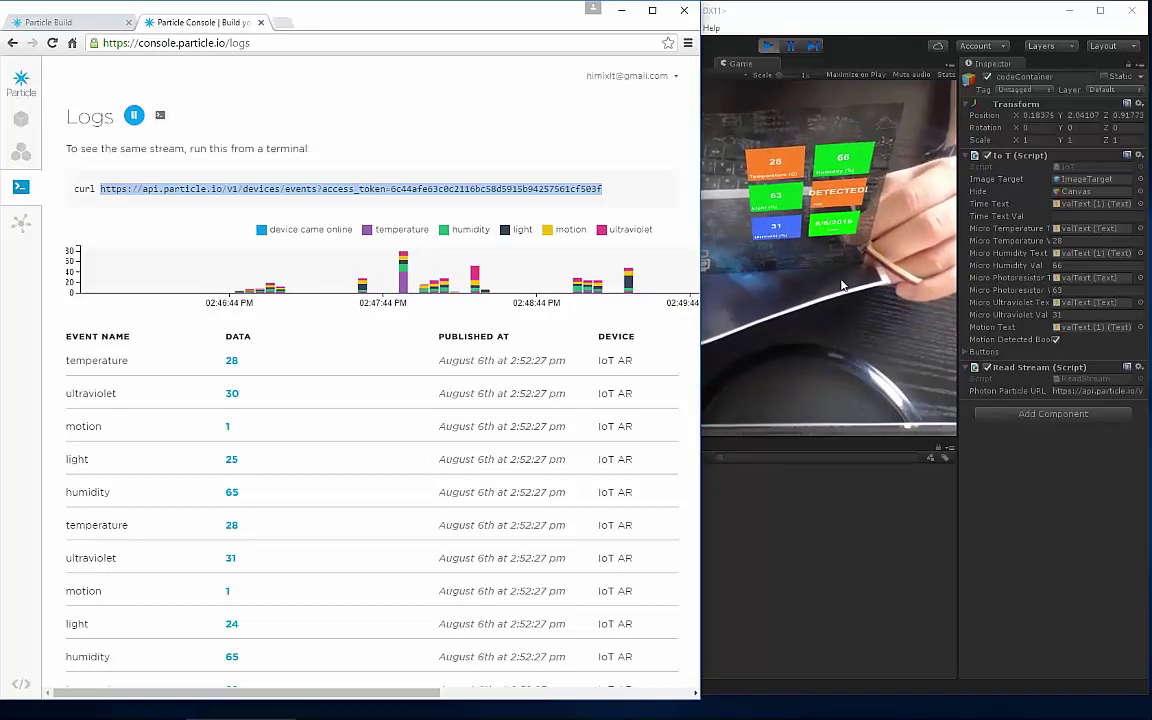
# Open codeContainer's IoT script in MonoDevelop to examine its sensor thresholds and code, and stop Unity's Play mode
pyautogui.click(1062, 172)
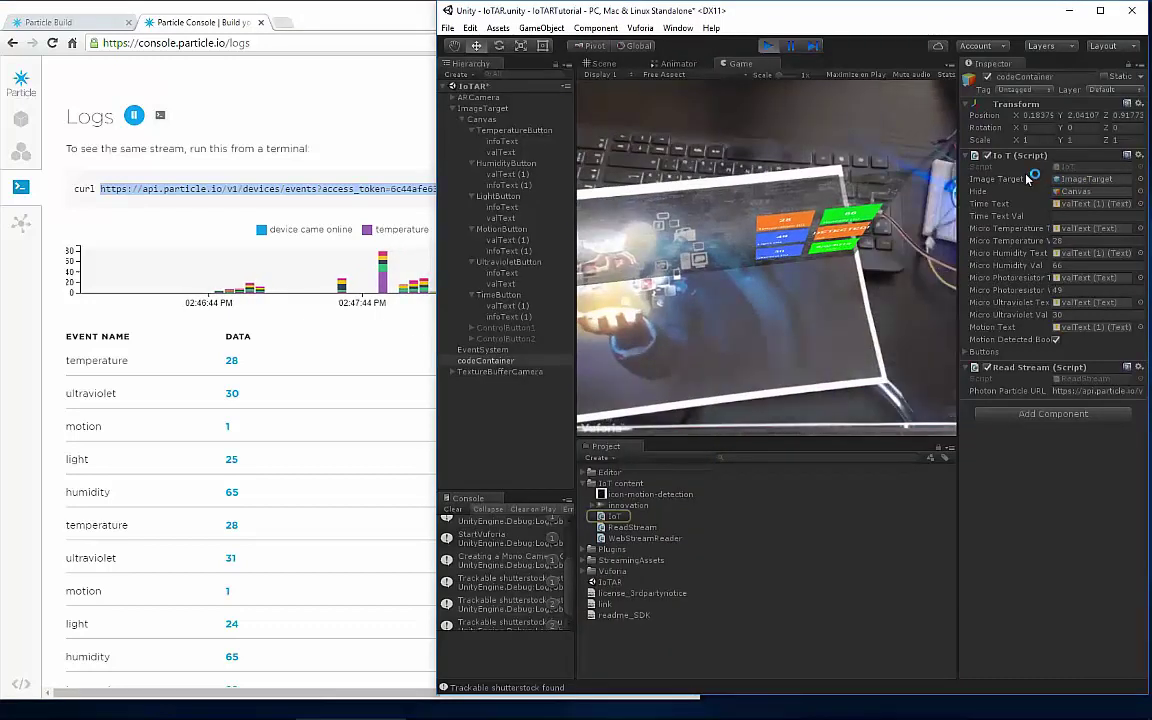
pyautogui.scroll(-13, 555, 239)
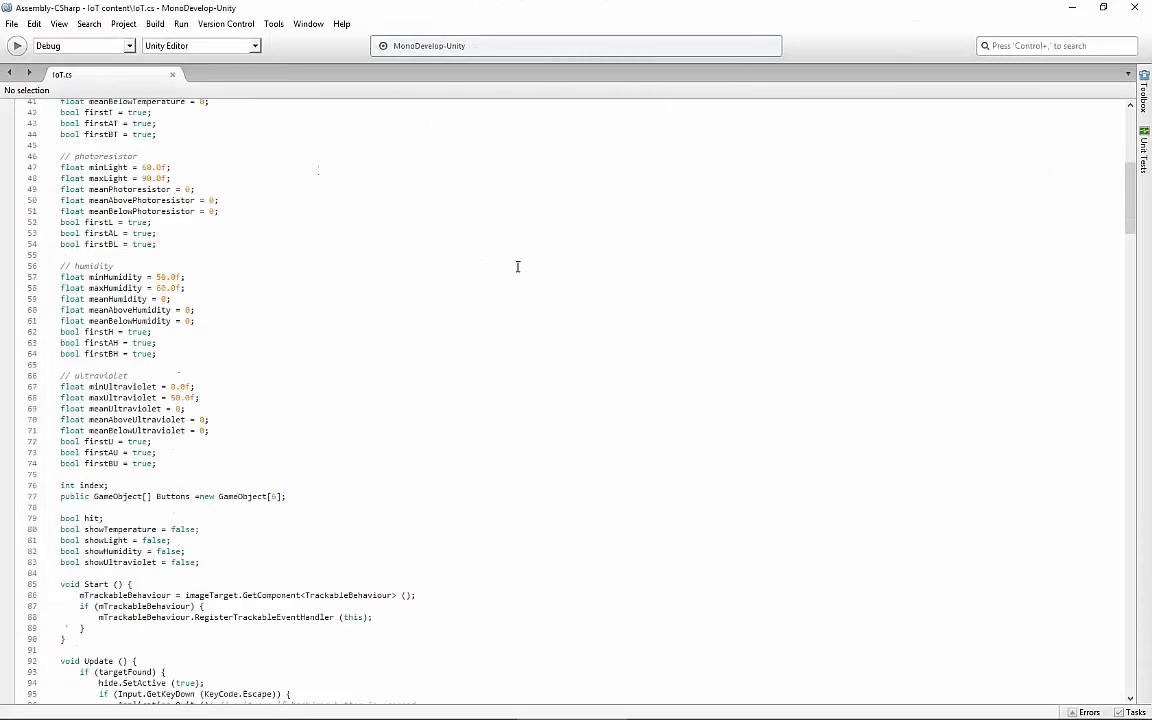
pyautogui.moveTo(1130, 212); pyautogui.dragTo(1108, 585)
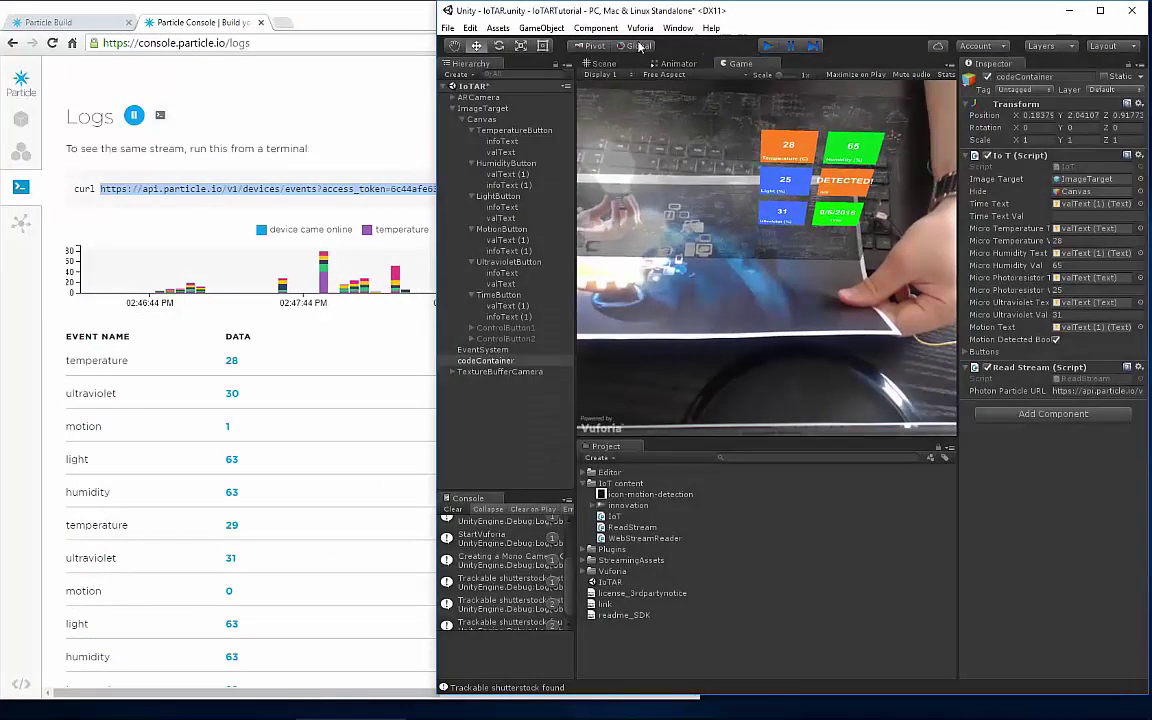
pyautogui.click(767, 46)
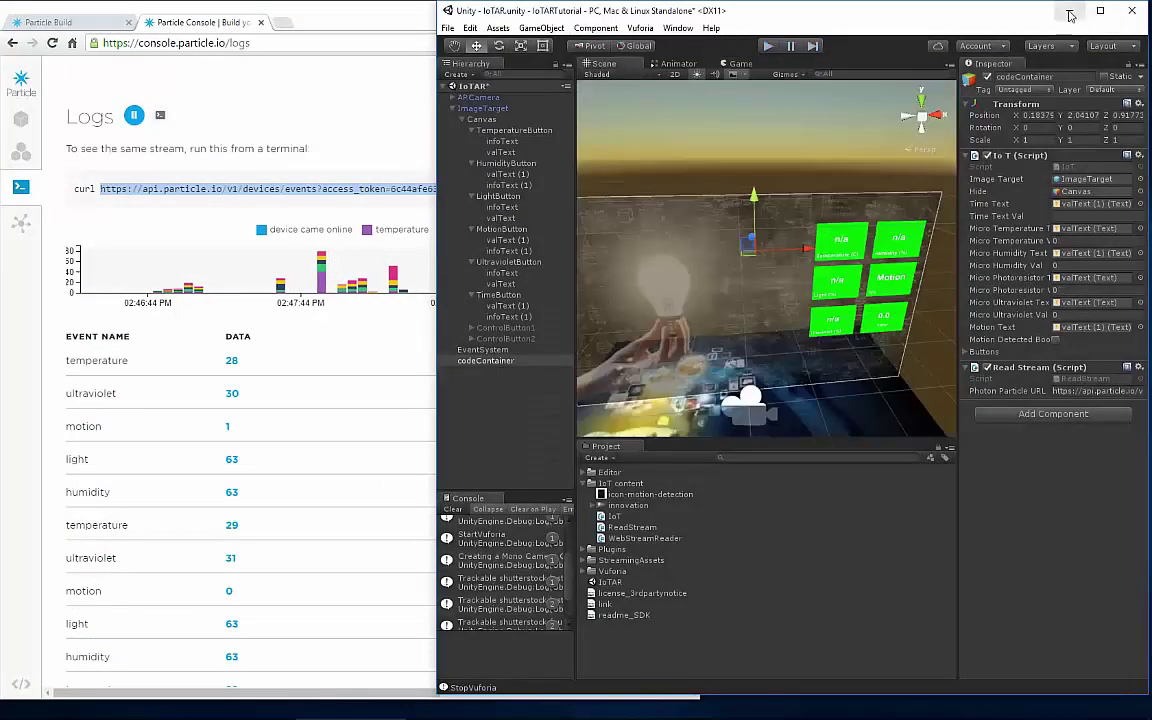